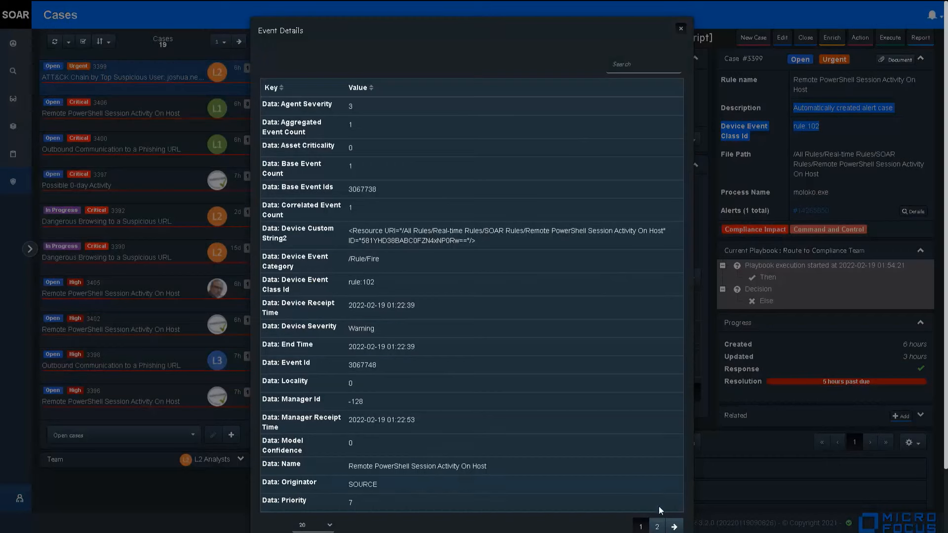
- Review event fields page 2, close the details, check the username scope, and open Entity Priority
click(658, 526)
double_click(461, 216)
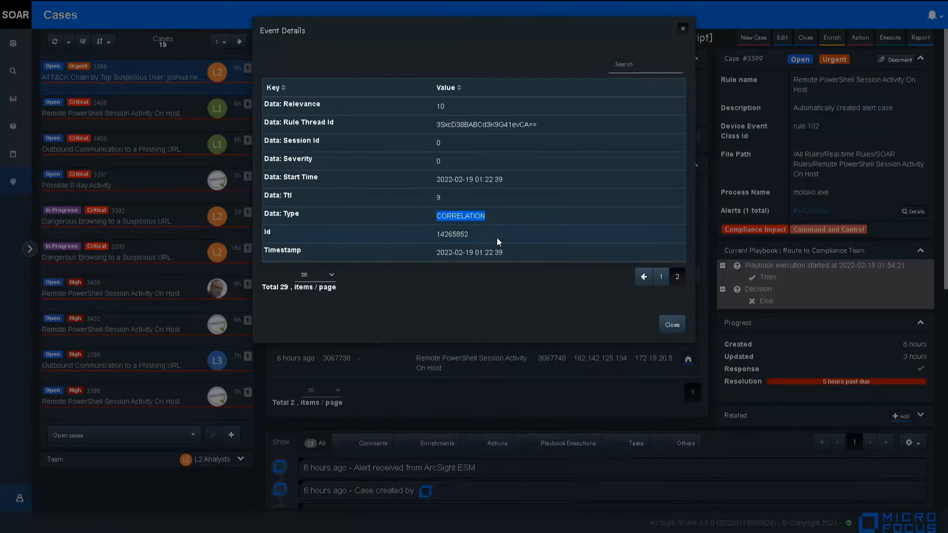
click(671, 324)
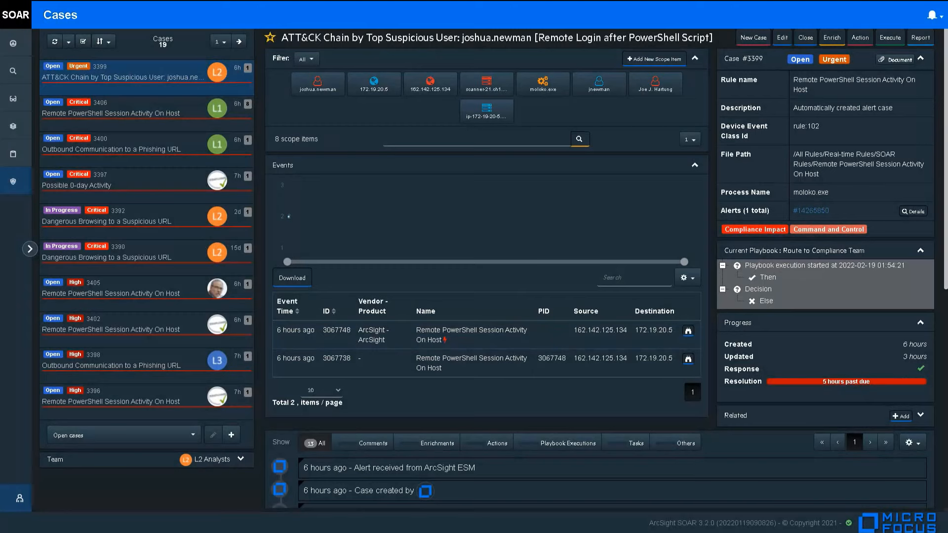
click(324, 95)
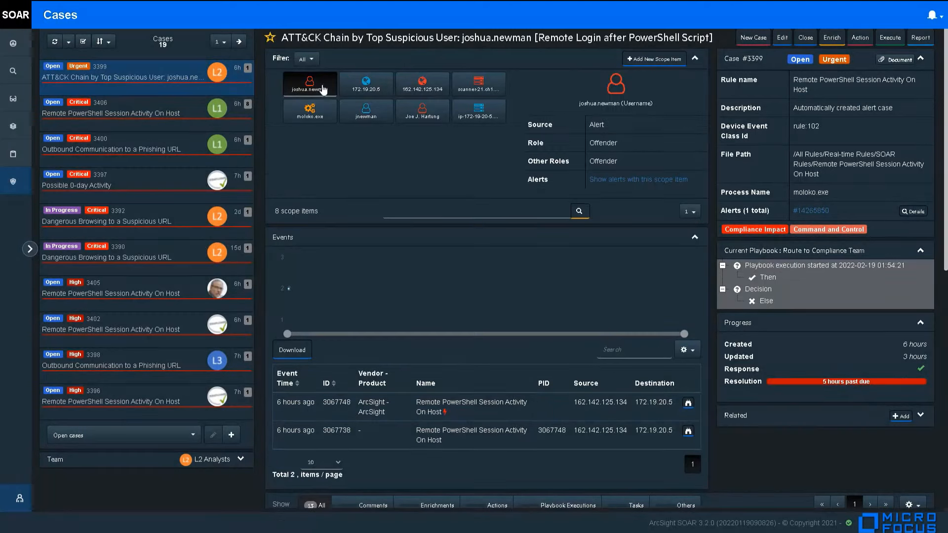
click(19, 46)
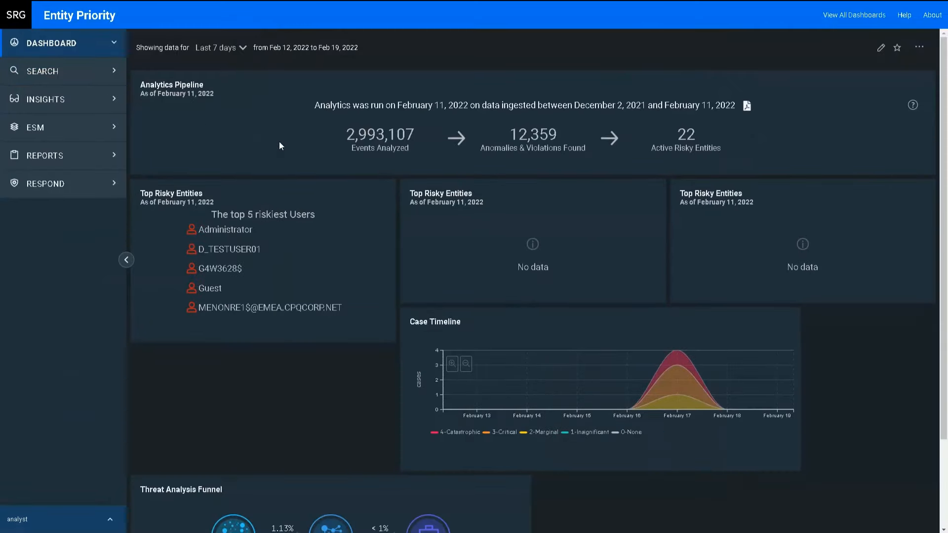
- Open the UEBA - Entity Risk dashboard and drill into its Users count to list risky users
click(855, 15)
click(219, 200)
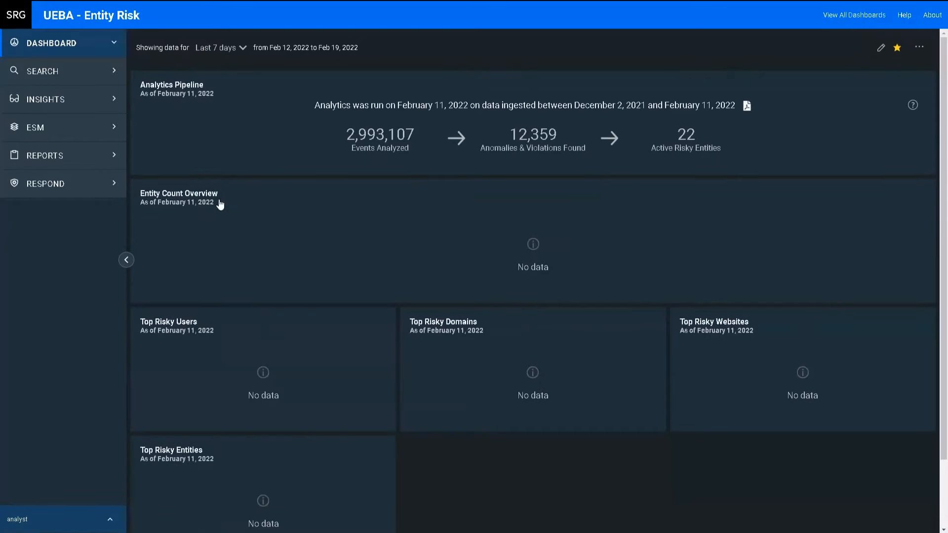
scroll(247, 202, down, 6)
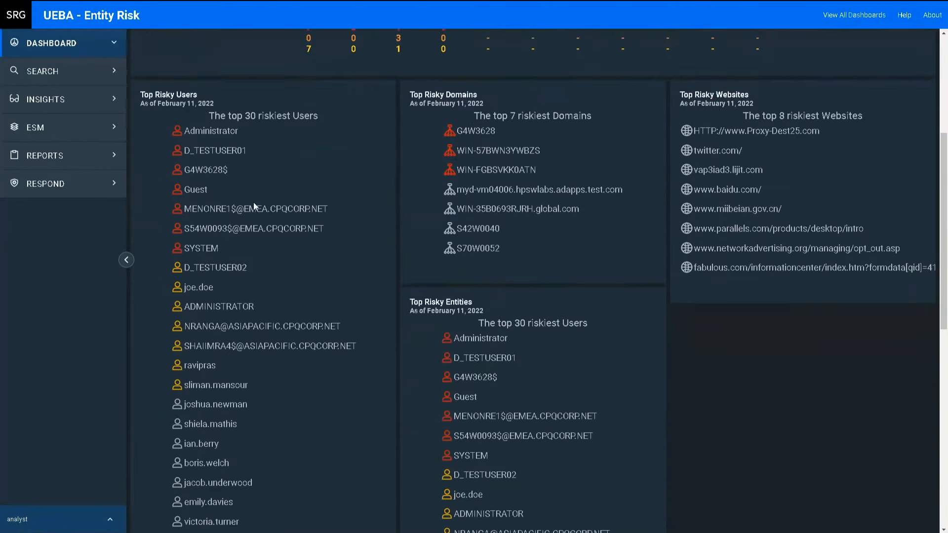
scroll(253, 205, up, 4)
scroll(254, 207, up, 3)
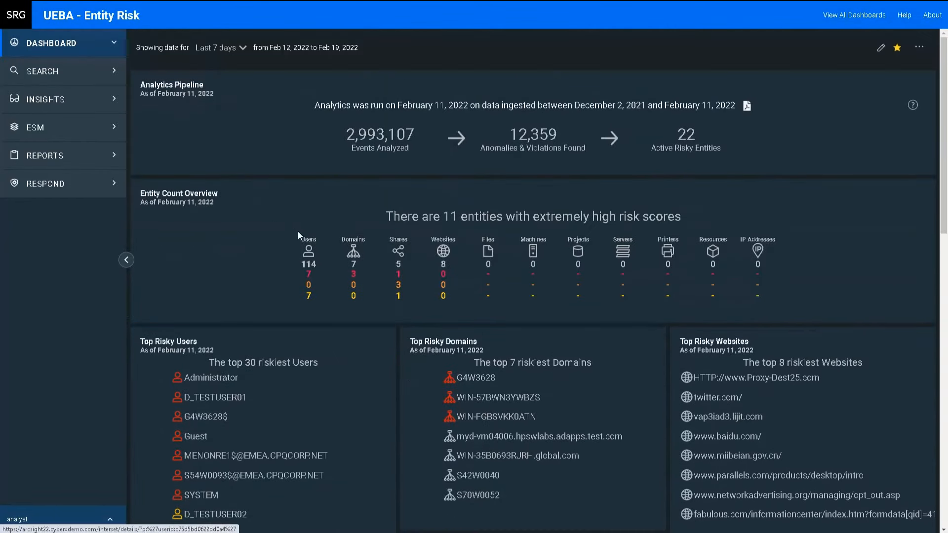
click(311, 261)
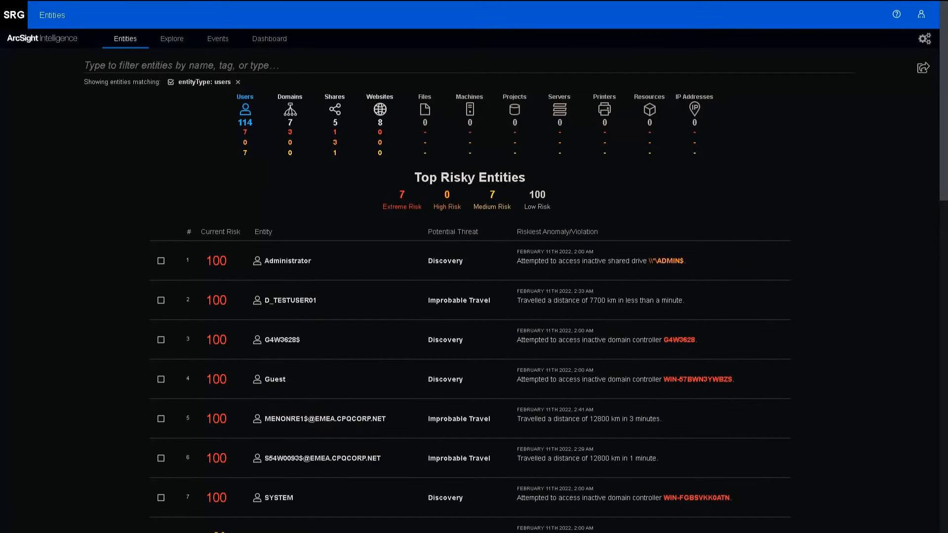
- Switch to Explore, widen the timeline to Year, and pan the anomaly matrix toward later dates
click(178, 42)
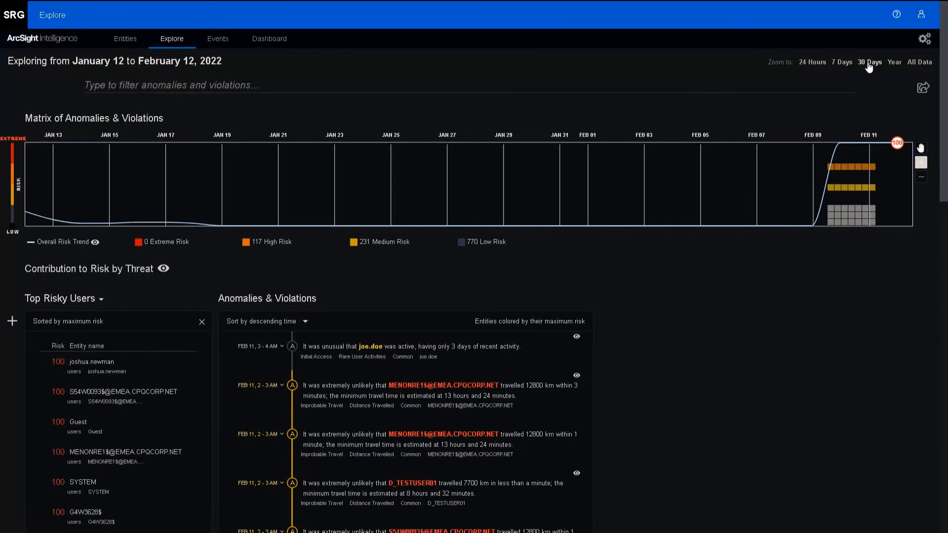
click(894, 63)
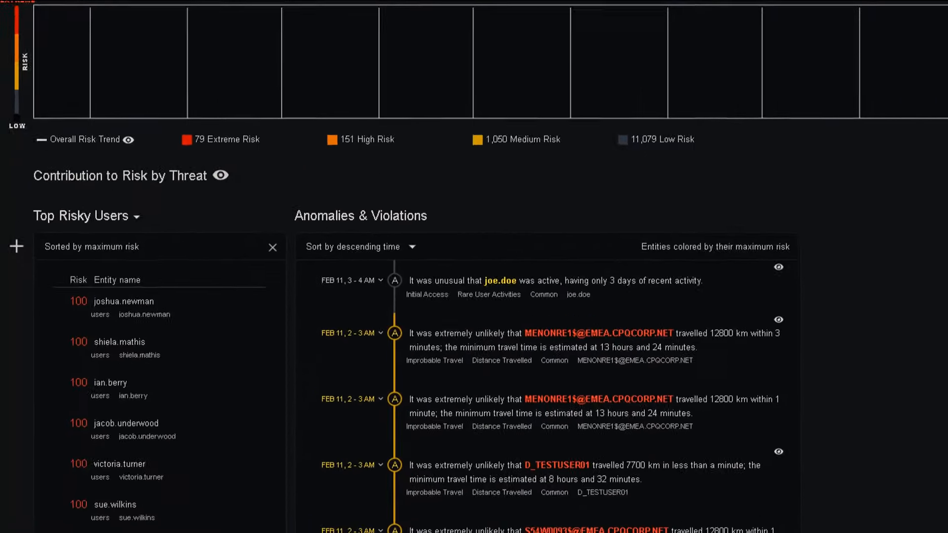
scroll(202, 276, down, 2)
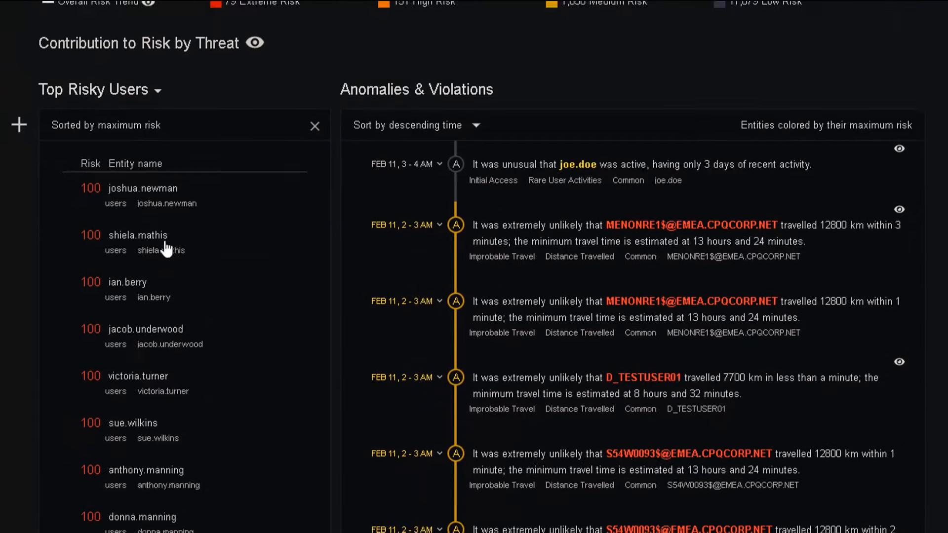
scroll(170, 242, up, 2)
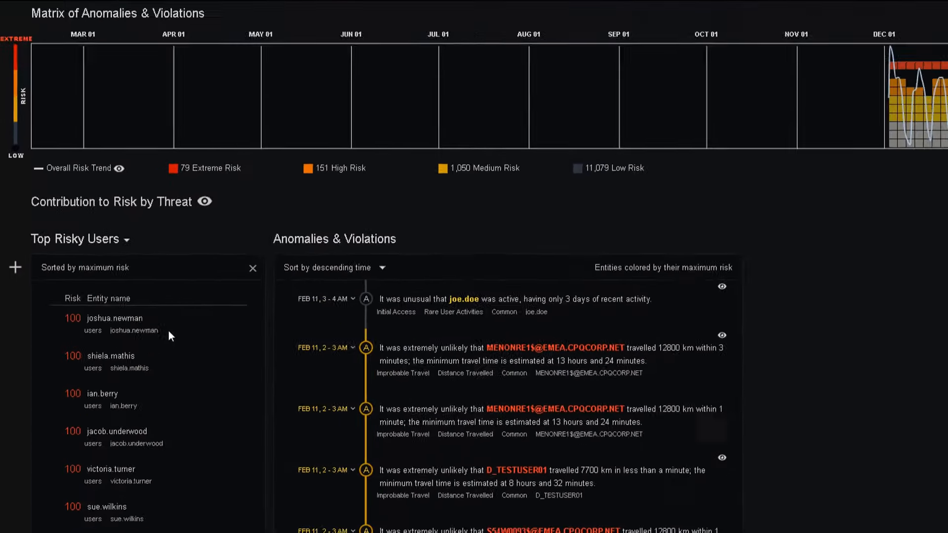
drag(866, 163, 667, 186)
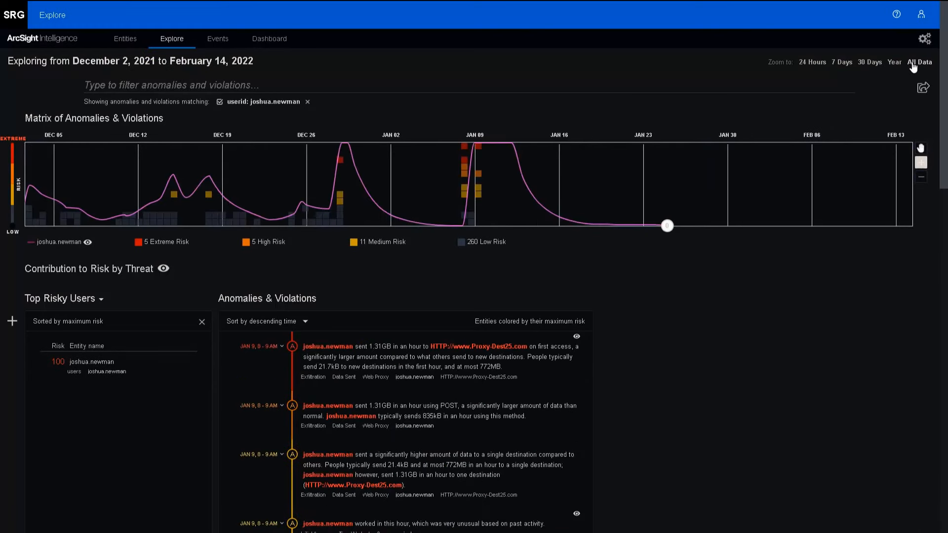
- Filter to the Jan 9 extreme-risk anomaly and show the contribution-to-risk-by-threat chart
click(477, 150)
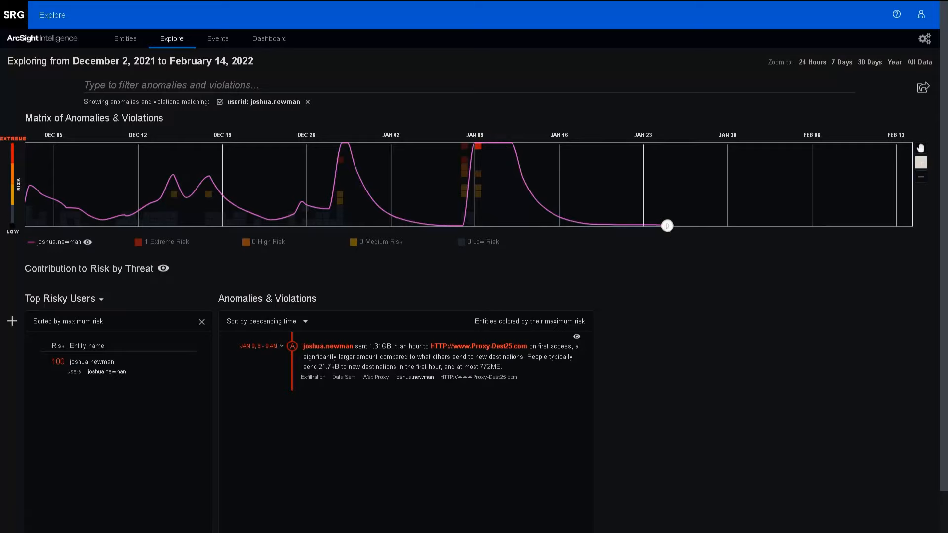
click(164, 268)
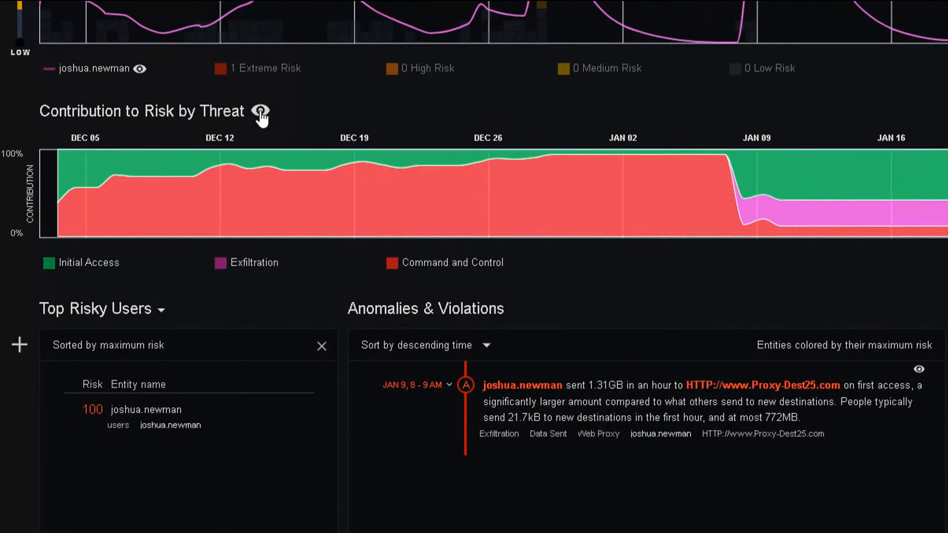
drag(98, 263, 125, 268)
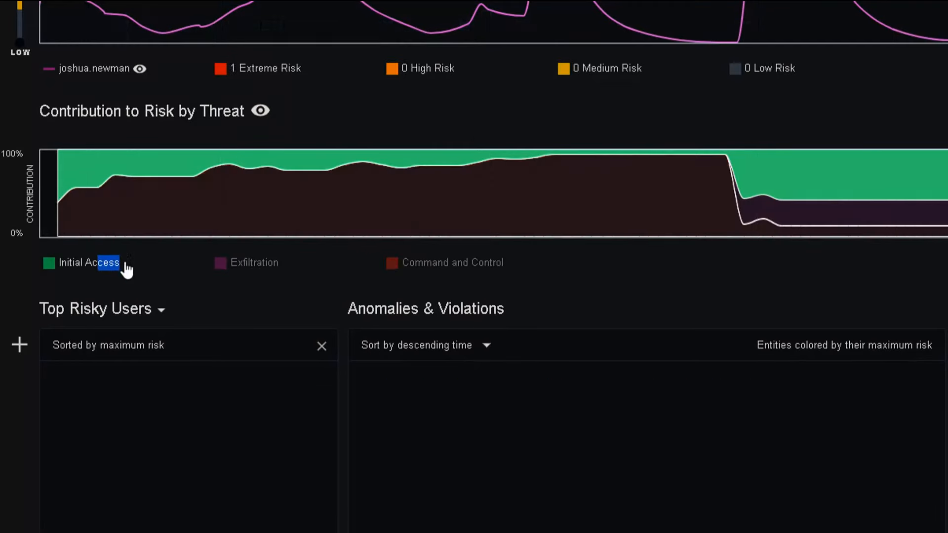
drag(238, 264, 299, 271)
drag(403, 277, 441, 273)
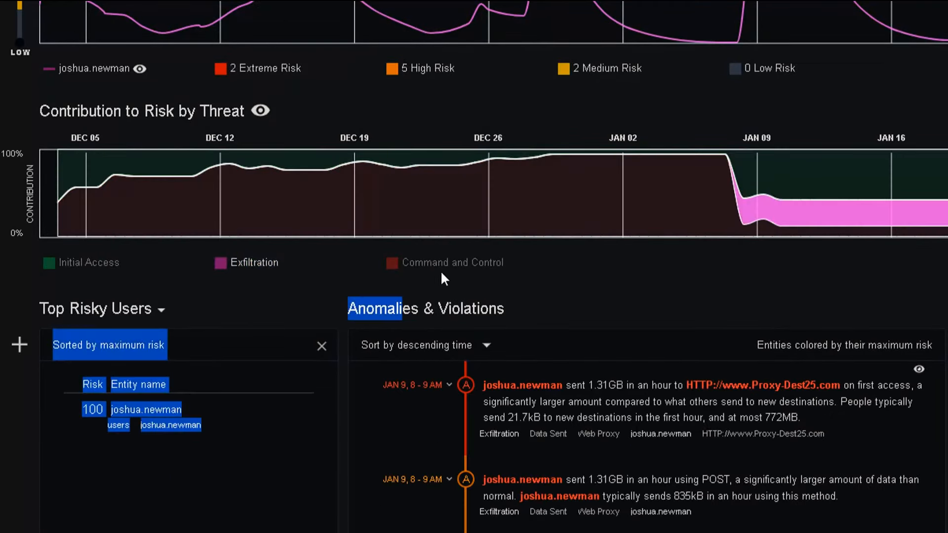
click(532, 276)
scroll(400, 217, down, 15)
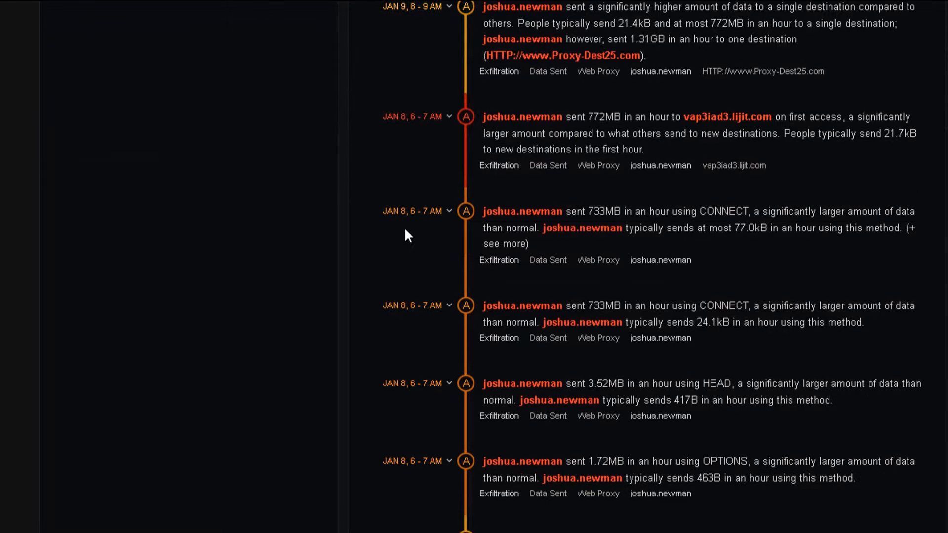
scroll(406, 231, up, 15)
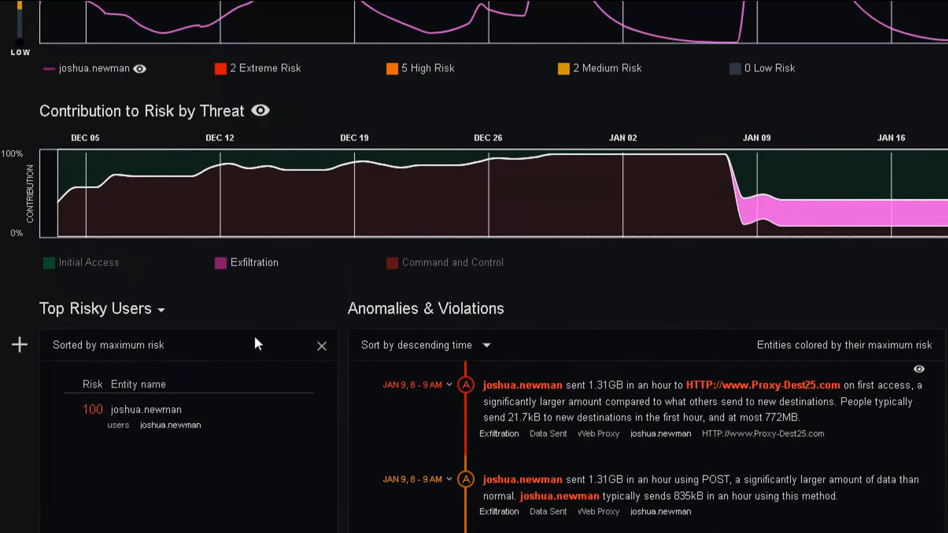
- Filter anomalies to Initial Access and open the Jan 9, 8–9 AM working-hour anomaly
click(116, 264)
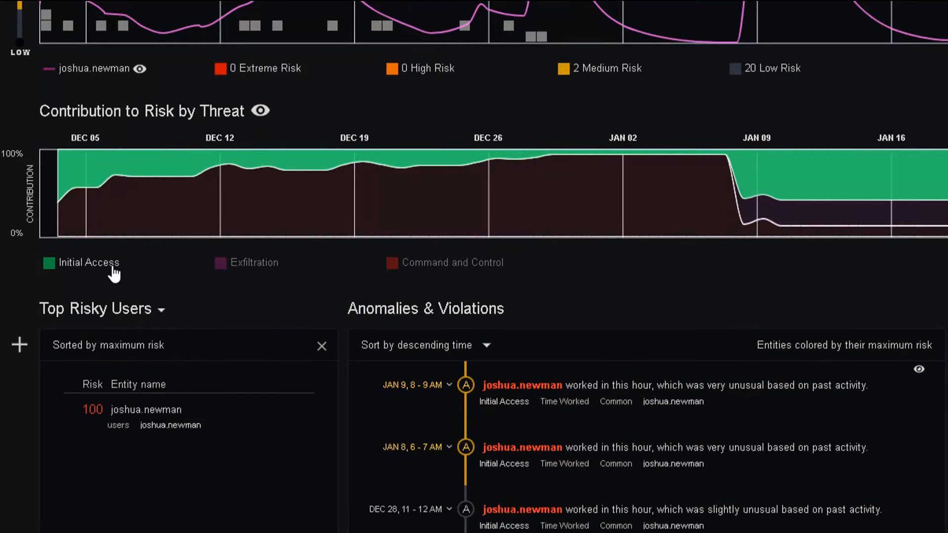
scroll(522, 312, down, 5)
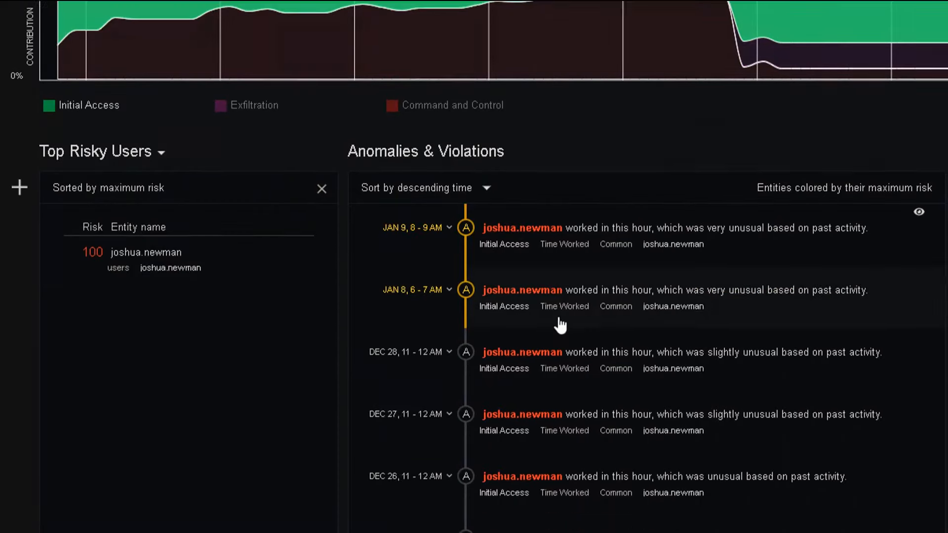
scroll(730, 140, down, 3)
scroll(741, 169, up, 3)
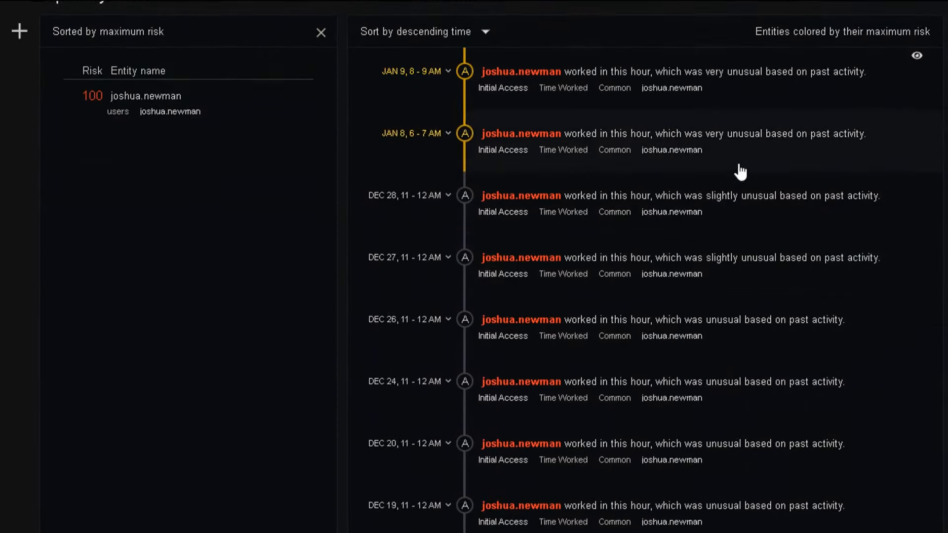
scroll(739, 173, up, 5)
click(731, 323)
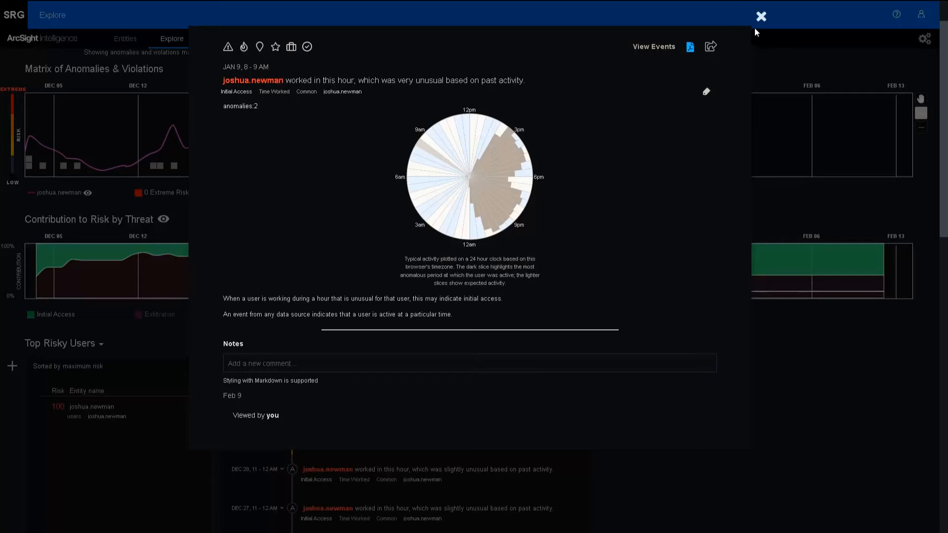
- Close the Jan 9 anomaly details after reviewing its 24-hour activity clock
click(761, 17)
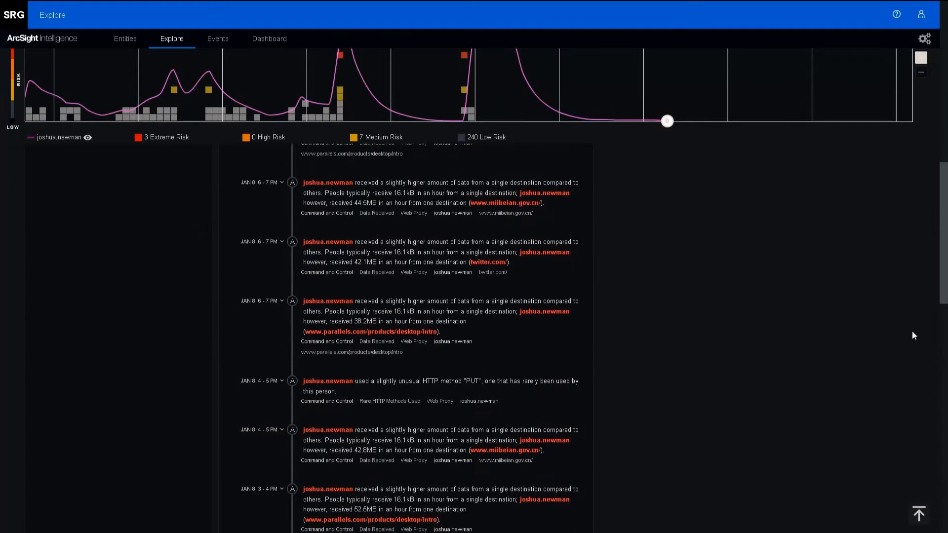
- Raise the risk slider's lower handle to hide low-risk anomalies from the matrix
scroll(911, 331, up, 5)
scroll(936, 189, up, 1)
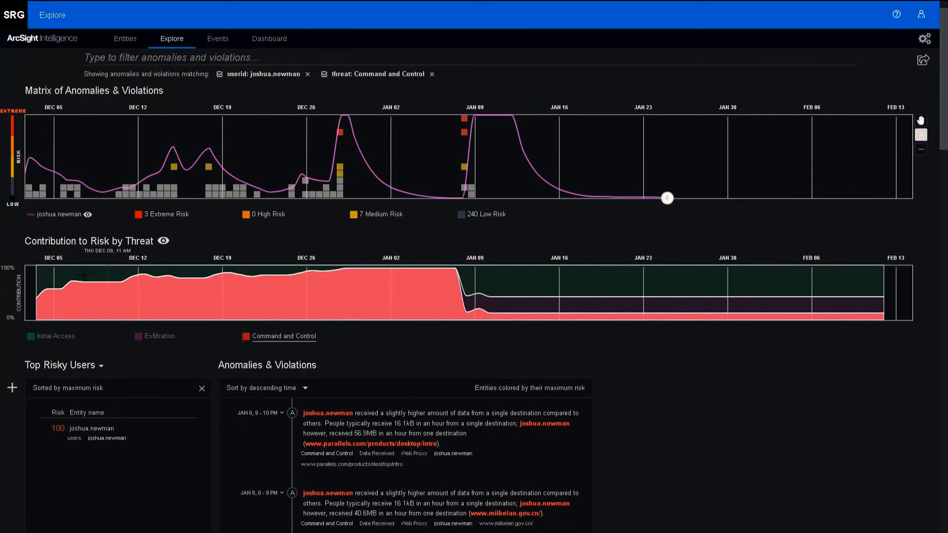
drag(15, 205, 12, 137)
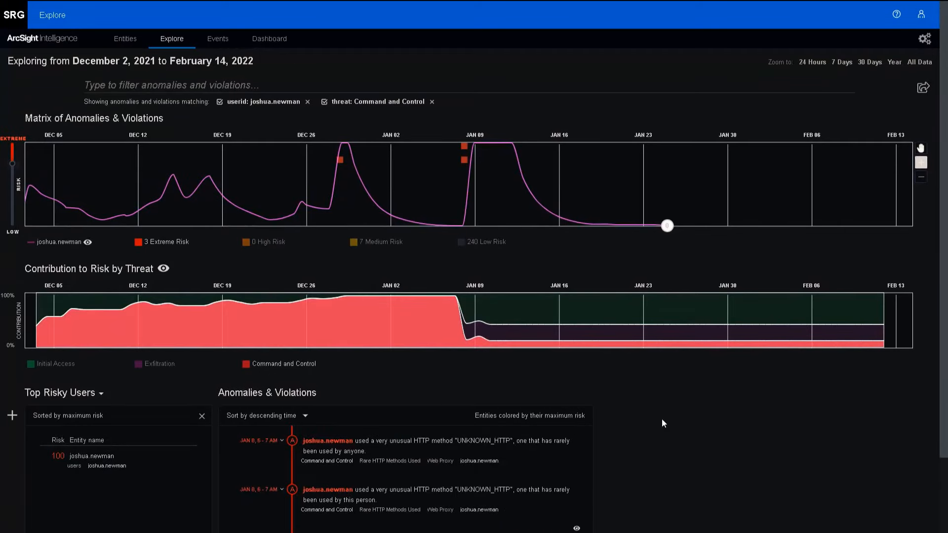
- Inspect the unusual HTTP method anomaly, then show only Exfiltration anomalies
scroll(667, 416, down, 2)
click(511, 365)
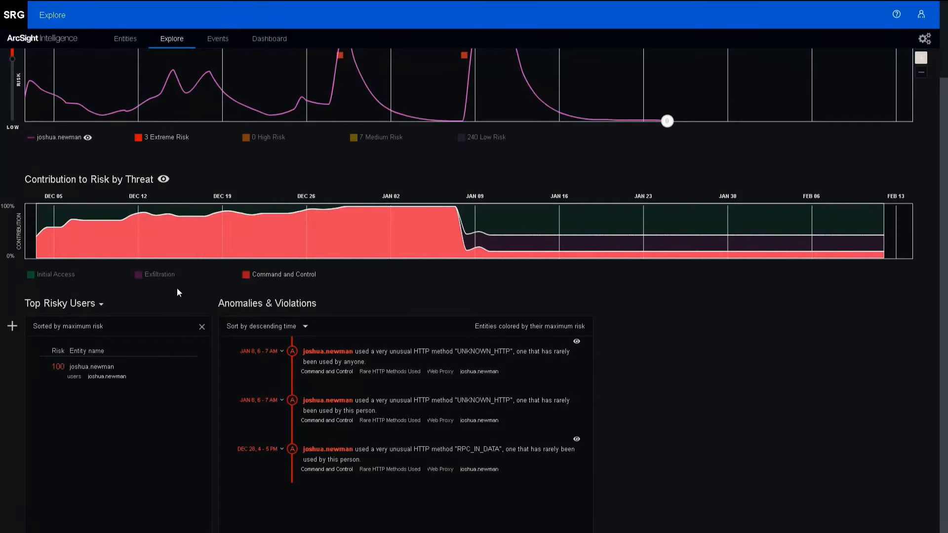
click(163, 274)
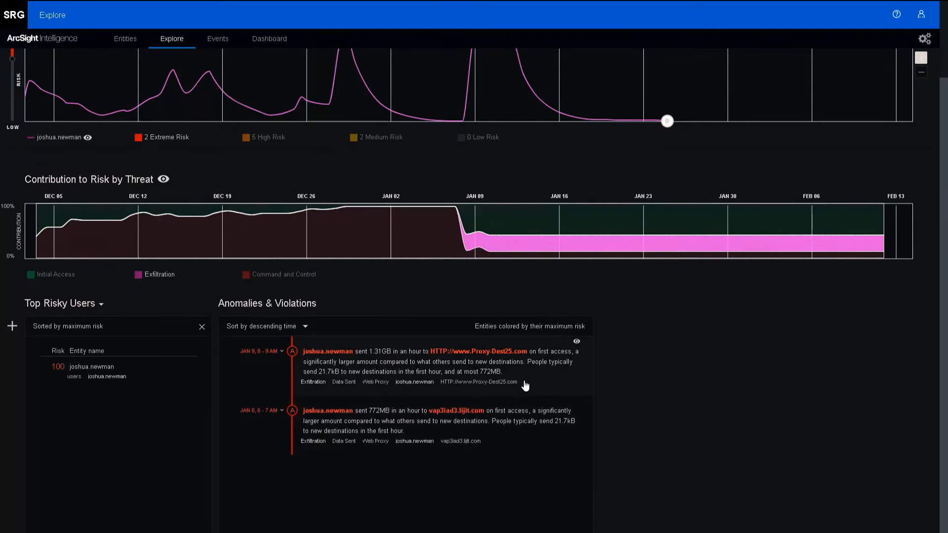
click(526, 386)
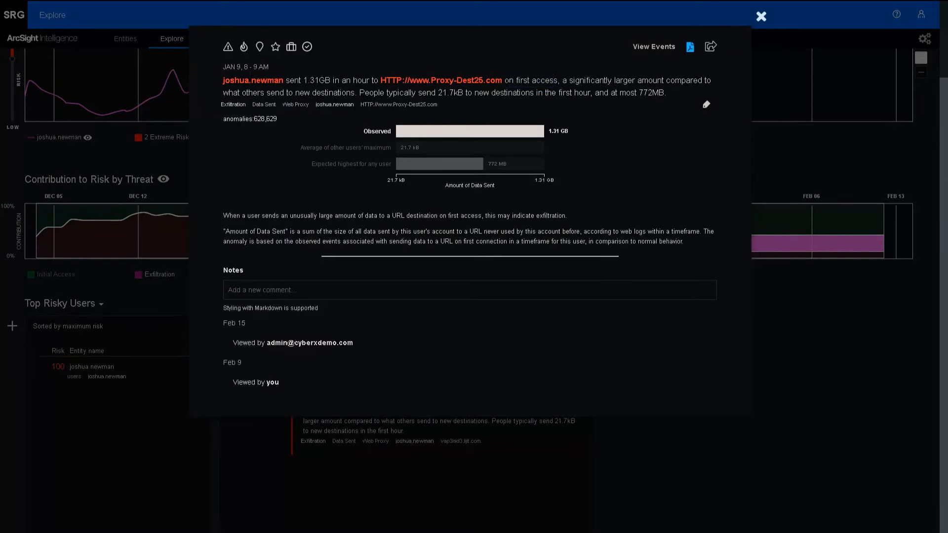
drag(504, 80, 558, 80)
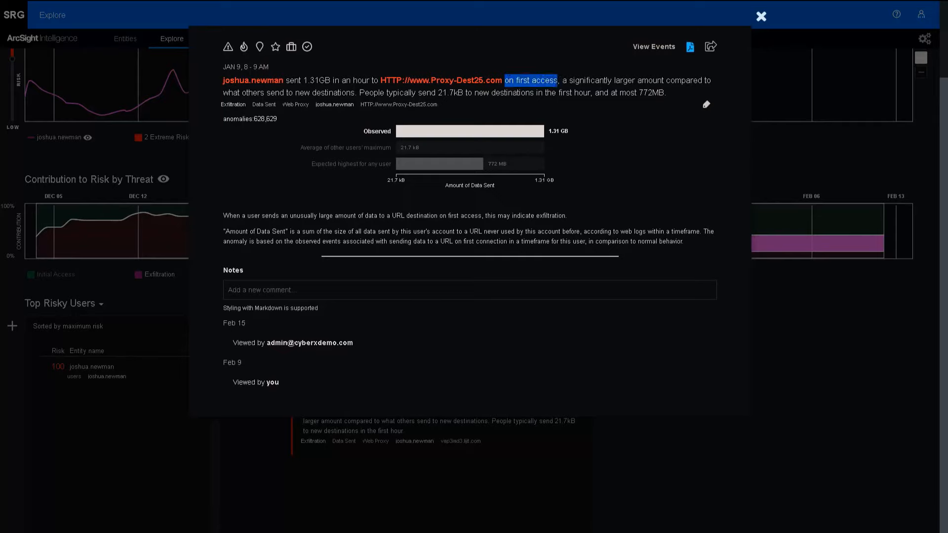
drag(570, 80, 703, 81)
drag(223, 93, 355, 93)
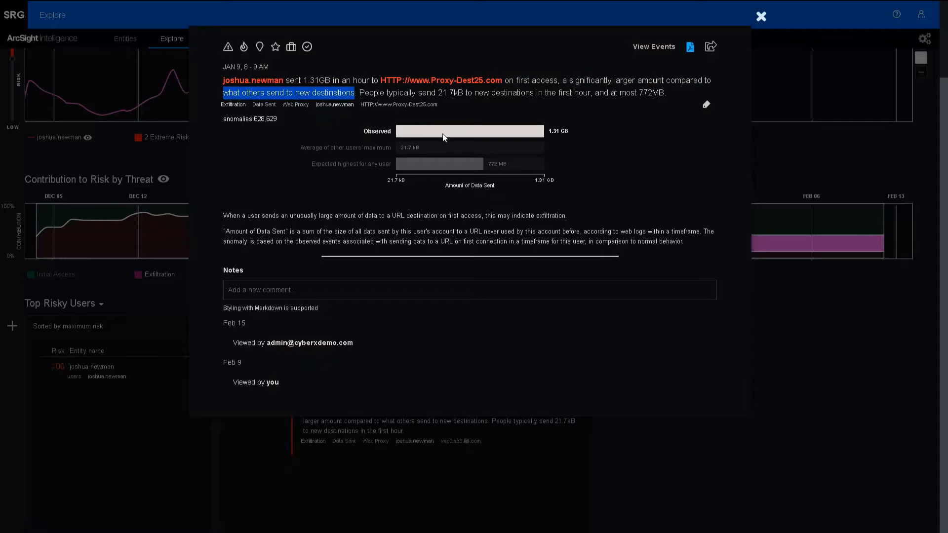
click(760, 17)
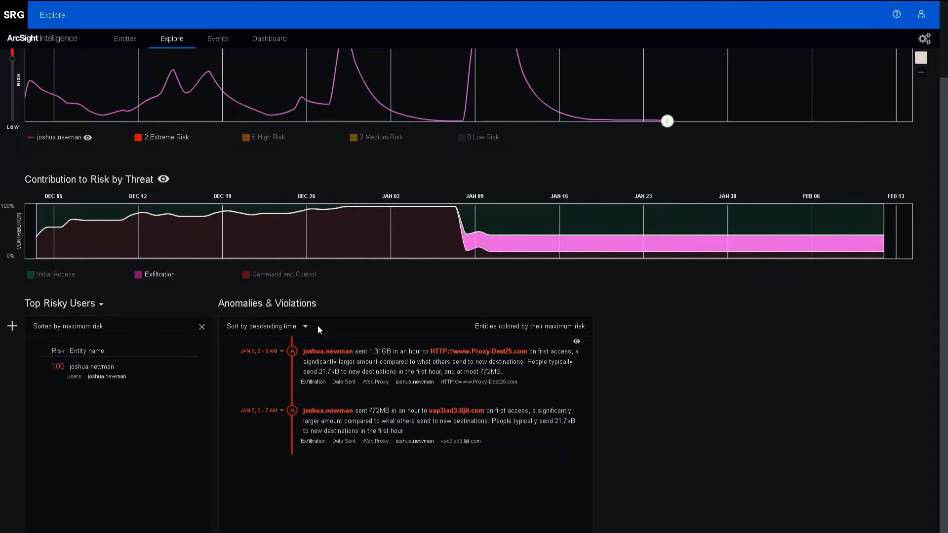
scroll(318, 310, up, 3)
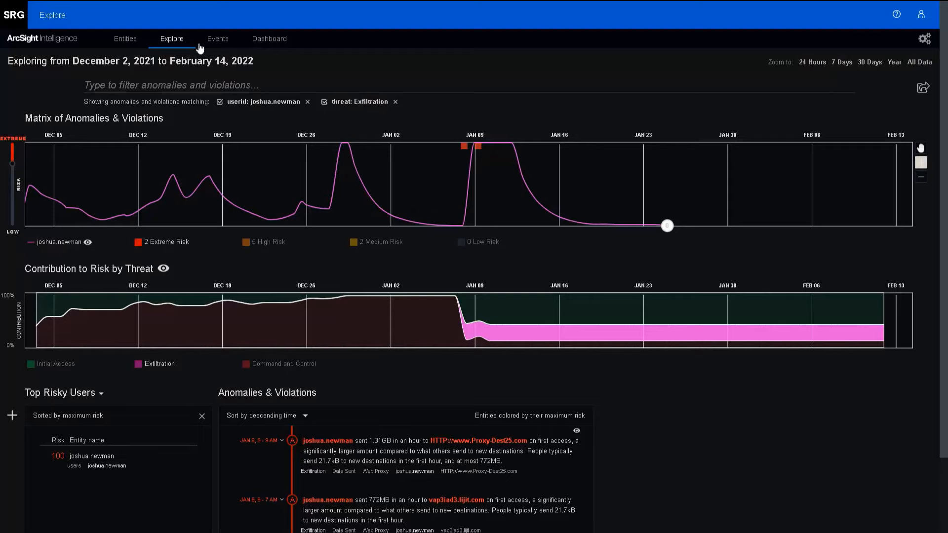
- Open the UEBA folder of Active Lists in the ESM Command Center
click(269, 39)
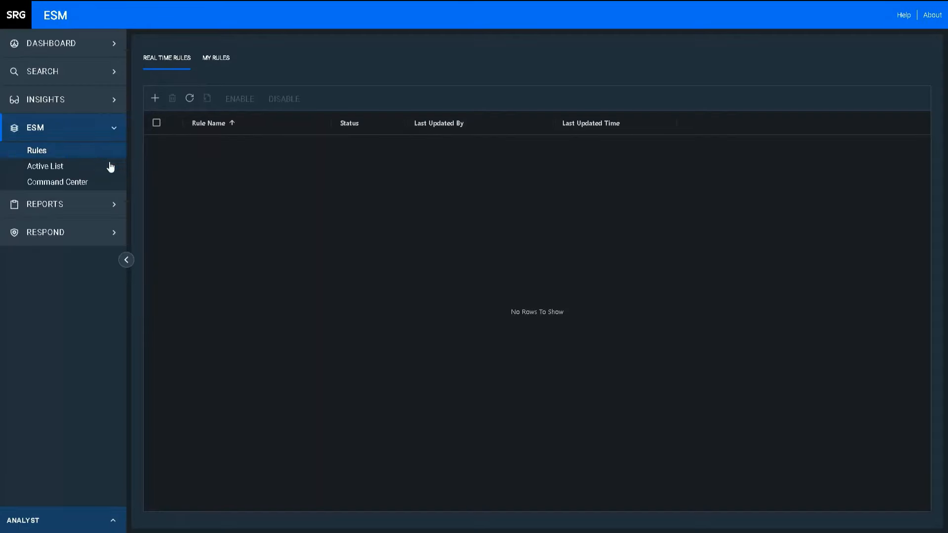
click(89, 185)
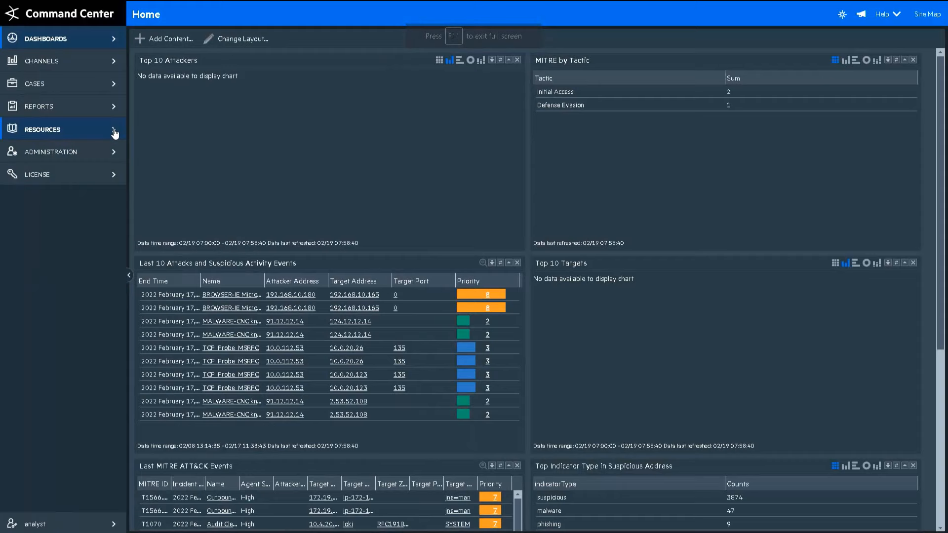
click(113, 132)
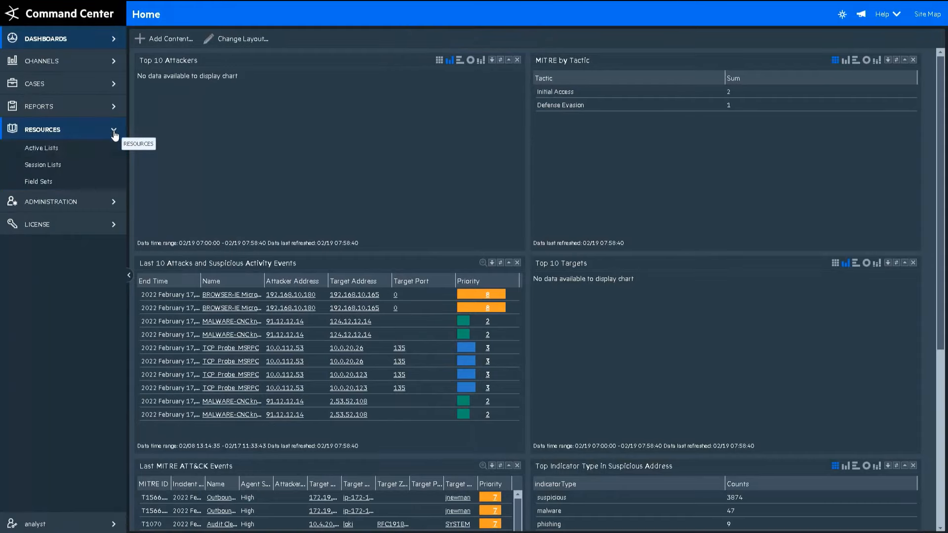
click(41, 149)
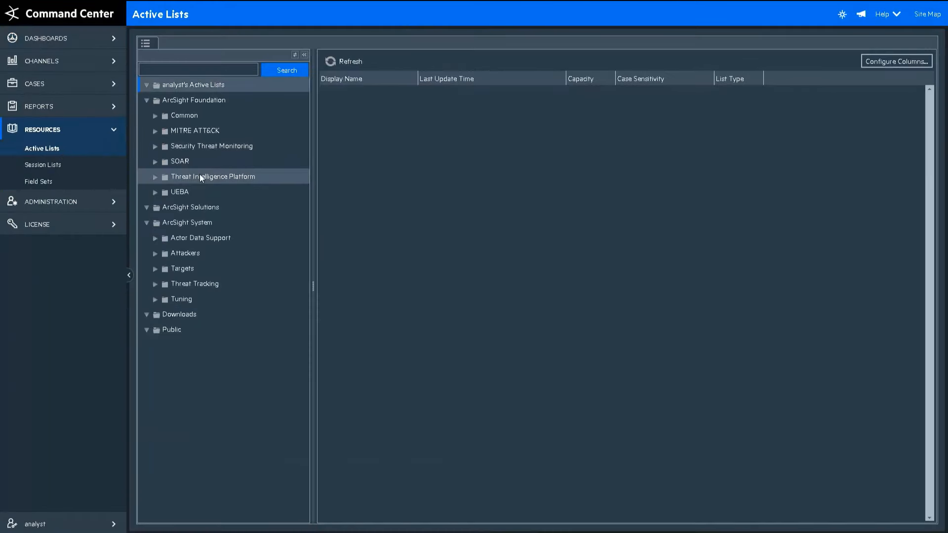
click(178, 193)
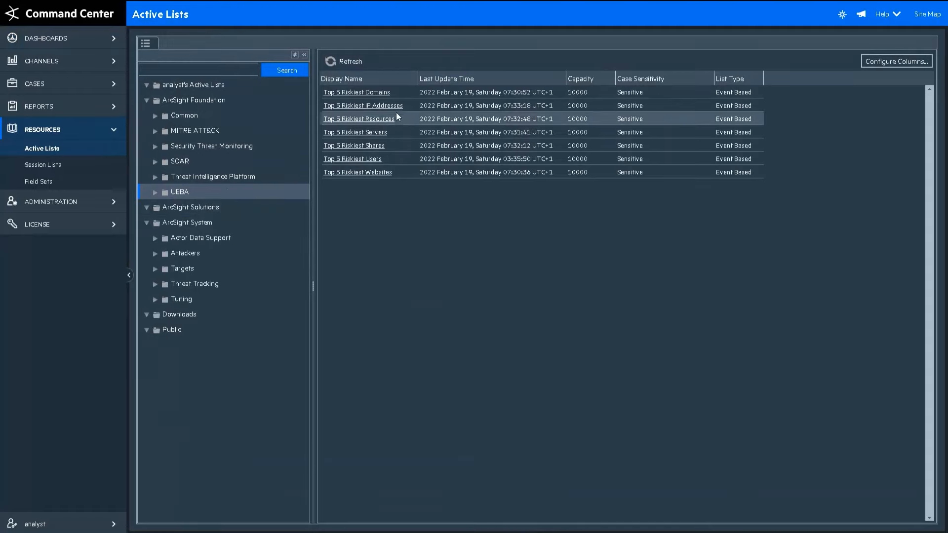
- Open Top 5 Riskiest Users, widen the user name column, select the flagged user, and advance the slide
click(371, 159)
drag(239, 78, 355, 79)
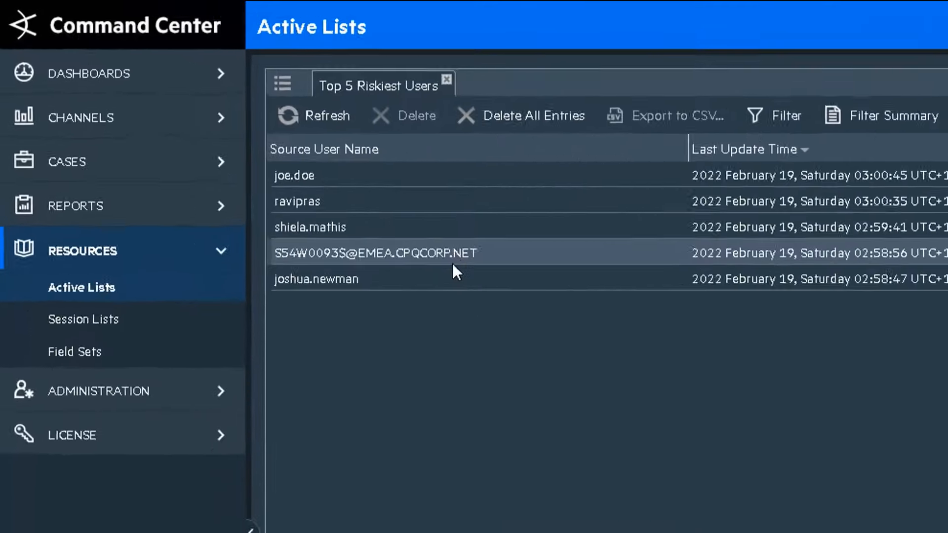
click(418, 276)
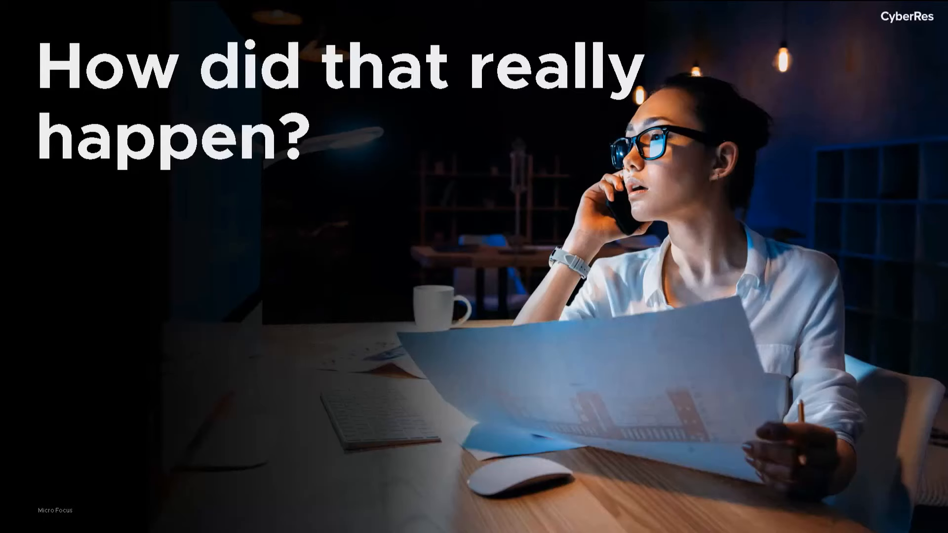
click(822, 342)
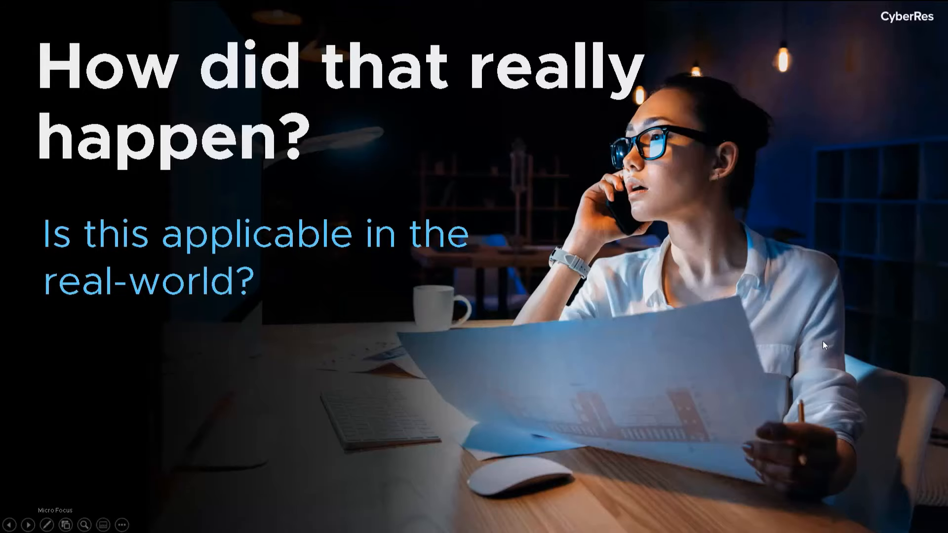
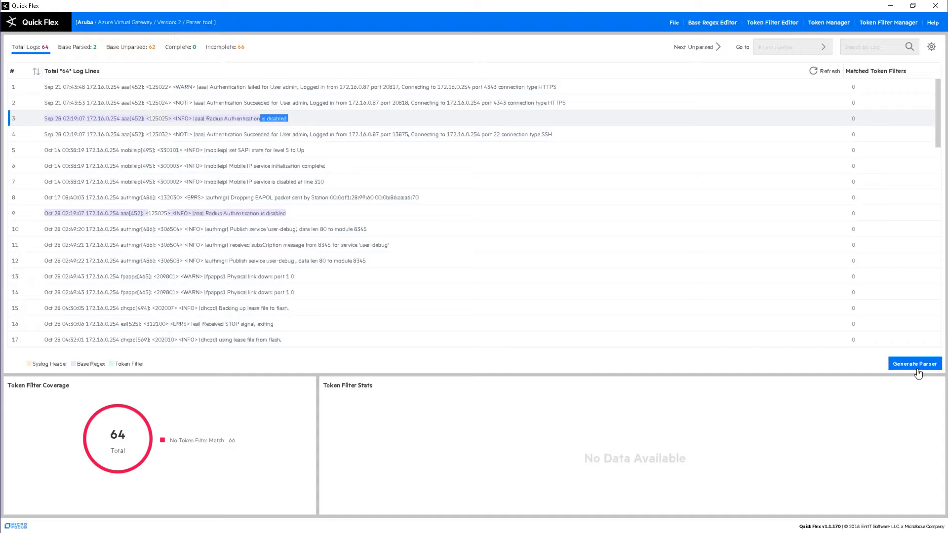
- Generate the Aruba Azure Virtual Gateway parser file and review its regex and four tokens
click(916, 365)
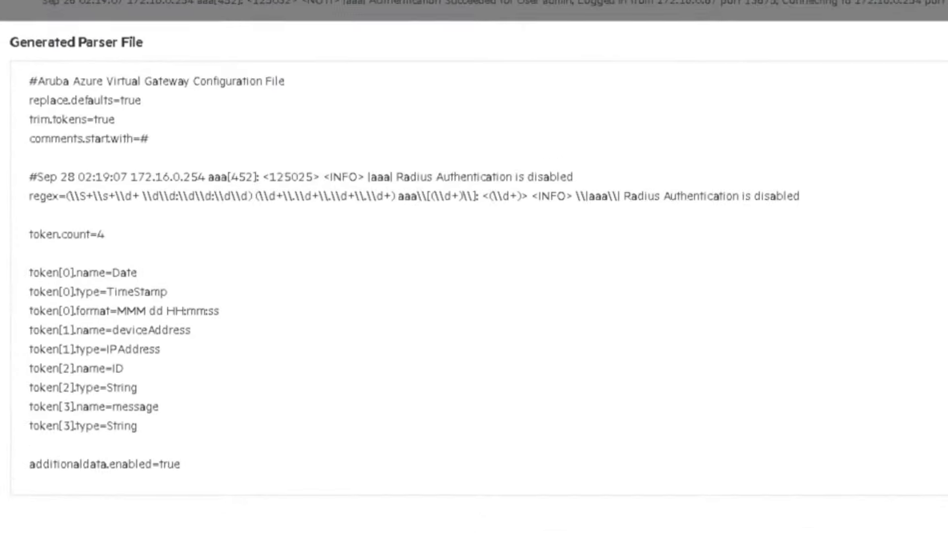
scroll(474, 279, down, 3)
scroll(474, 279, up, 3)
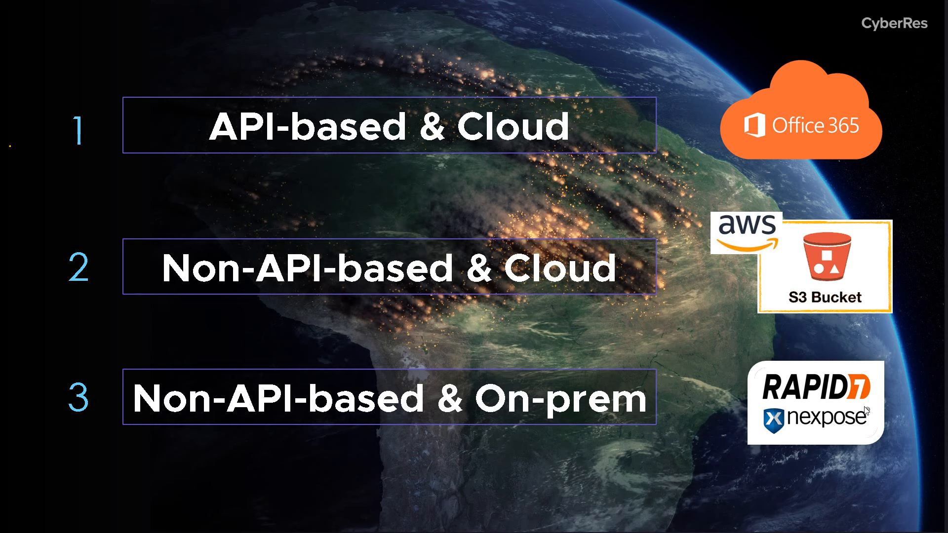
- Advance to the demo slide, run the Win64 connector installer and set generator ID 4
key(Right)
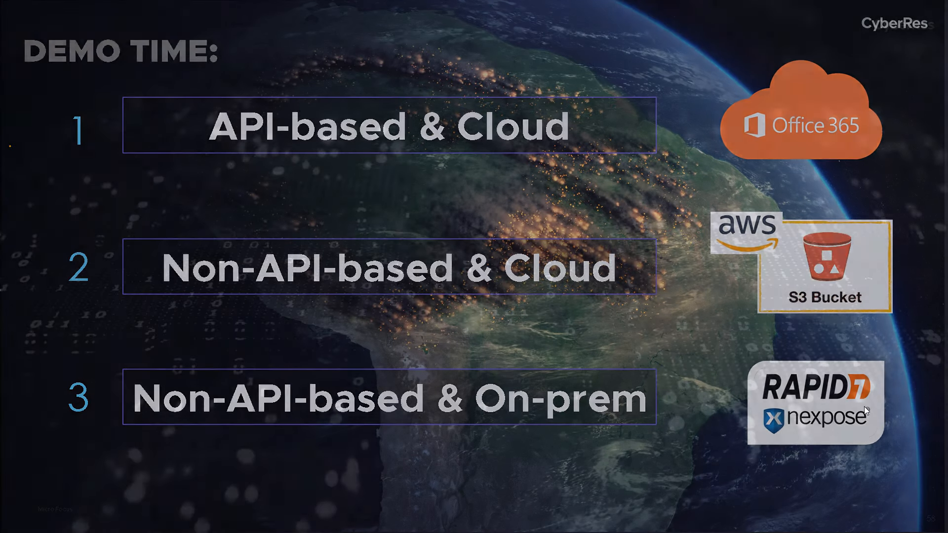
key(Right)
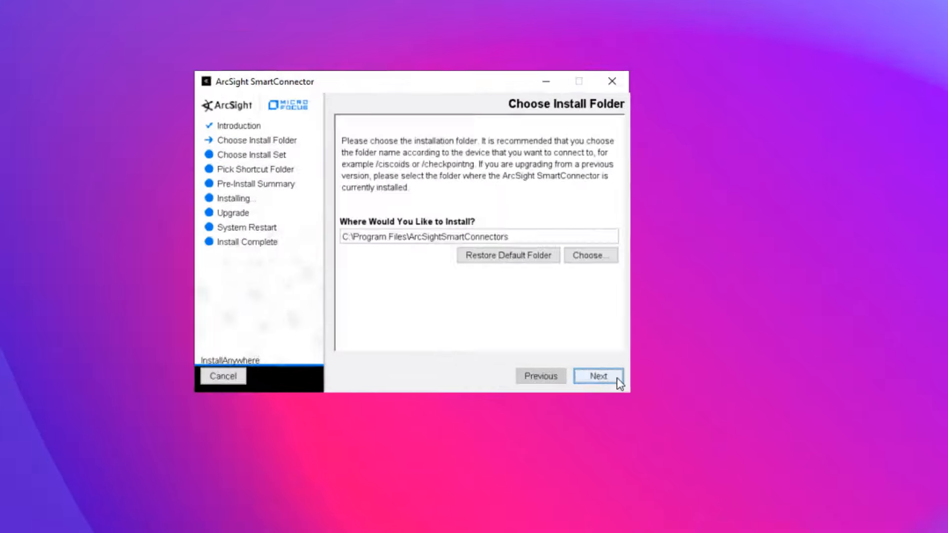
click(614, 376)
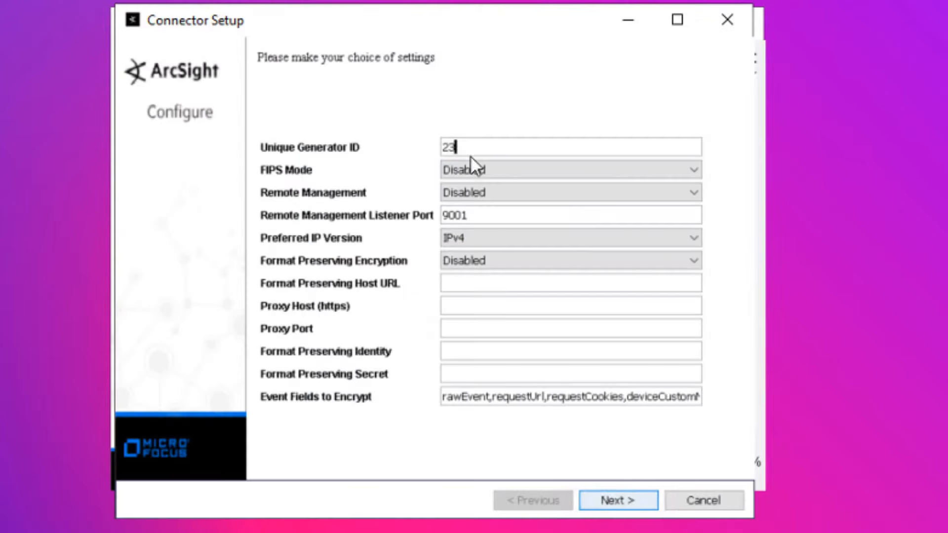
text(4)
click(653, 504)
click(654, 508)
- Choose the Microsoft Office 365 connector and paste in its client ID and client secret
click(693, 274)
scroll(690, 378, down, 15)
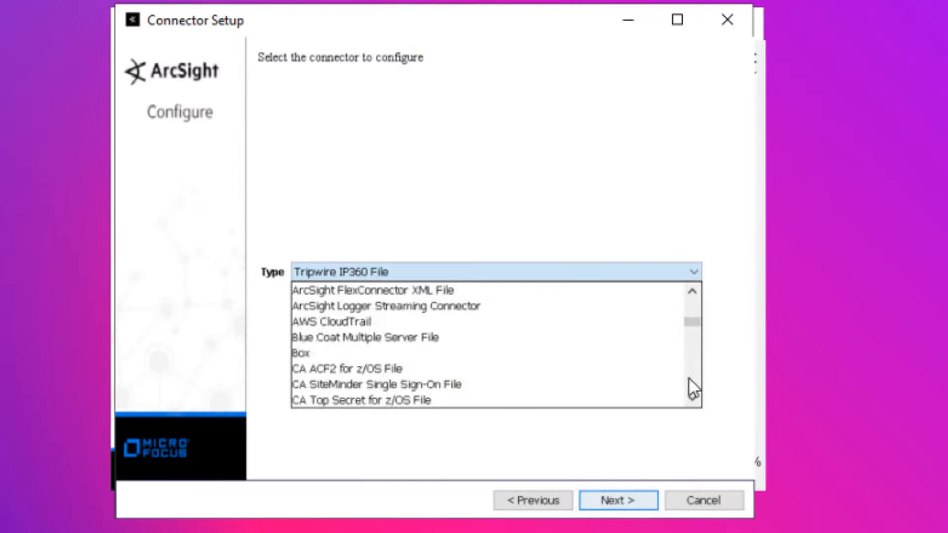
click(642, 321)
click(642, 502)
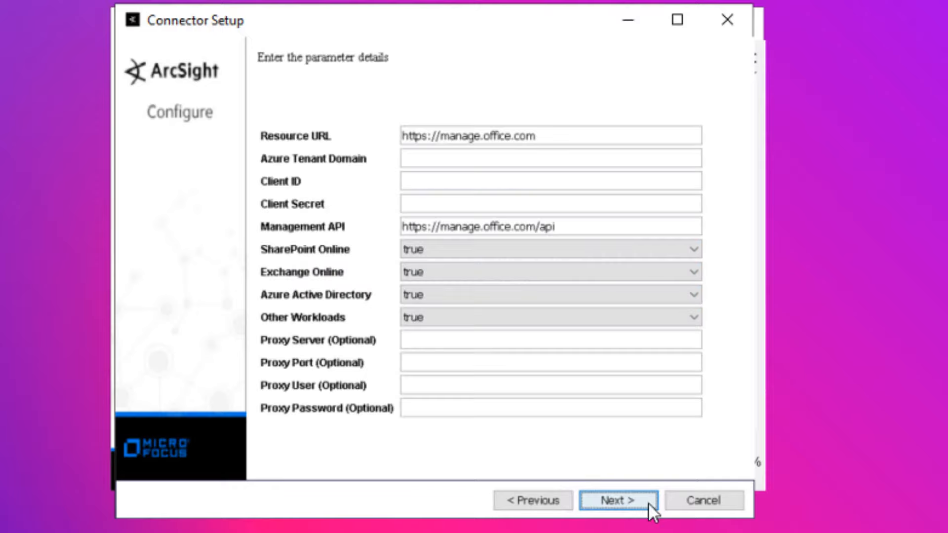
key(ctrl+v)
click(657, 210)
key(ctrl+v)
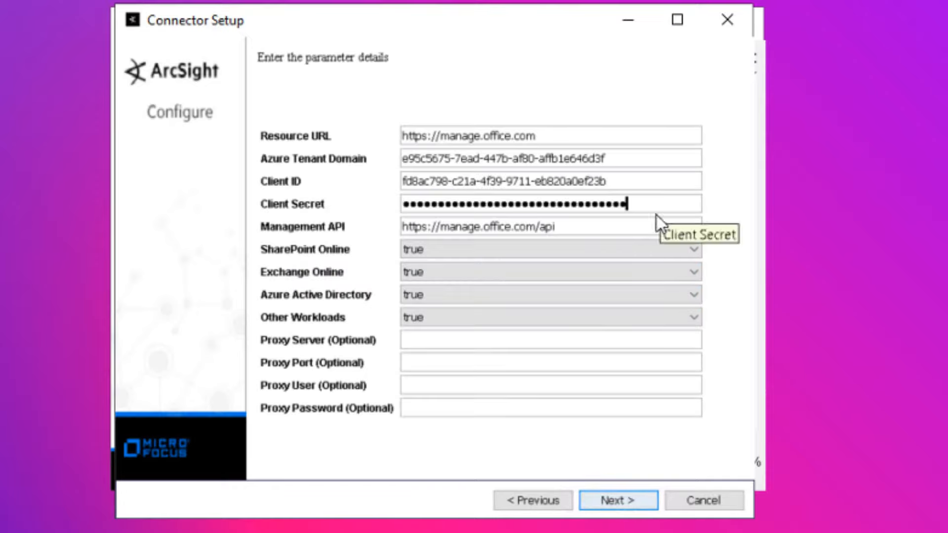
click(633, 503)
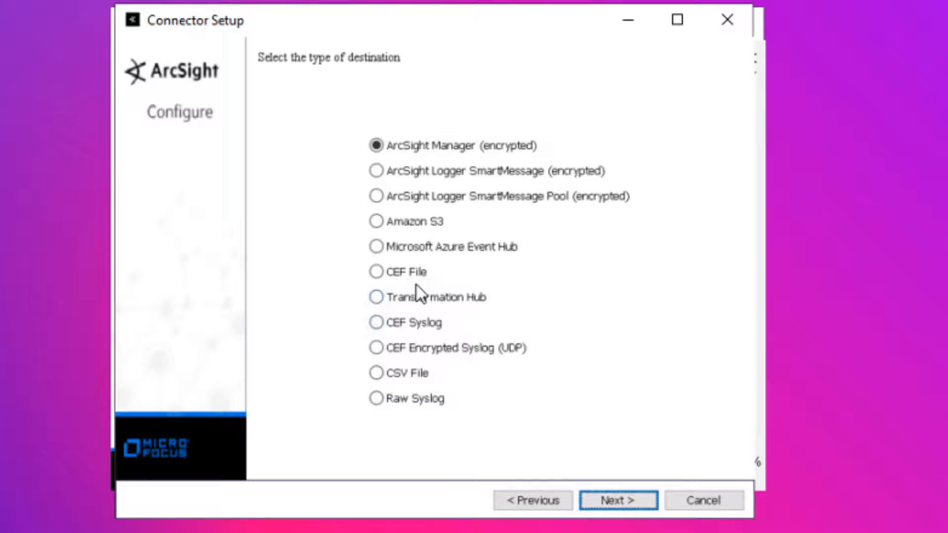
- Select CEF File as the destination and accept the remaining settings to finish setup
click(377, 272)
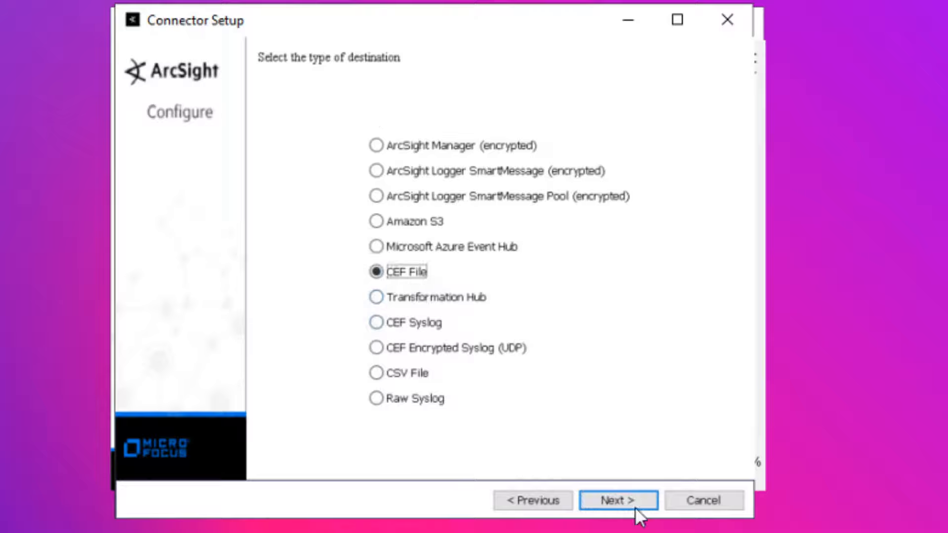
click(633, 501)
click(619, 501)
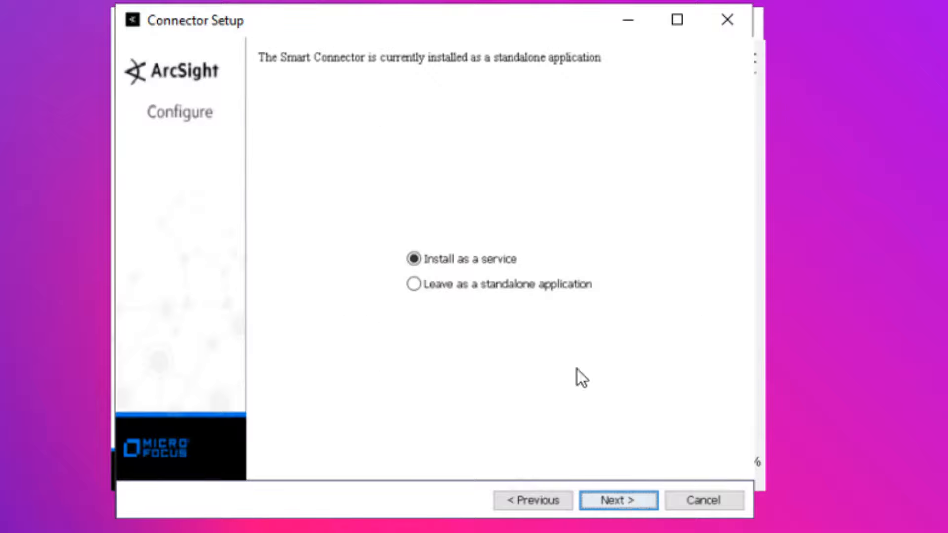
click(638, 503)
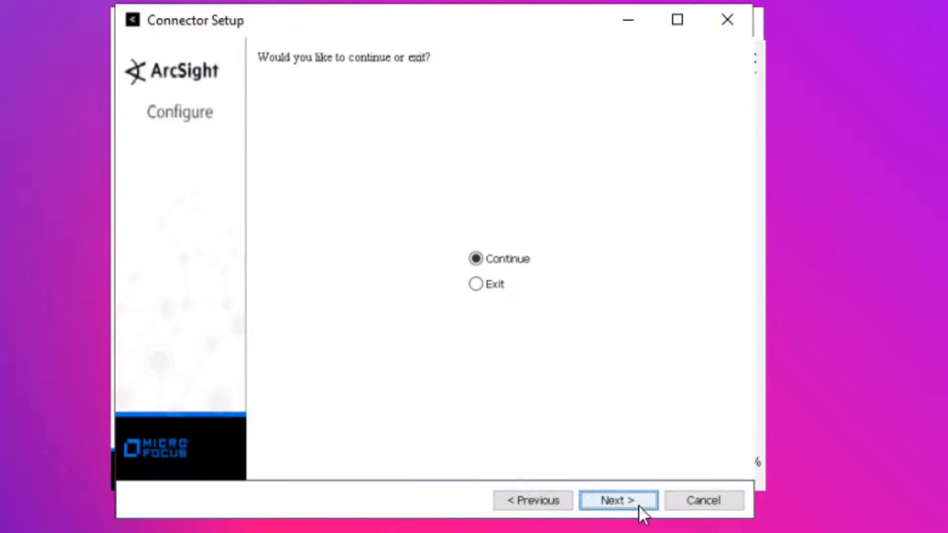
click(640, 506)
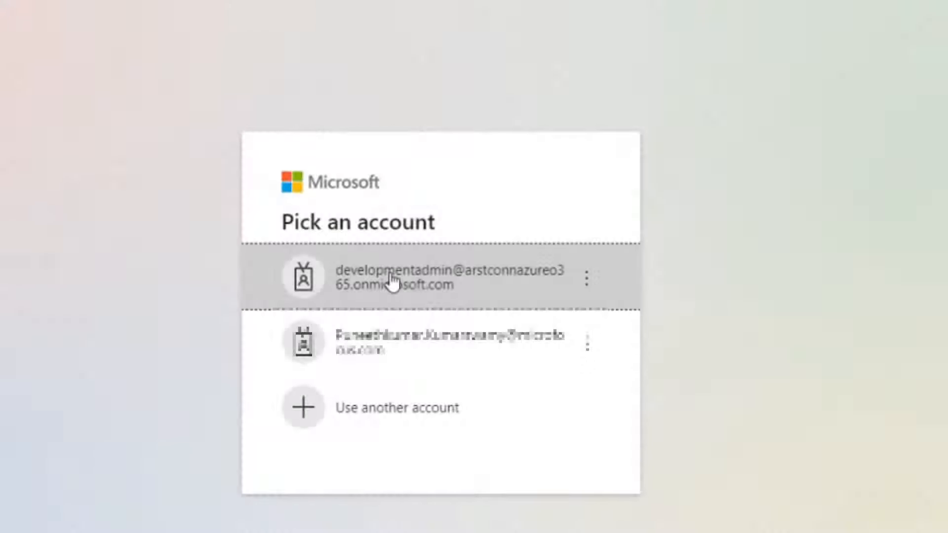
- Pick the first Microsoft account, paste its password, sign in and confirm staying signed in
click(391, 282)
click(309, 320)
key(ctrl+v)
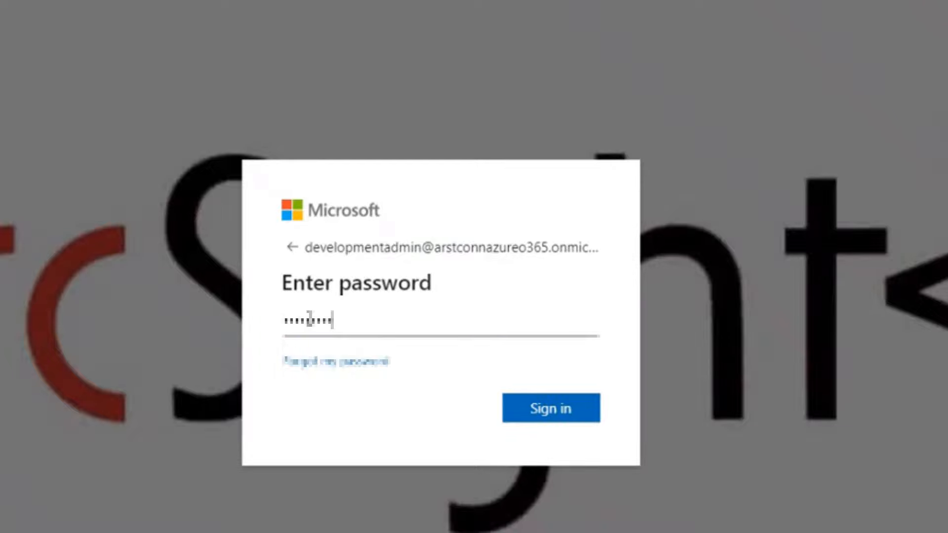
key(Return)
click(513, 355)
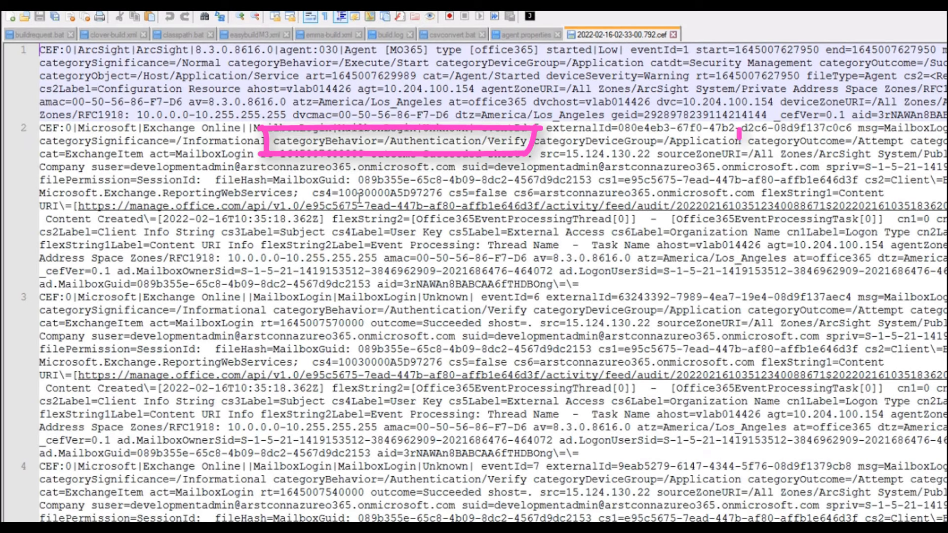
- Highlight every 'Microsoft' occurrence in the Office 365 CEF output file
double_click(106, 128)
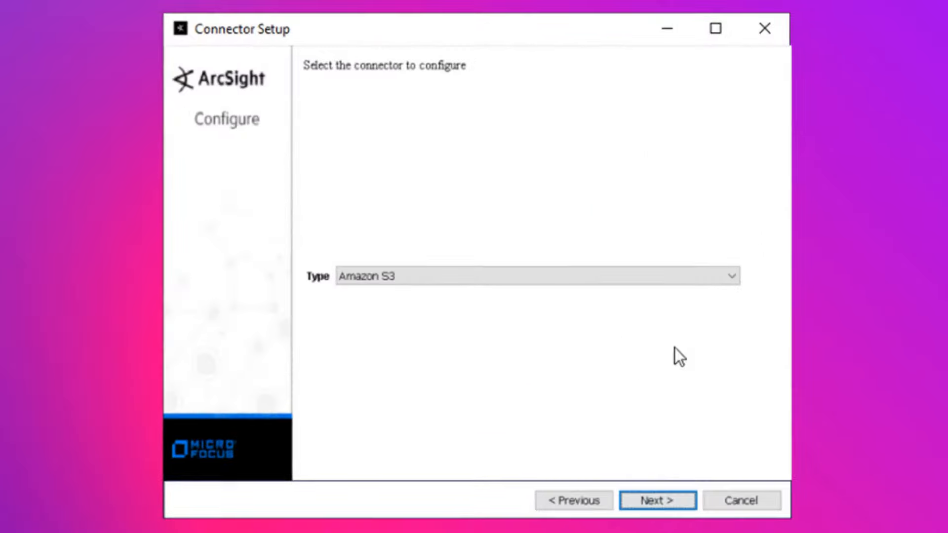
- Keep Amazon S3 as the connector type, with Windows log type and S3 polling
click(652, 243)
click(645, 252)
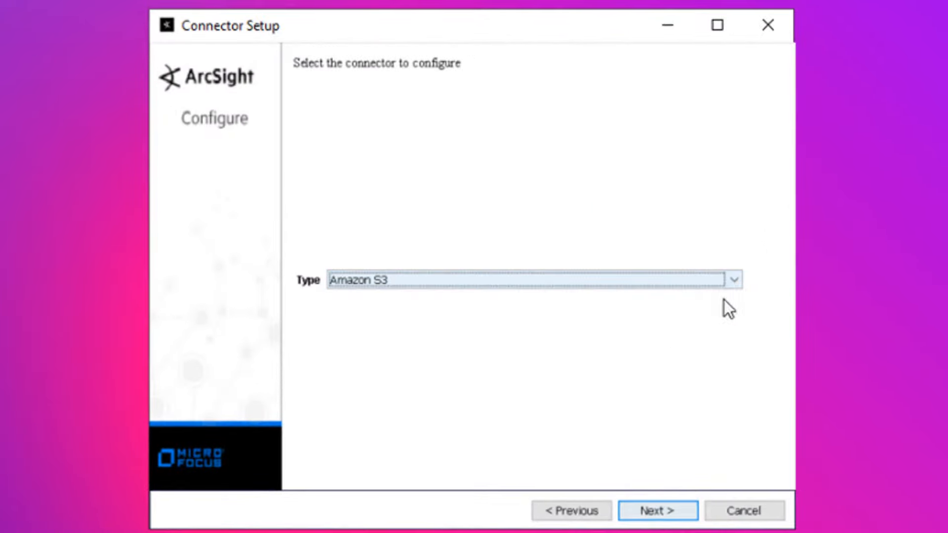
click(665, 509)
click(773, 122)
drag(775, 158, 793, 240)
click(711, 251)
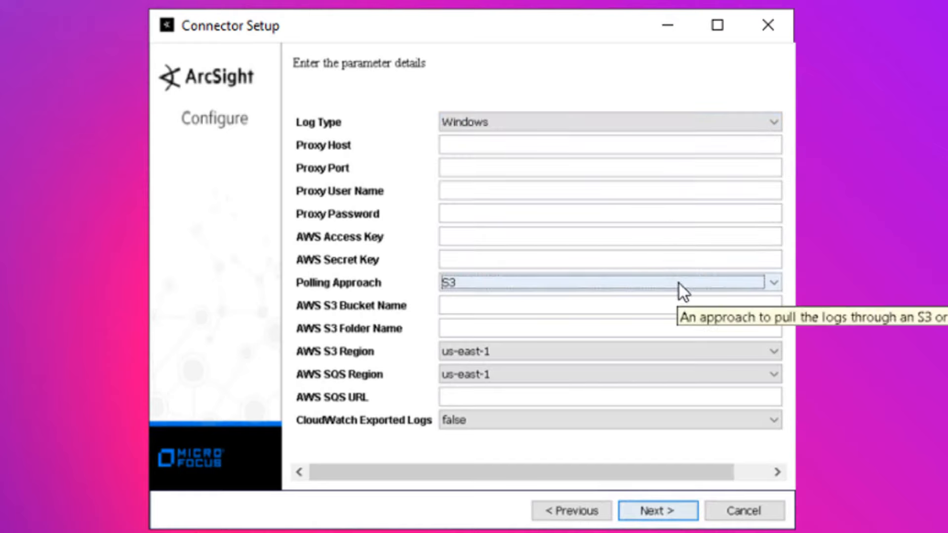
click(680, 283)
click(502, 297)
- Enter 'test data' as both the AWS S3 bucket name and folder name
click(501, 301)
text(test)
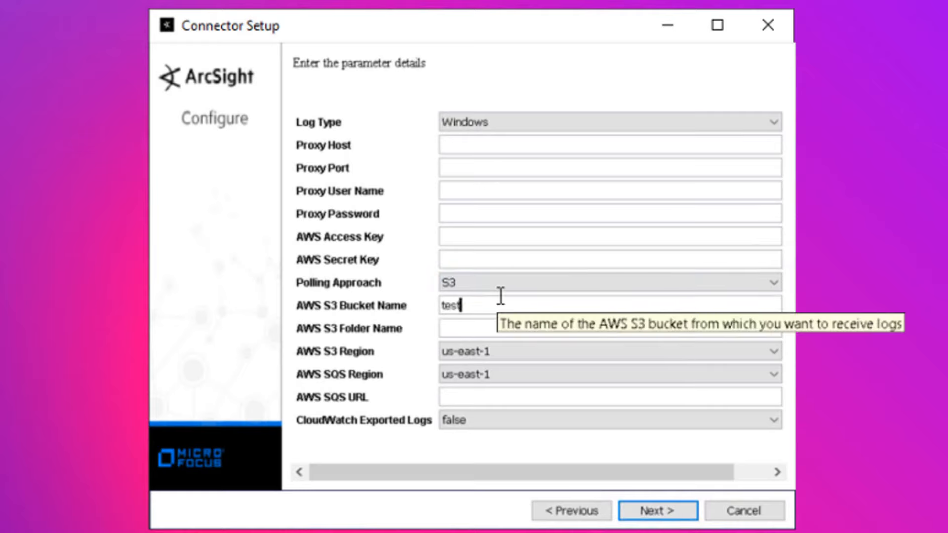
text( data)
key(Tab)
key(ctrl+a)
key(ctrl+c)
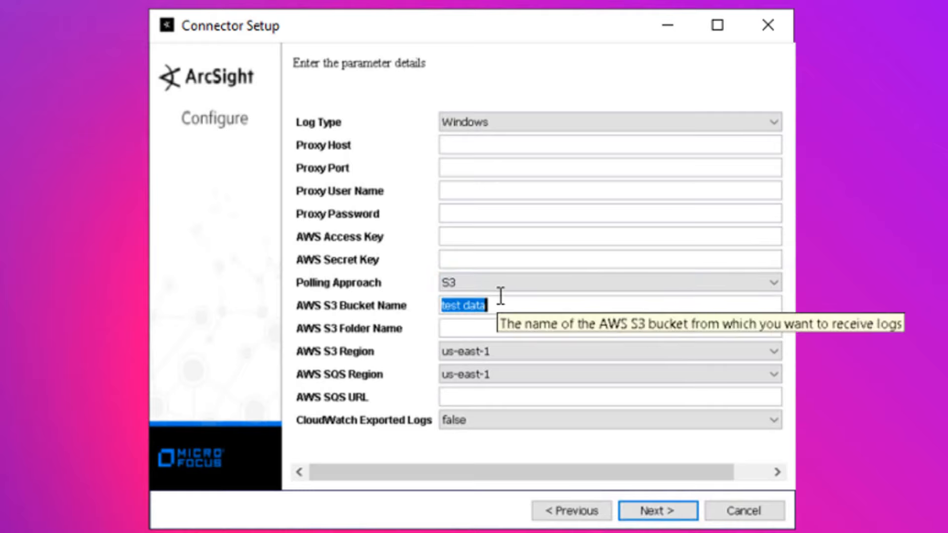
key(Tab)
key(ctrl+v)
- Set S3 region us-west-1 and SQS region us-gov-west-1, then choose CEF File output
click(606, 348)
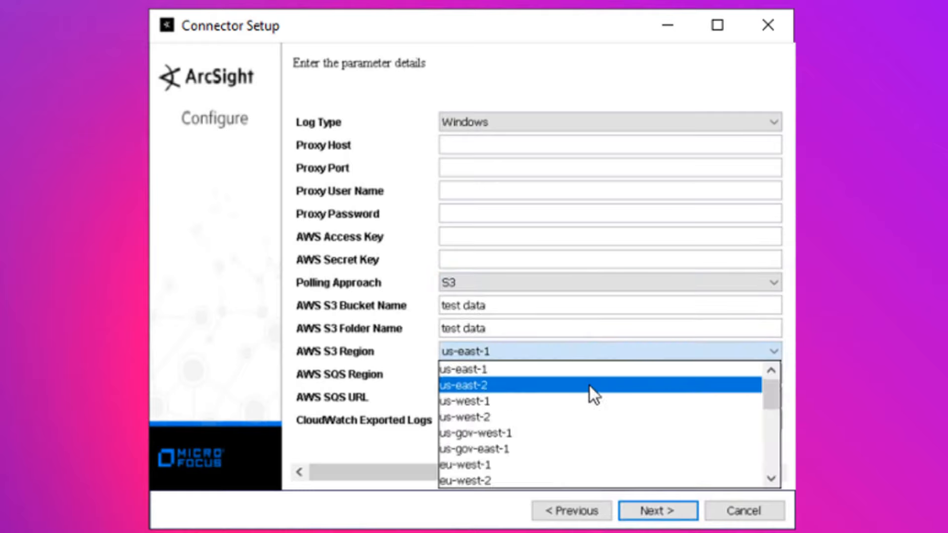
click(592, 401)
click(607, 373)
click(603, 453)
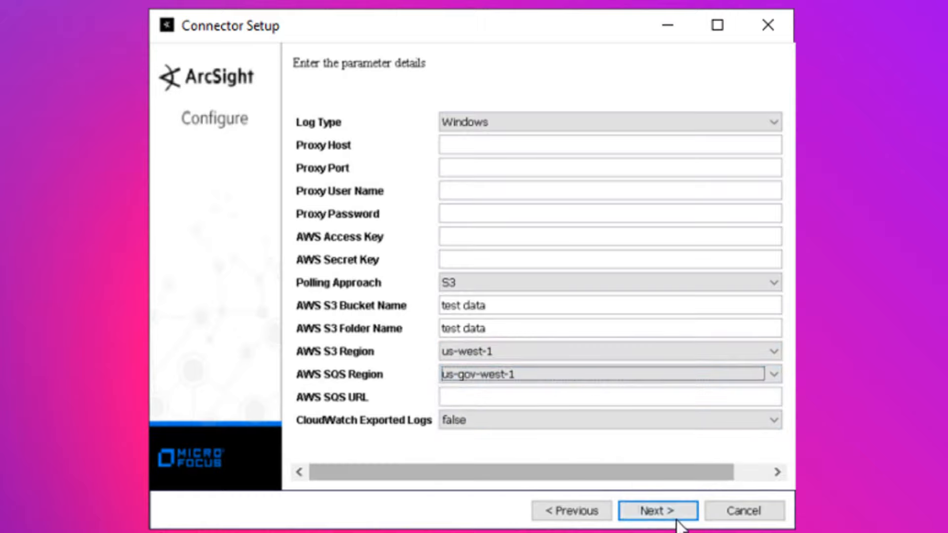
click(674, 515)
click(444, 280)
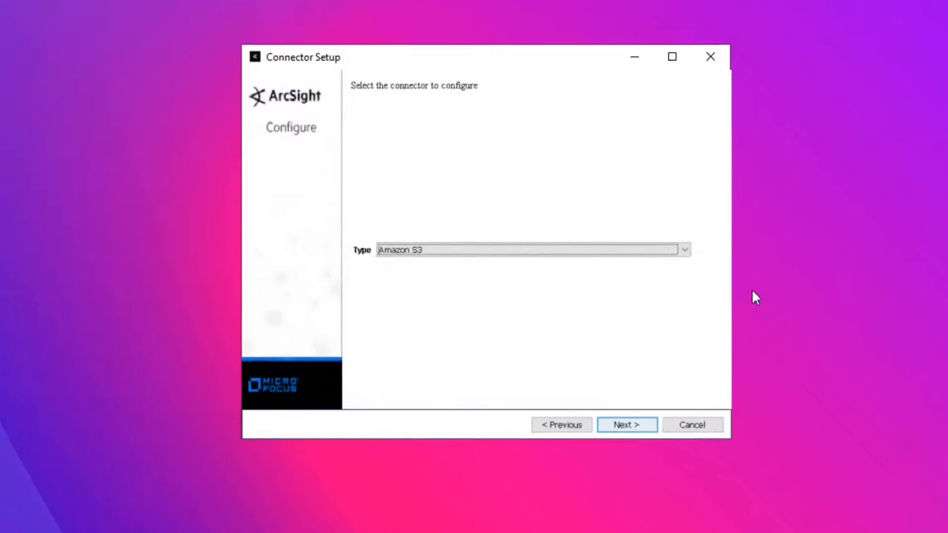
- Choose the Rapid7 NeXpose XML File connector type in Interactive mode
click(546, 260)
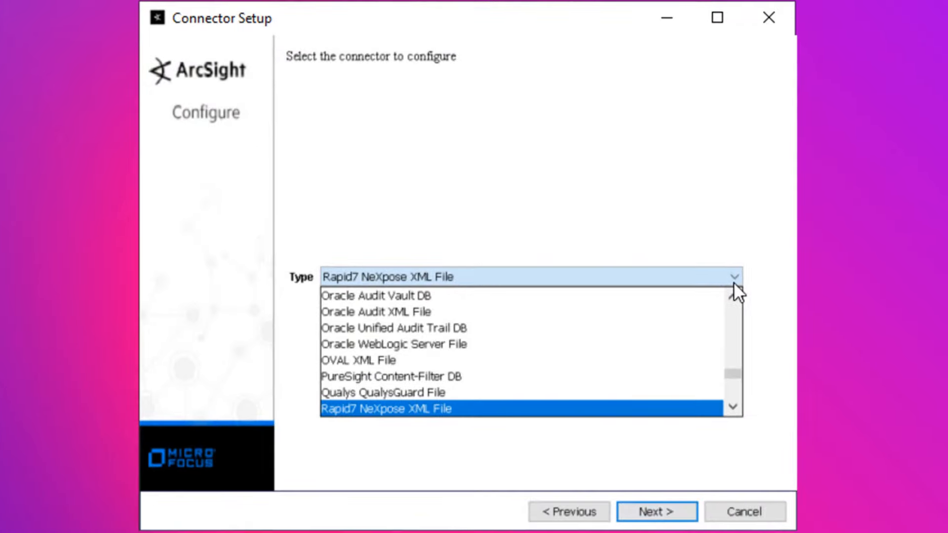
click(733, 283)
click(674, 510)
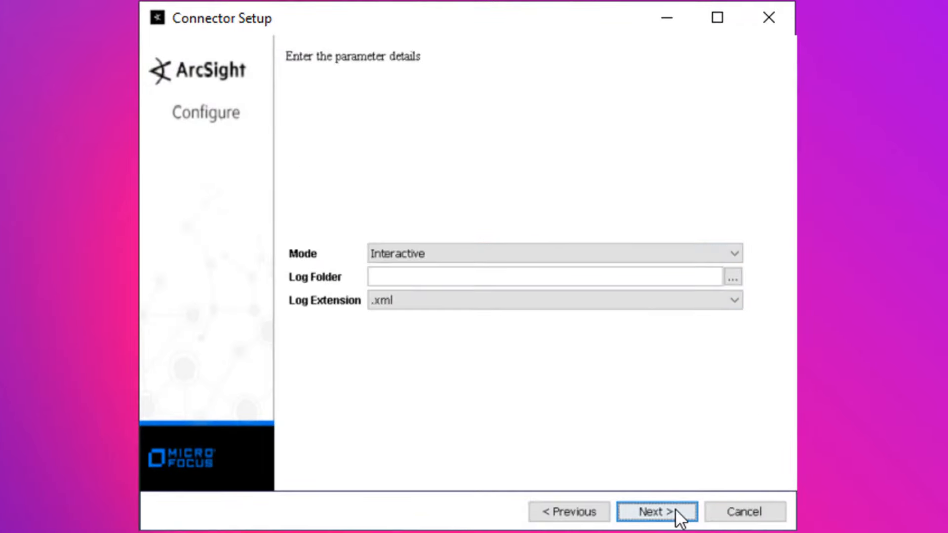
click(733, 254)
click(724, 271)
- Set the log folder to C:\._Data\03 with the .xml log extension
click(732, 277)
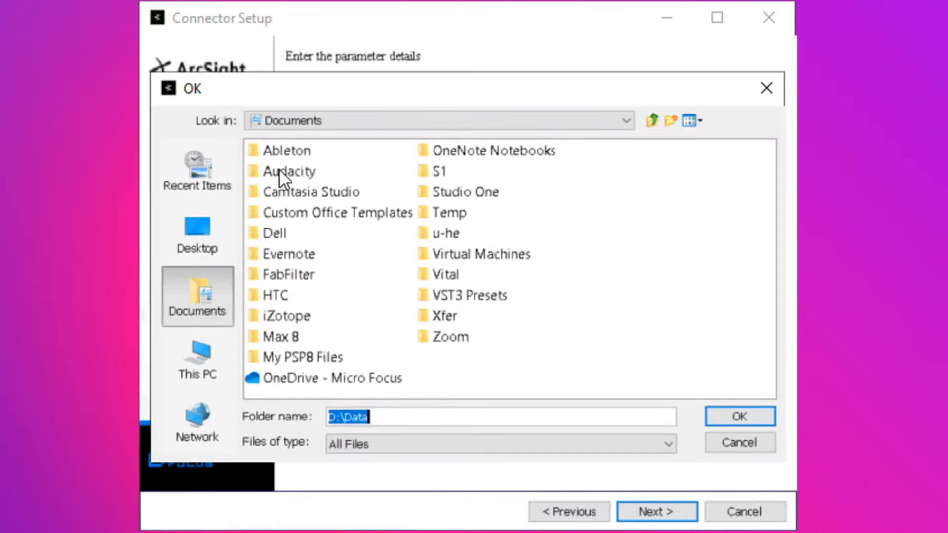
click(360, 125)
click(346, 154)
double_click(275, 151)
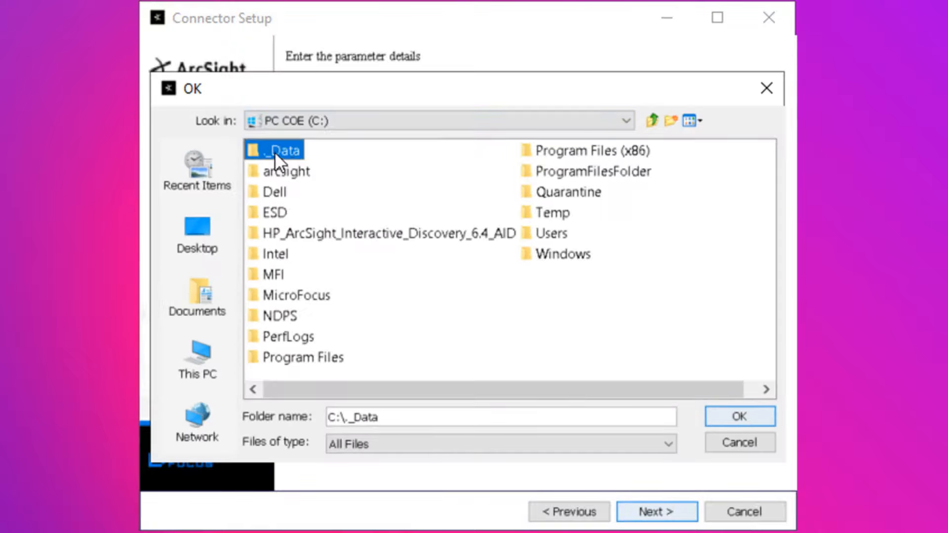
click(268, 192)
double_click(268, 191)
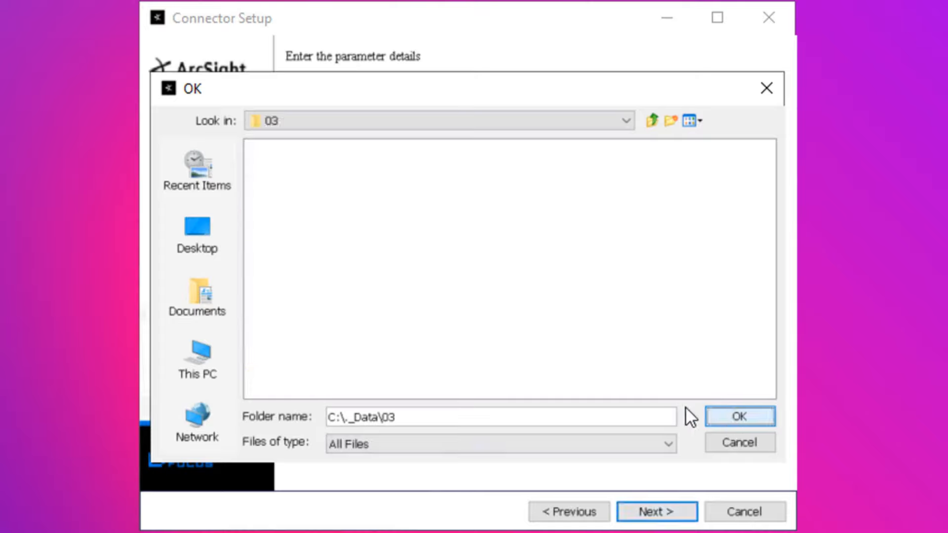
click(740, 417)
click(468, 300)
click(514, 351)
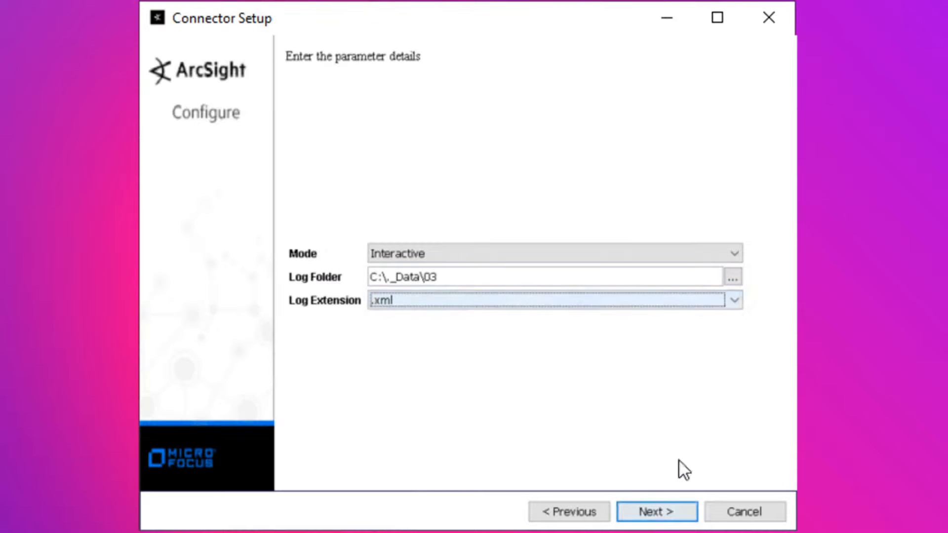
- Choose CEF File as the destination, accept the CEF_output path and finish the connector details
click(657, 512)
click(453, 284)
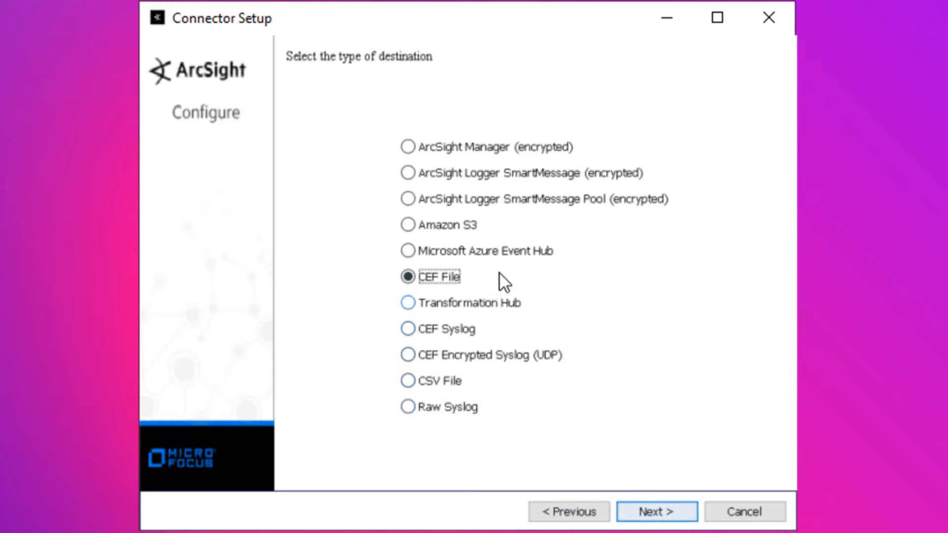
click(470, 226)
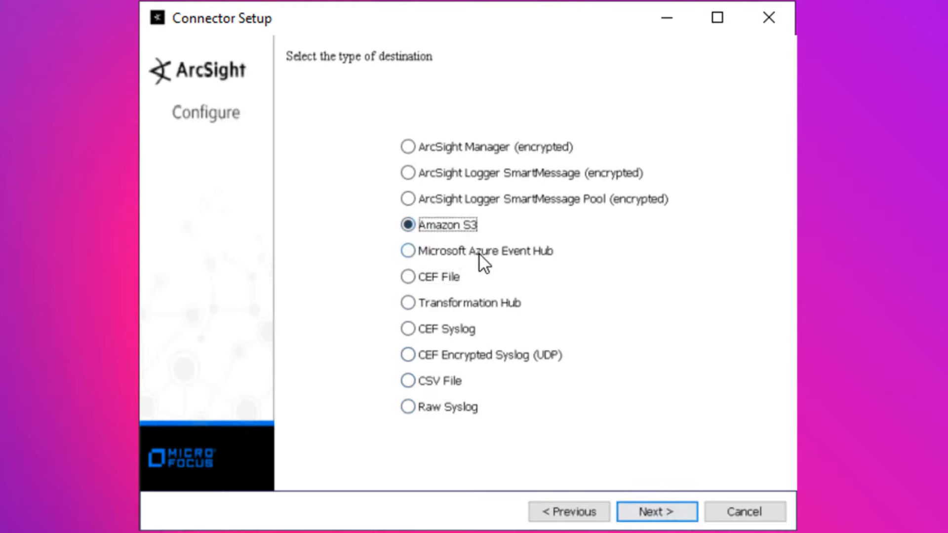
click(480, 254)
click(455, 281)
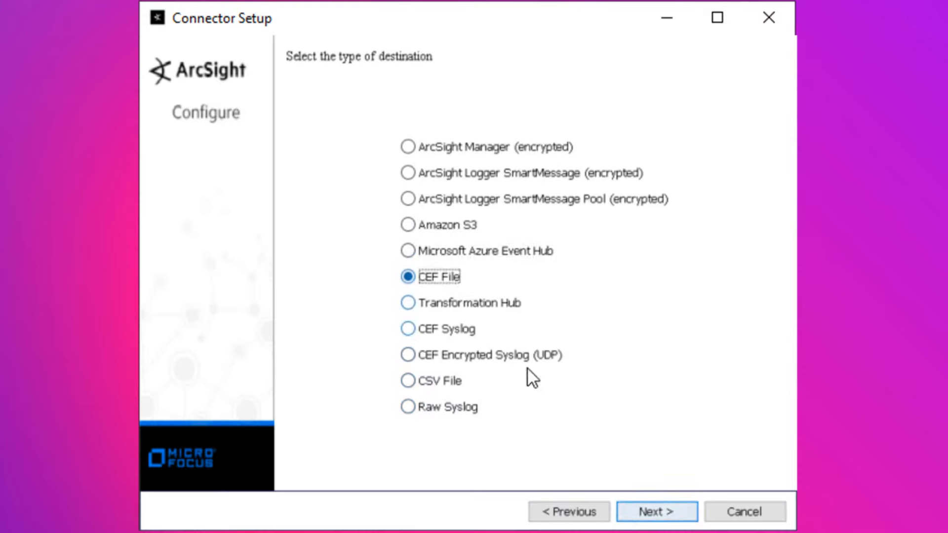
click(663, 509)
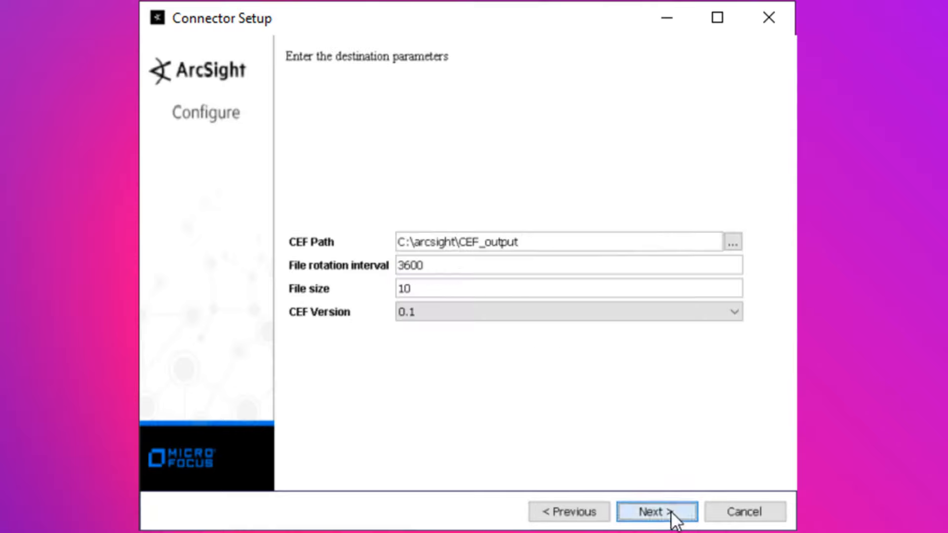
click(665, 511)
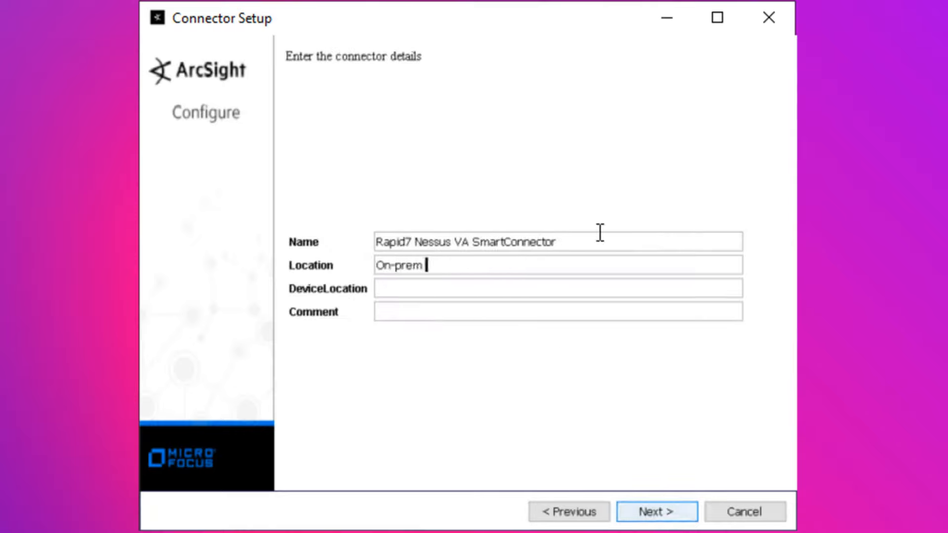
click(667, 514)
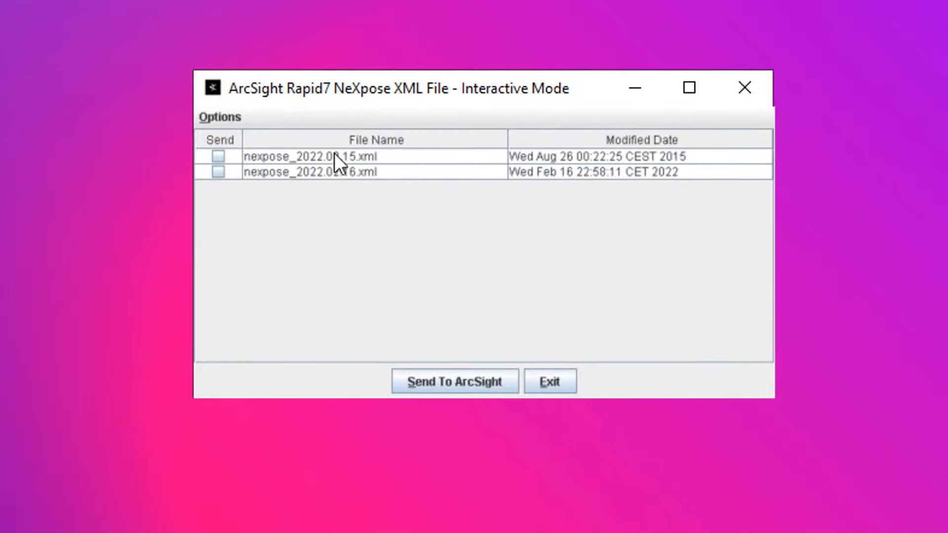
- Send nexpose_2022.02.15.xml to ArcSight and edit the first CEF_output .cef file in Notepad++
click(219, 156)
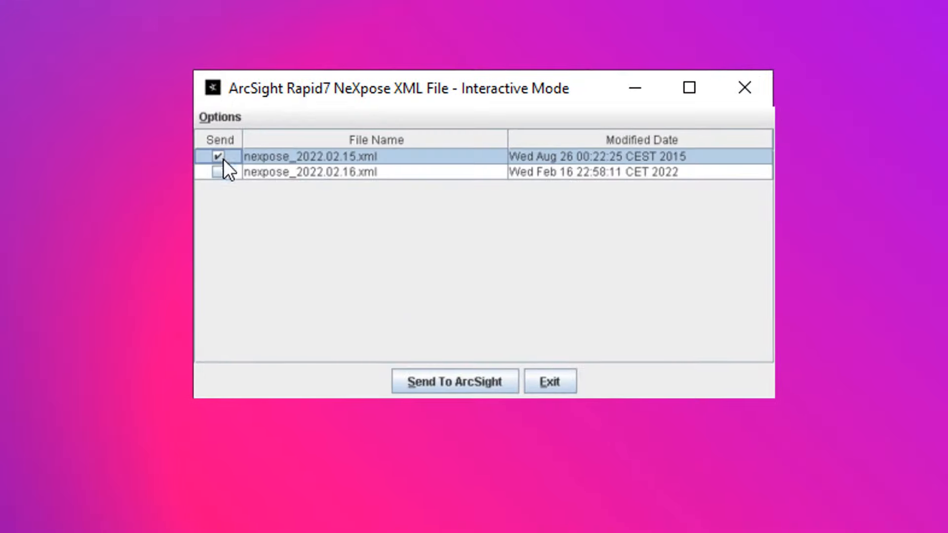
click(500, 387)
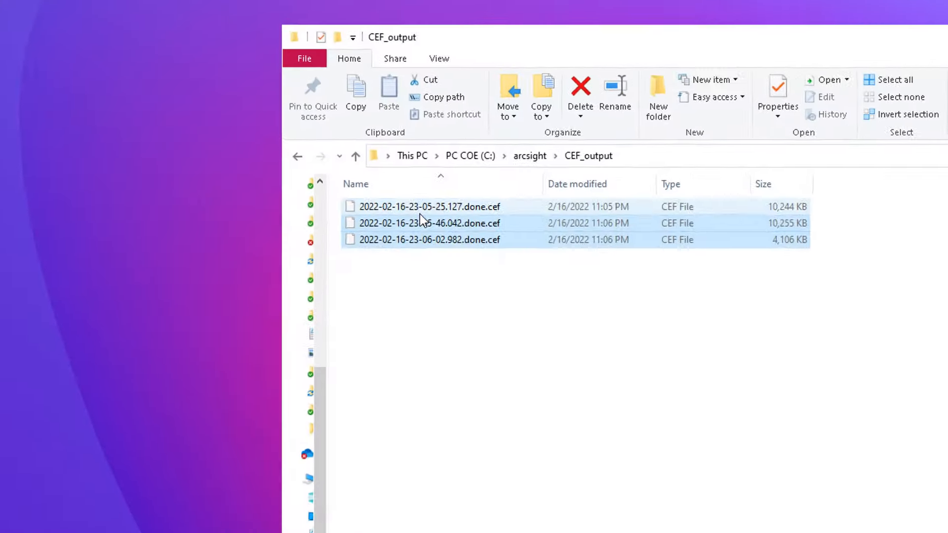
right_click(467, 235)
click(556, 335)
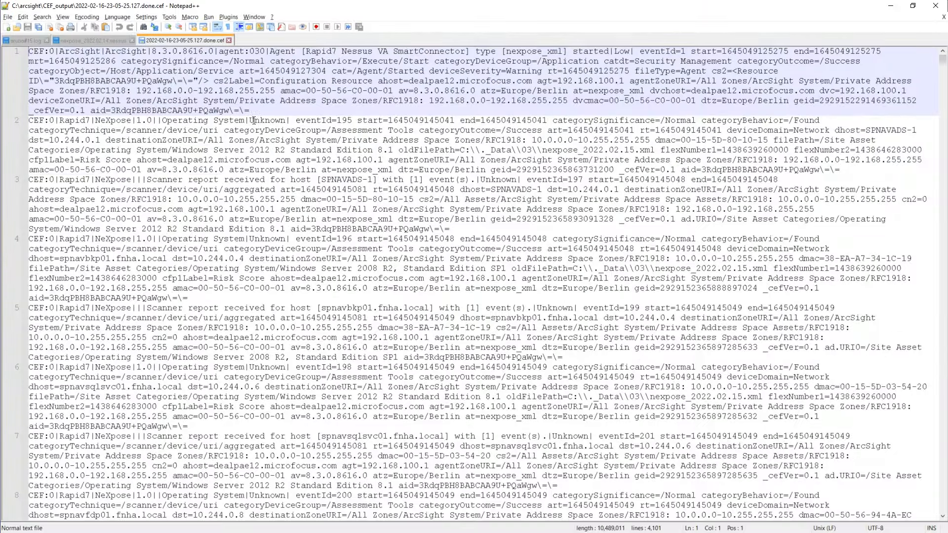
- Select the scanner report text on line 3, then advance to the ArcSight's Correlation slide
drag(363, 179, 28, 179)
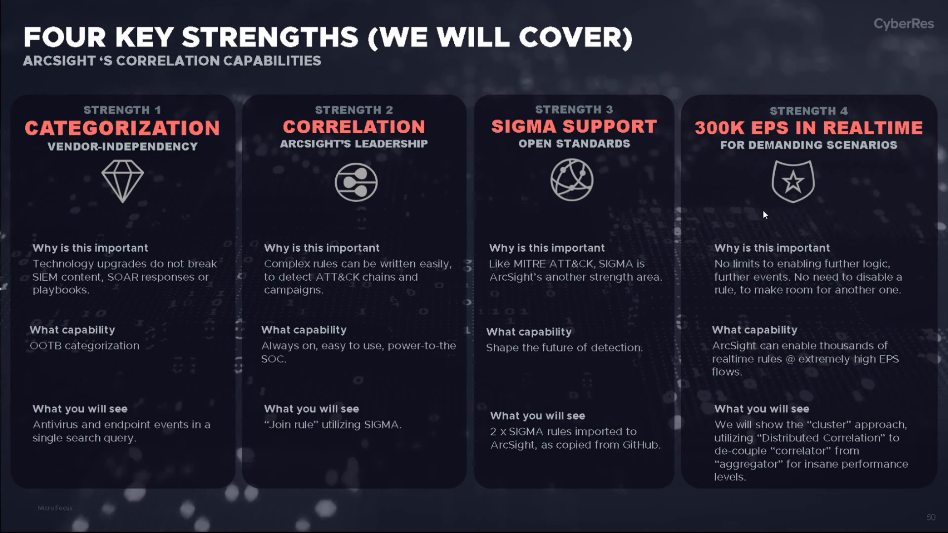
click(764, 215)
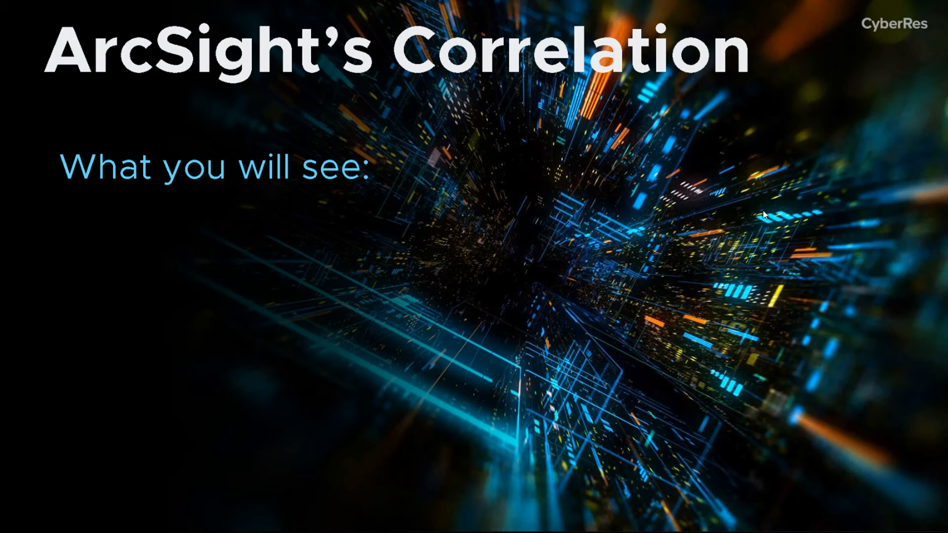
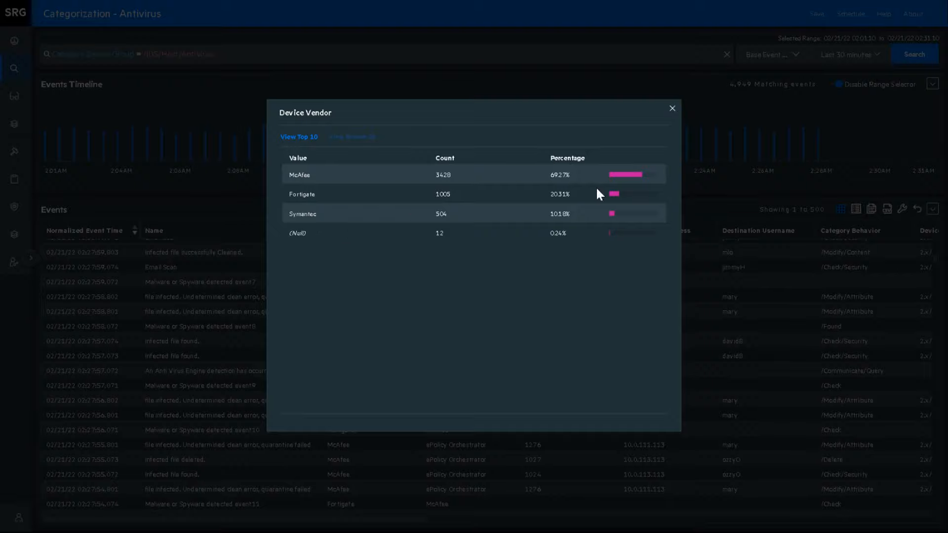
- Review the Fortigate and McAfee entries in the device vendor breakdown, then close it
drag(317, 214, 292, 195)
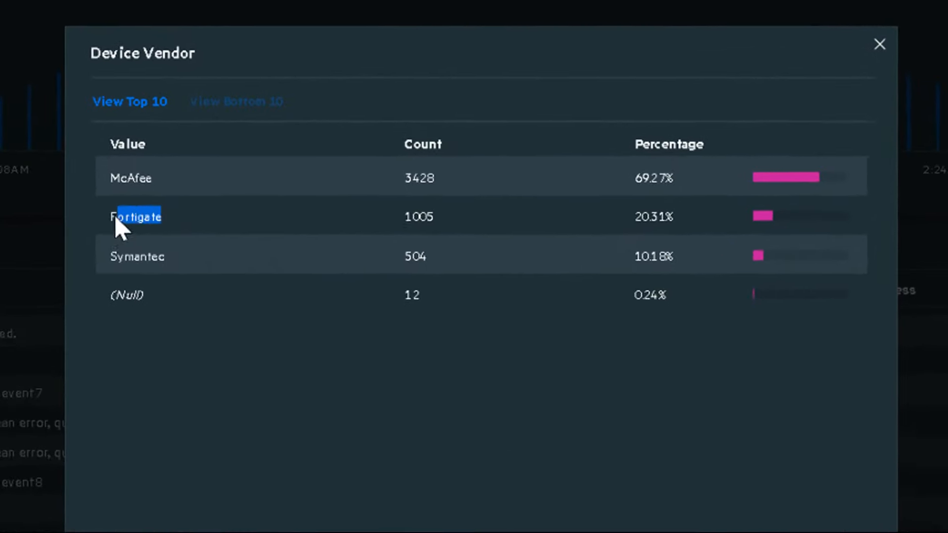
drag(159, 185, 104, 184)
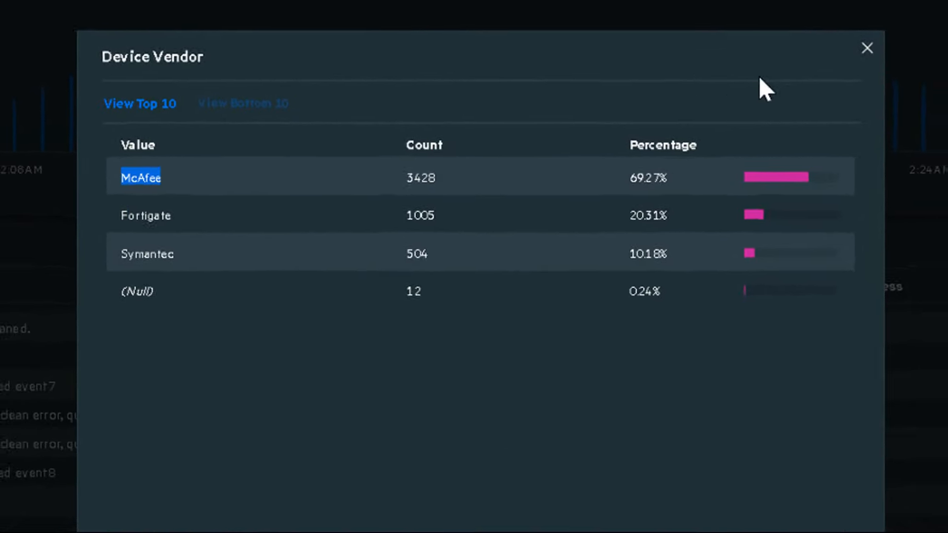
click(762, 82)
- Preview the top Device Product values: ePolicy Orchestrator, Enterprise Firewall, Secure Internet Gateway, and Windows Defender Antivirus
click(485, 230)
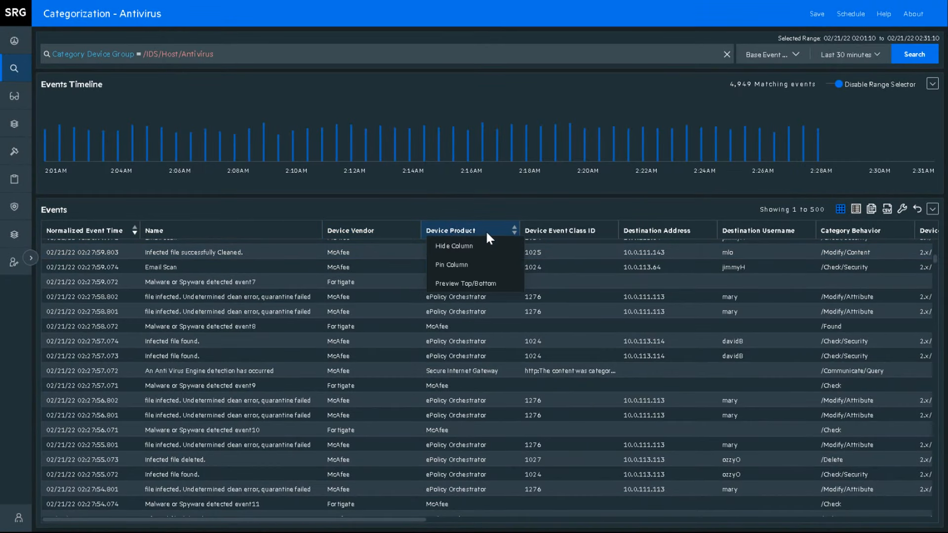
click(504, 288)
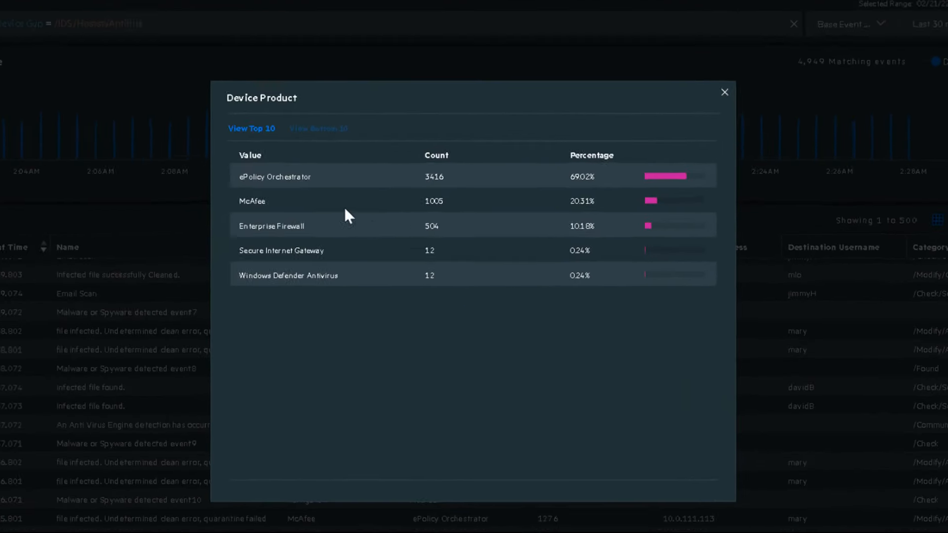
drag(346, 172, 277, 177)
drag(233, 250, 121, 250)
drag(260, 285, 122, 286)
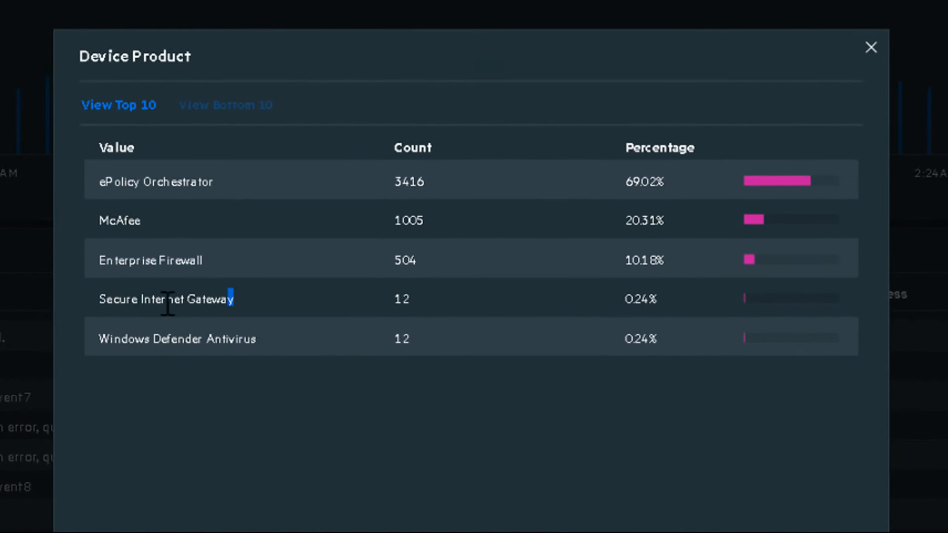
drag(262, 341, 99, 340)
click(872, 47)
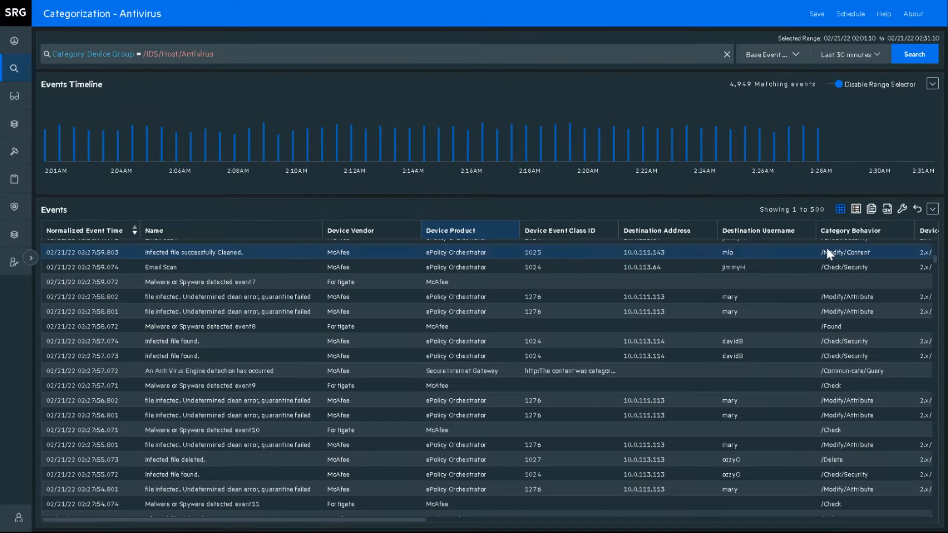
- Open the details of the 02:27:54.074 event and a Malware or Spyware detected event, showing device group /IDS/Host/Antivirus
scroll(523, 319, down, 4)
click(522, 311)
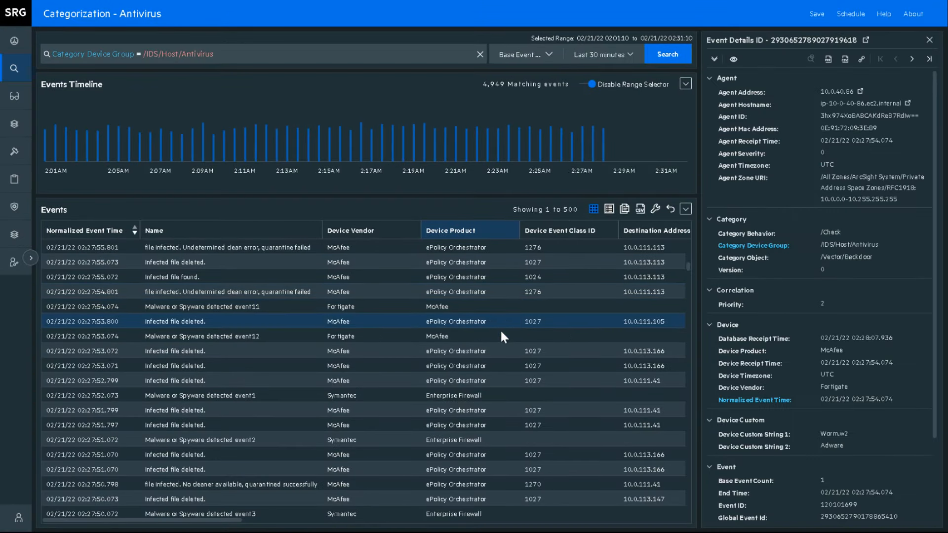
drag(885, 245, 820, 245)
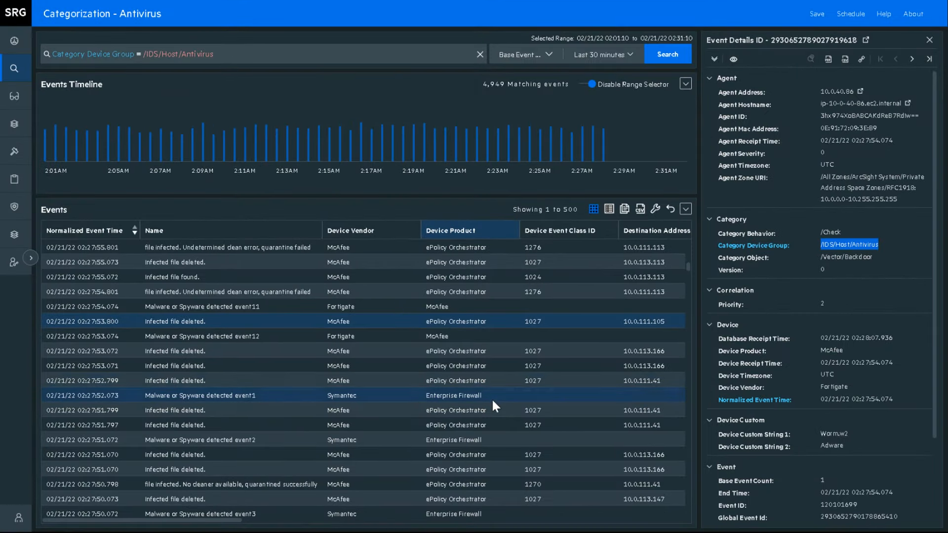
click(503, 396)
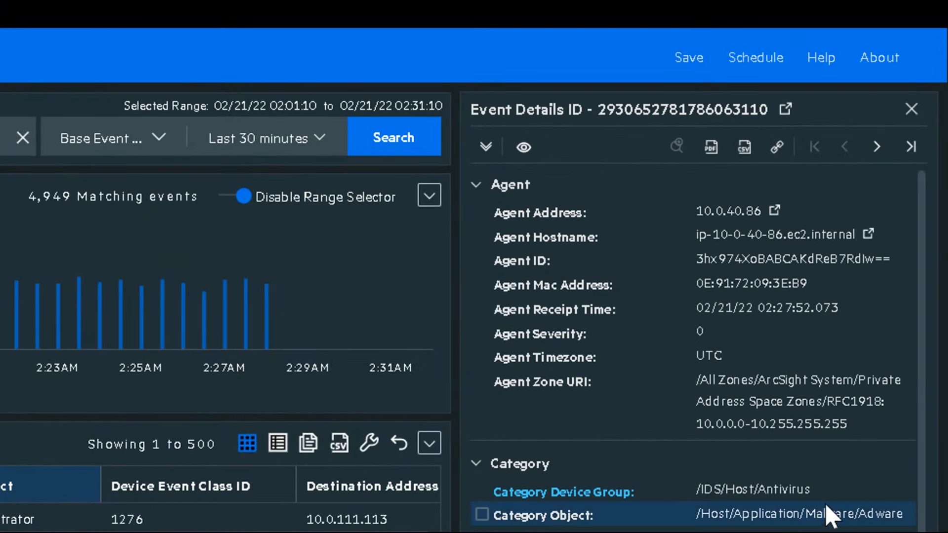
drag(878, 281, 835, 284)
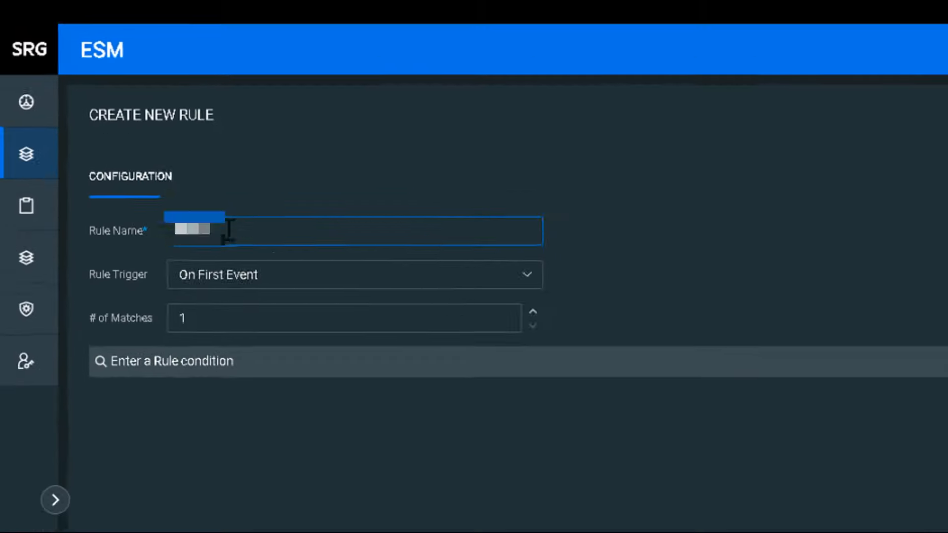
- Name the rule Test Correlation Rule and set it to fire On First Threshold with 2 matches
text(Test Correlation Rule)
click(326, 306)
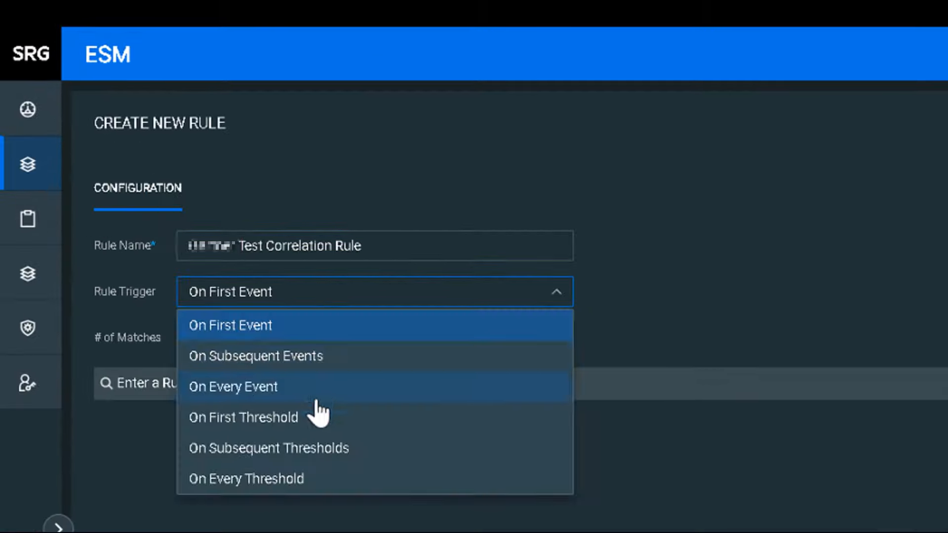
click(314, 418)
click(318, 339)
double_click(317, 339)
text(2)
- Build the condition: Category Device Group contains Firewall or Antivirus, or File Name starts with 'gartner'
click(189, 384)
text(category devi)
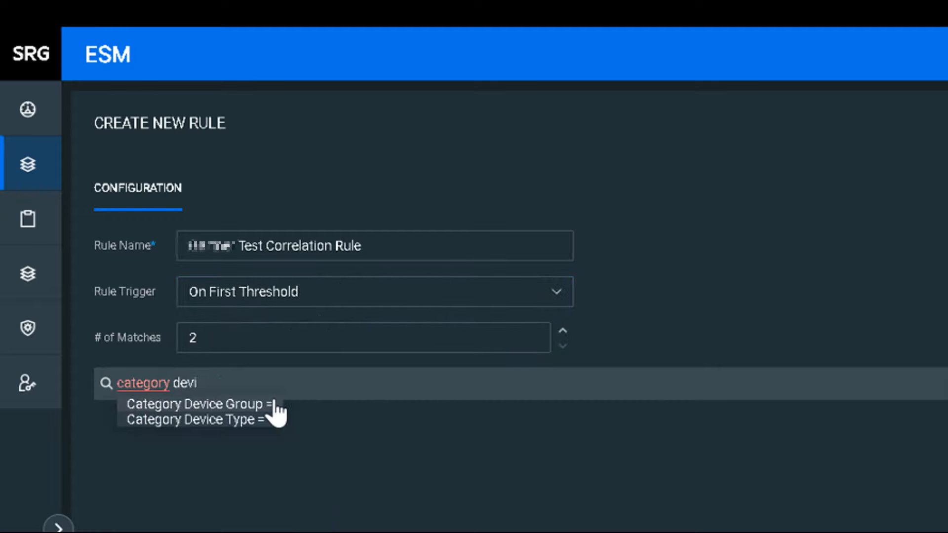
click(277, 401)
text(Firewall or category dev)
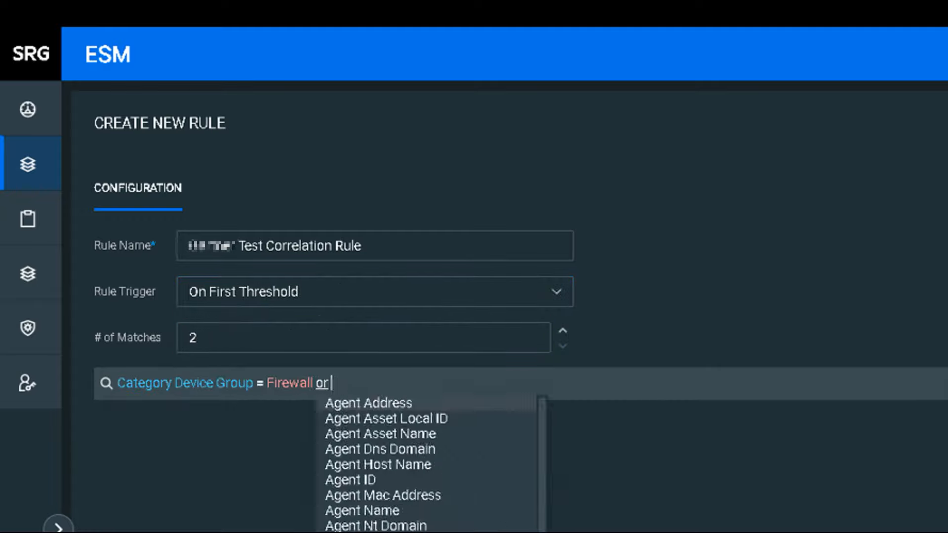
click(408, 402)
click(514, 438)
text(Antivirus ) OR file name)
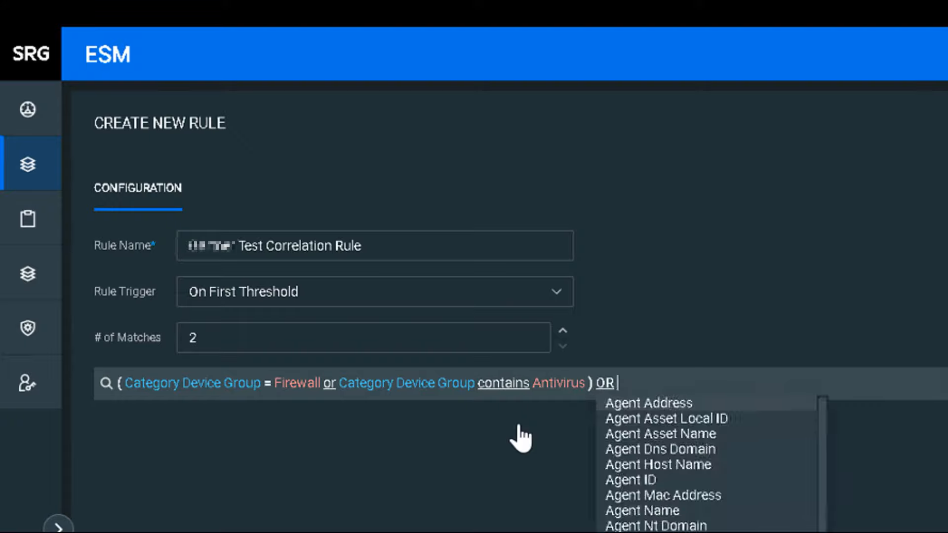
click(629, 451)
text(gartner)
- Save the rule, then disable and re-enable it in the rule list
click(933, 509)
click(120, 311)
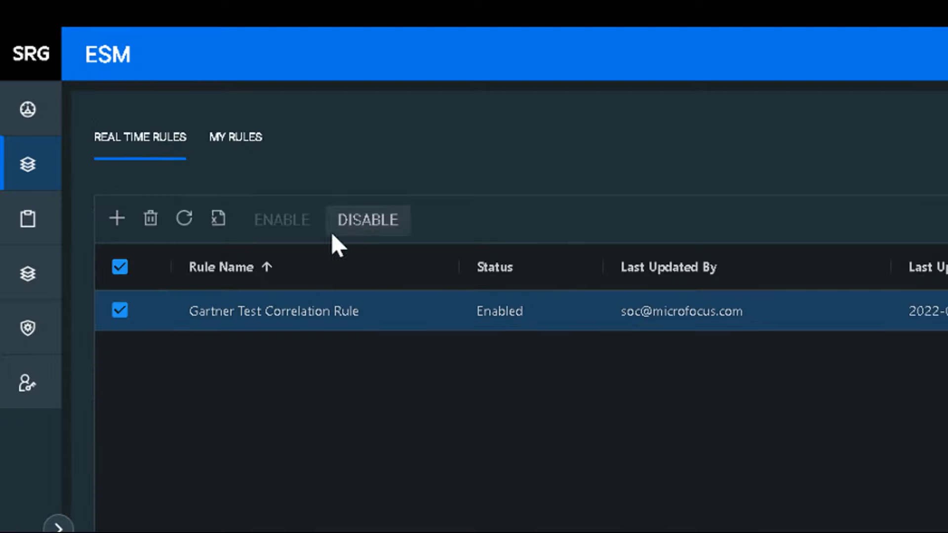
click(341, 226)
click(298, 220)
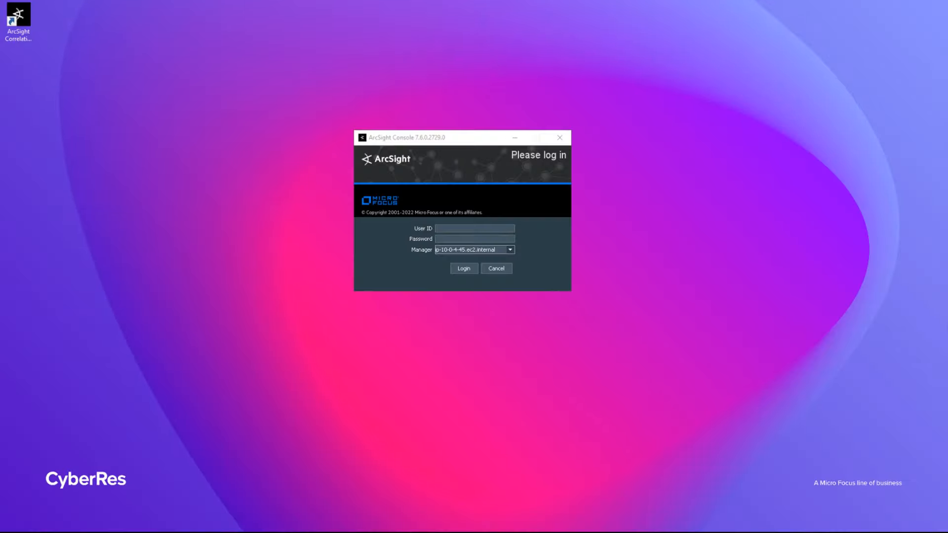
- Log in to ArcSight Console and create a new standard rule in the admin's Rules folder
key(Return)
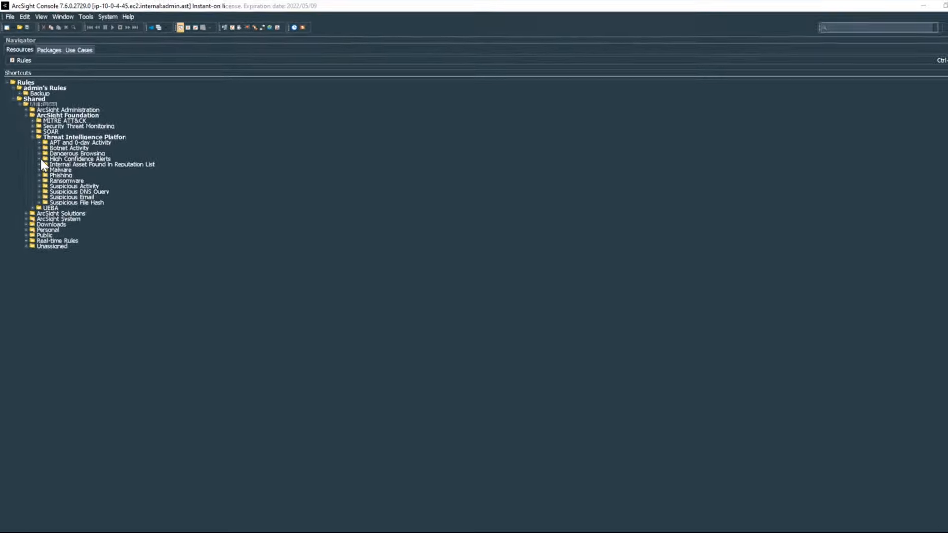
right_click(76, 217)
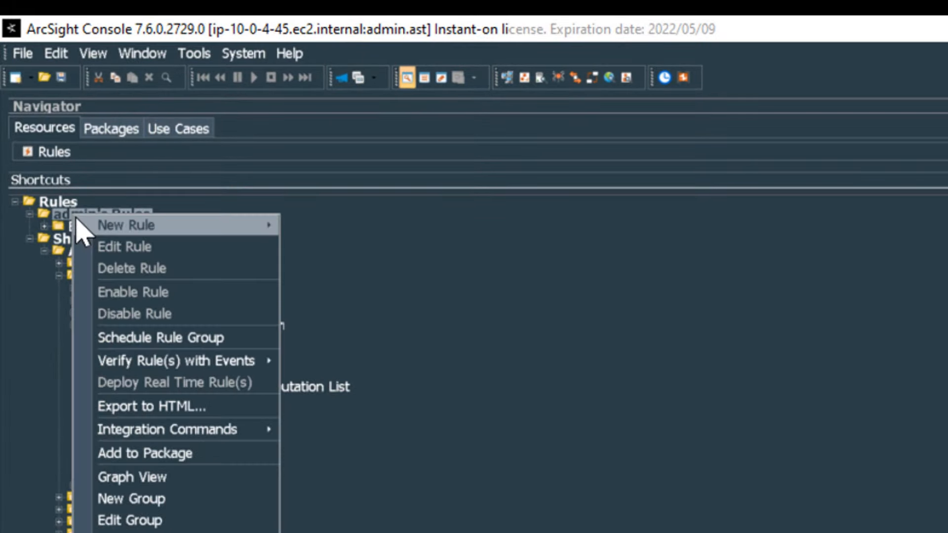
mouse_move(267, 230)
click(426, 228)
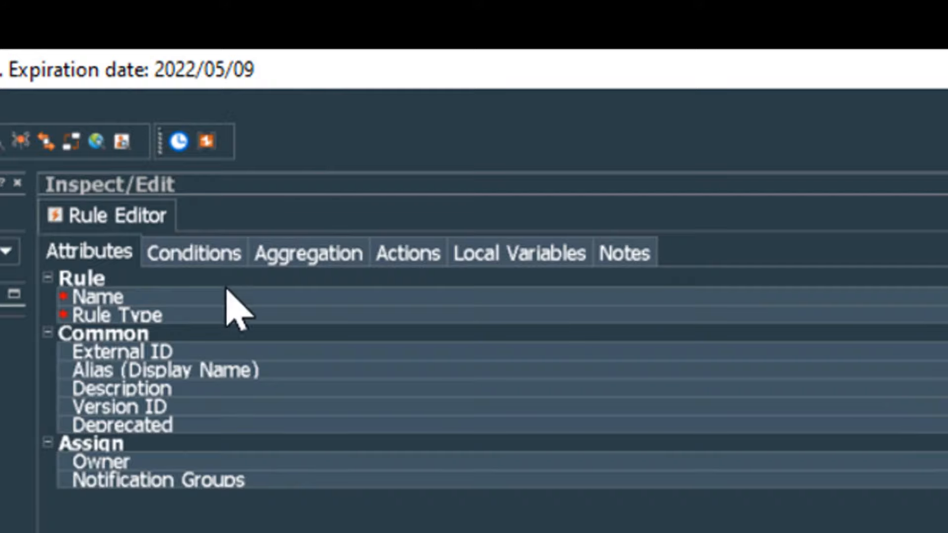
- Add an event1 condition setting Category Device Group to /IDS/Host/Antivirus
click(194, 253)
right_click(304, 273)
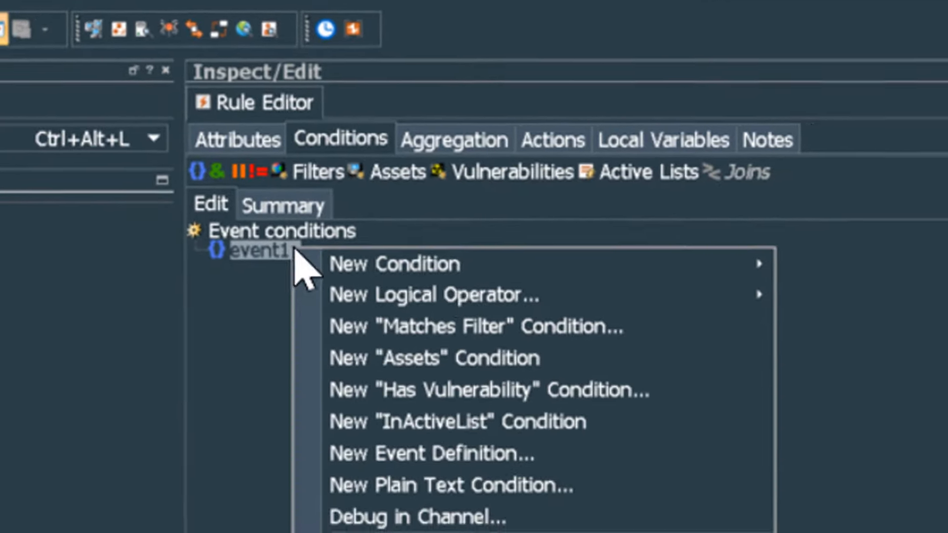
mouse_move(405, 276)
mouse_move(889, 374)
click(721, 256)
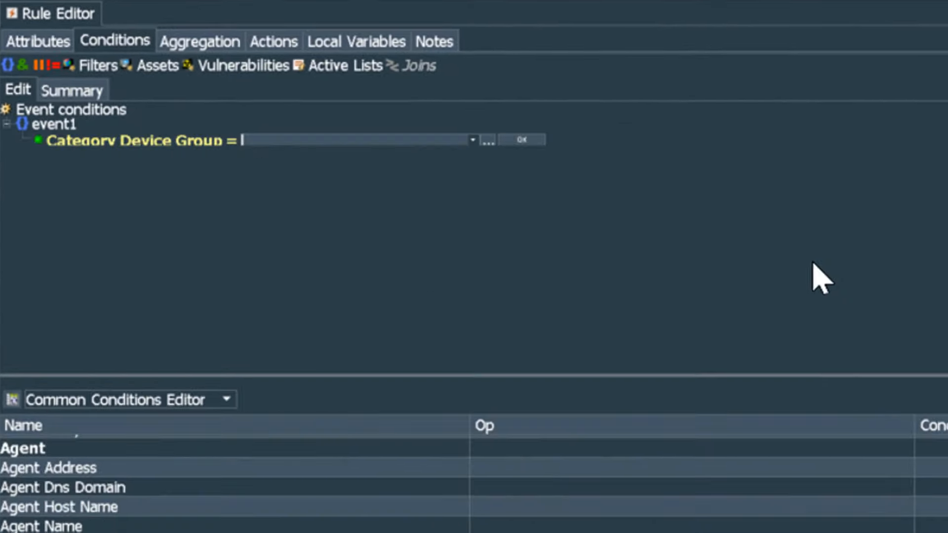
click(473, 140)
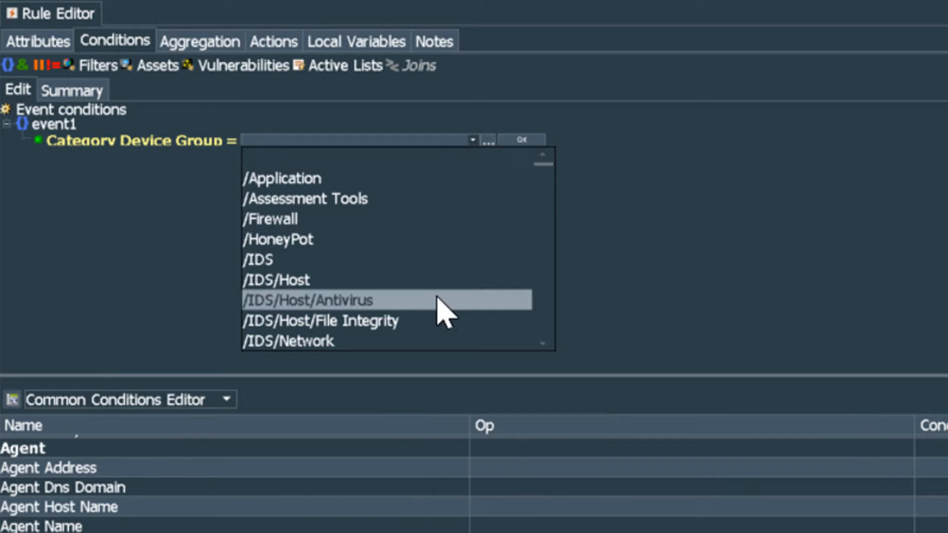
scroll(438, 298, down, 2)
scroll(437, 297, down, 1)
scroll(436, 298, down, 1)
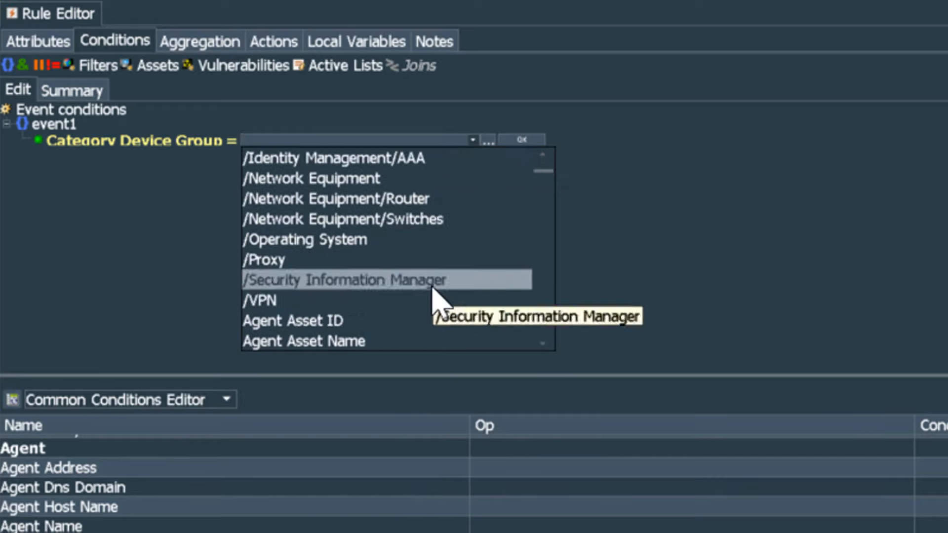
scroll(426, 240, up, 4)
click(409, 302)
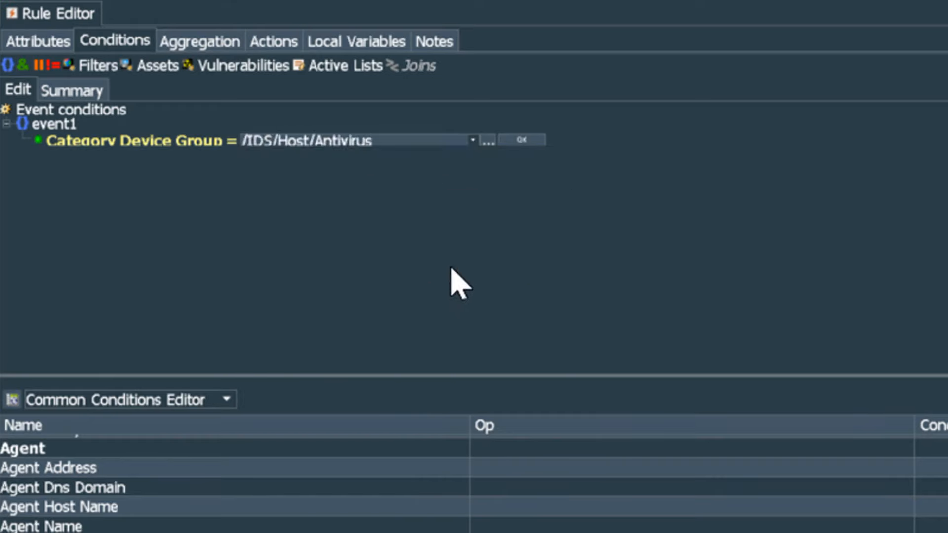
click(523, 143)
- Add a Category Device Group = /Firewall condition and change the grouping from AND to OR
right_click(58, 127)
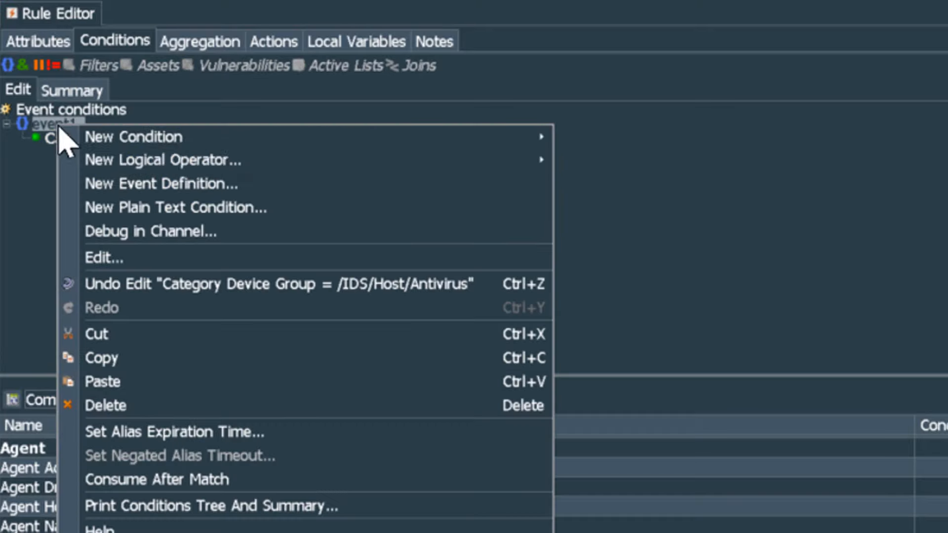
mouse_move(512, 146)
mouse_move(725, 210)
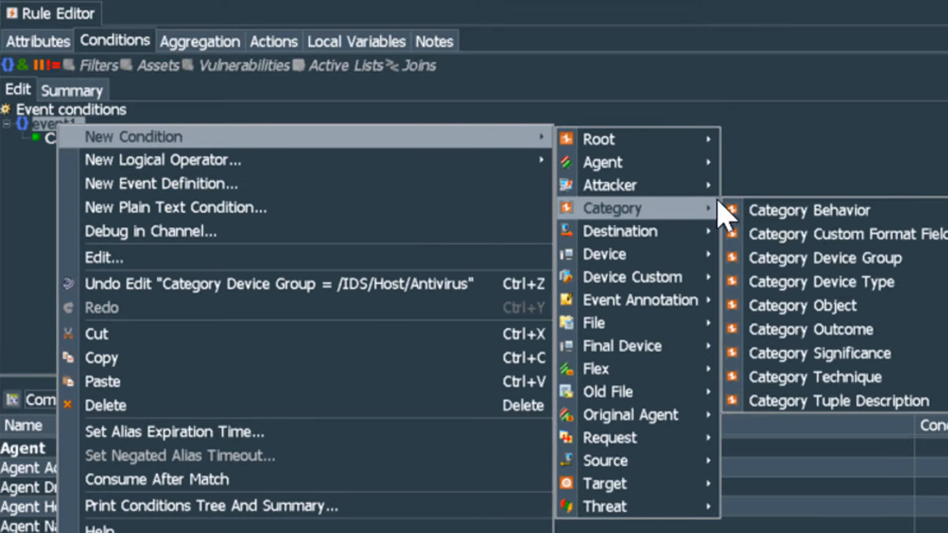
click(790, 256)
text(/Firewall)
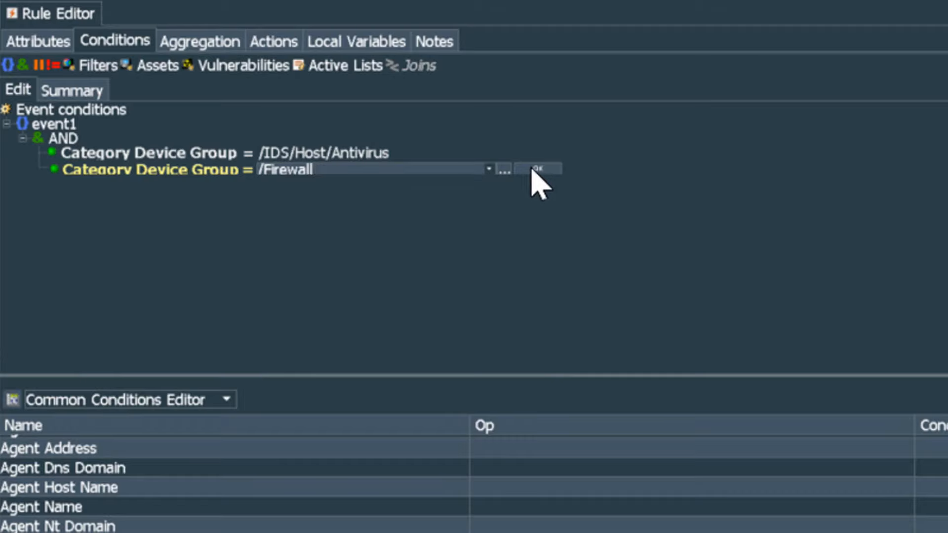
click(532, 169)
double_click(75, 140)
click(25, 137)
click(69, 133)
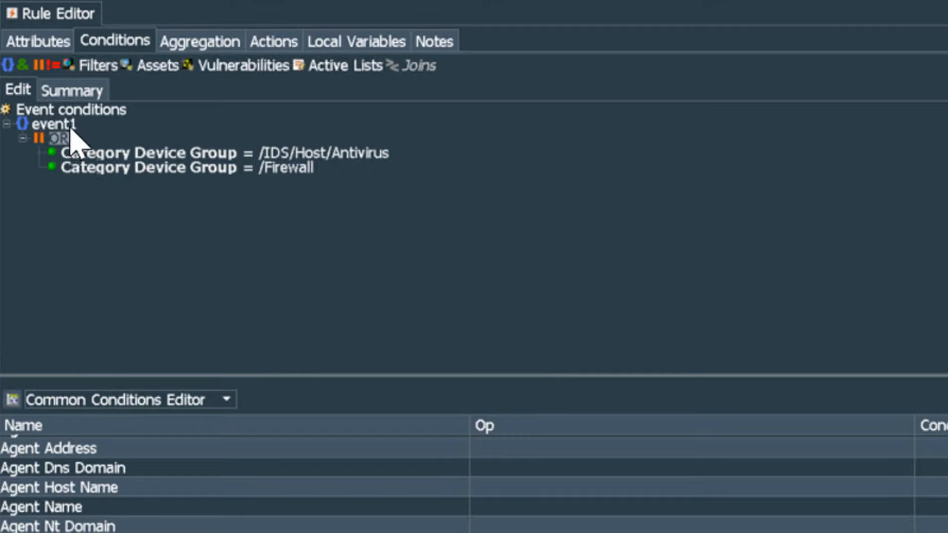
- Add a Device Product = Microsoft Windows condition and move it outside the OR group
right_click(71, 133)
mouse_move(159, 152)
mouse_move(511, 330)
click(805, 466)
text(Microsoft Windows)
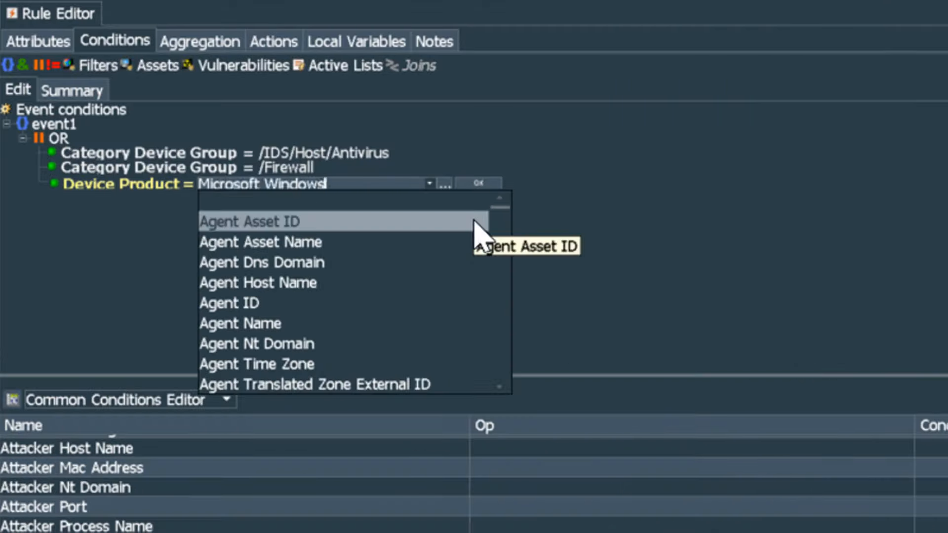
key(Return)
drag(84, 195, 32, 218)
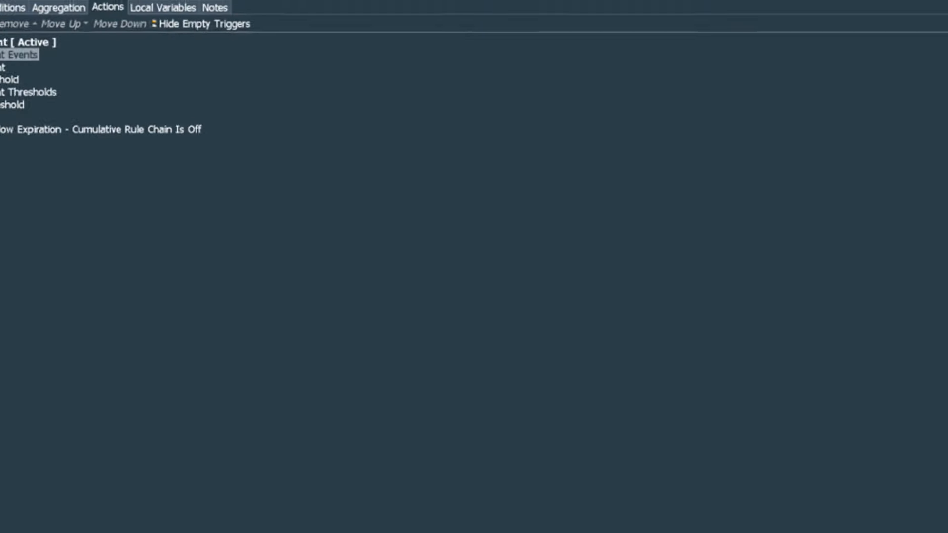
- Save the Detect All AV and EDR Activity on Desktops rule and find it under Real-time Rules
click(844, 510)
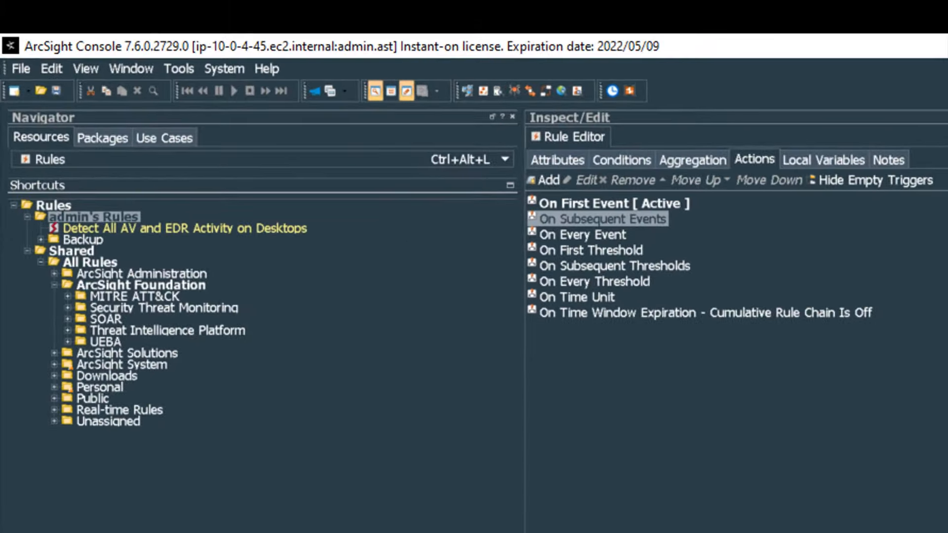
click(283, 230)
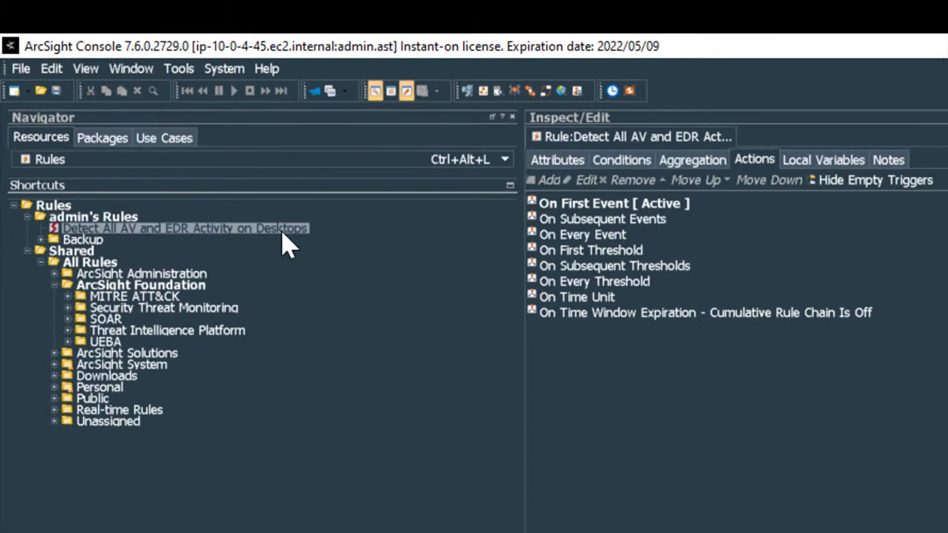
click(55, 411)
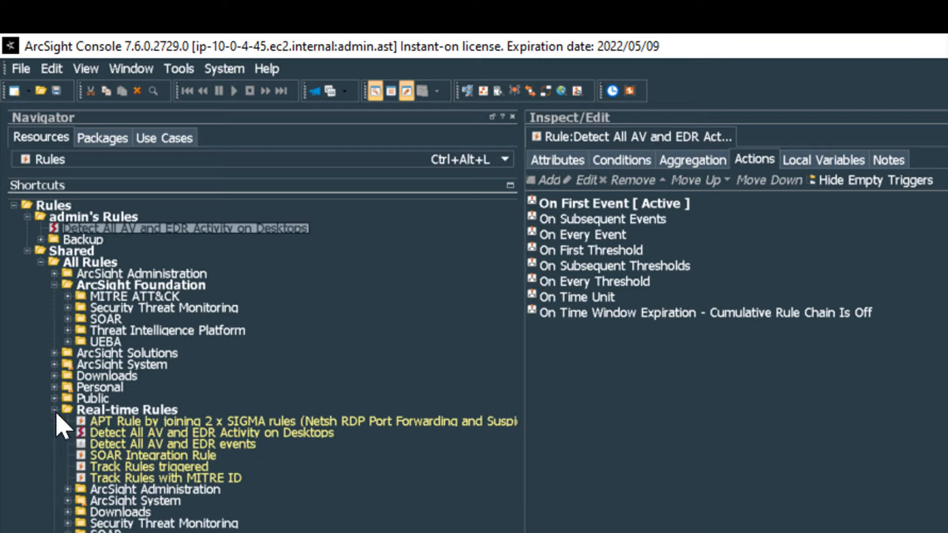
click(142, 435)
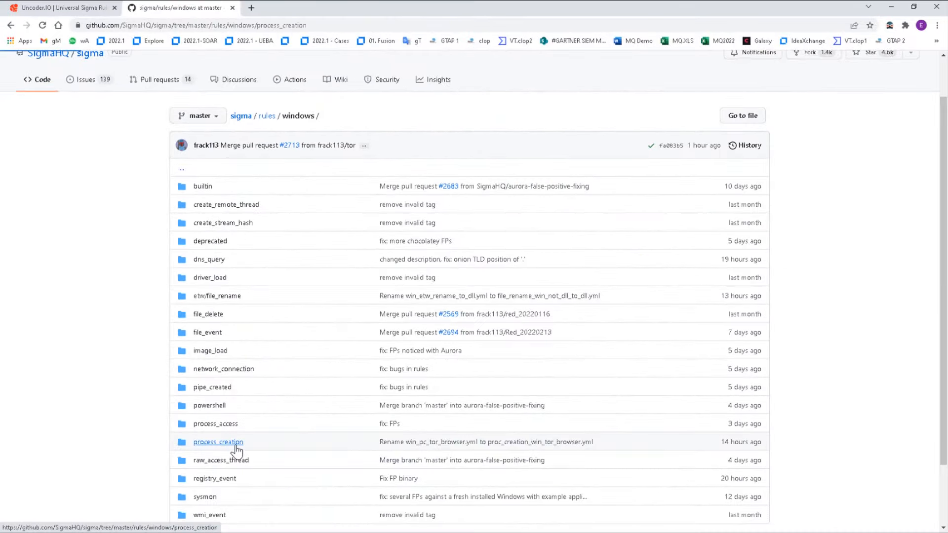
- Open lolbas_data_exfiltration_by_using_datasvcutil.yml in process_creation, select all its lines, and go to Uncoder.io
click(236, 445)
scroll(252, 425, down, 3)
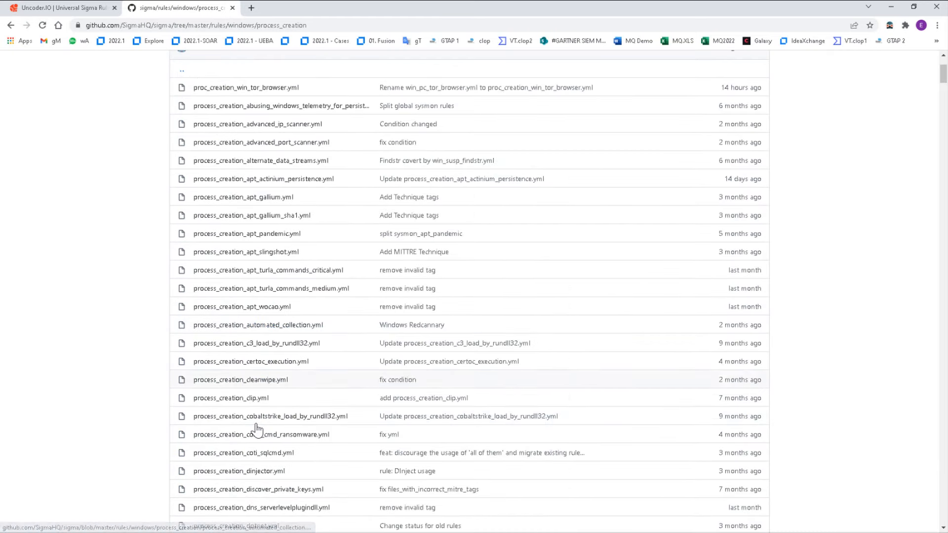
scroll(256, 428, down, 6)
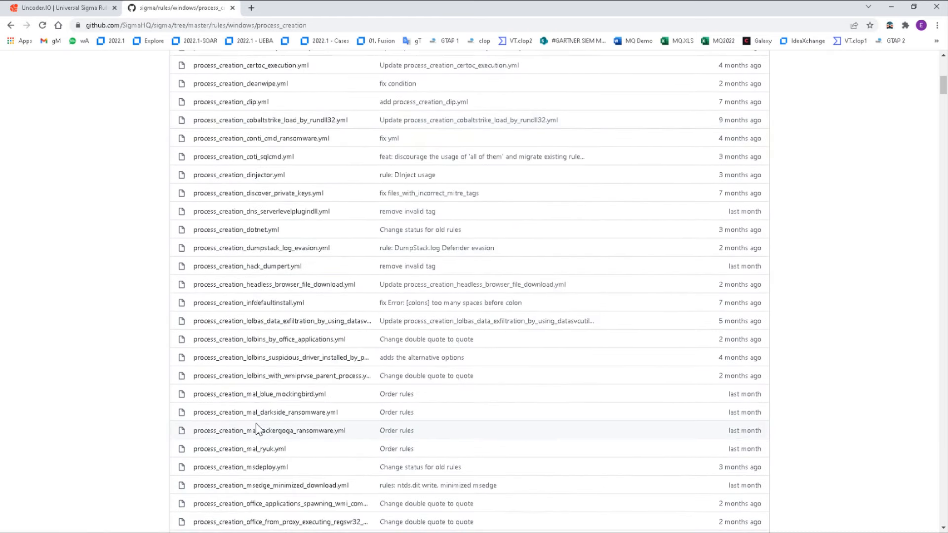
click(336, 322)
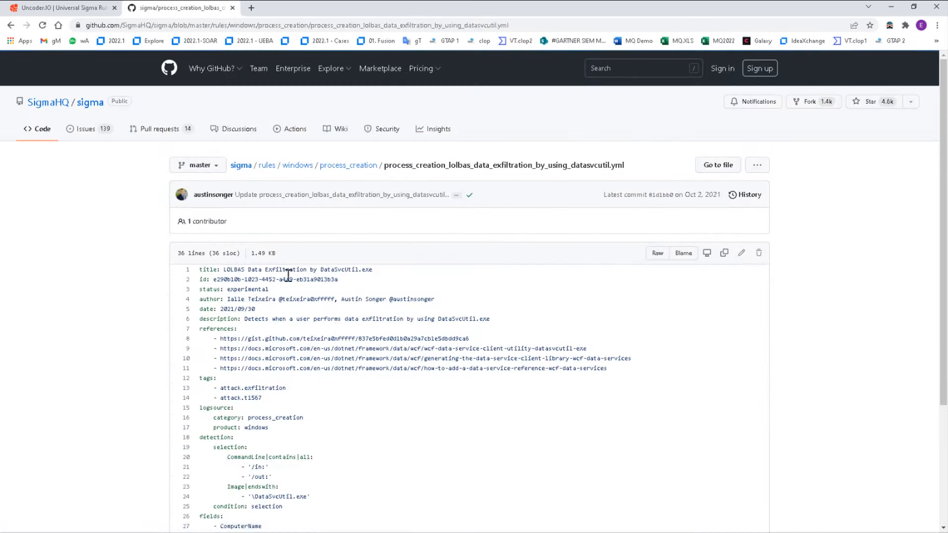
drag(210, 269, 251, 450)
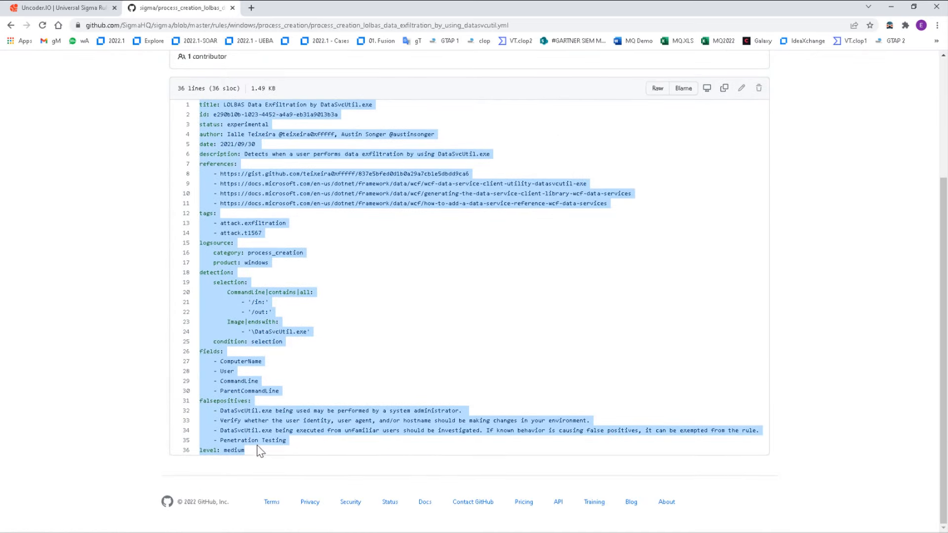
click(94, 8)
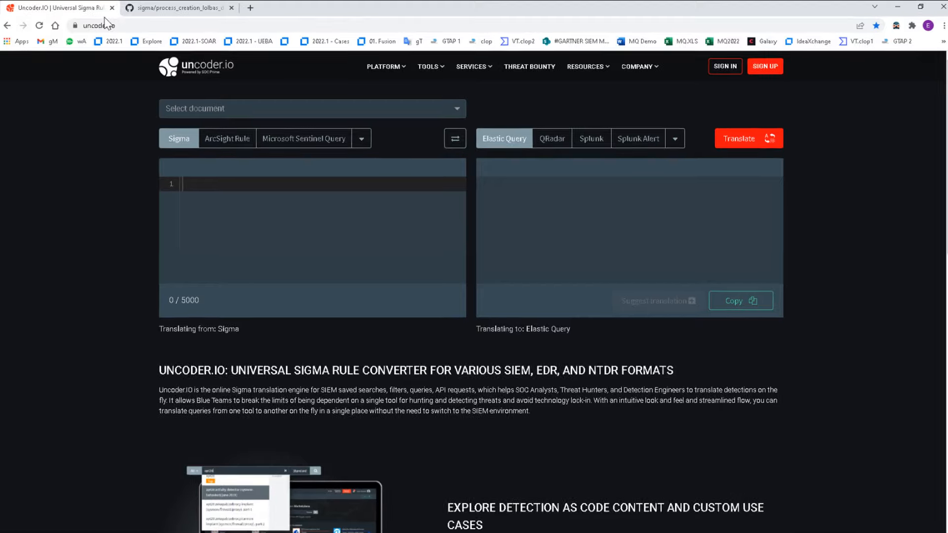
- Paste the DataSvcUtil Sigma rule, translate it to ArcSight Rule, copy the query, and return to the Console
click(248, 288)
right_click(225, 318)
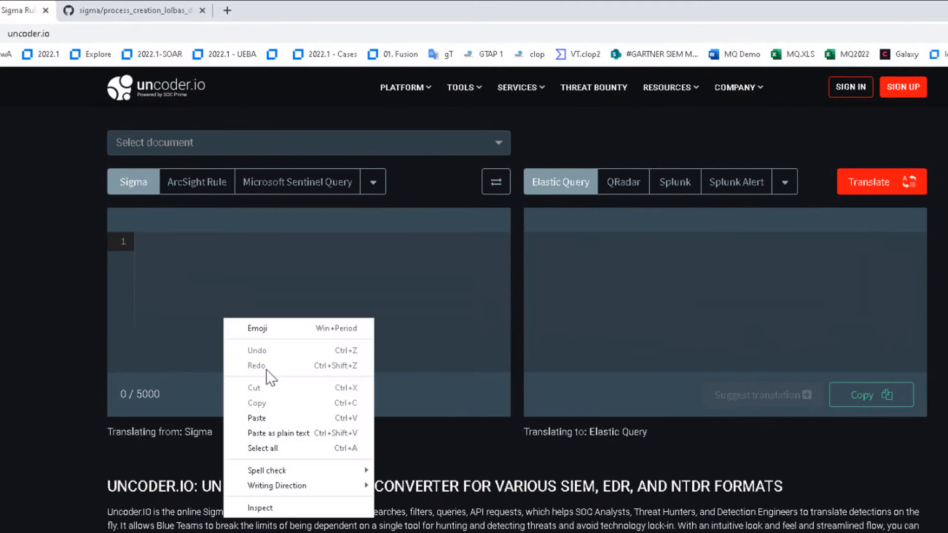
click(267, 418)
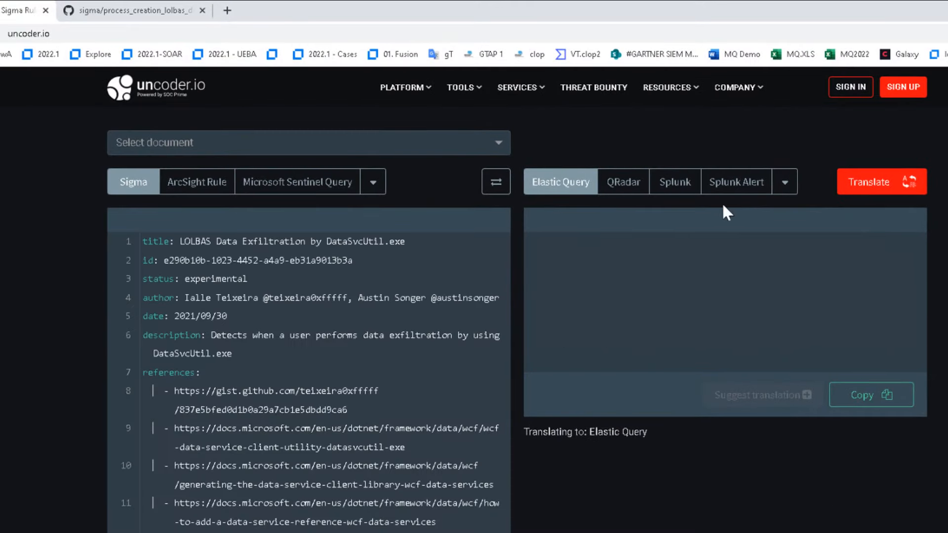
click(786, 195)
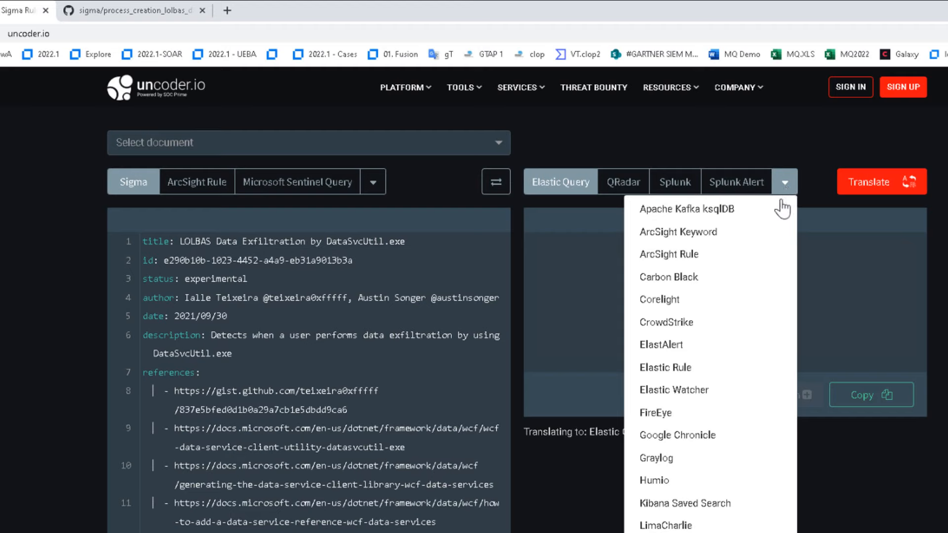
click(705, 254)
click(879, 192)
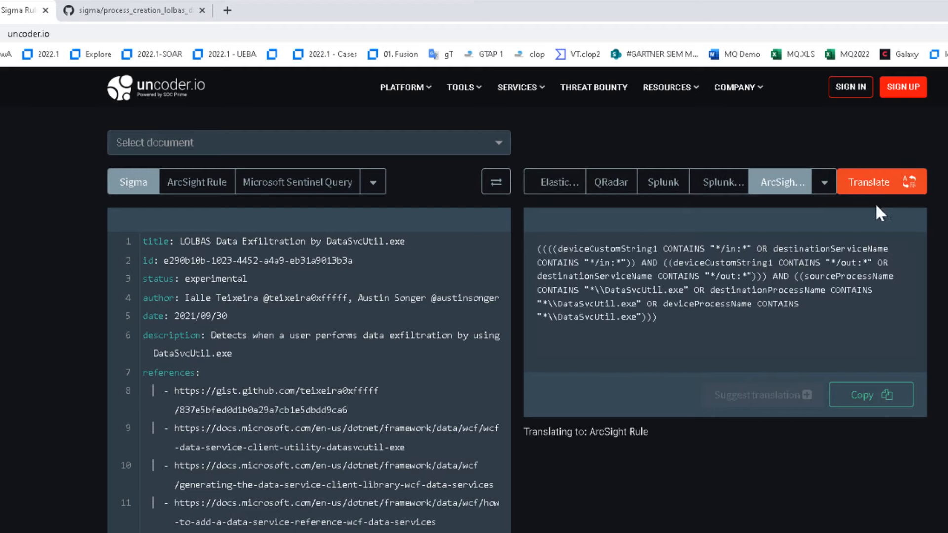
click(868, 409)
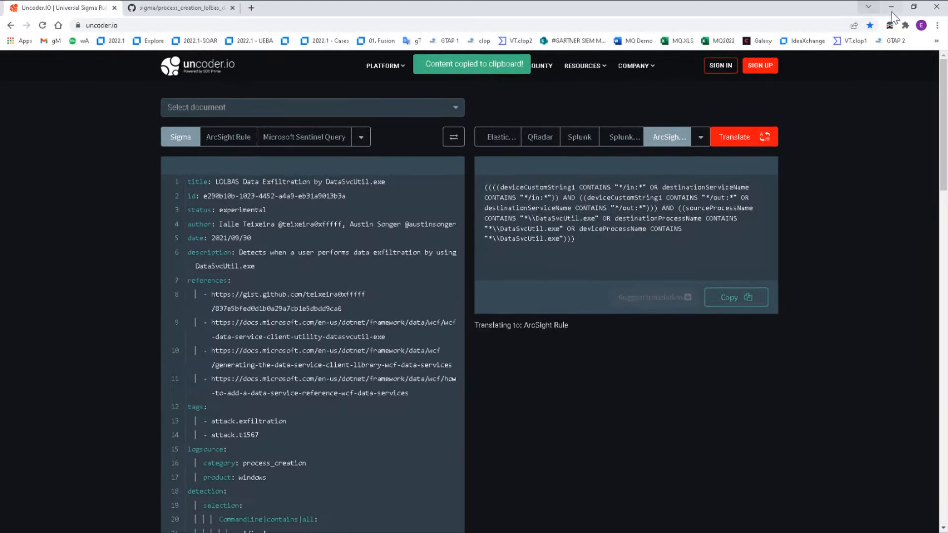
click(895, 8)
- Start a new rule in admin's Rules and begin naming it 'SIGMA - LOLBAS Data…'
right_click(43, 84)
click(60, 88)
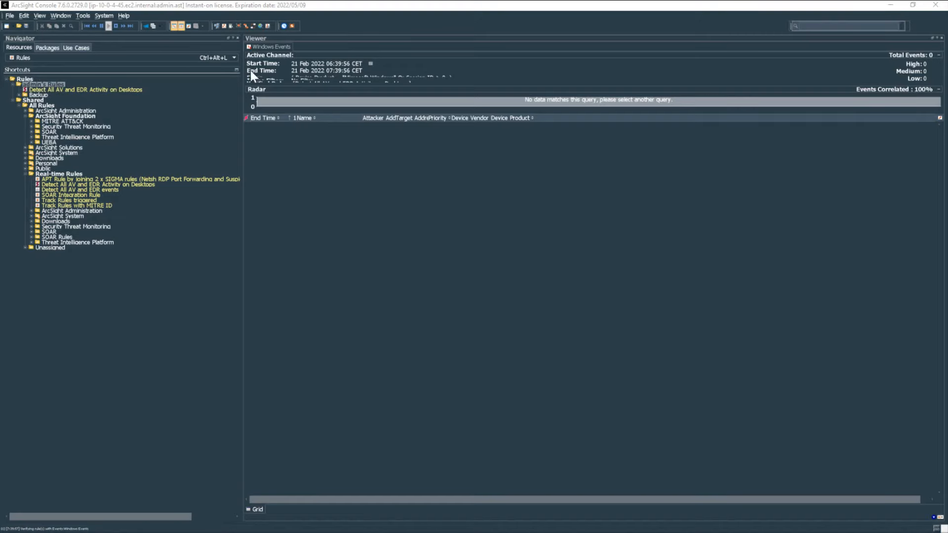
drag(759, 120, 705, 121)
click(853, 72)
text(LOLBAS Data Exfil - DataSvcUtil.exe)
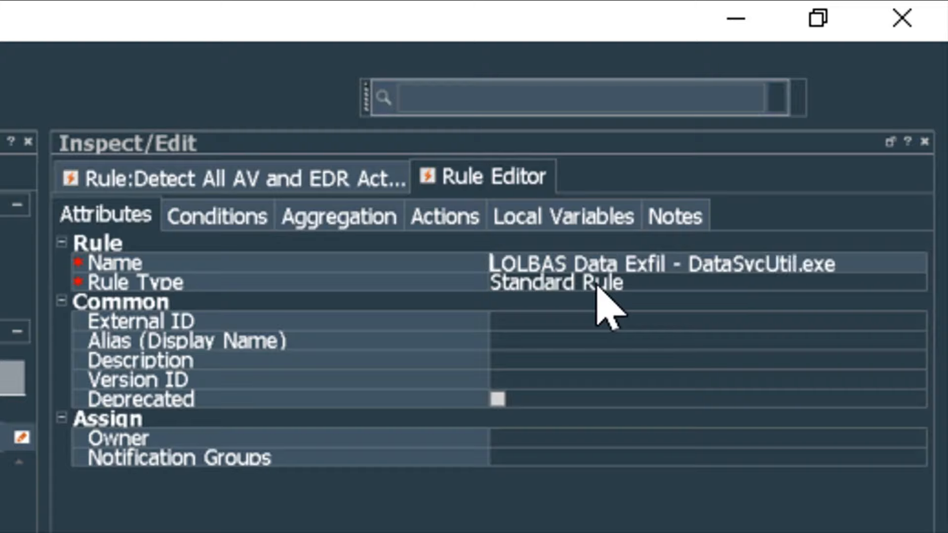
text(SIGMA -)
- Replace event1's conditions with the pasted DataSvcUtil ArcSight translation as a plain text condition
click(257, 219)
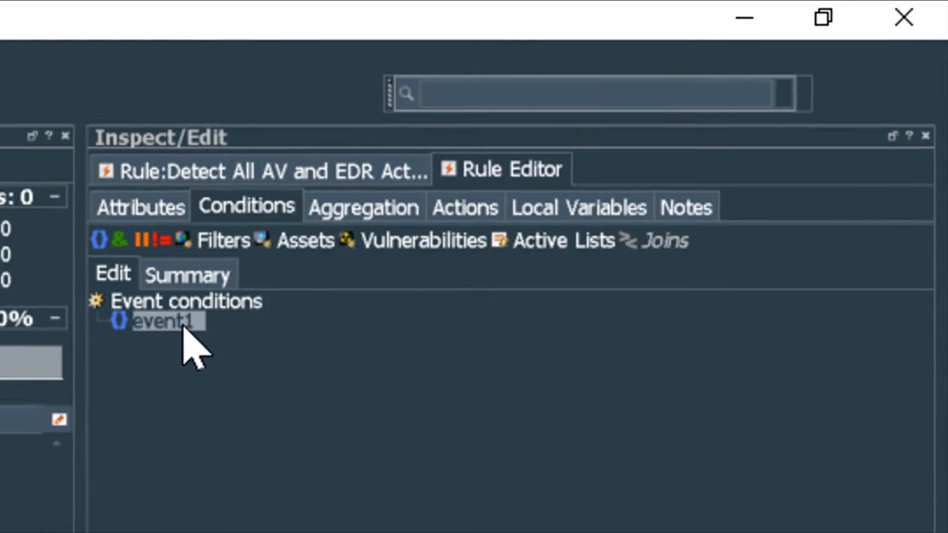
right_click(185, 328)
click(562, 375)
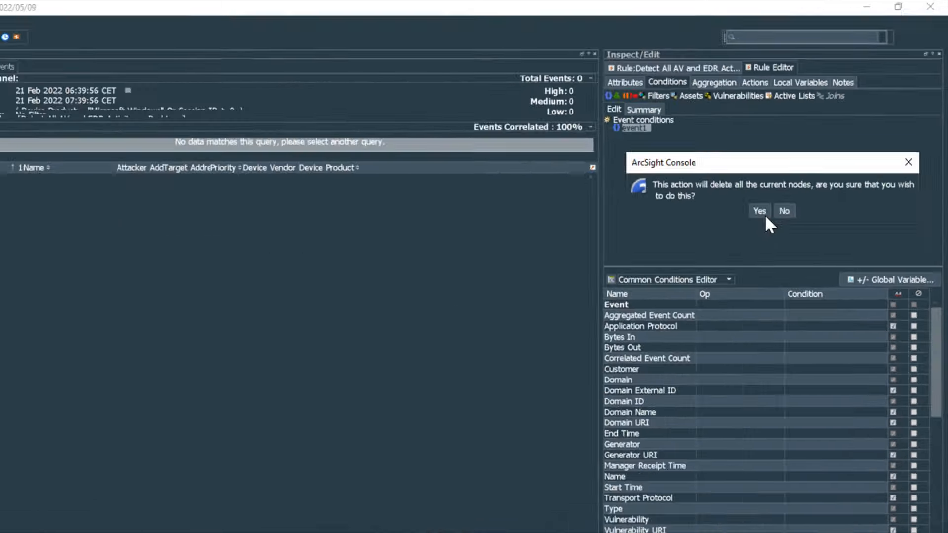
click(763, 213)
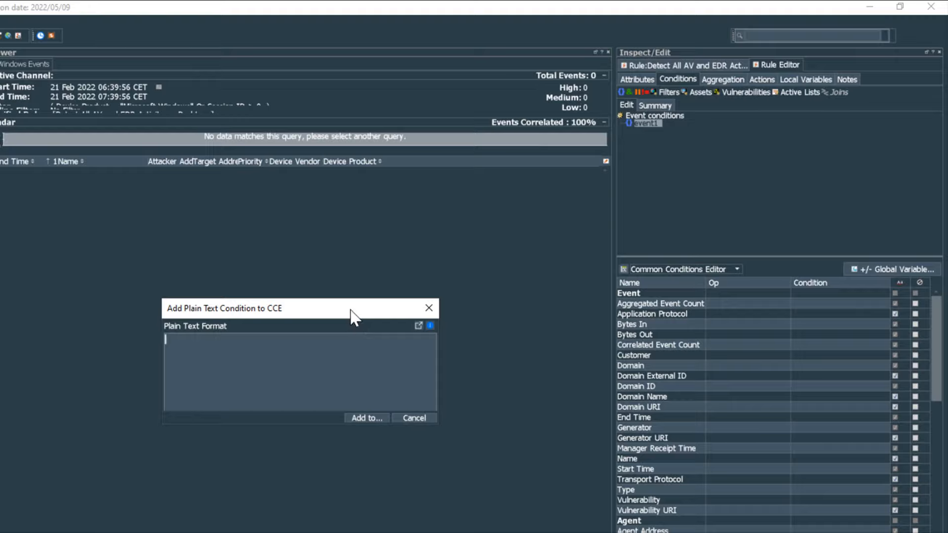
drag(350, 316, 855, 159)
key(ctrl+v)
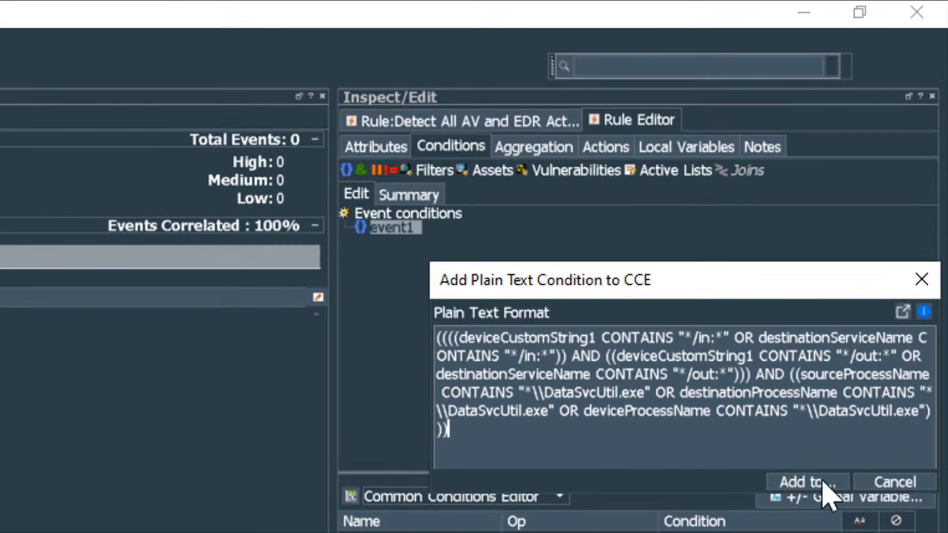
click(810, 482)
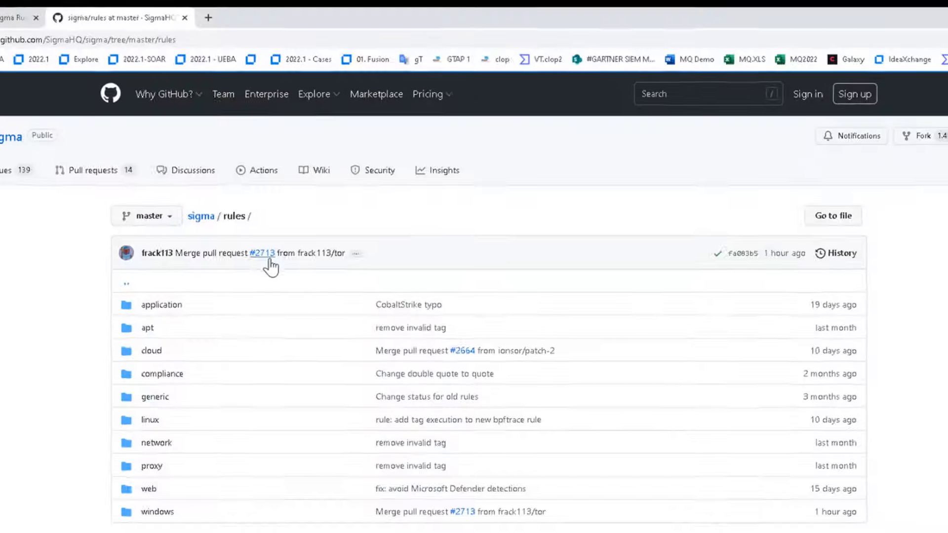
- Select the zeek_dce_rpc_mitre_bzar_execution.yml rule text and copy its ArcSight translation from Uncoder.io
click(120, 503)
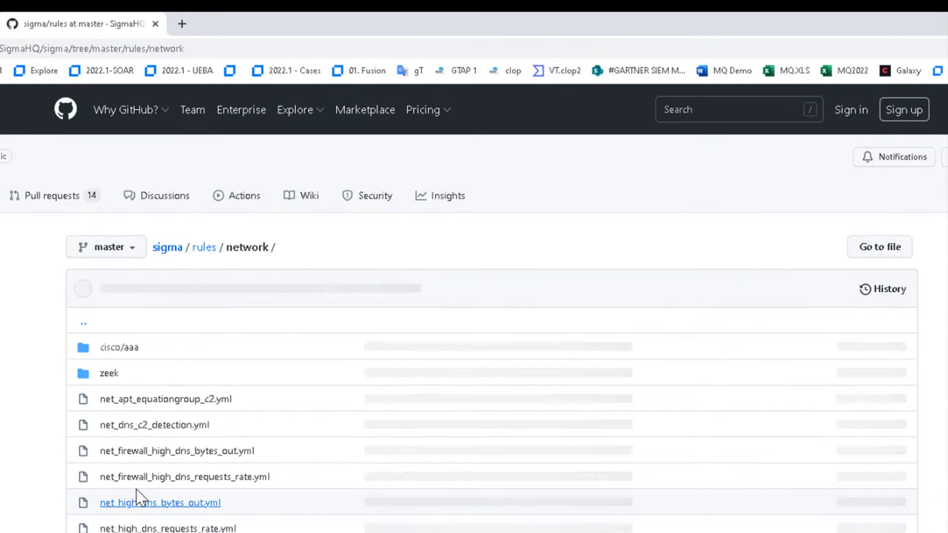
click(110, 374)
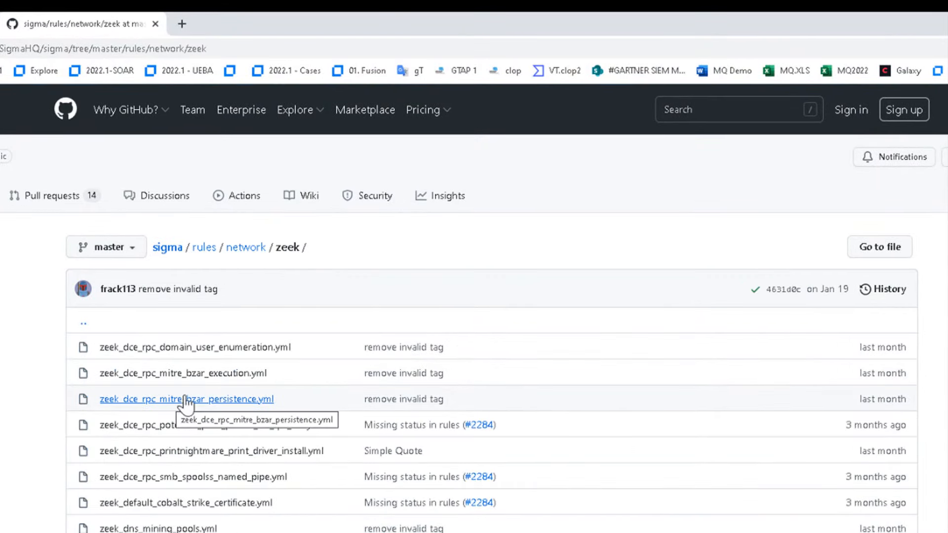
click(202, 376)
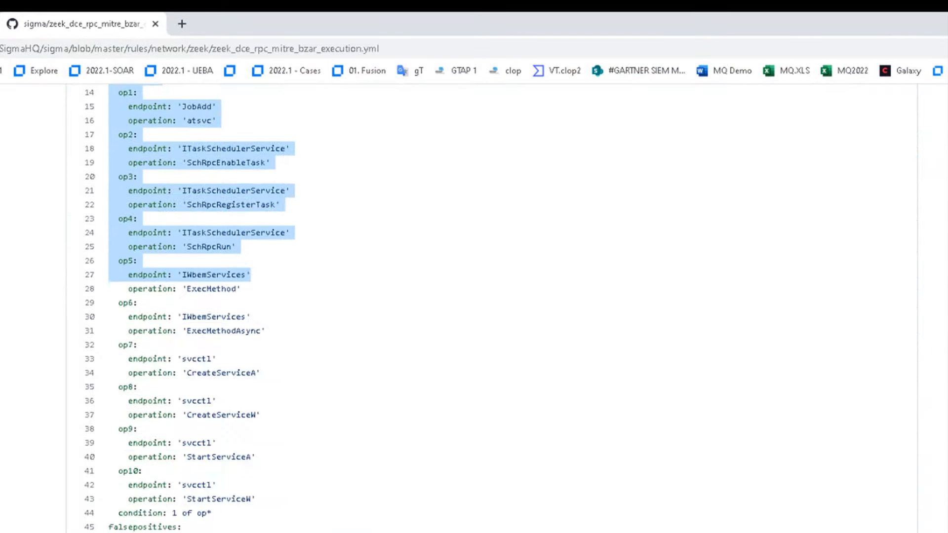
drag(251, 275, 257, 532)
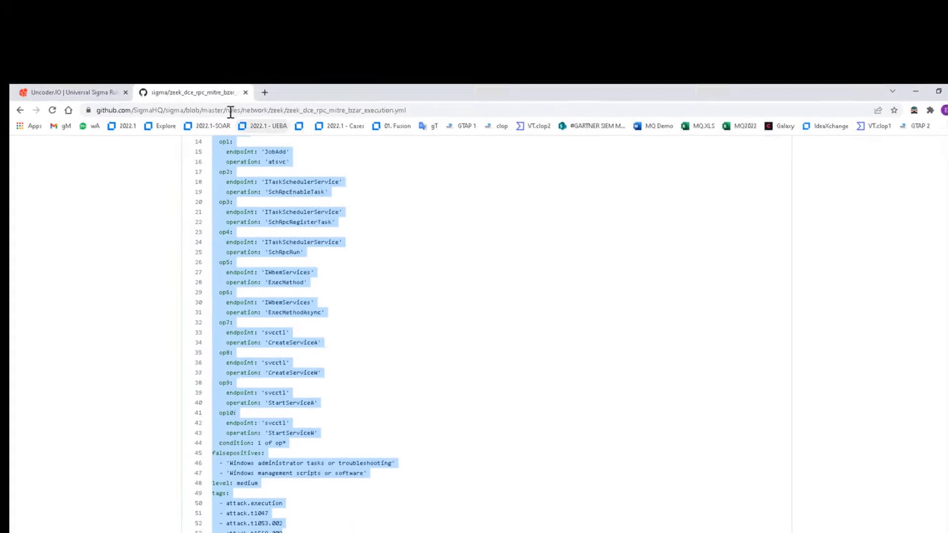
click(115, 99)
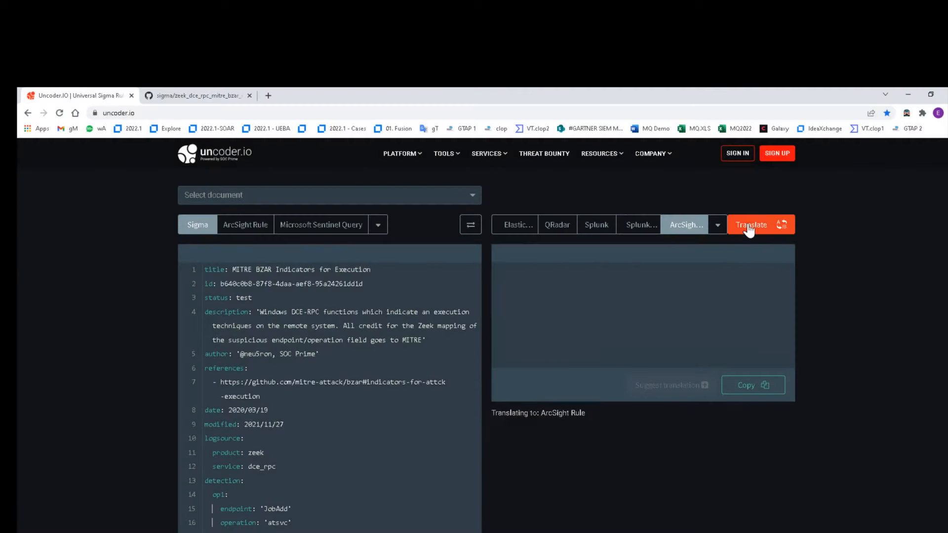
click(751, 224)
click(753, 431)
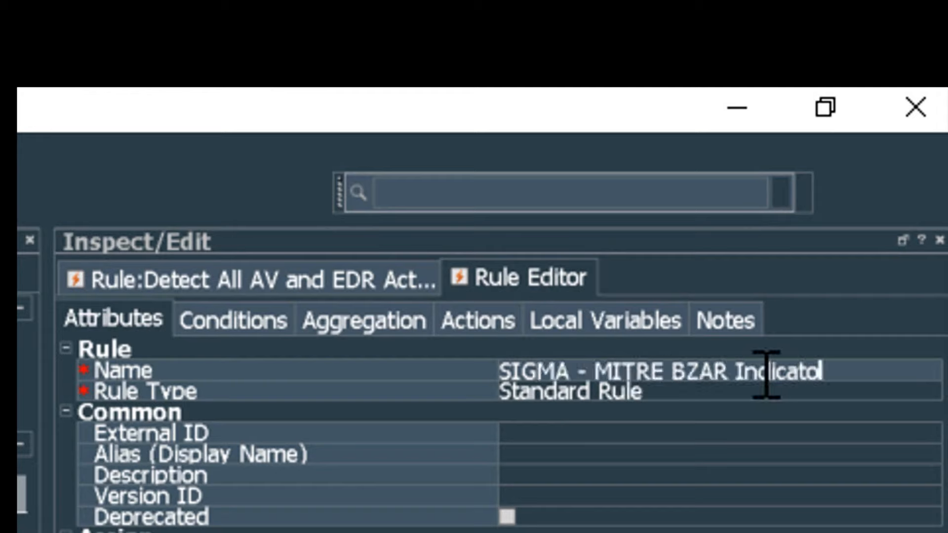
- Finish the MITRE BZAR execution rule name and paste the translated endpoint/operation conditions into event1
text(ution)
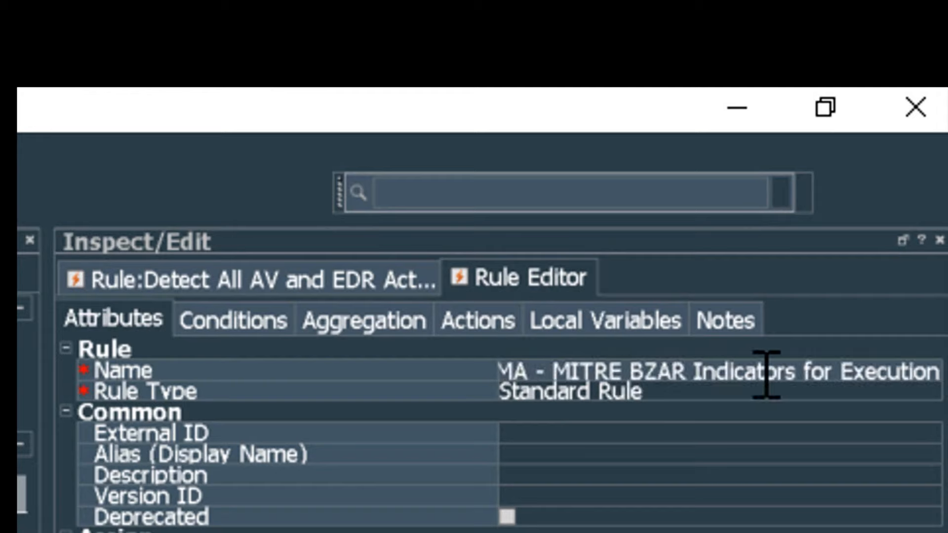
click(260, 322)
right_click(479, 305)
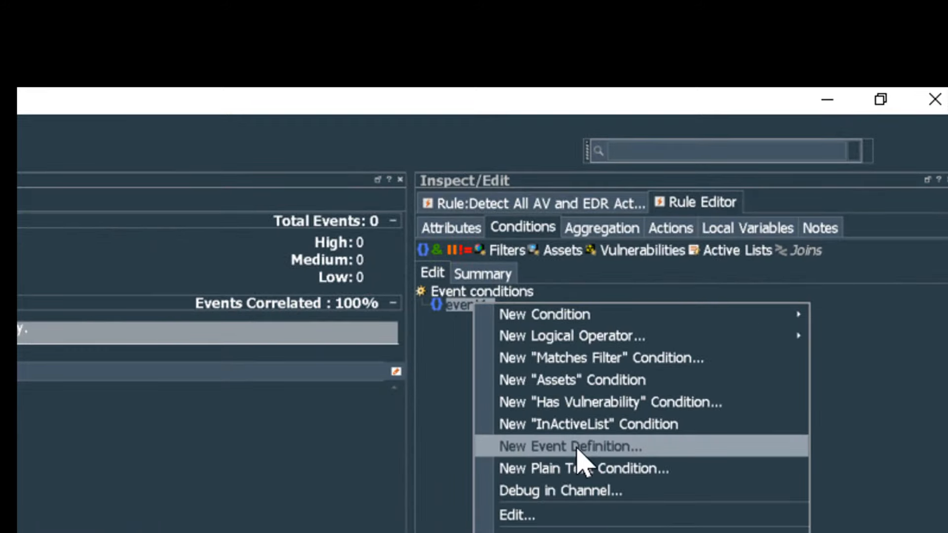
click(651, 468)
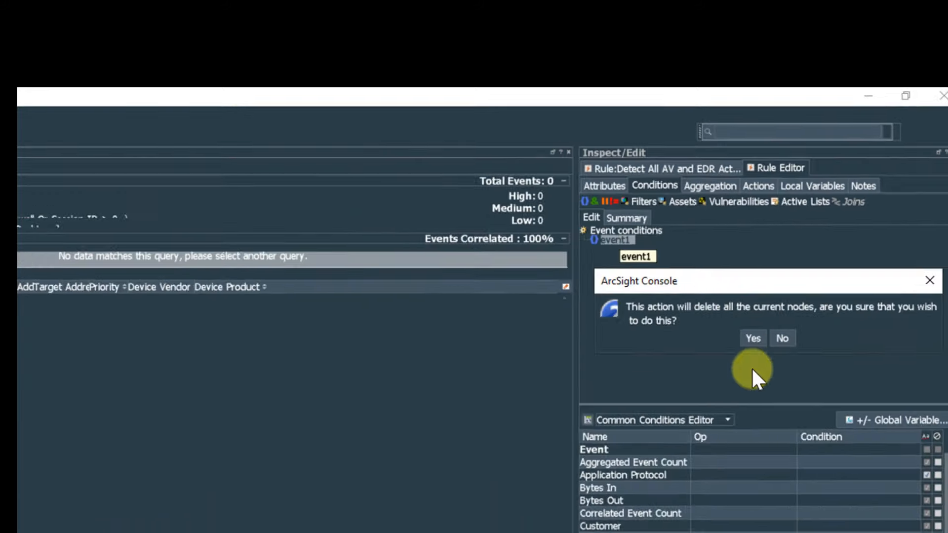
click(753, 338)
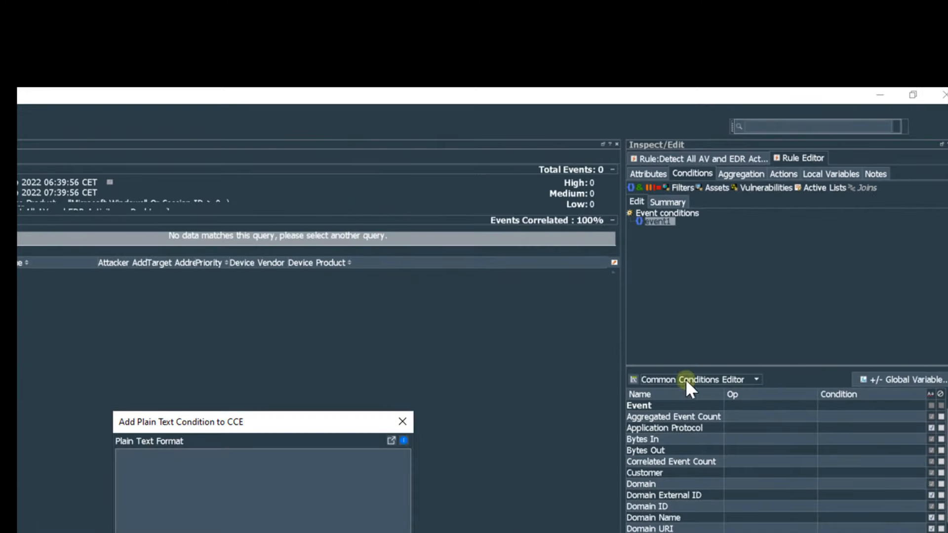
drag(308, 425, 823, 253)
key(ctrl+v)
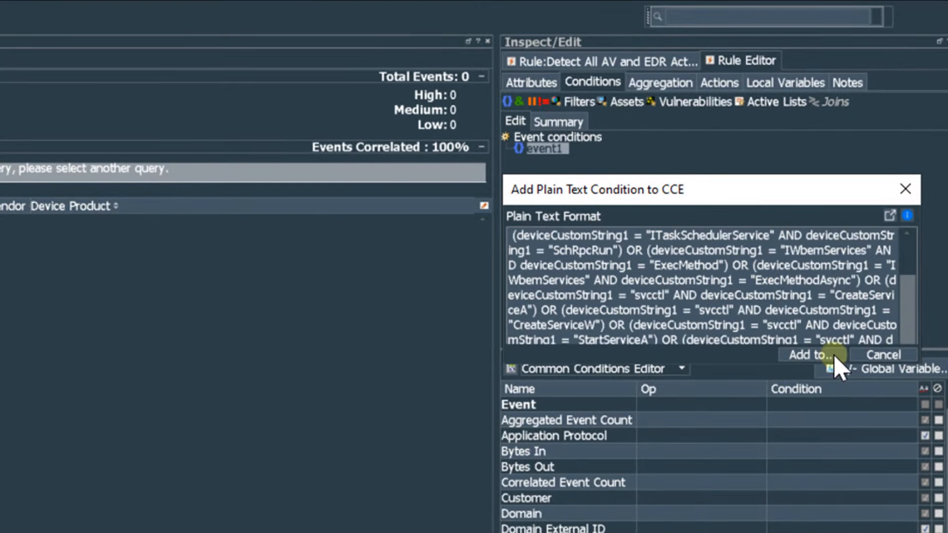
click(833, 356)
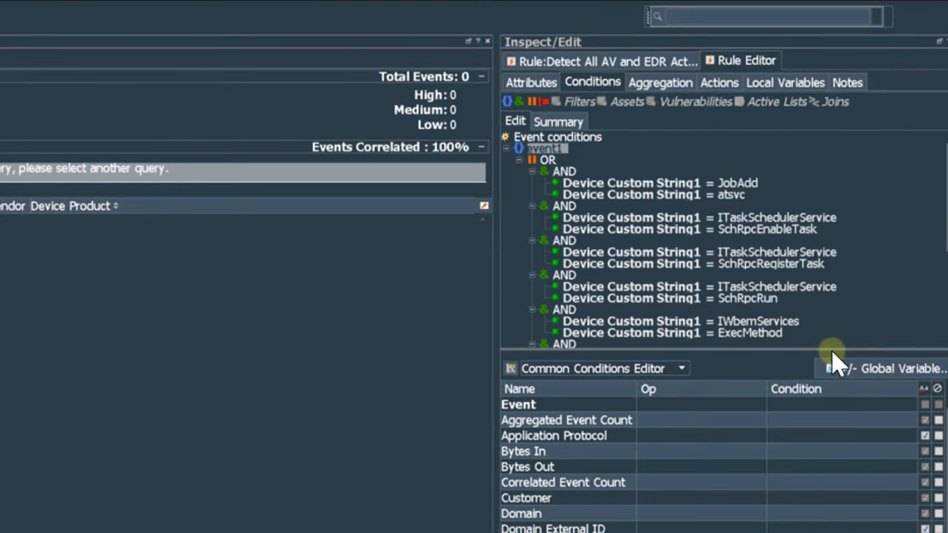
drag(833, 353, 850, 532)
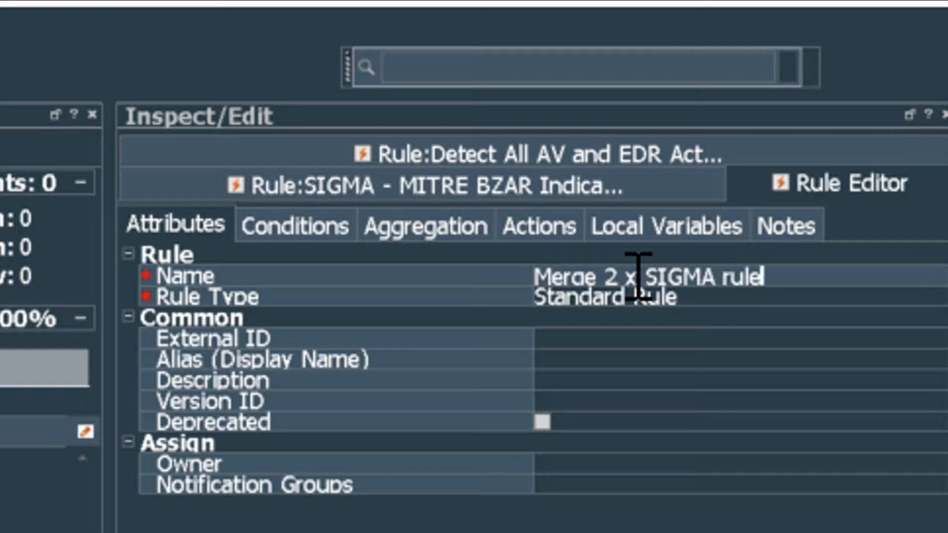
- Load the BZAR plain-text conditions into the merge rule's event1 and add a second event definition
click(329, 229)
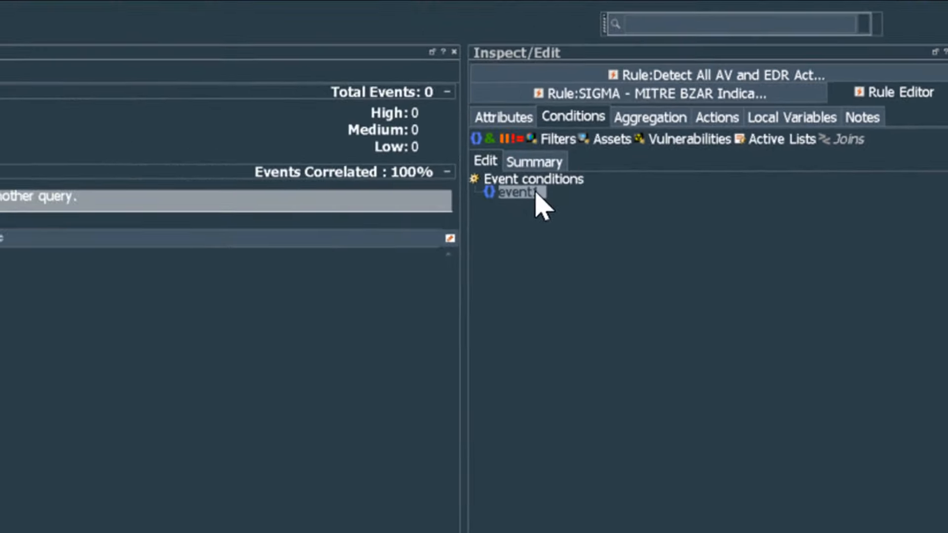
right_click(227, 354)
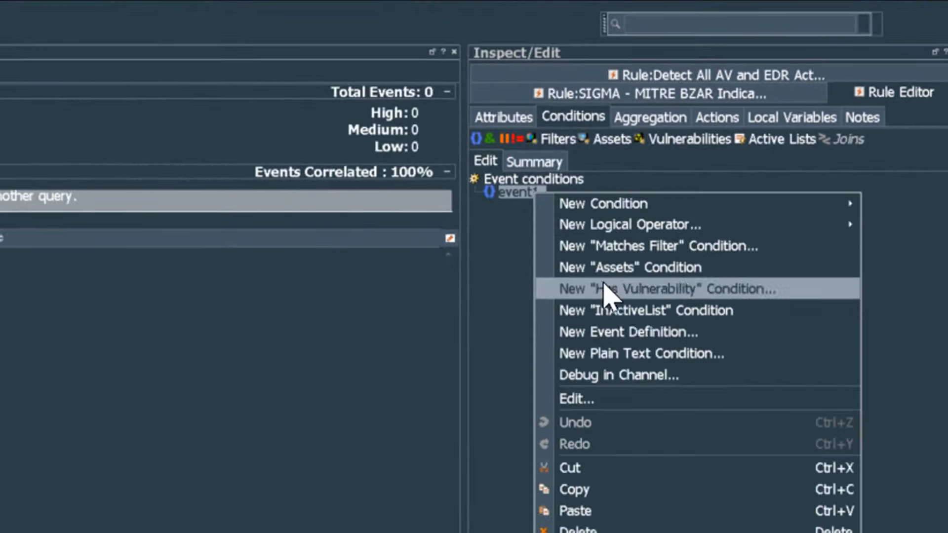
click(642, 354)
click(687, 494)
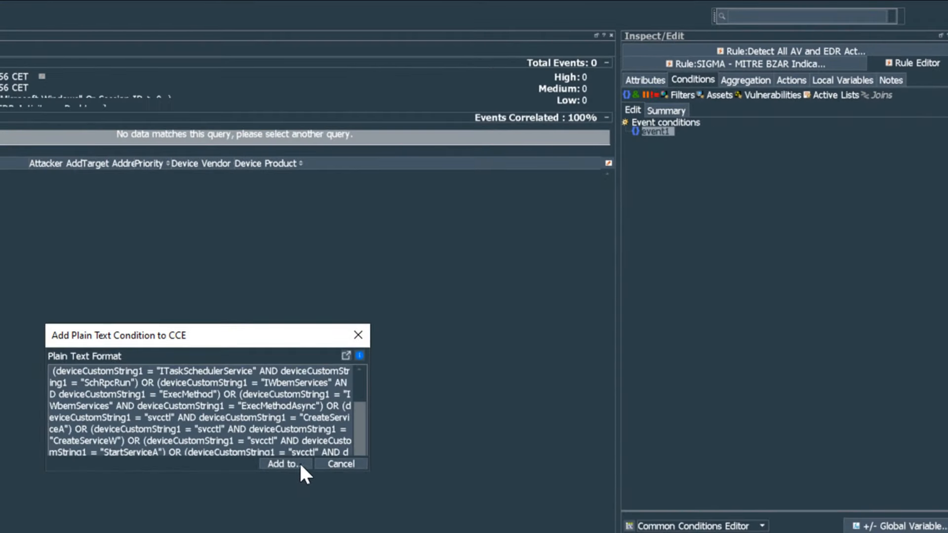
click(300, 465)
right_click(667, 122)
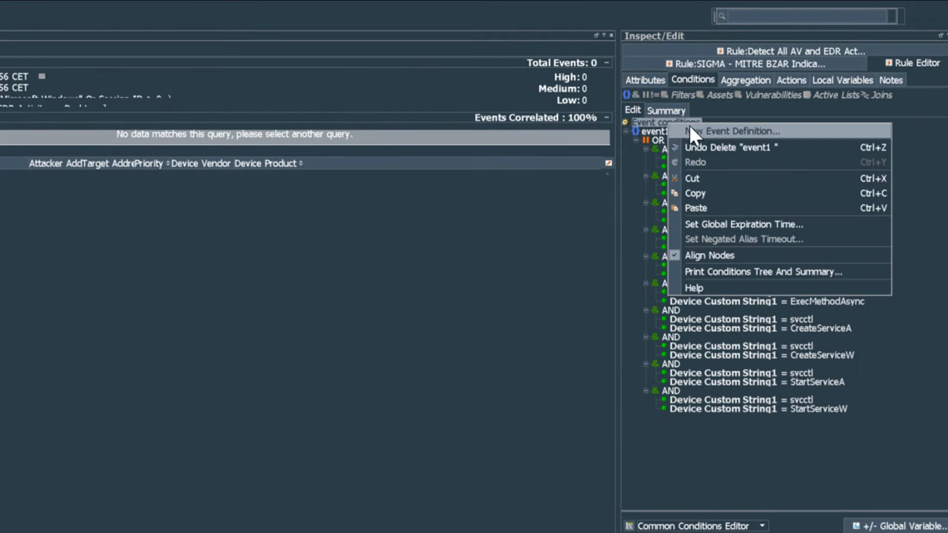
click(690, 131)
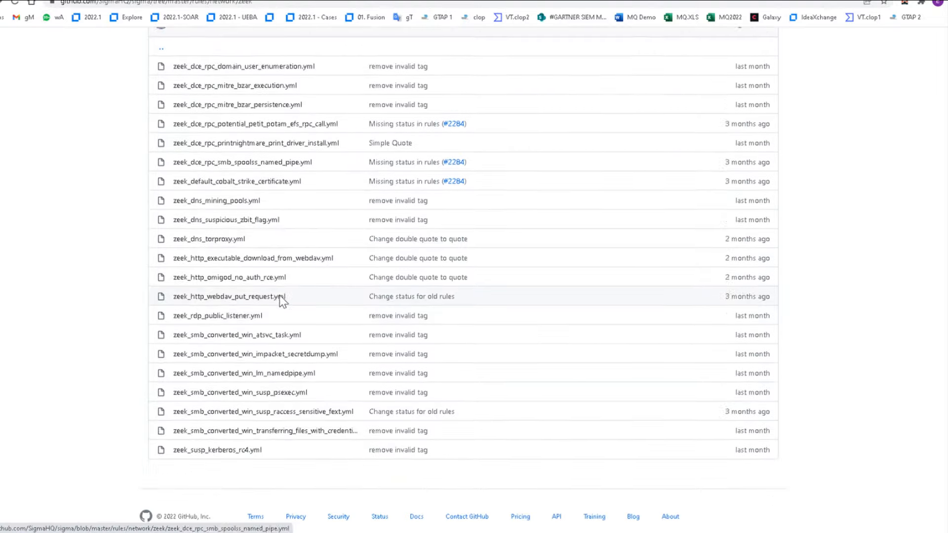
- Translate the ATSVC remote task creation Sigma rule to ArcSight syntax in Uncoder.io and copy it
click(279, 297)
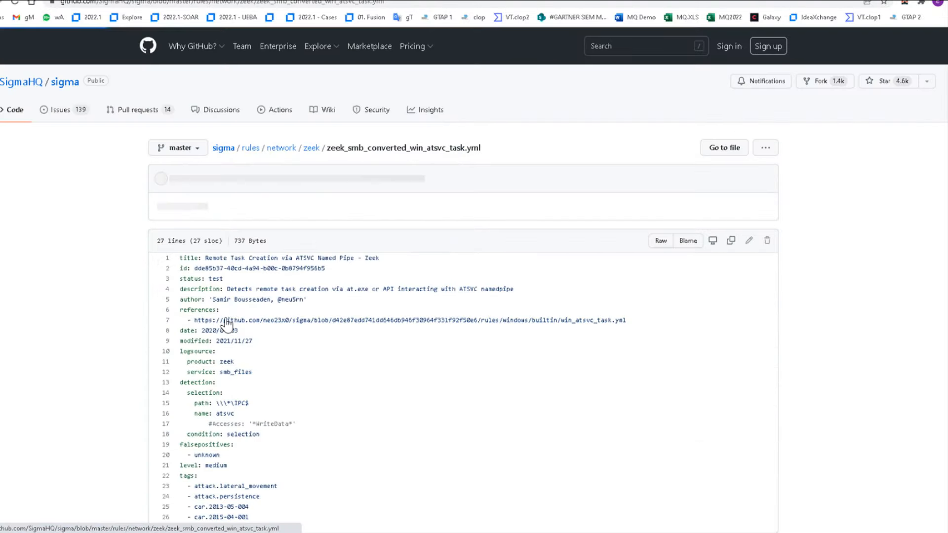
key(ctrl+a)
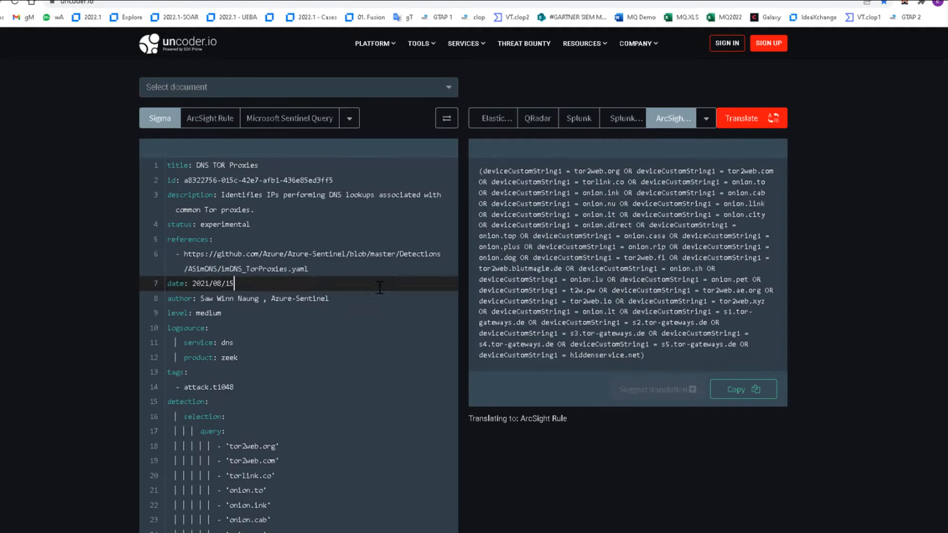
key(ctrl+v)
click(745, 126)
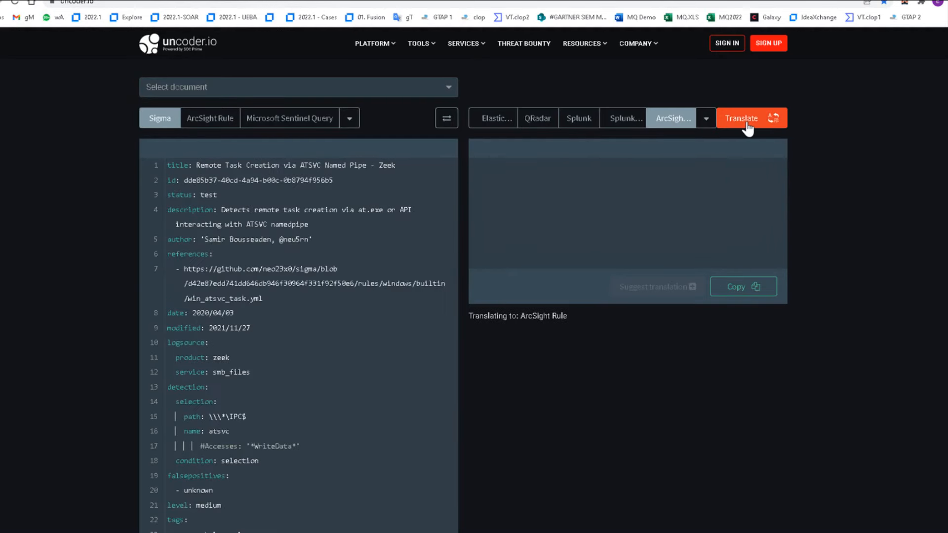
click(731, 293)
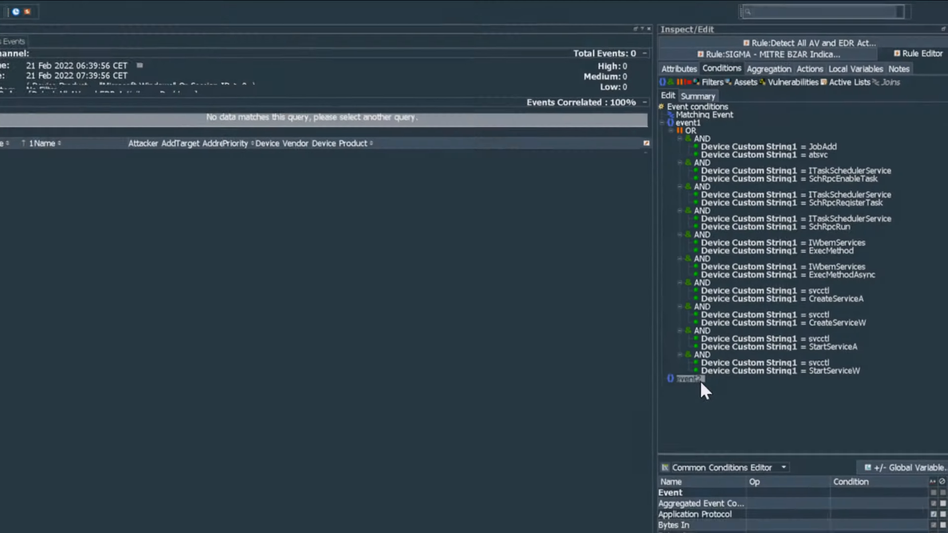
- Replace event2's conditions with the pasted ATSVC clauses: Name = atsvc and Device Custom String1 containing IPC$ paths
right_click(681, 410)
click(752, 520)
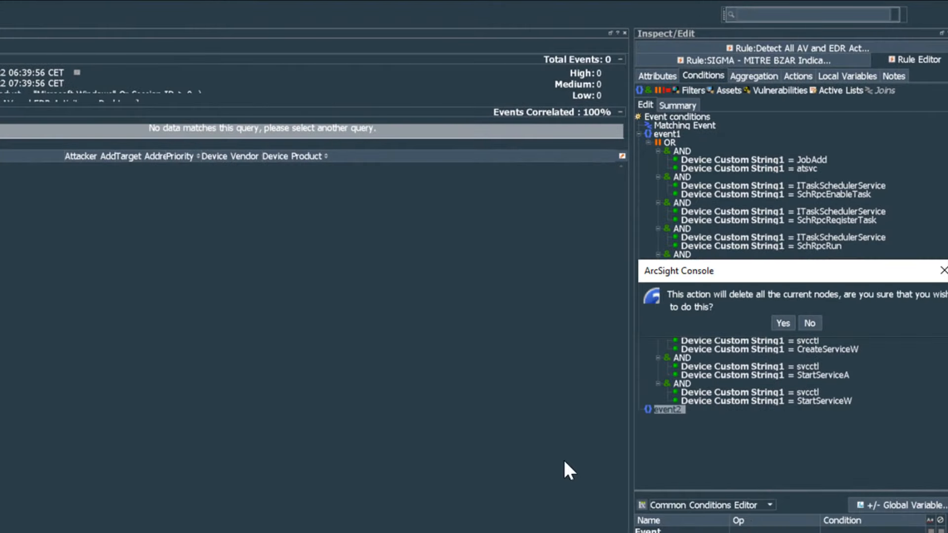
click(784, 323)
key(ctrl+v)
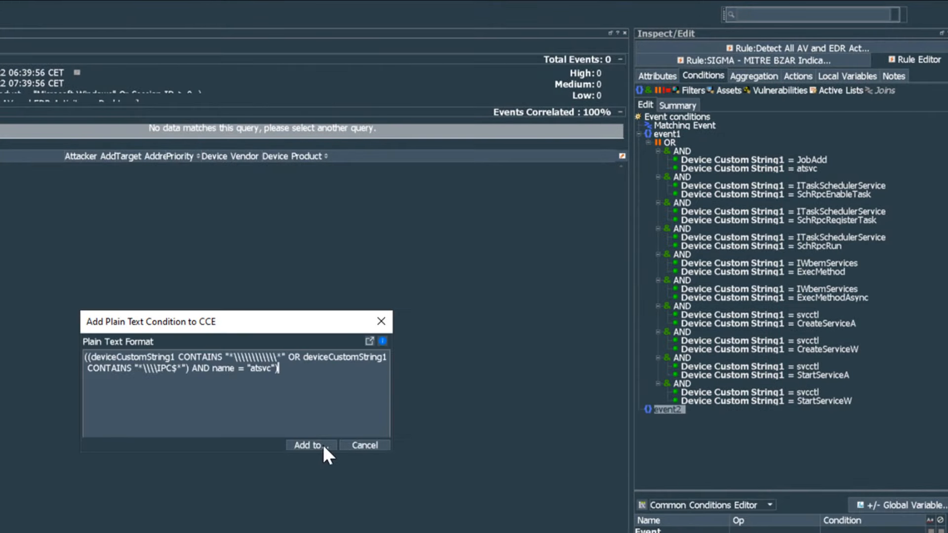
click(312, 445)
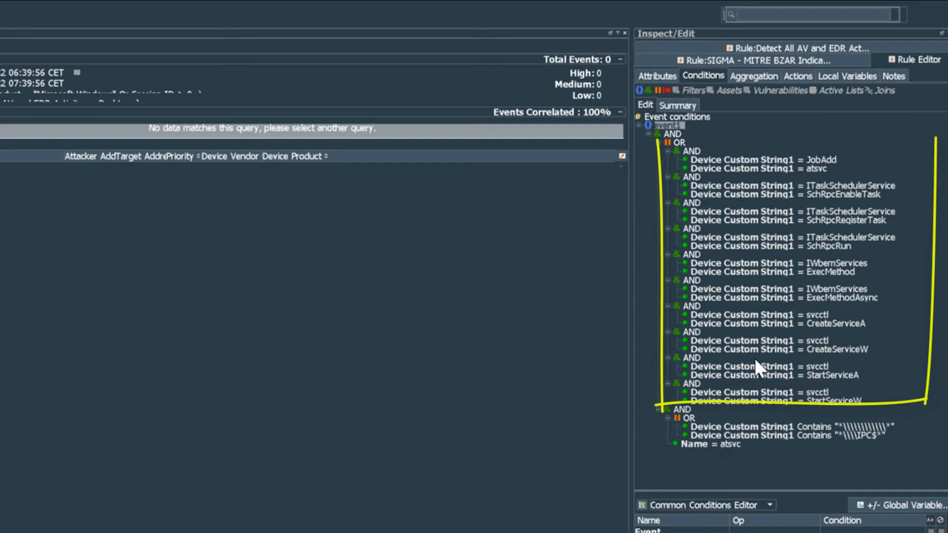
right_click(679, 115)
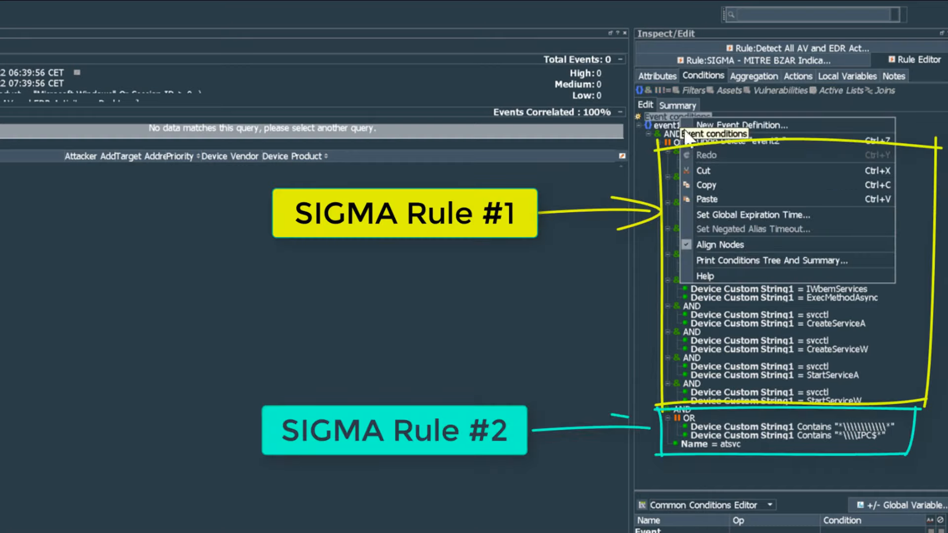
key(Escape)
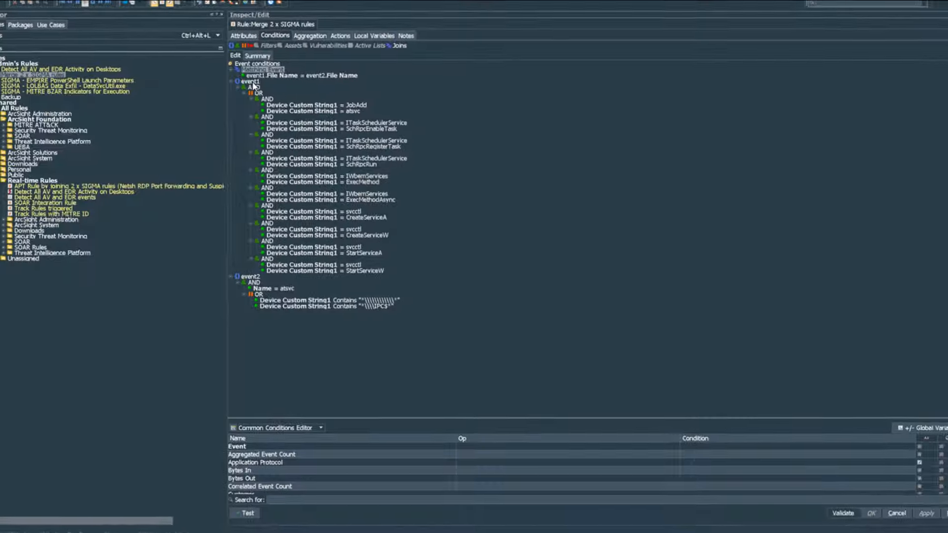
- Rename the two event aliases, giving event2 the alias SIGMA_2_Remote_Task_Creation
right_click(253, 82)
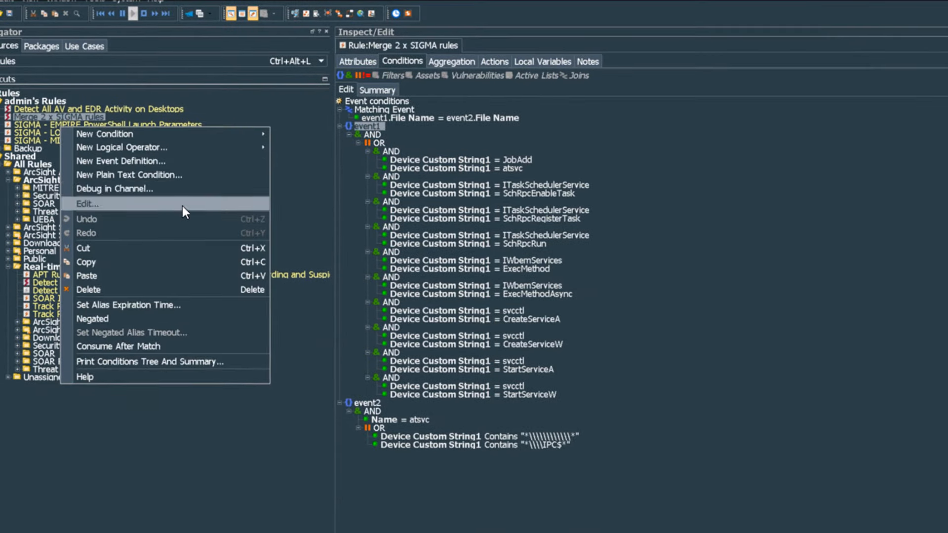
click(119, 137)
text(SIGMA_1_LOLBAS_Data_Exfil)
key(Return)
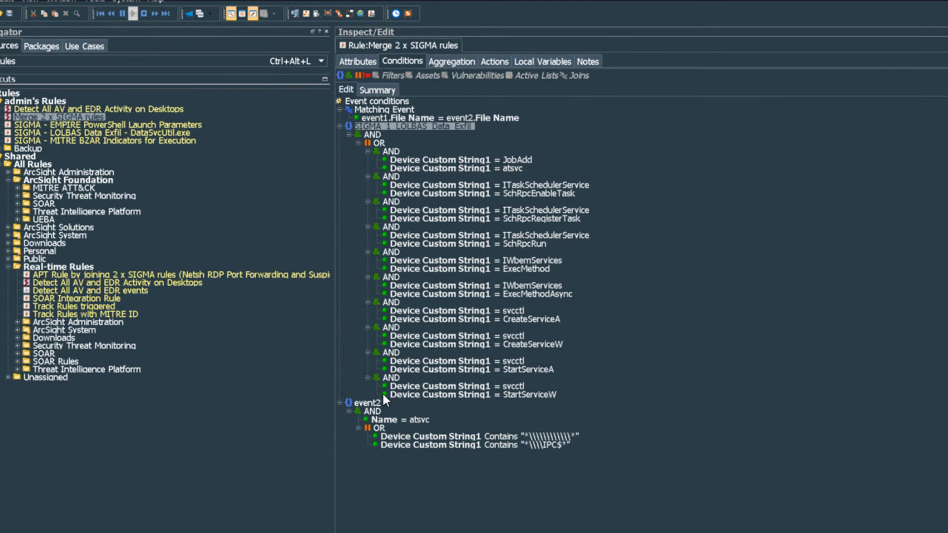
right_click(376, 403)
click(232, 476)
text(SIGMA_2_Remote_Task_Creation)
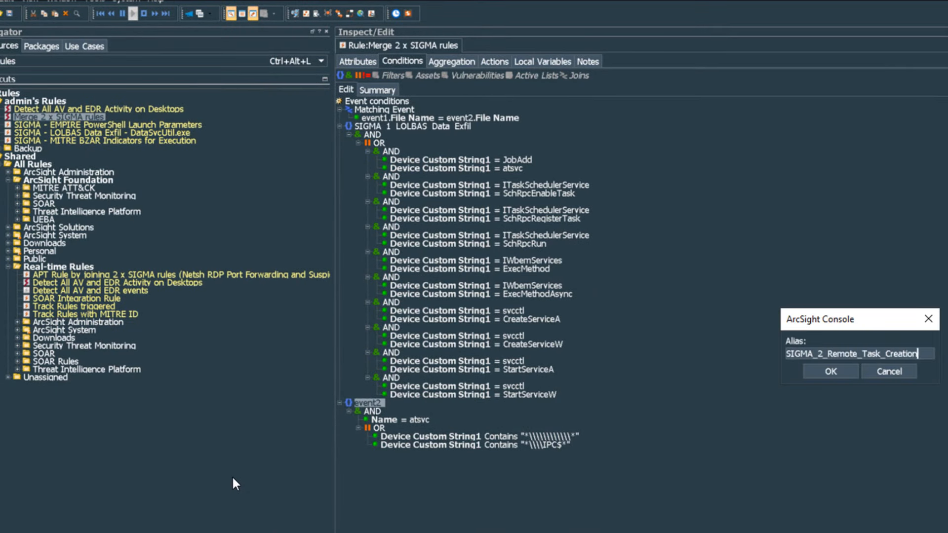
key(Return)
- Change the File Name join to event1 File Hash = SIGMA_2_Remote_Task_Creation File Hash
click(381, 117)
double_click(67, 176)
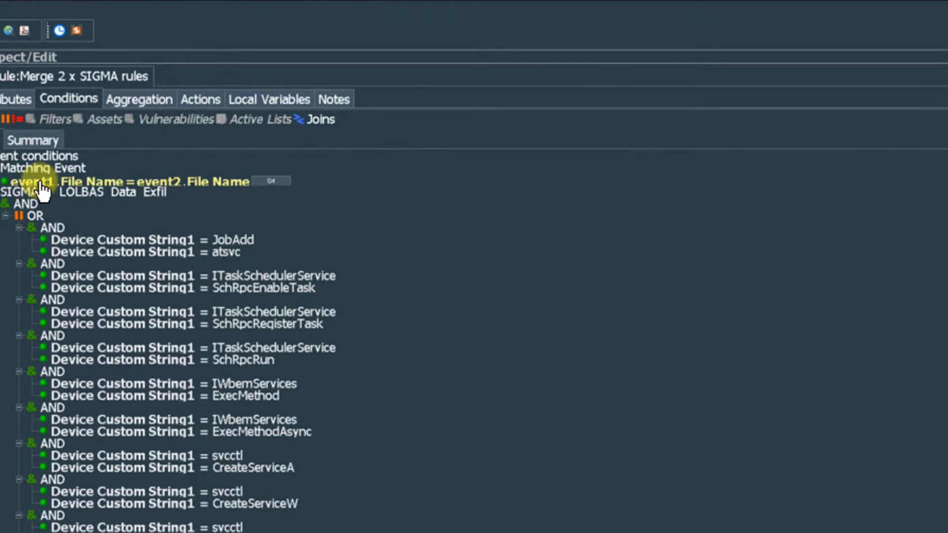
click(68, 177)
click(111, 185)
click(333, 206)
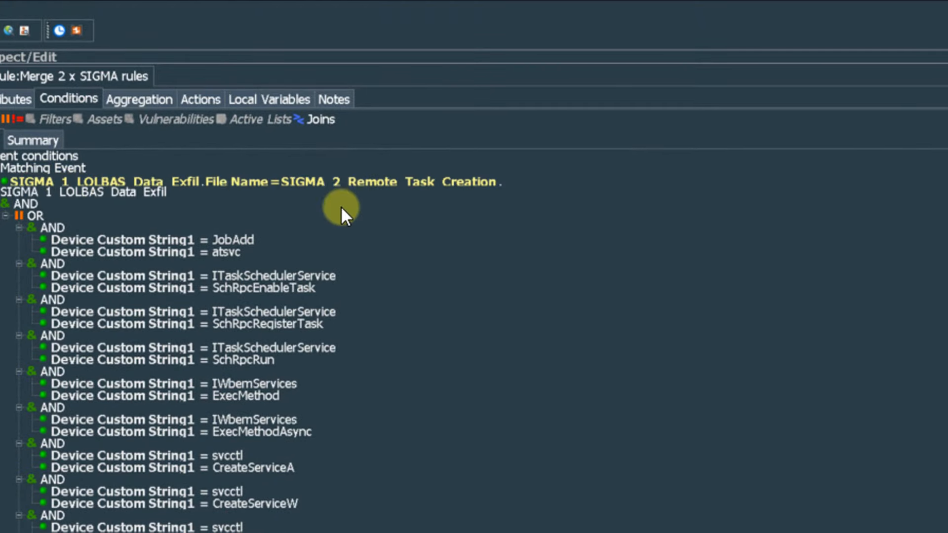
mouse_move(346, 339)
click(401, 356)
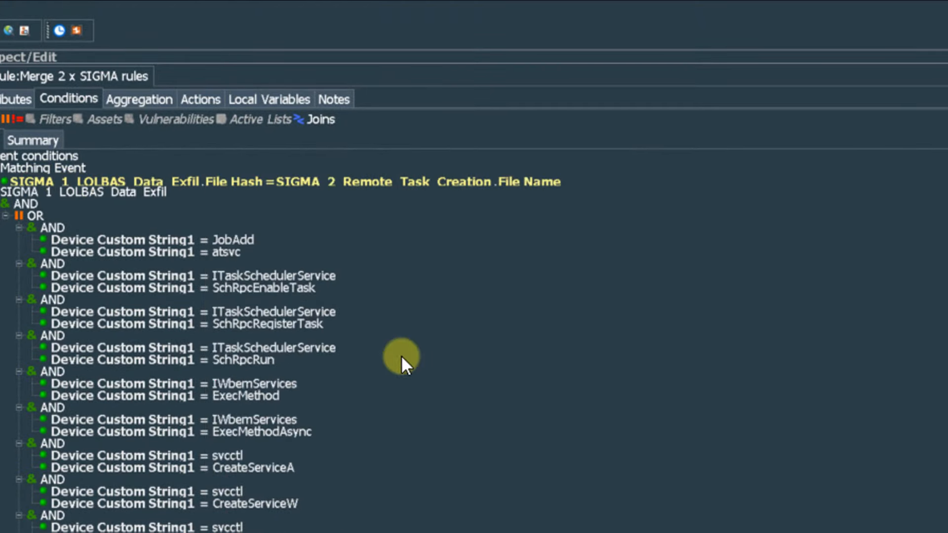
click(507, 177)
click(497, 179)
click(534, 190)
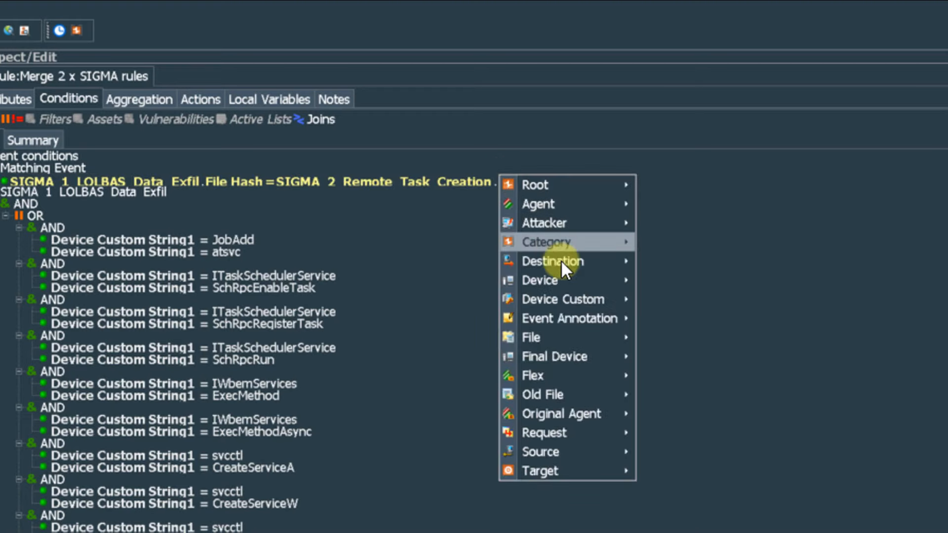
mouse_move(582, 339)
click(662, 338)
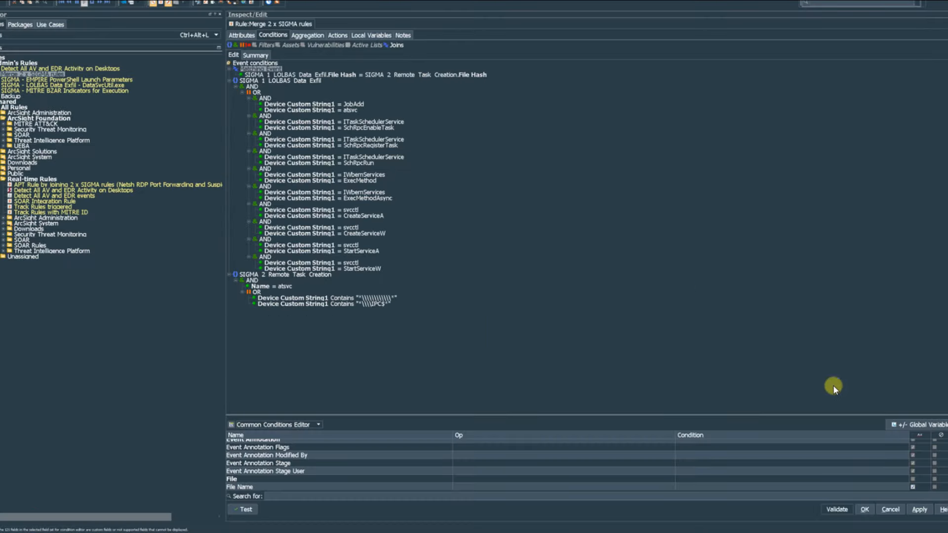
- Save the merged rule and deploy it from Real-time Rules as a real-time rule
click(865, 509)
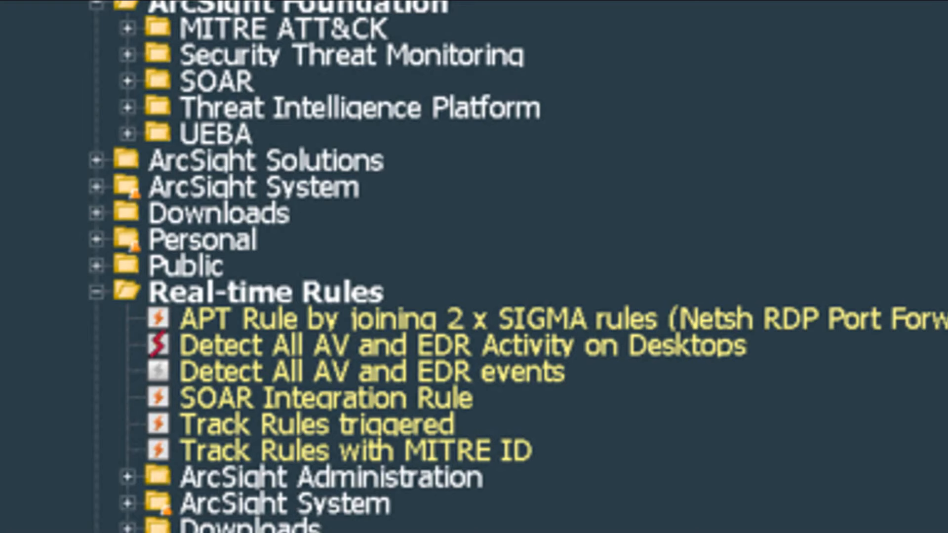
right_click(405, 293)
click(796, 221)
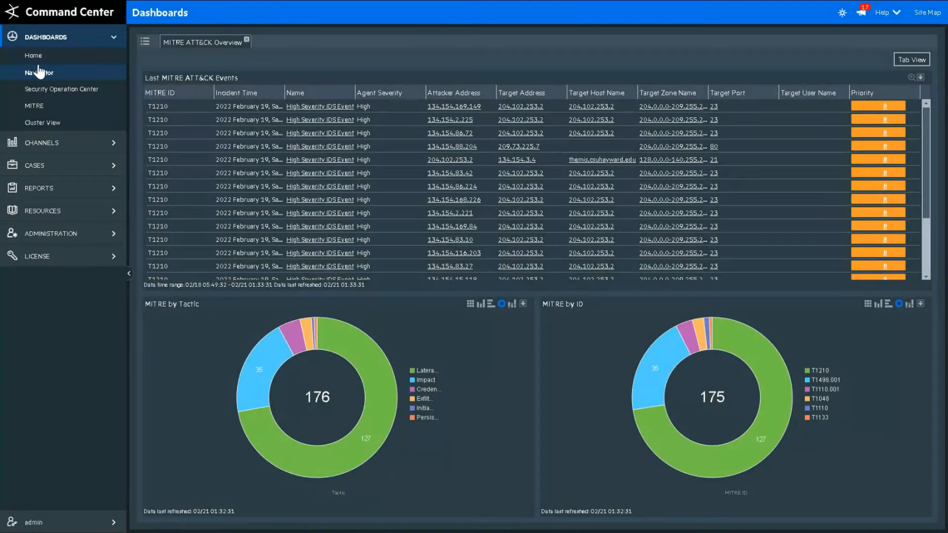
- Open the Distributed Correlation Cluster View and toggle its icon legend on and off
click(43, 123)
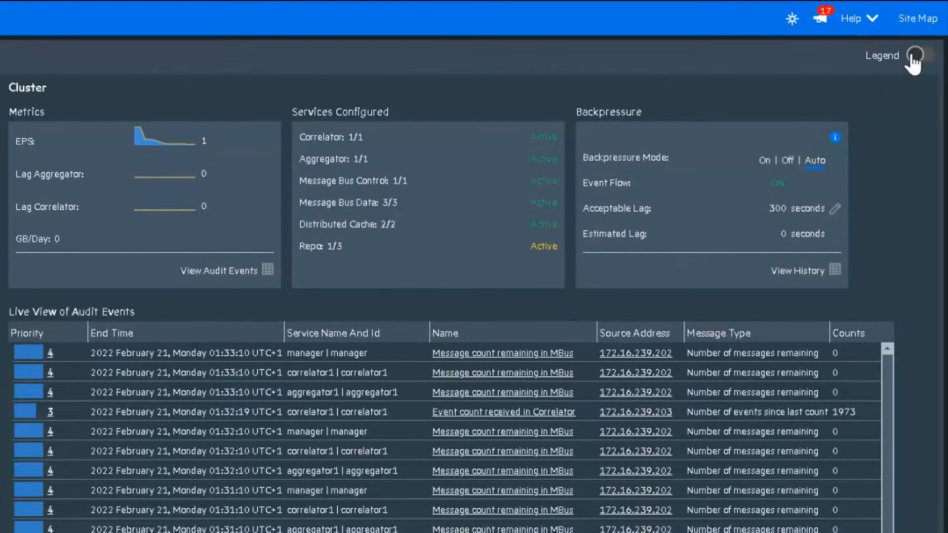
click(914, 56)
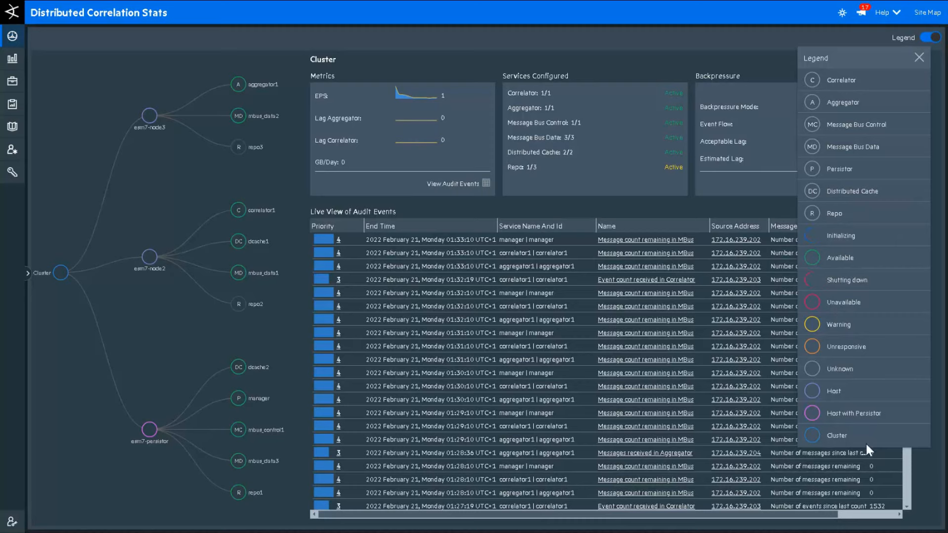
click(919, 58)
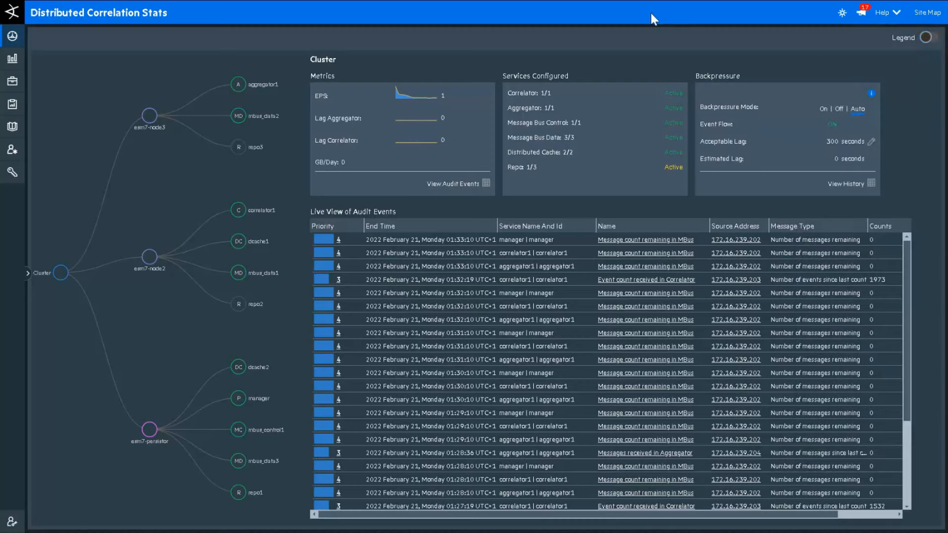
- Inspect details of the correlator1, aggregator1 and mbus_data2 service nodes
click(250, 214)
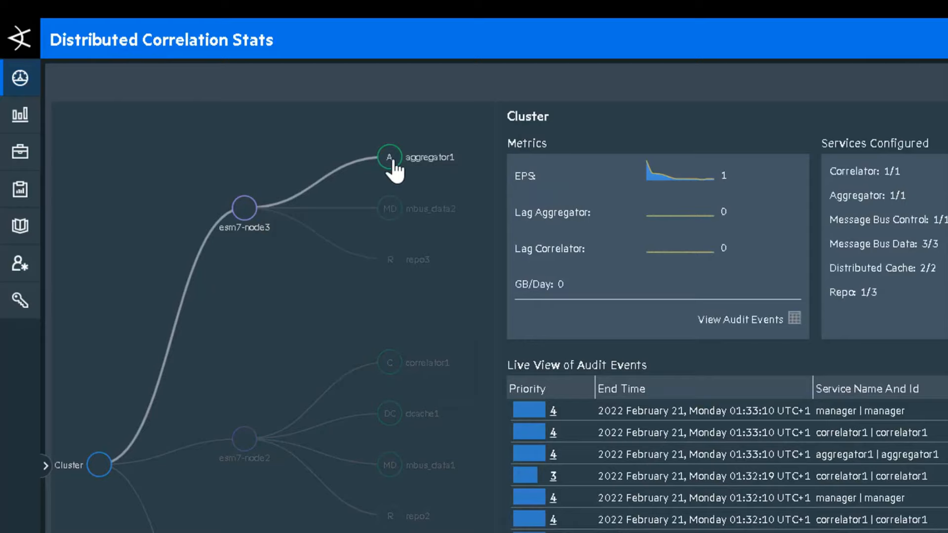
click(390, 160)
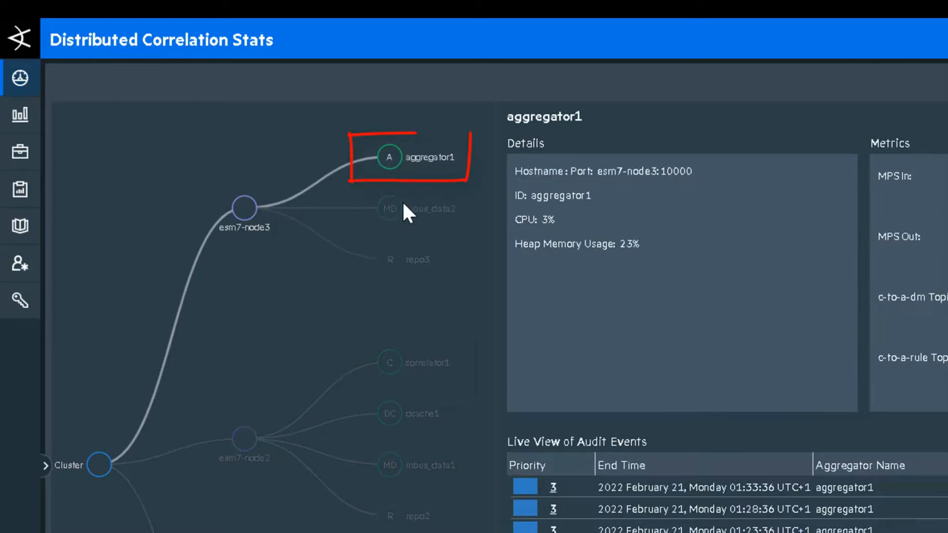
click(436, 217)
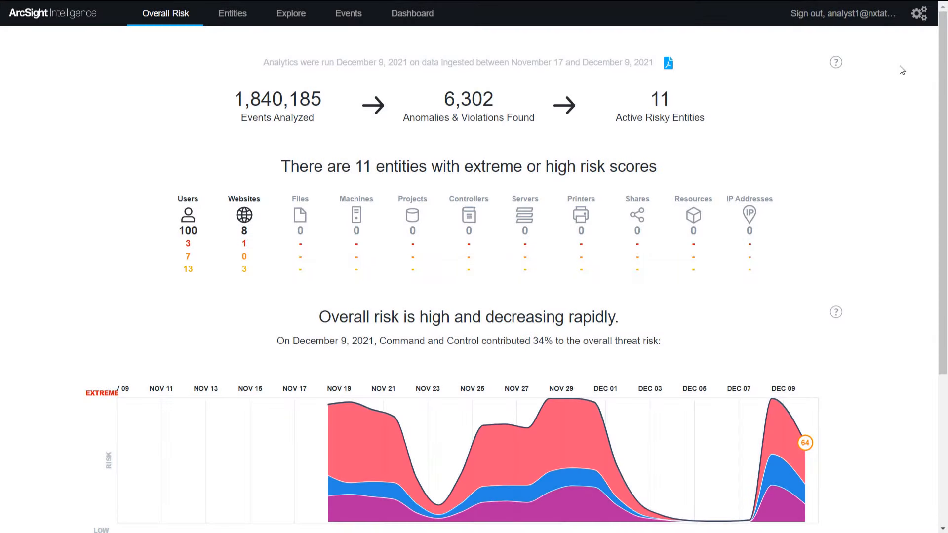
- From the Anomalies list, raise anomaly 384's importance to High, then cancel without applying
click(920, 14)
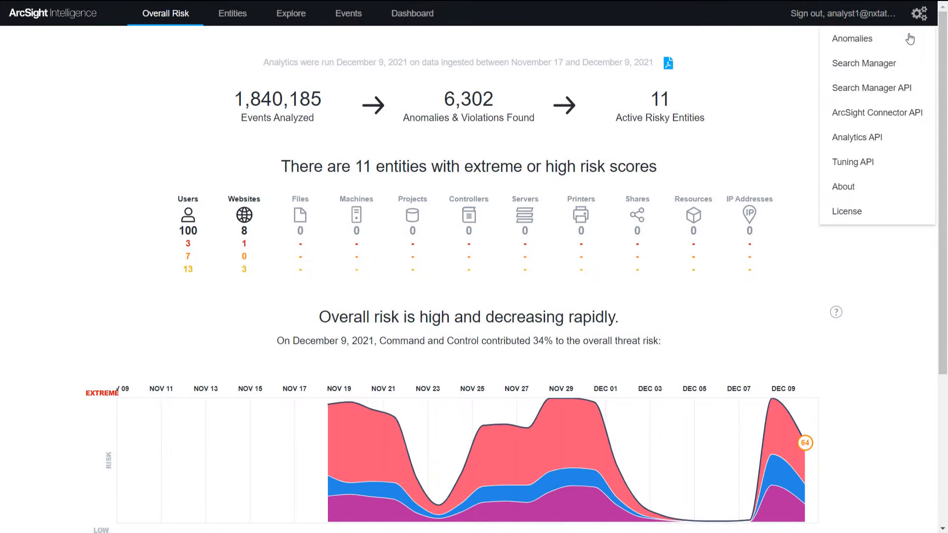
click(905, 44)
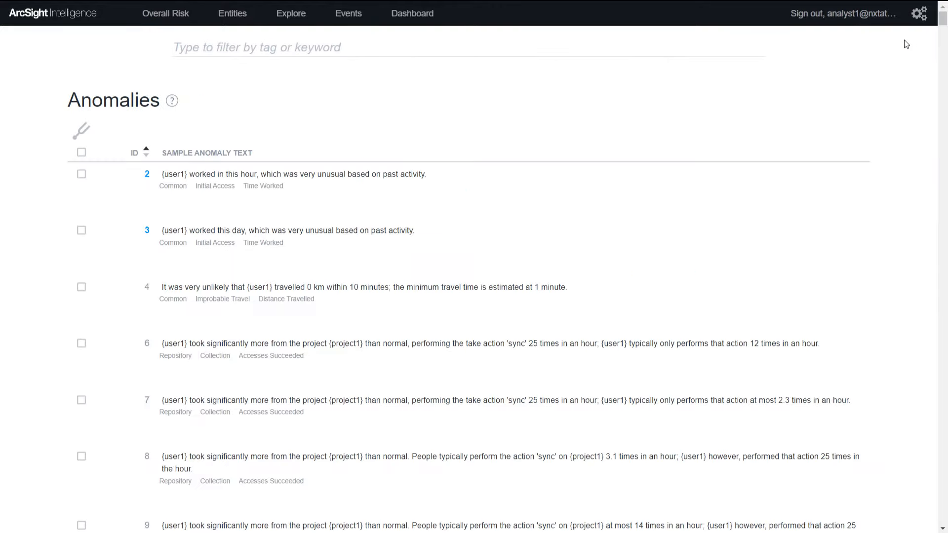
drag(943, 27, 909, 324)
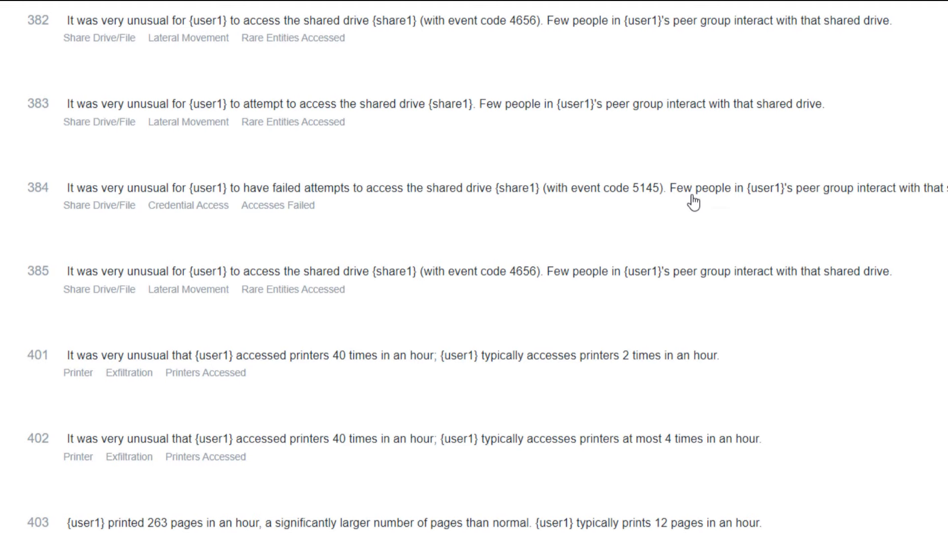
click(693, 202)
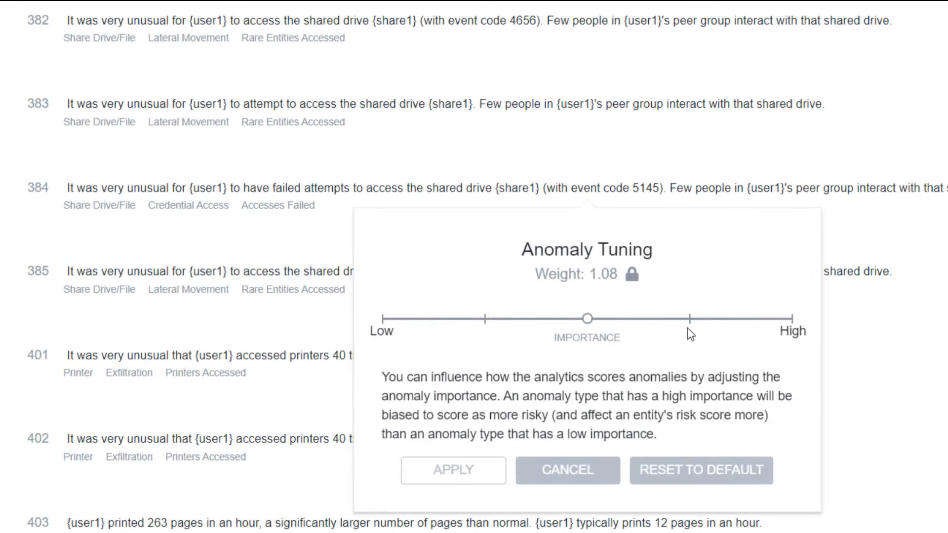
click(690, 318)
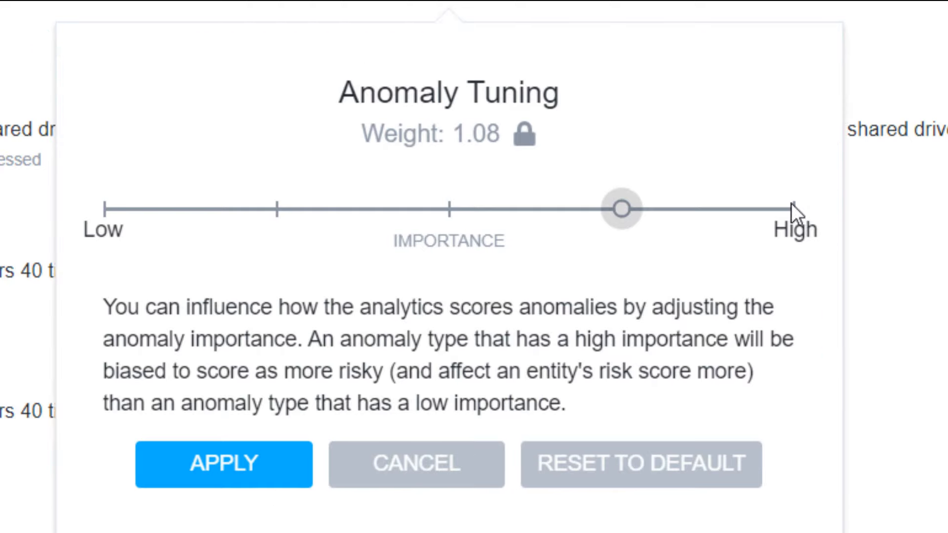
click(792, 205)
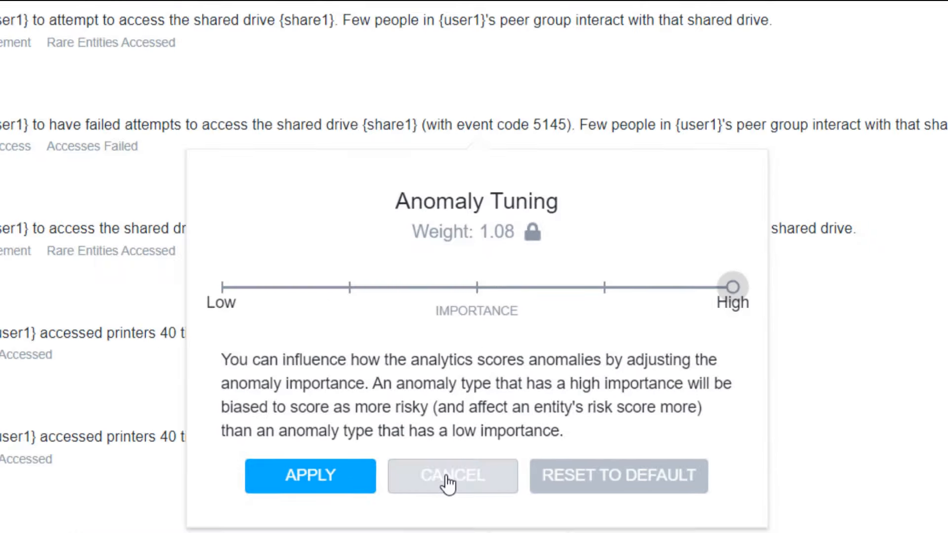
click(448, 483)
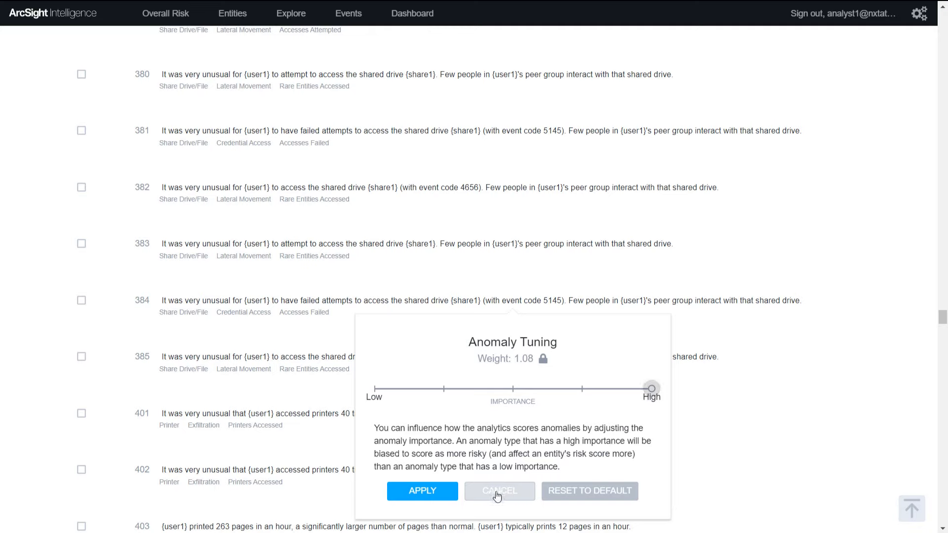
click(498, 492)
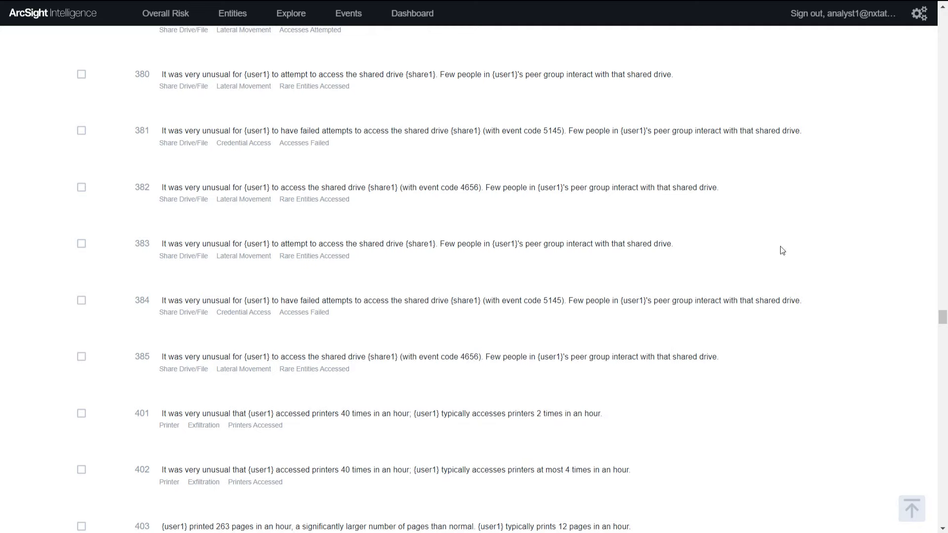
- Open the Tuning API, expand Custom Models, and scroll through POST /{tid}/byom/register parameters
click(922, 15)
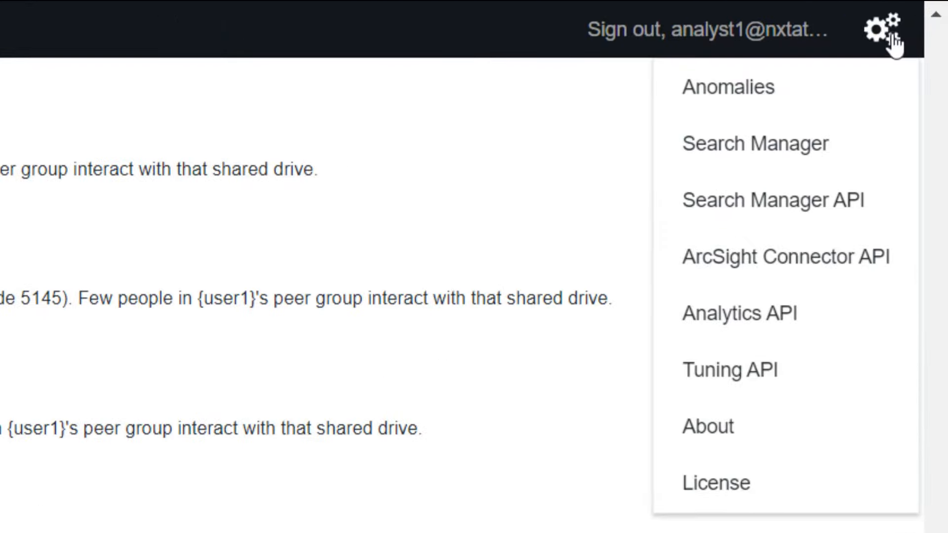
click(805, 373)
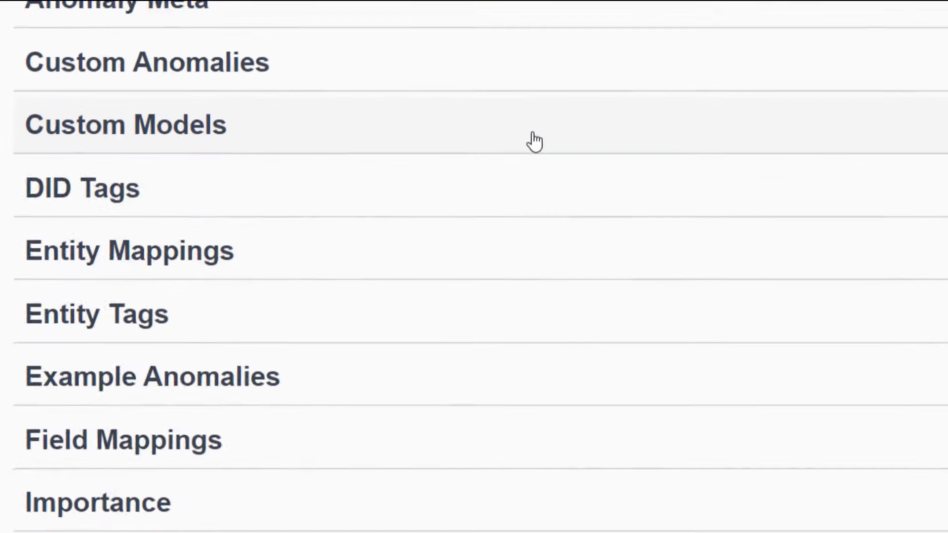
click(341, 225)
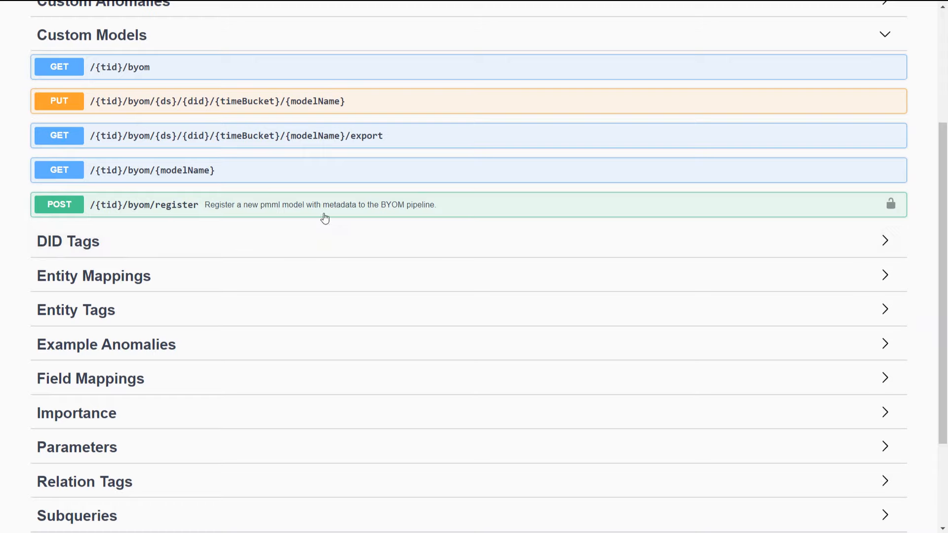
click(676, 487)
scroll(321, 220, down, 10)
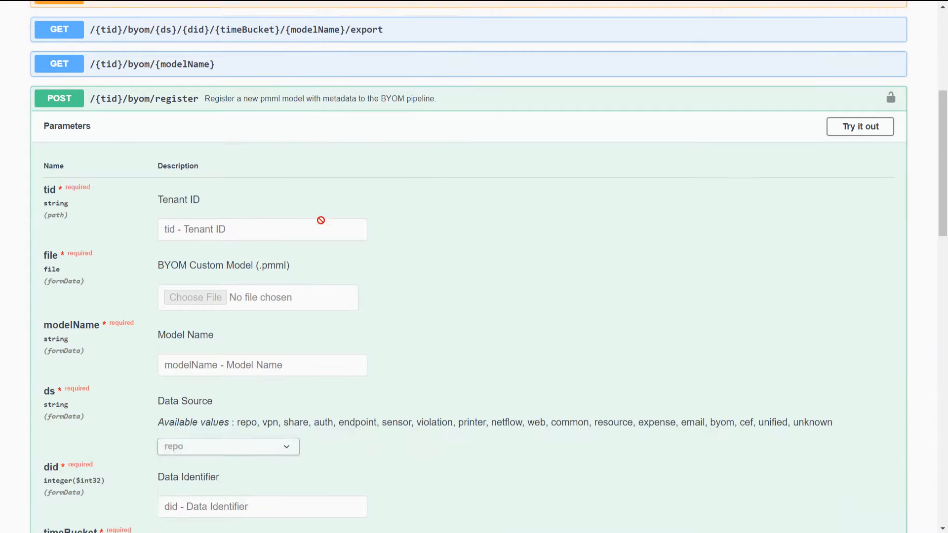
scroll(319, 222, down, 3)
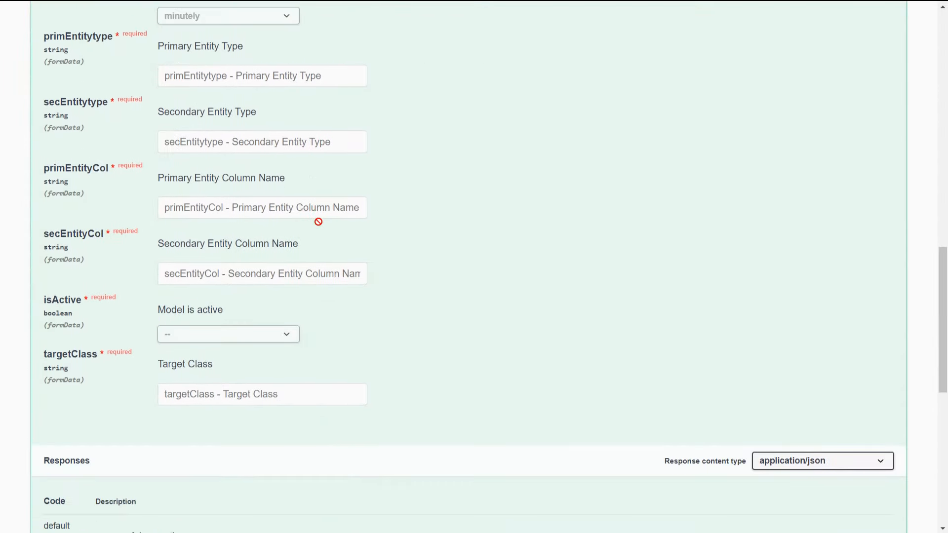
scroll(319, 222, down, 1)
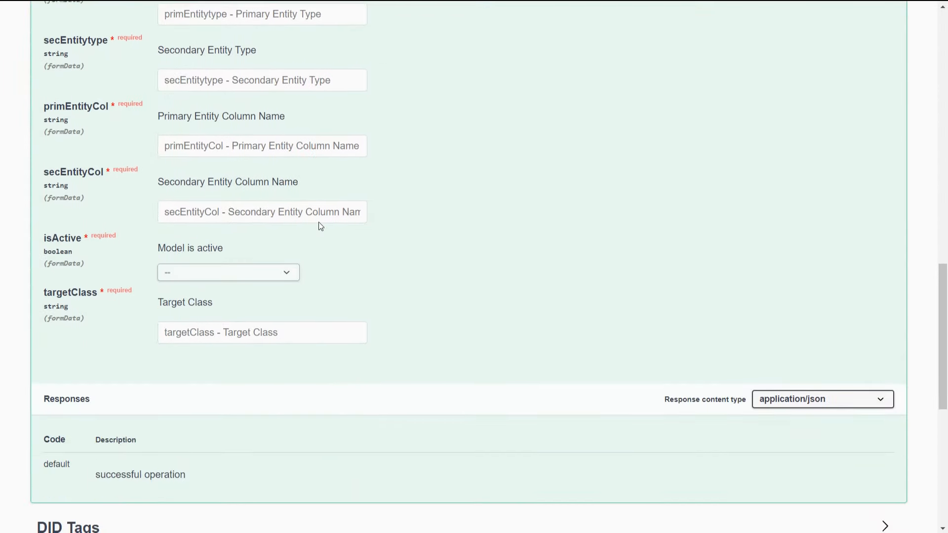
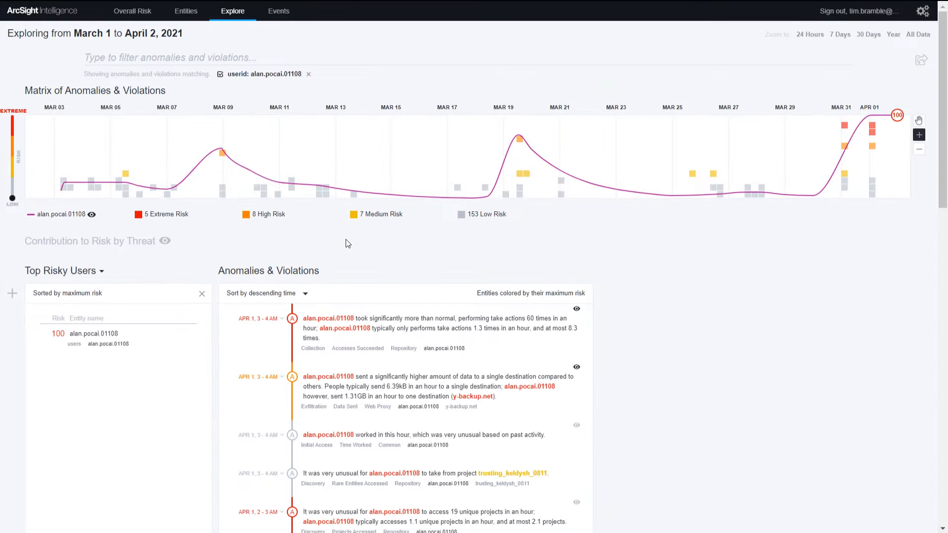
- Open the anomaly for 1.31GB sent to y-backup.net in one hour
click(382, 390)
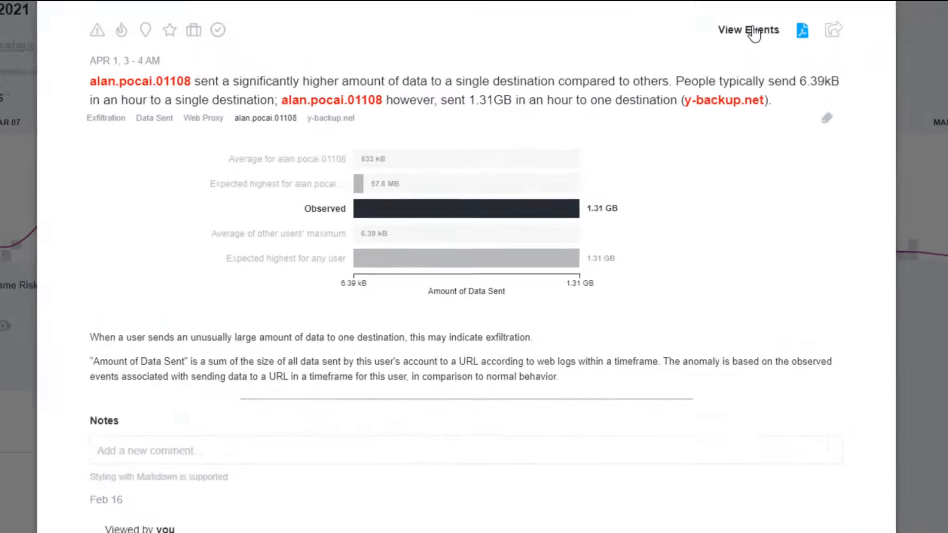
- Show the raw events behind the y-backup.net data-transfer anomaly
click(655, 46)
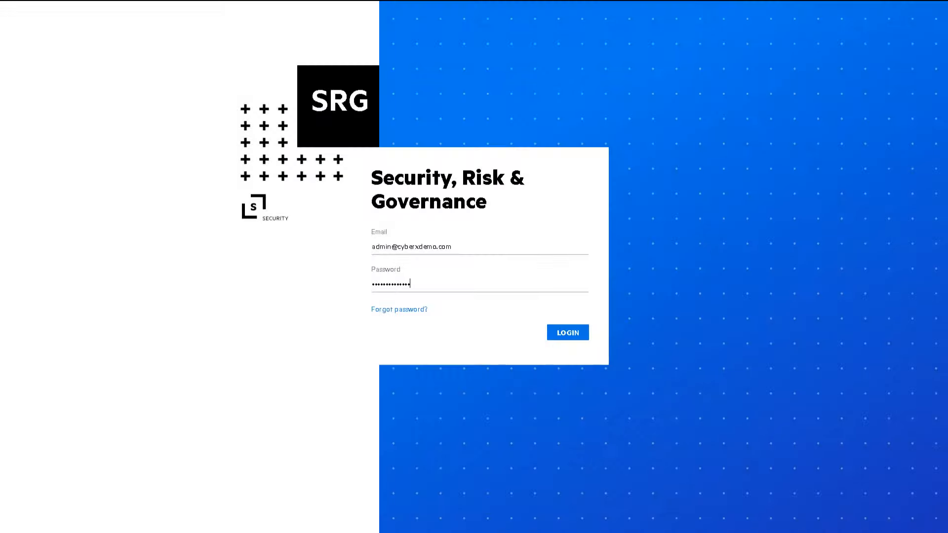
- Sign in, sort the dashboards by Owner, and open 'How is my SOC running?'
key(Return)
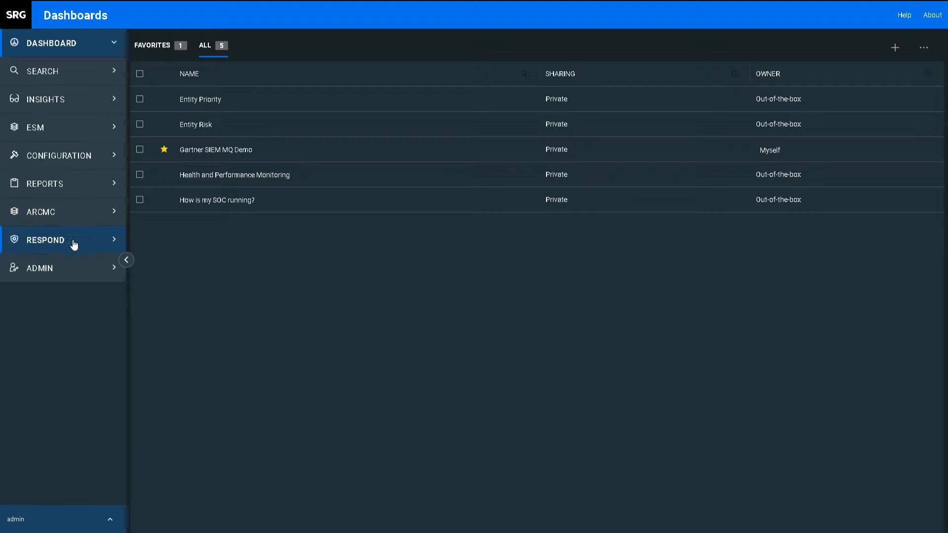
click(109, 53)
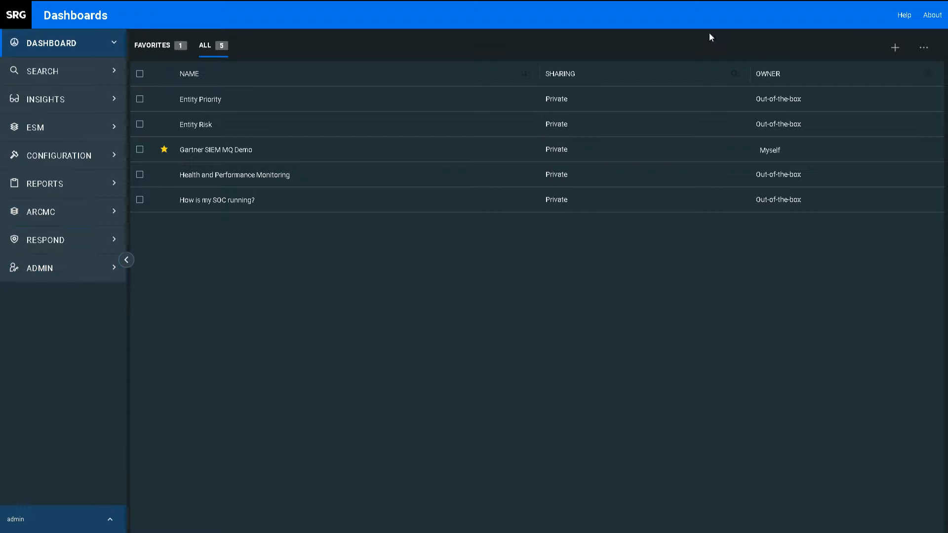
click(800, 79)
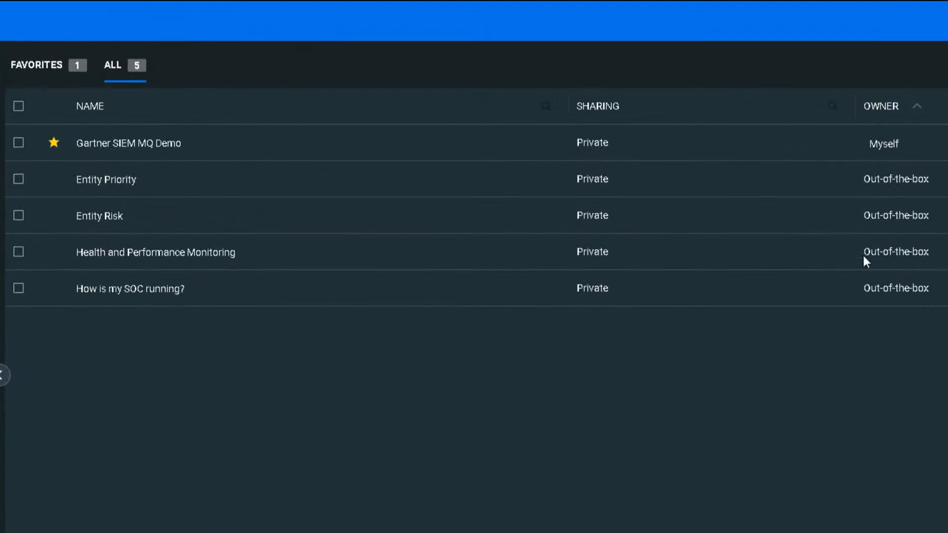
click(129, 288)
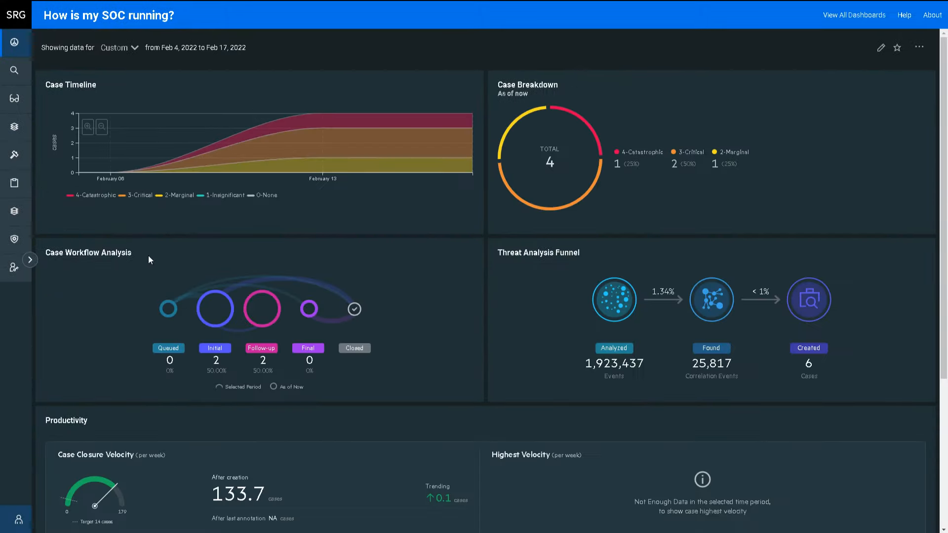
- Go back to the dashboards list and open the Entity Risk dashboard
mouse_move(247, 288)
mouse_move(401, 159)
click(21, 53)
click(114, 127)
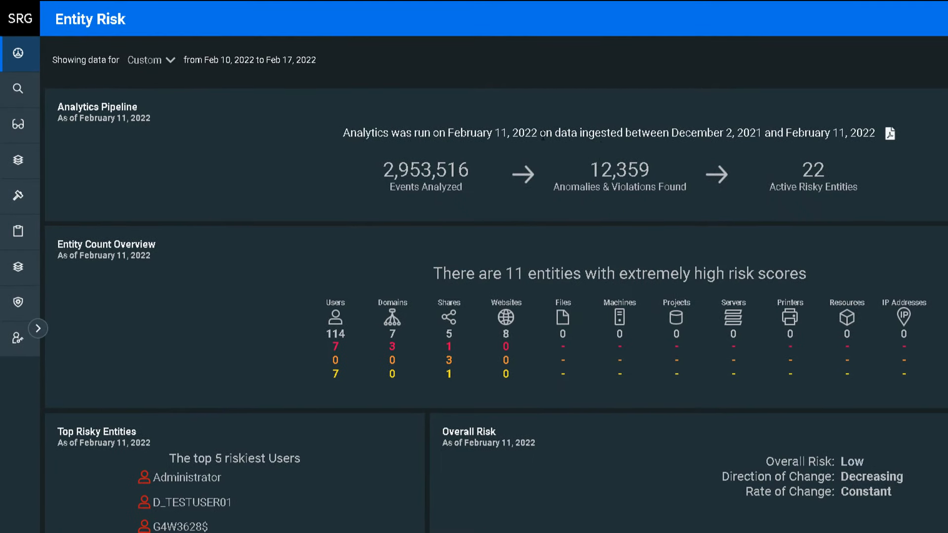
- Point out the analytics run dates and 22 active risky entities, then return to the dashboards list
drag(448, 133, 761, 134)
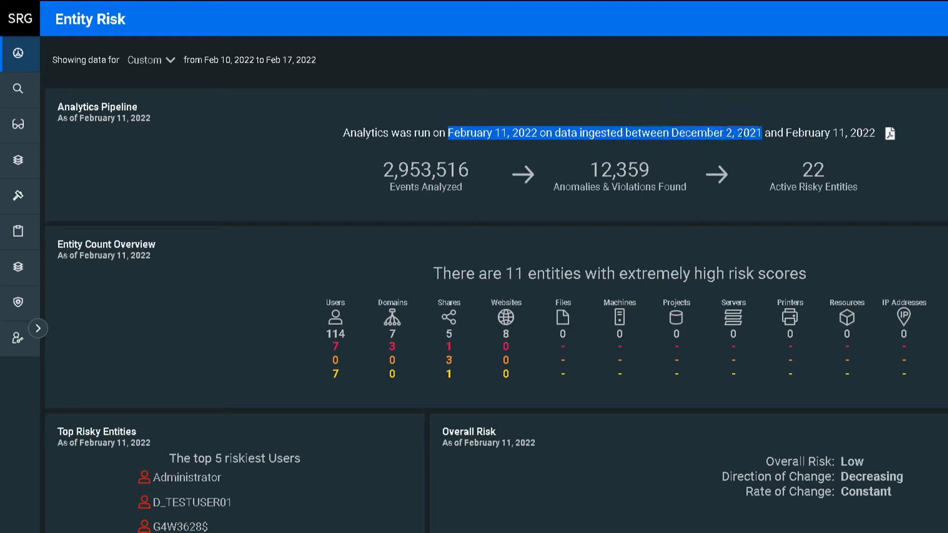
click(797, 143)
triple_click(811, 173)
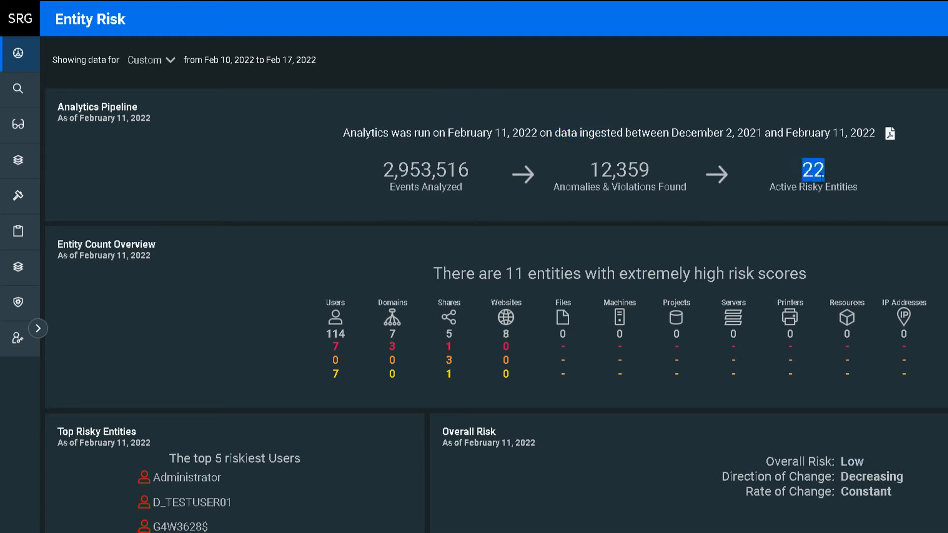
click(669, 153)
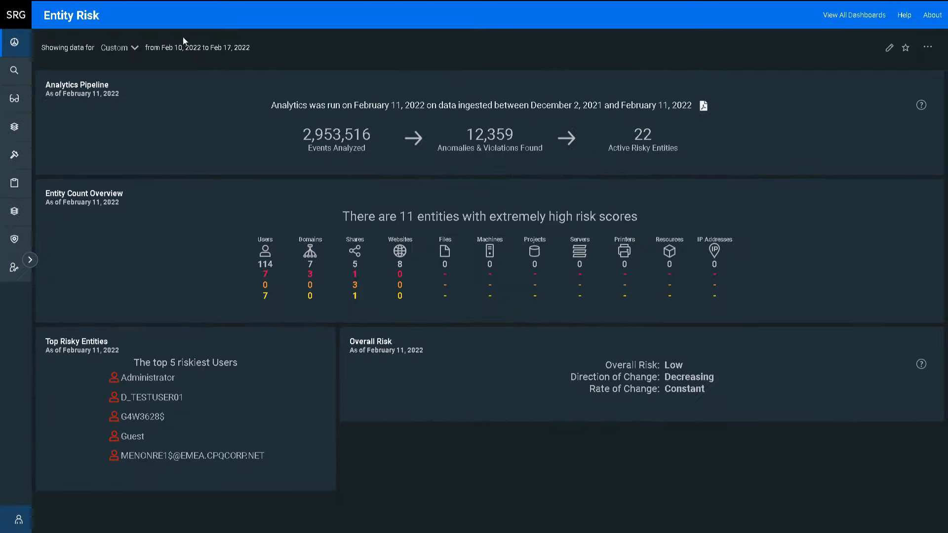
click(19, 43)
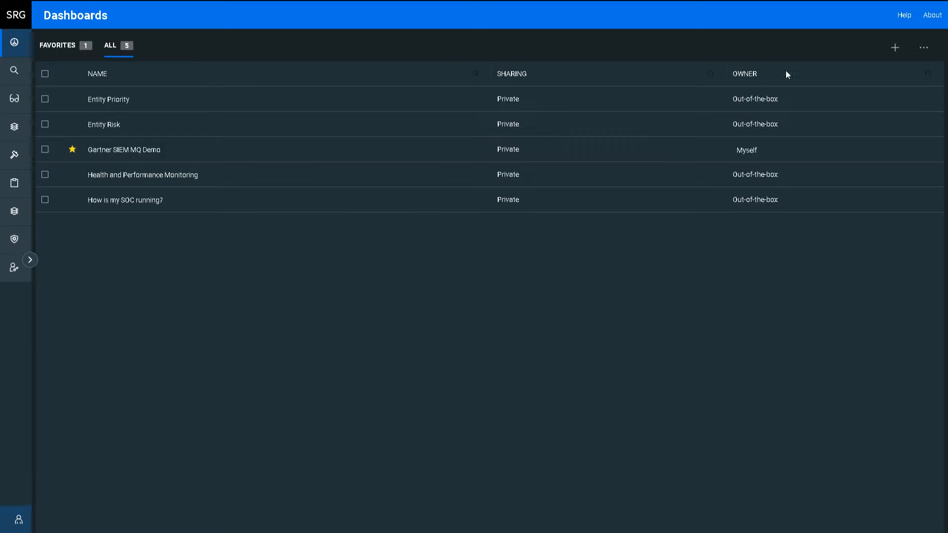
- Start a new dashboard titled 'Demo Dashboard' with an Analytics Pipeline widget
click(891, 50)
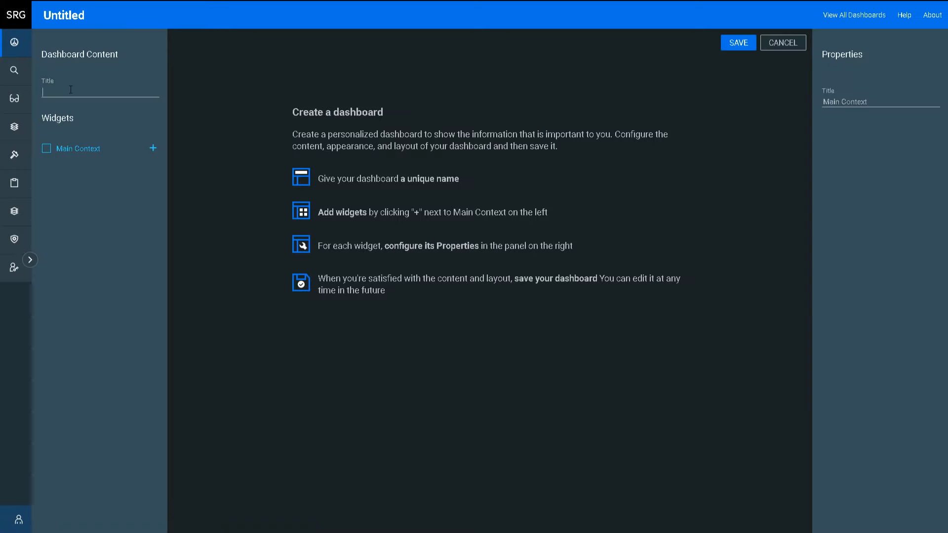
text(Demo Dashboard)
click(153, 149)
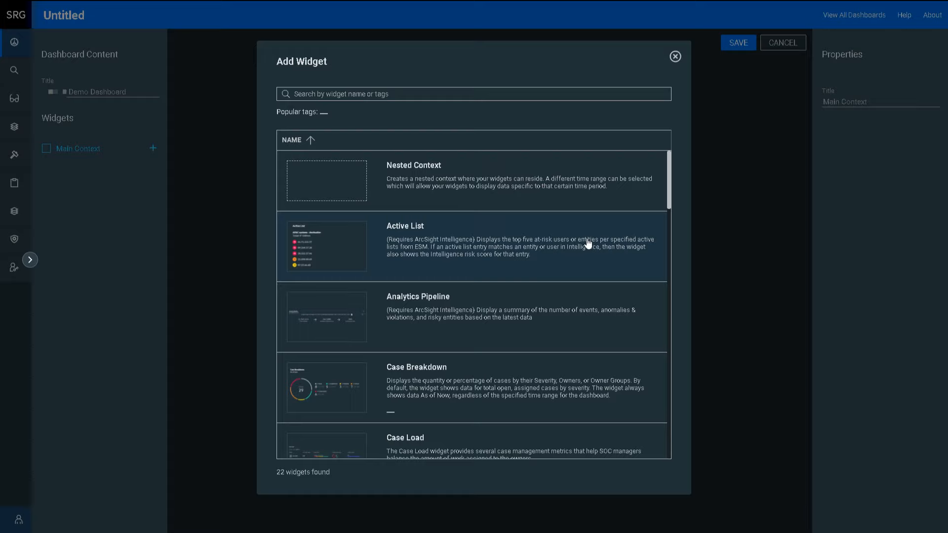
click(560, 305)
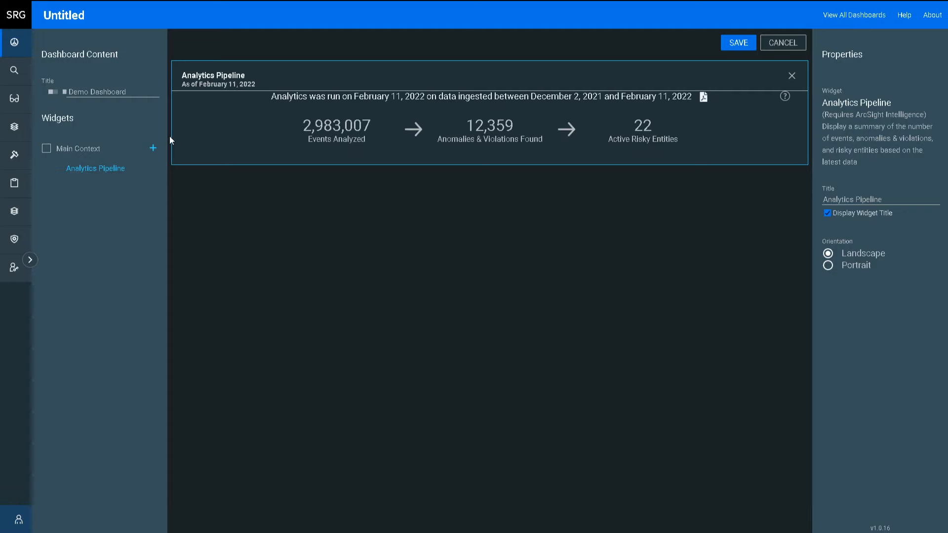
- Add the Case Breakdown and Case Workflow Analysis widgets
click(153, 149)
drag(672, 192, 677, 223)
click(574, 203)
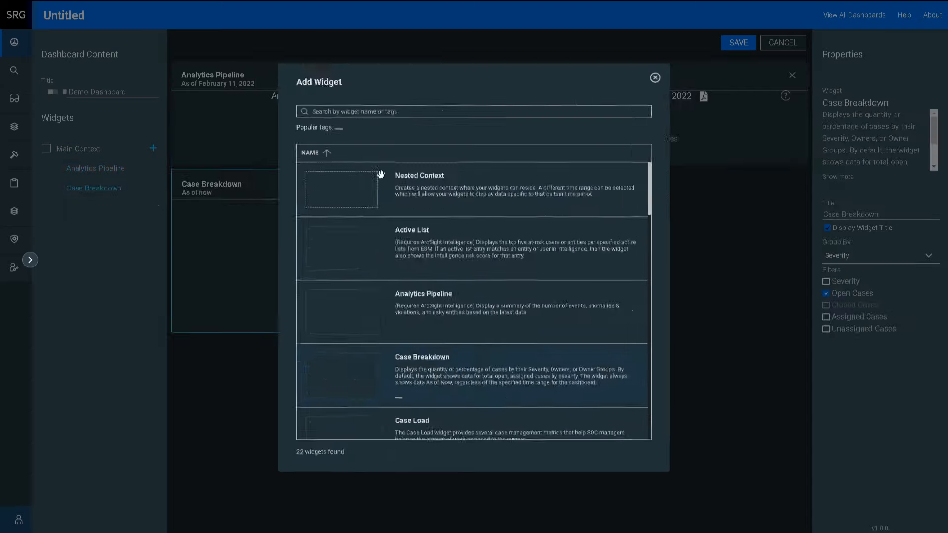
click(153, 148)
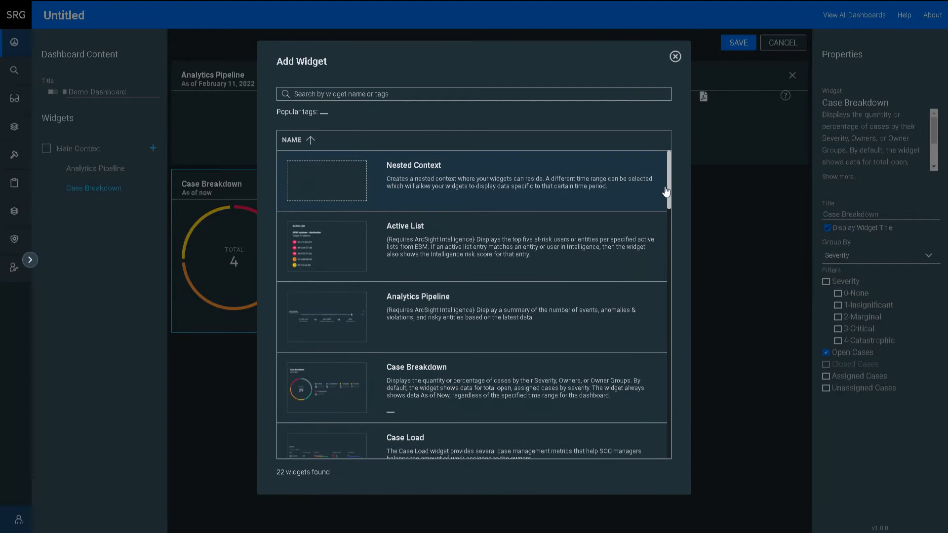
drag(671, 182, 664, 242)
click(529, 302)
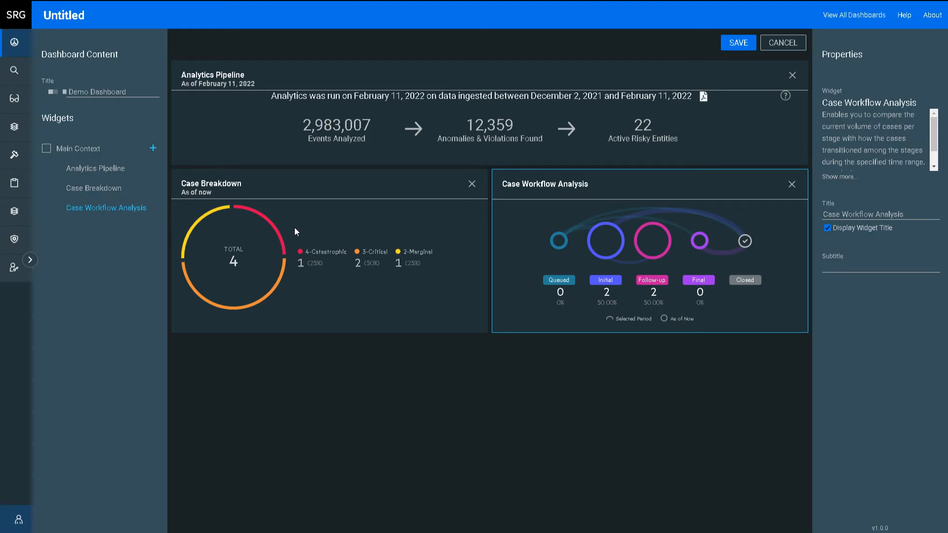
- Add three Top Risky Entities widgets and save the dashboard
click(153, 149)
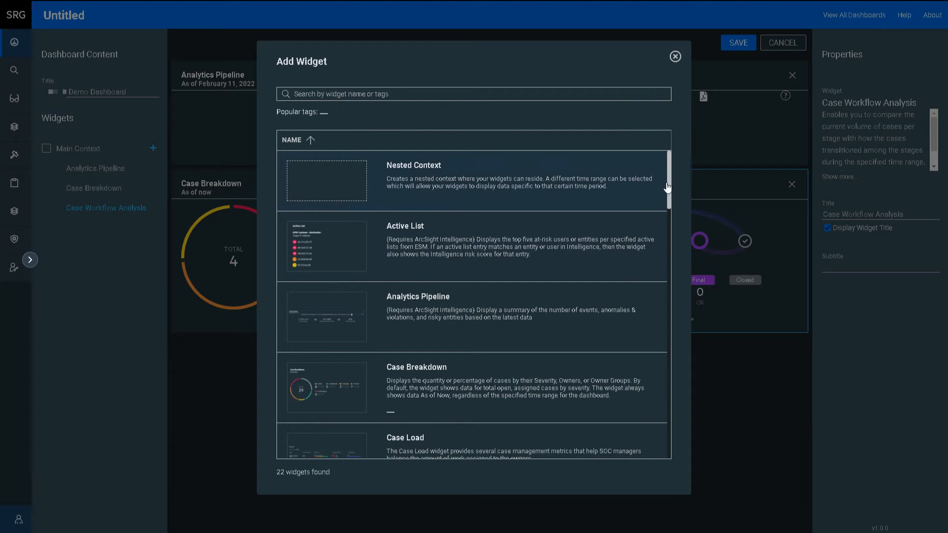
drag(670, 179, 695, 435)
click(615, 435)
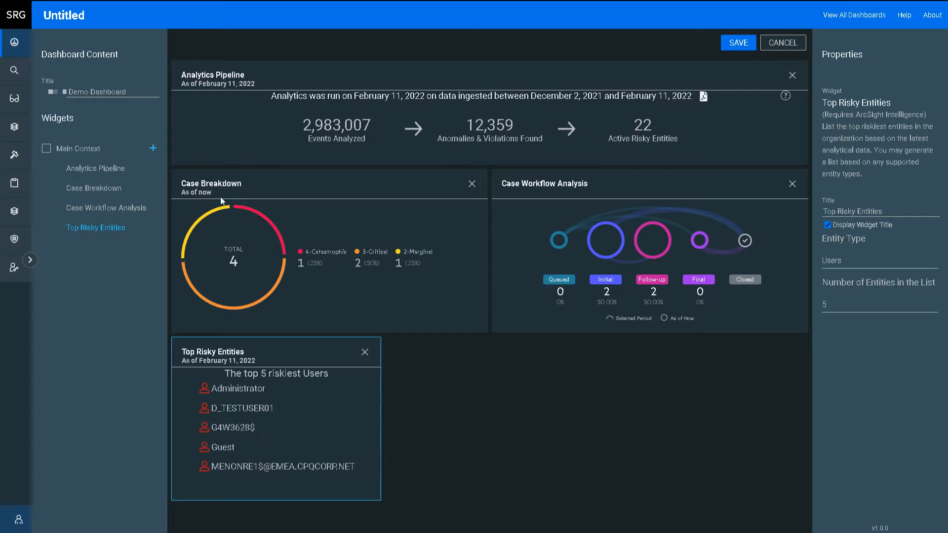
click(153, 148)
drag(676, 198, 693, 458)
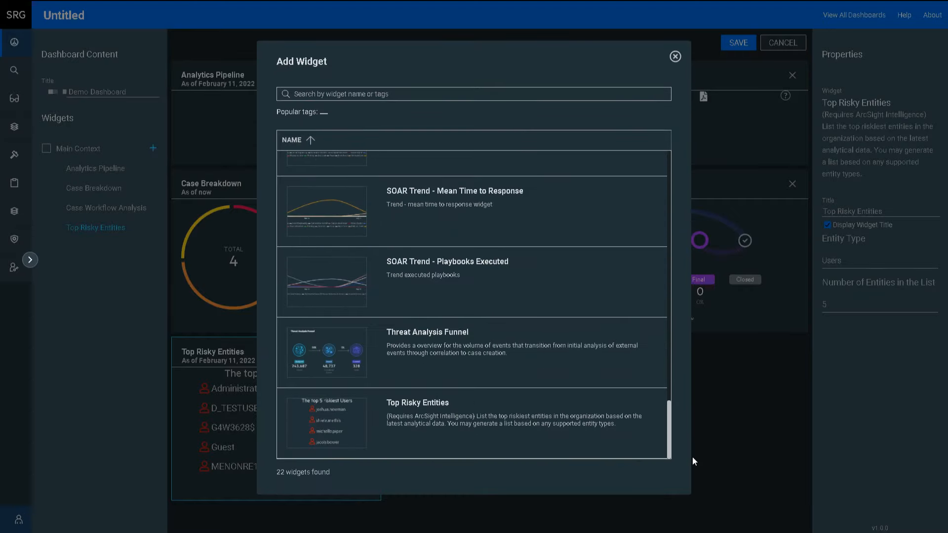
click(615, 434)
click(153, 148)
drag(664, 161, 692, 444)
click(560, 427)
click(738, 42)
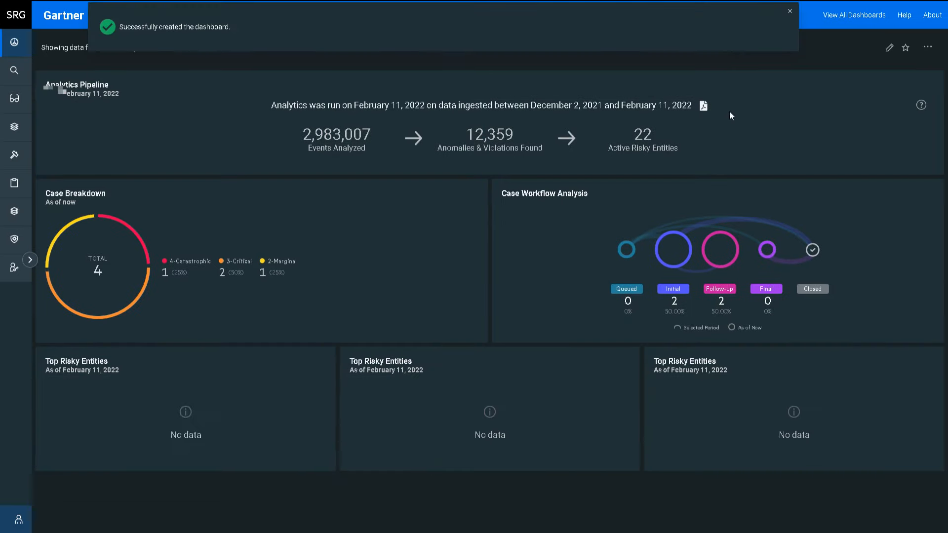
- Arrange the three Top Risky Entities widgets in one row below Analytics Pipeline
click(890, 47)
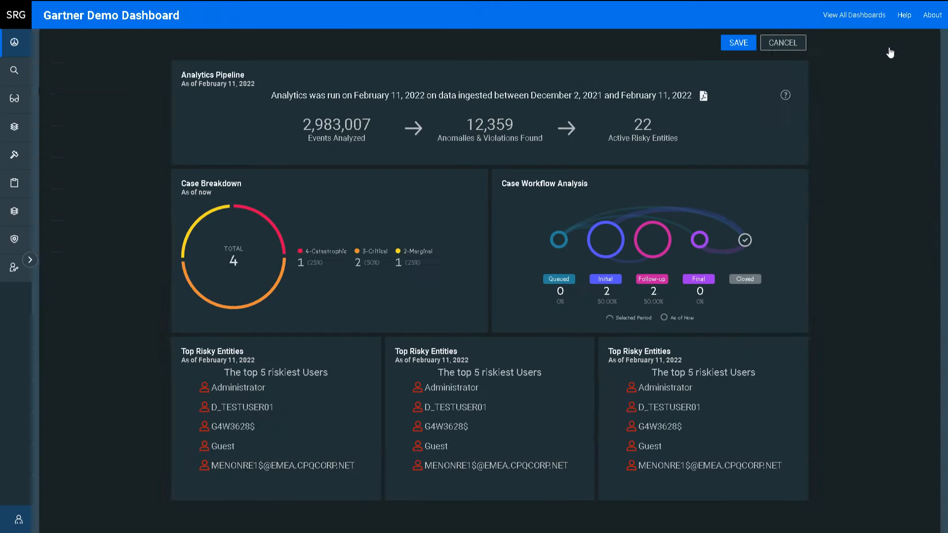
drag(305, 344, 306, 188)
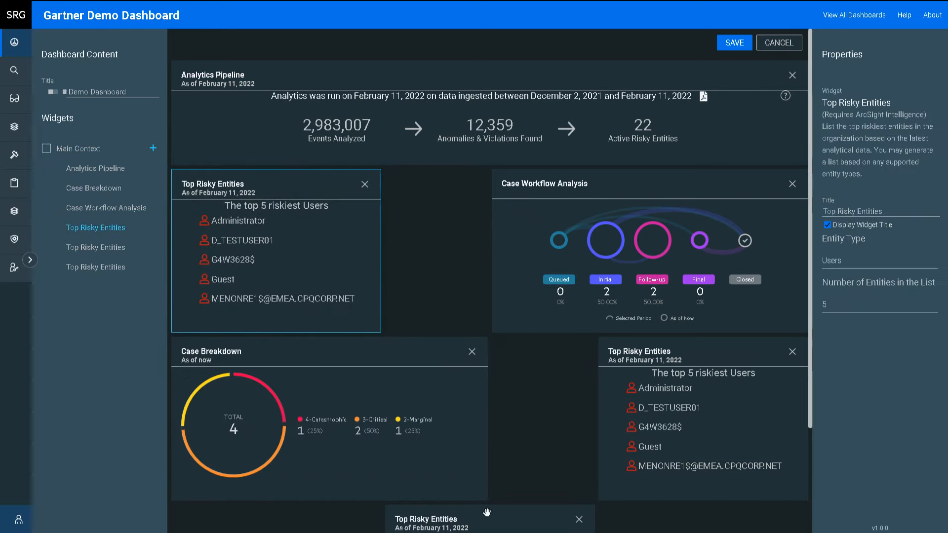
drag(493, 509, 491, 173)
drag(681, 513, 684, 193)
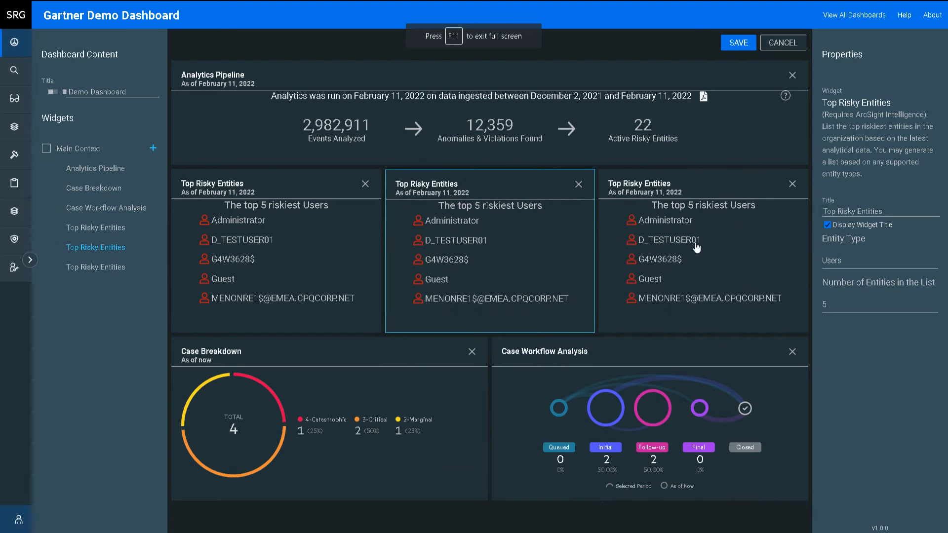
- Set the middle widget to Domains and the right one to Websites, then save
click(878, 261)
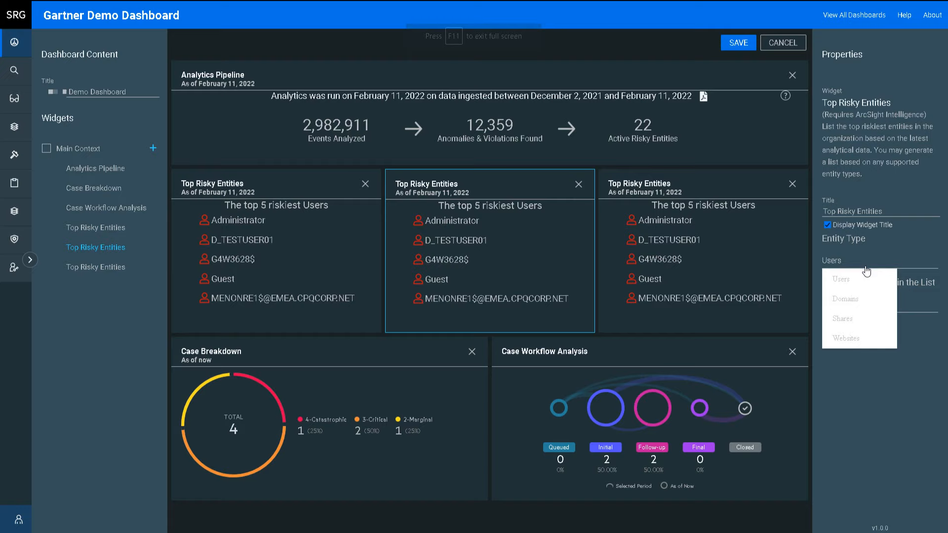
click(859, 300)
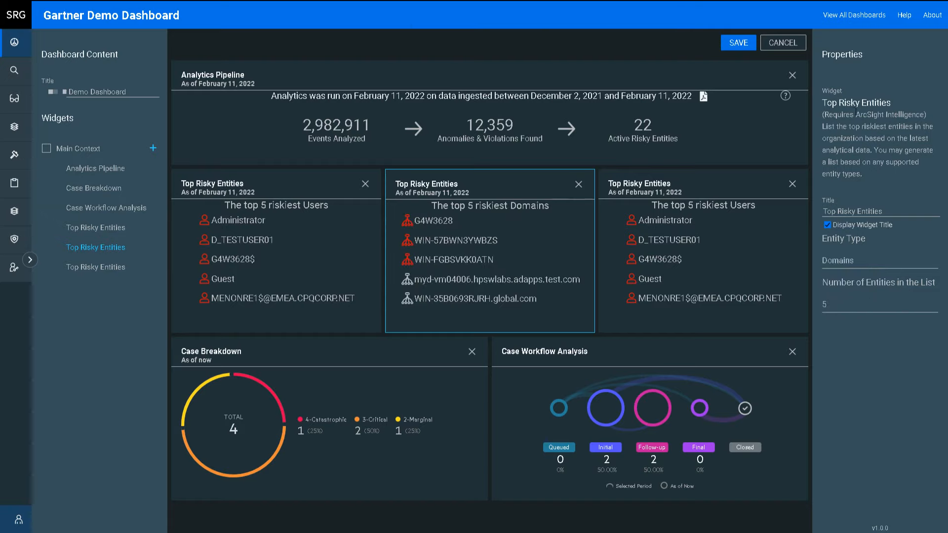
click(760, 270)
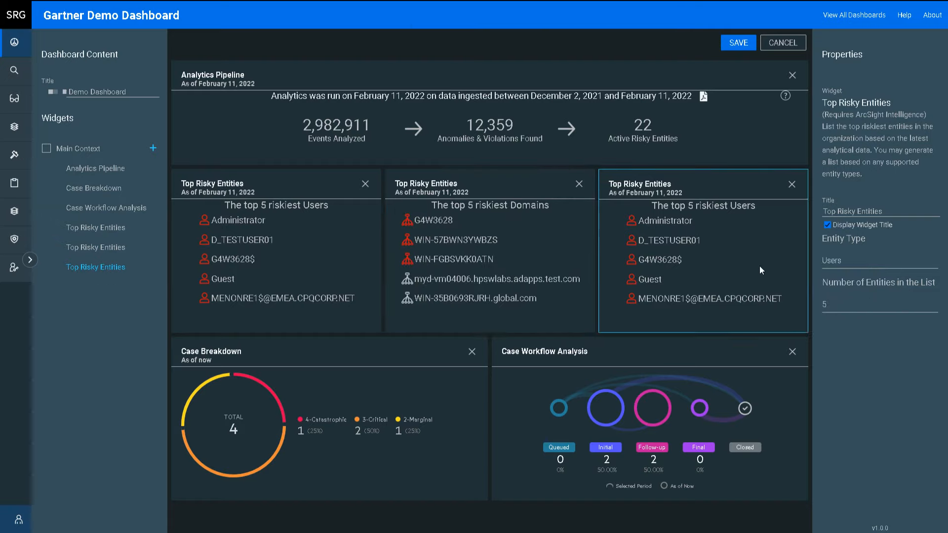
click(857, 268)
click(862, 338)
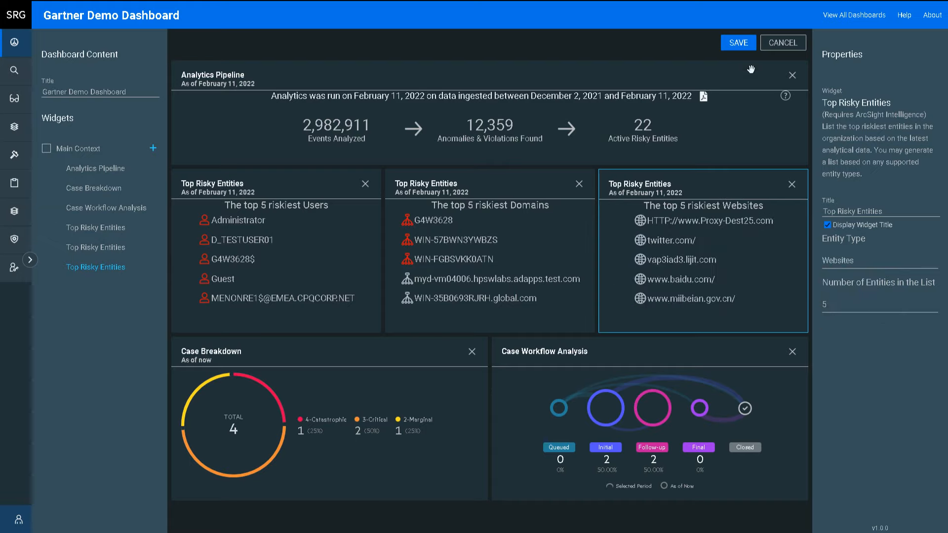
click(743, 45)
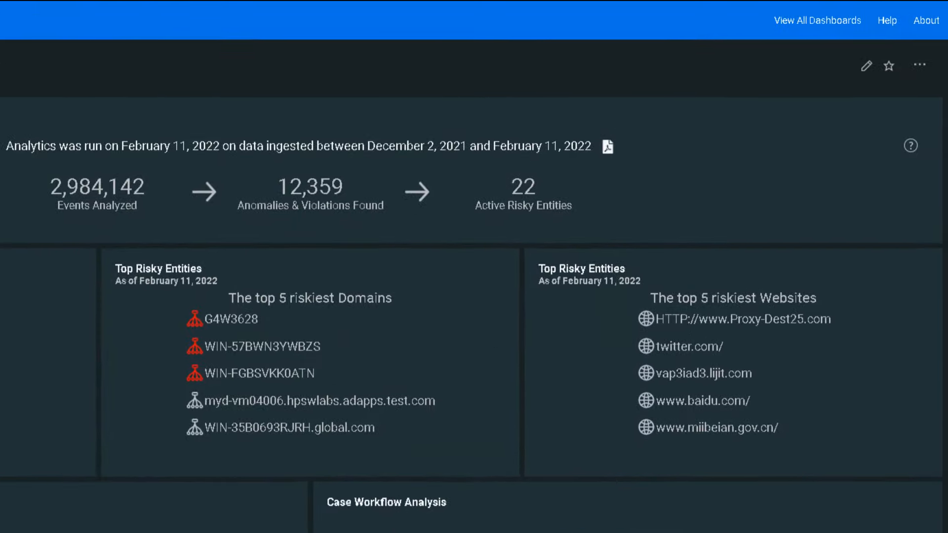
- Set the dashboard as default for the Analyst and System Admin roles and dismiss the confirmation
click(920, 64)
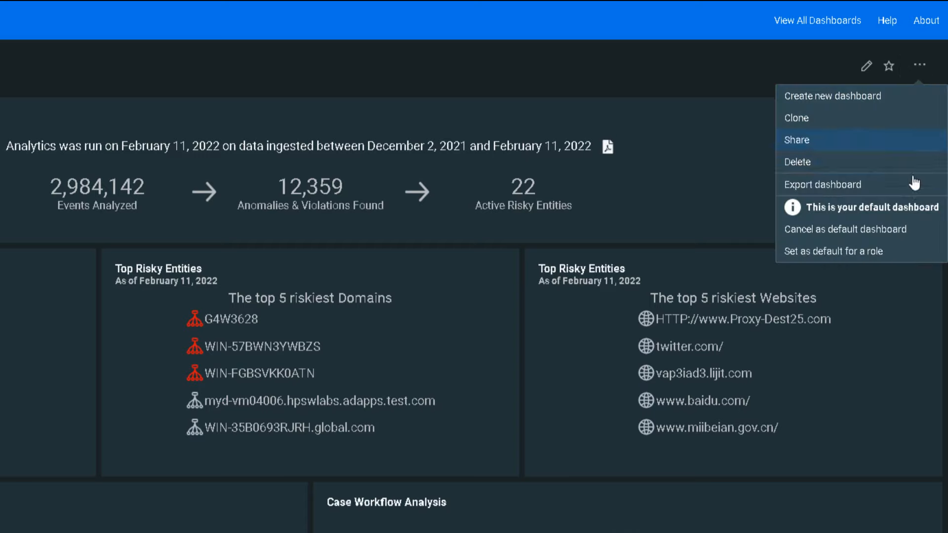
click(909, 260)
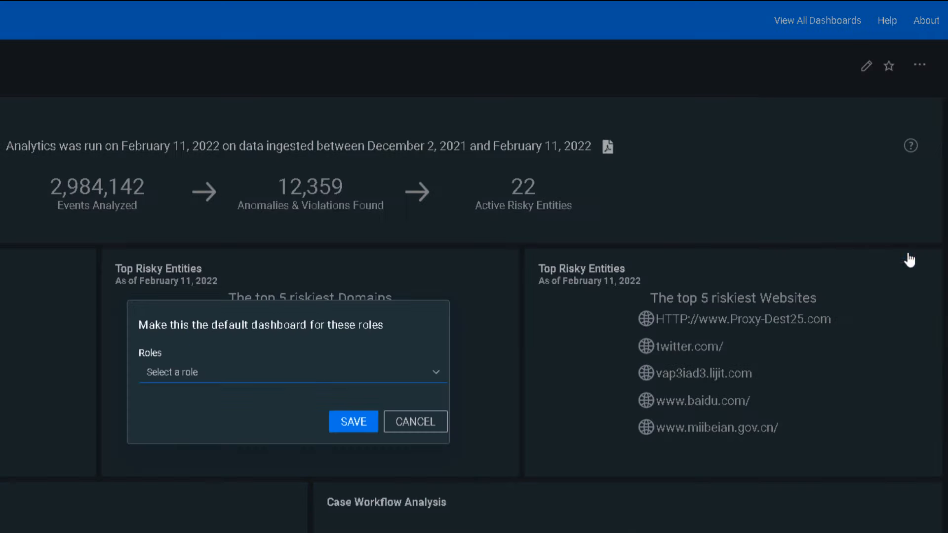
click(437, 377)
click(324, 418)
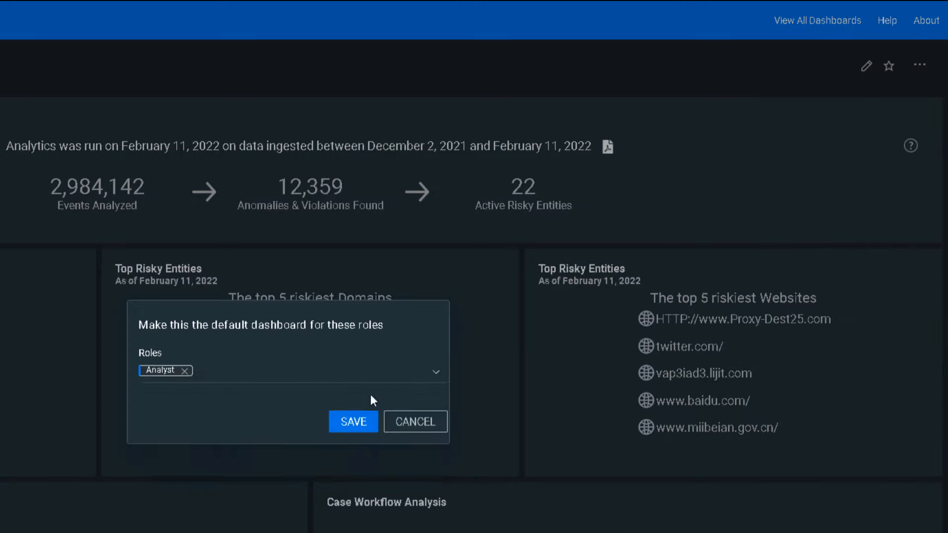
click(435, 374)
click(338, 420)
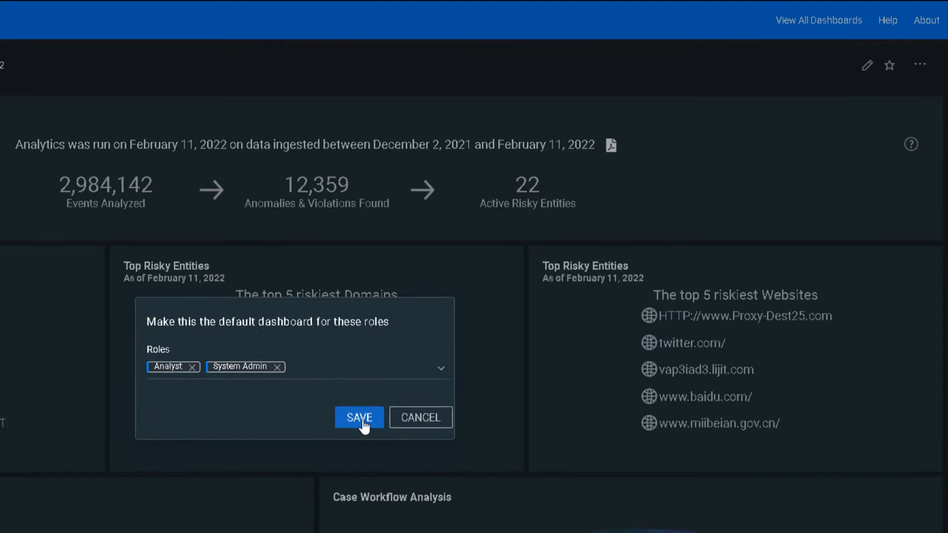
click(361, 419)
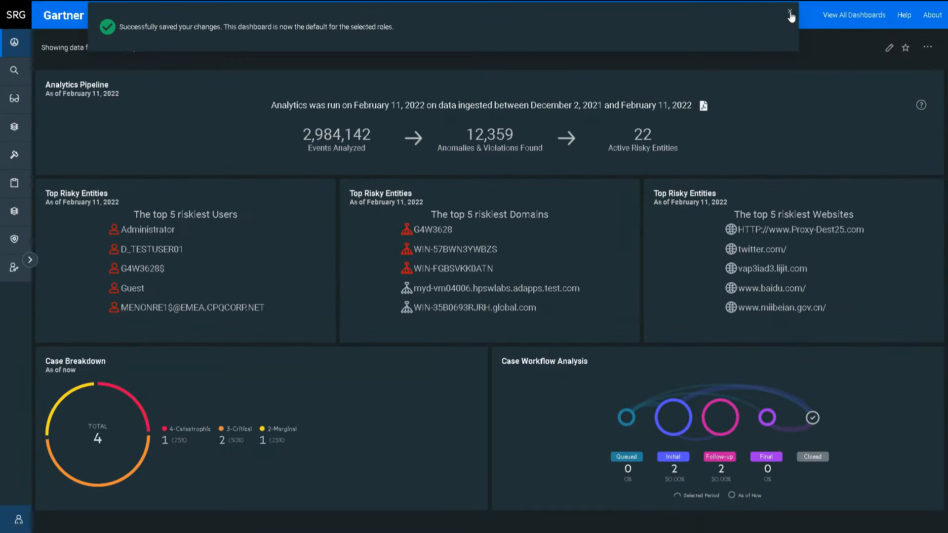
click(790, 12)
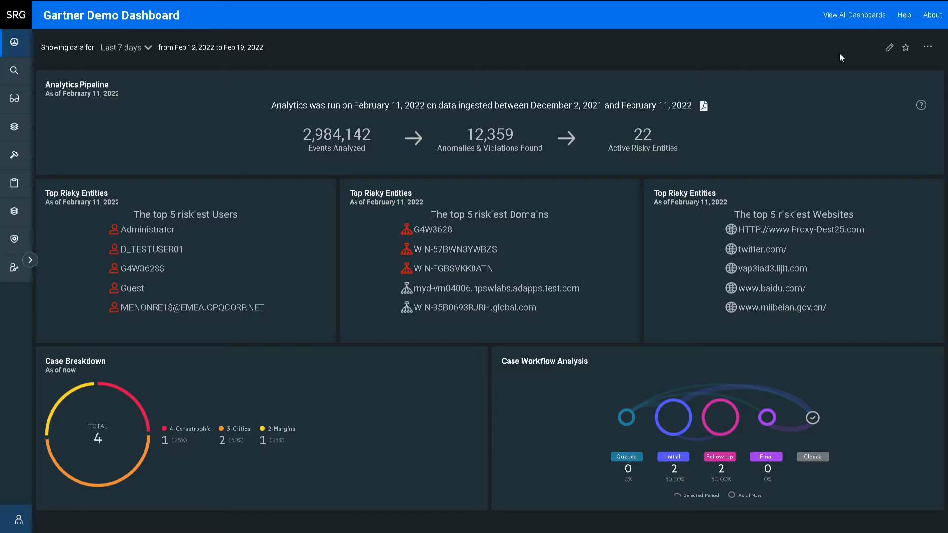
- Create a user with an e-mail, first and last name, and the Analyst role
click(34, 259)
click(109, 269)
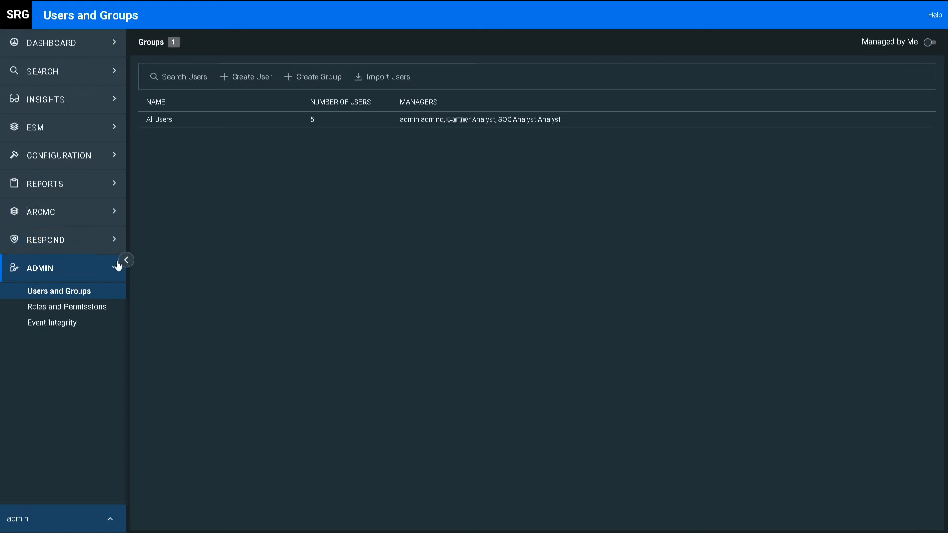
click(259, 77)
key(Tab)
text(GartnerAnalyst)
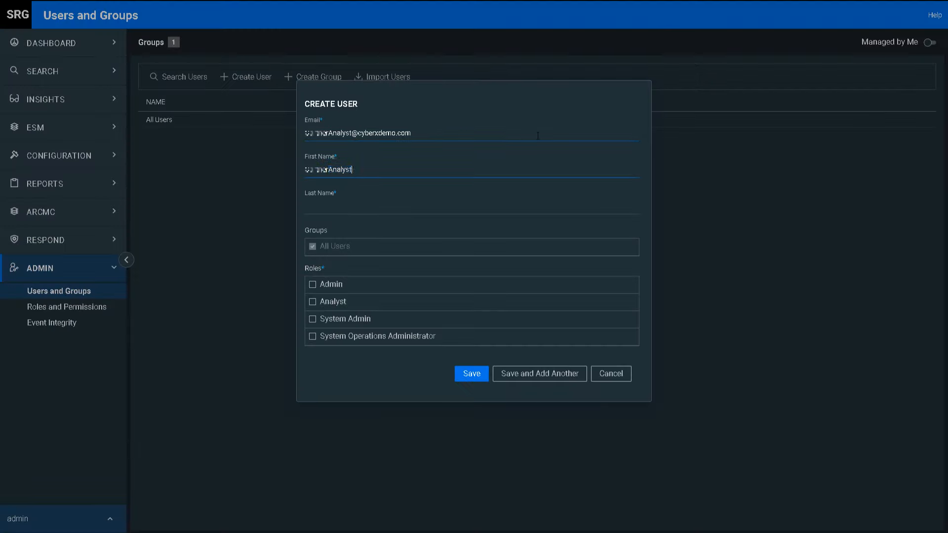
key(BackSpace)
key(BackSpace)
key(BackSpace)
key(BackSpace)
key(BackSpace)
key(BackSpace)
key(BackSpace)
key(Tab)
text(Analyst)
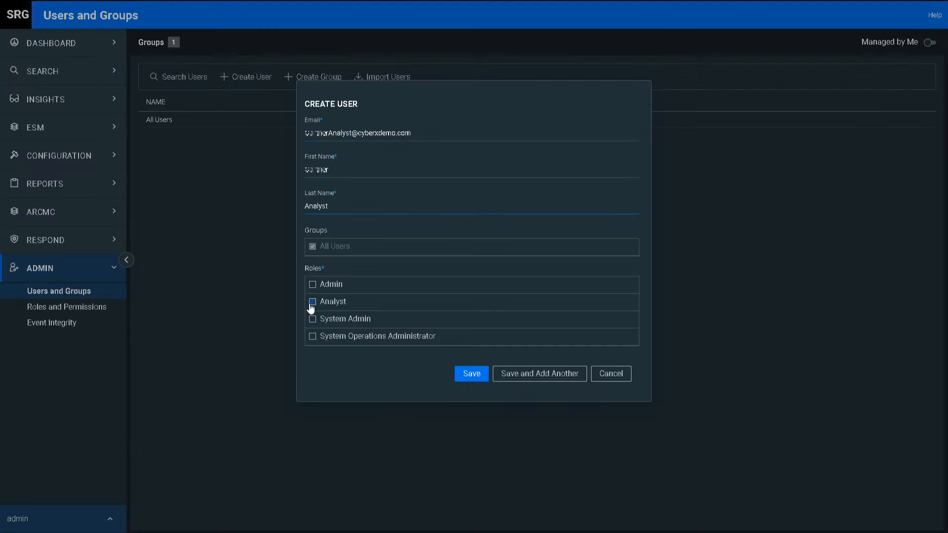
click(313, 302)
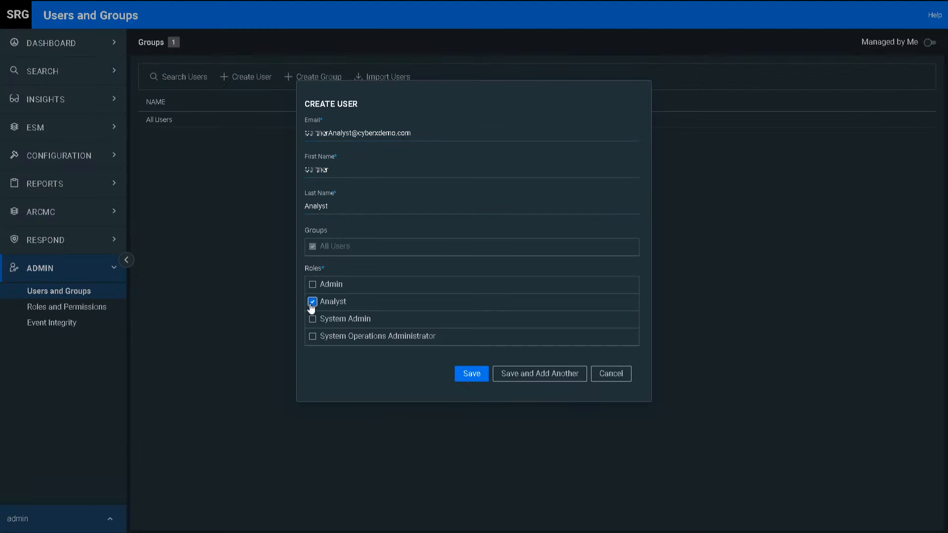
click(473, 378)
- Review the Admin role's permissions, then log out
click(89, 311)
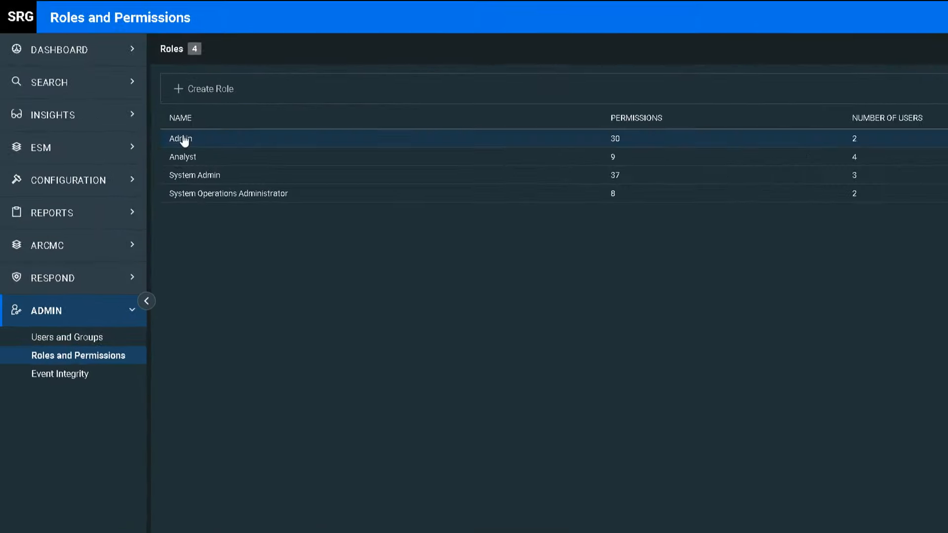
click(159, 121)
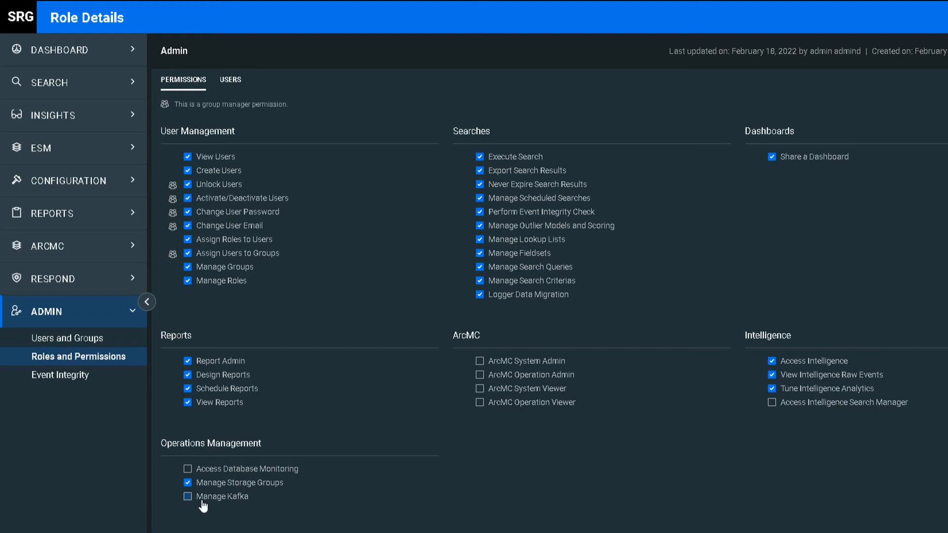
click(117, 529)
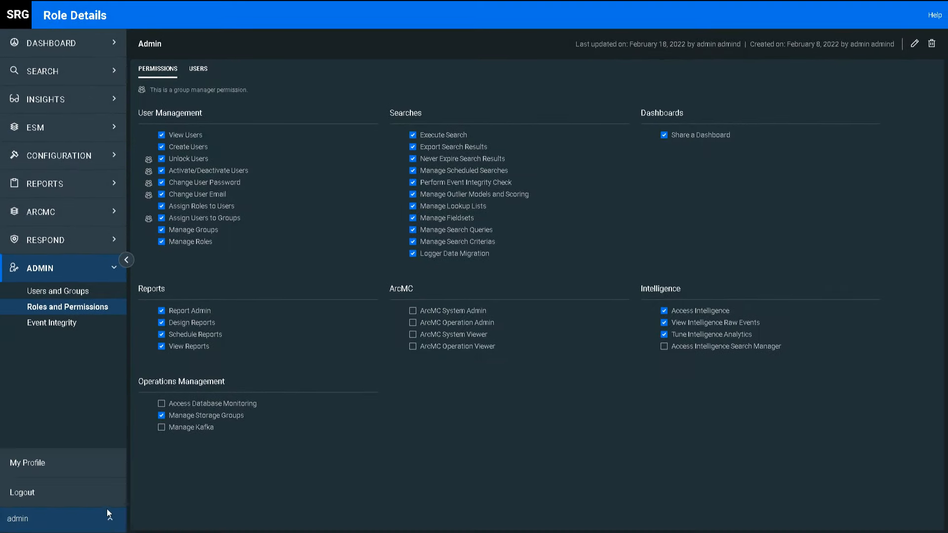
click(55, 494)
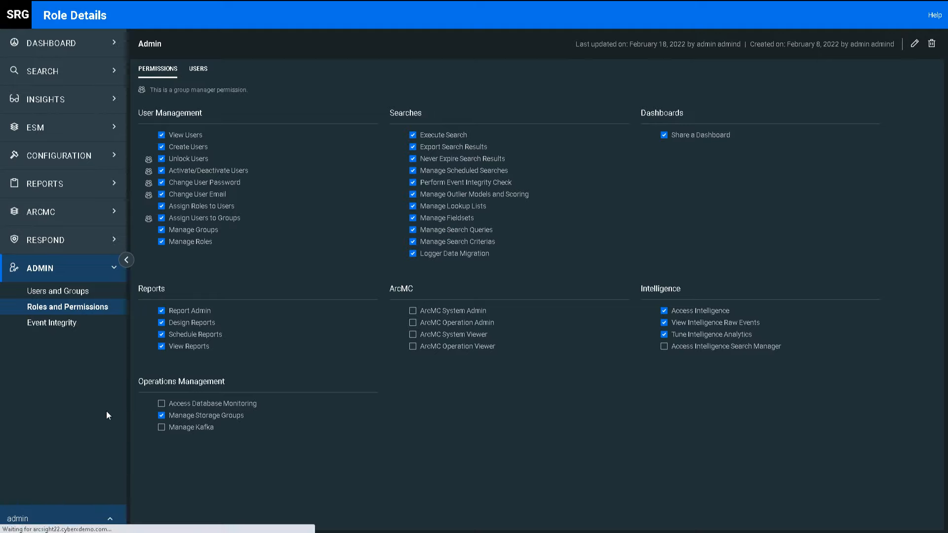
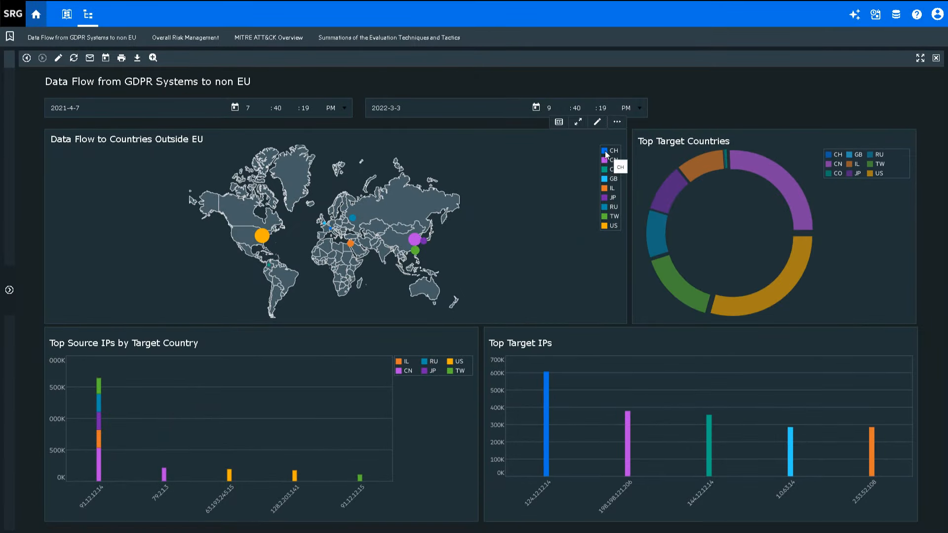
click(606, 159)
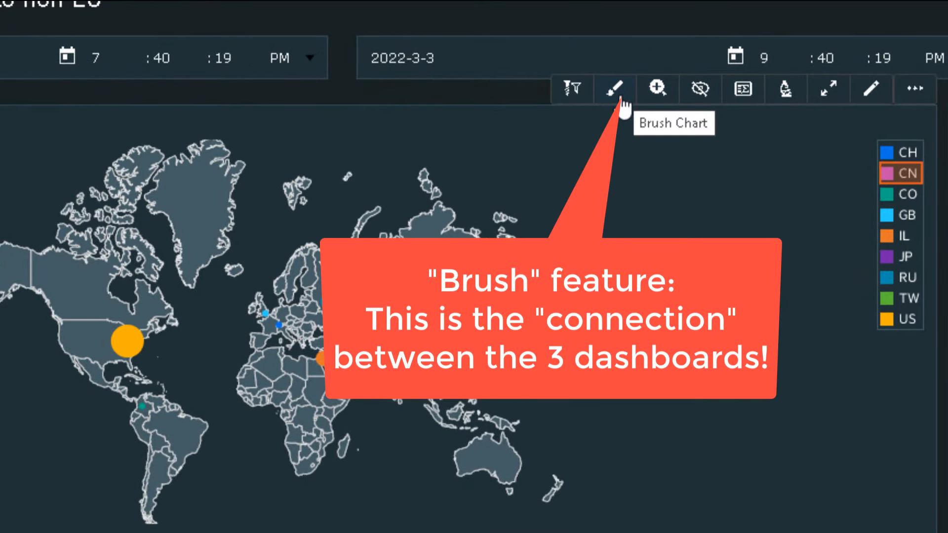
click(621, 98)
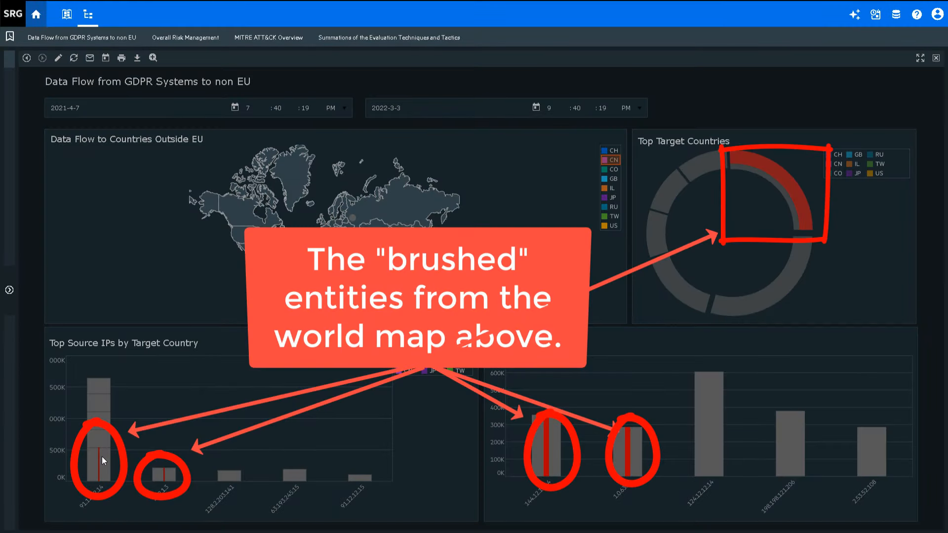
mouse_move(102, 457)
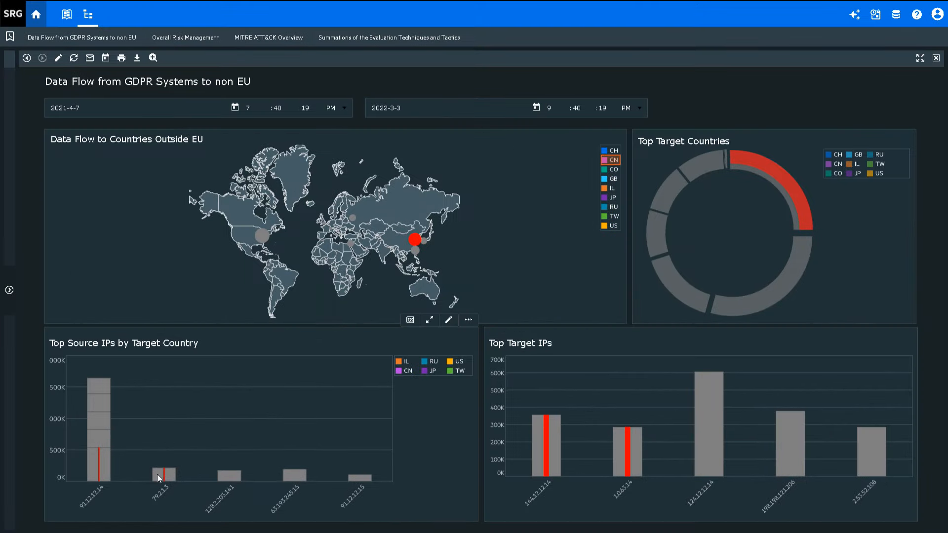
mouse_move(164, 474)
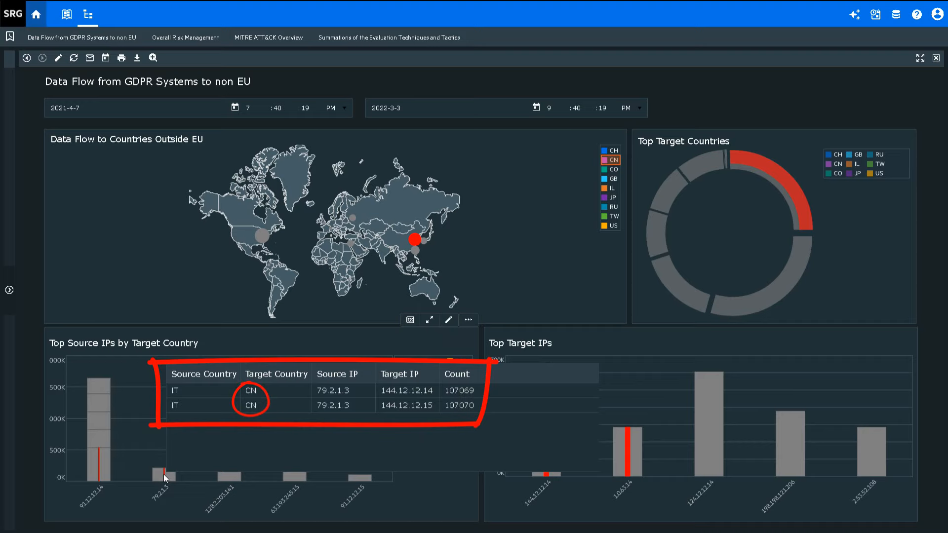
mouse_move(540, 459)
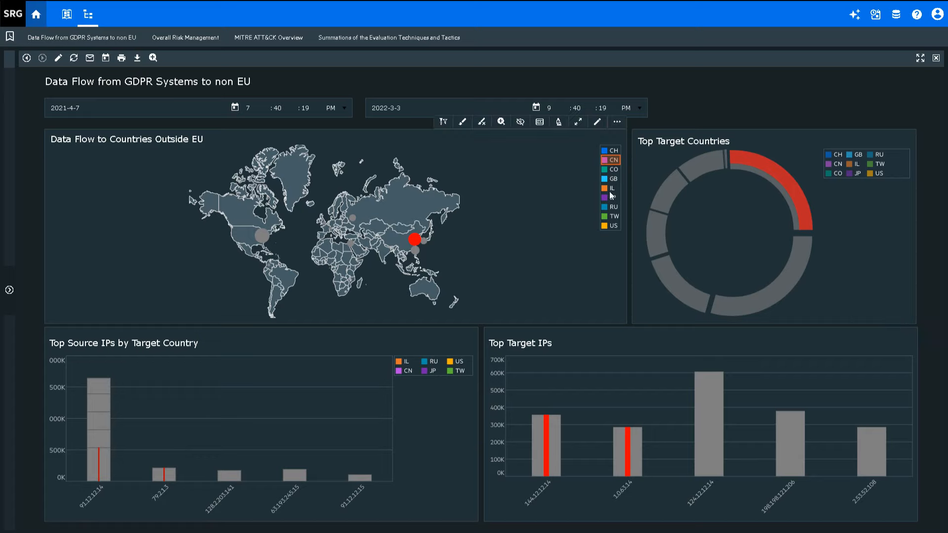
click(482, 122)
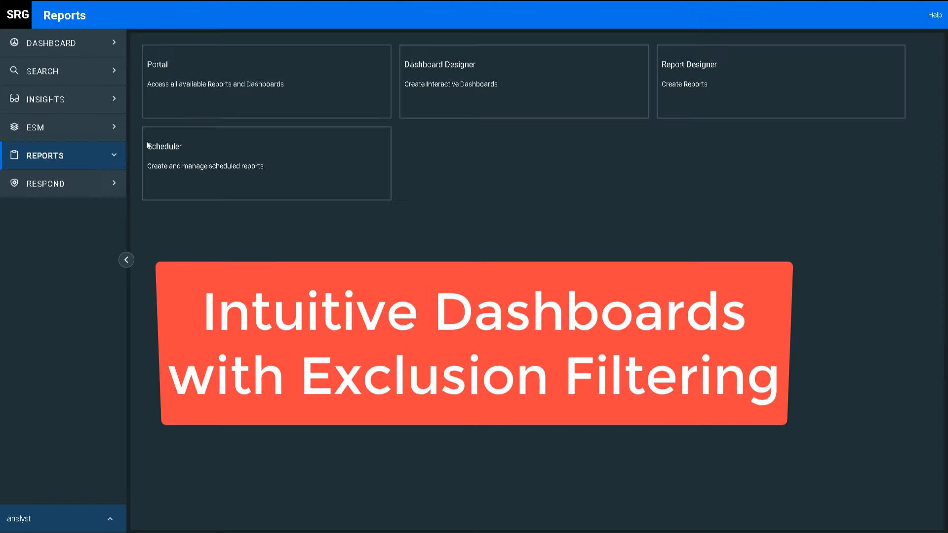
- Find and open the Attack and Suspicious Activities Overview dashboard, and set its start date to 2022-1-1
click(184, 99)
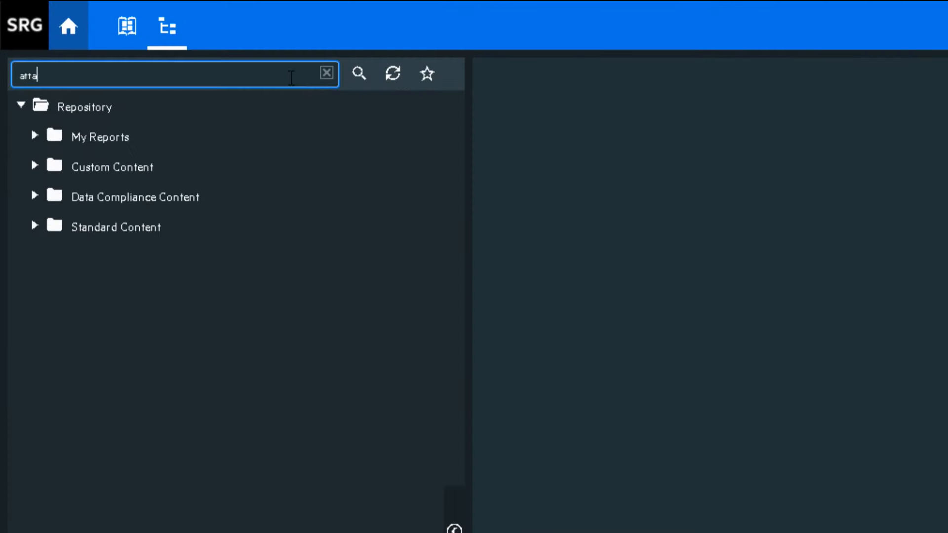
text(cks and suspicious)
key(Return)
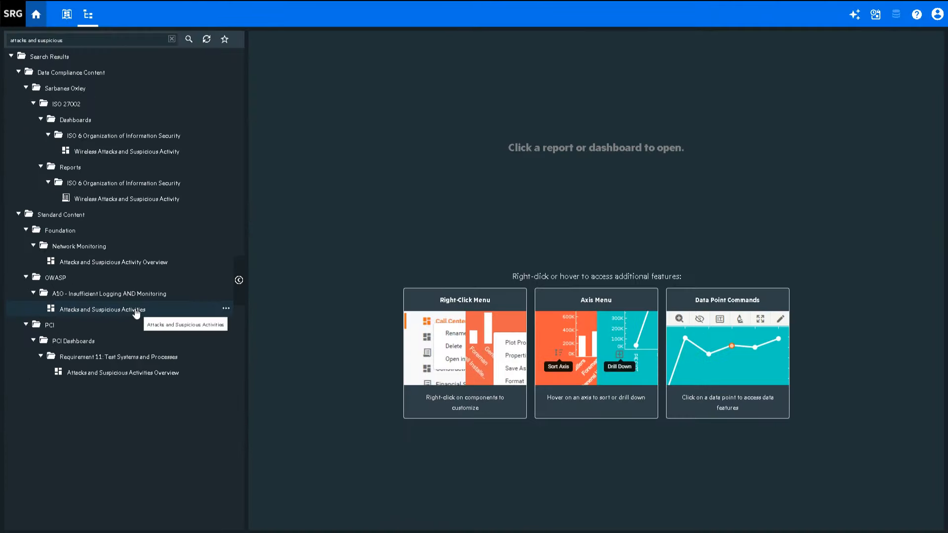
click(136, 310)
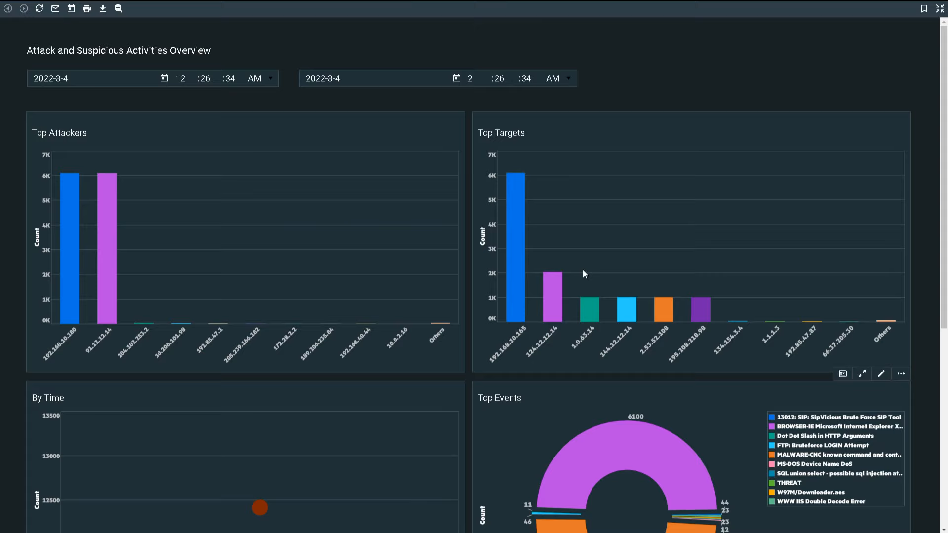
click(164, 78)
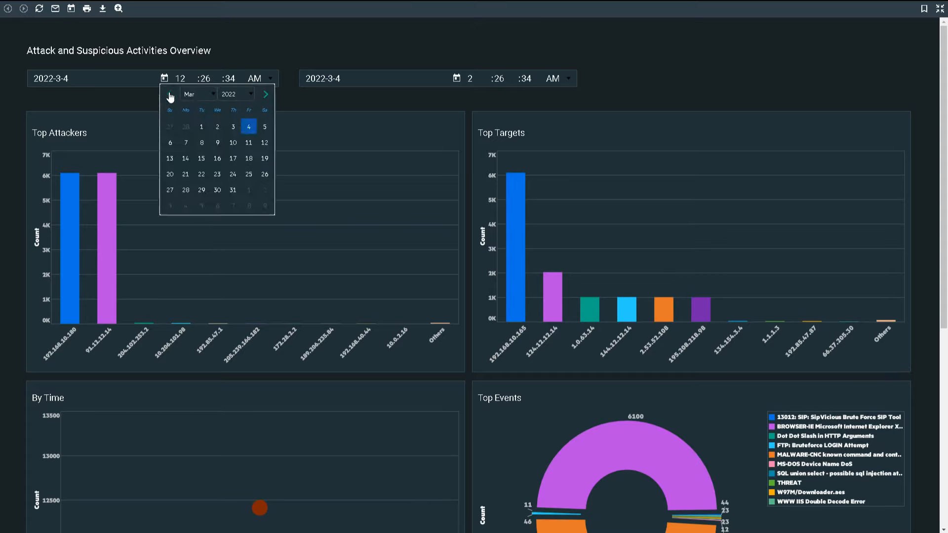
click(170, 96)
click(171, 96)
click(265, 127)
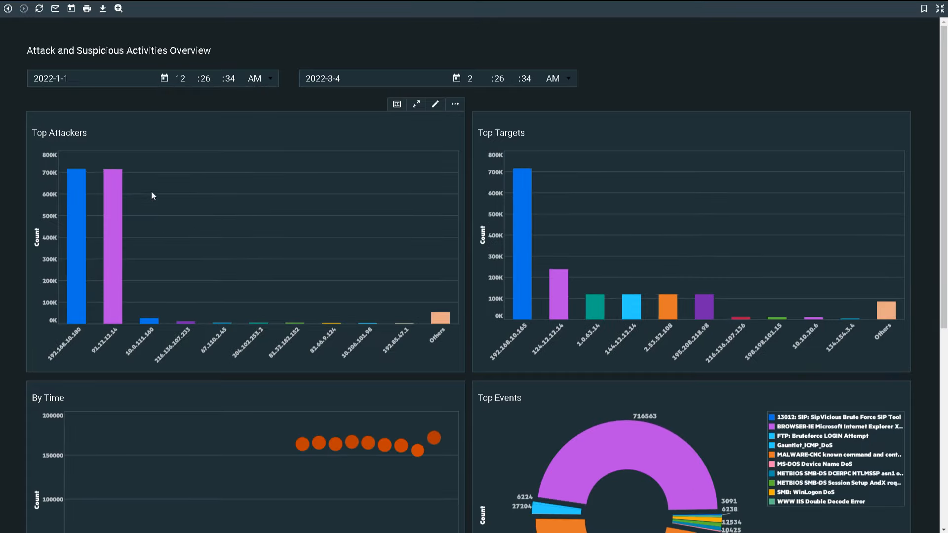
- Exclude attackers 91.12.12.14 and 192.168.10.180 from the Top Attackers chart
click(121, 207)
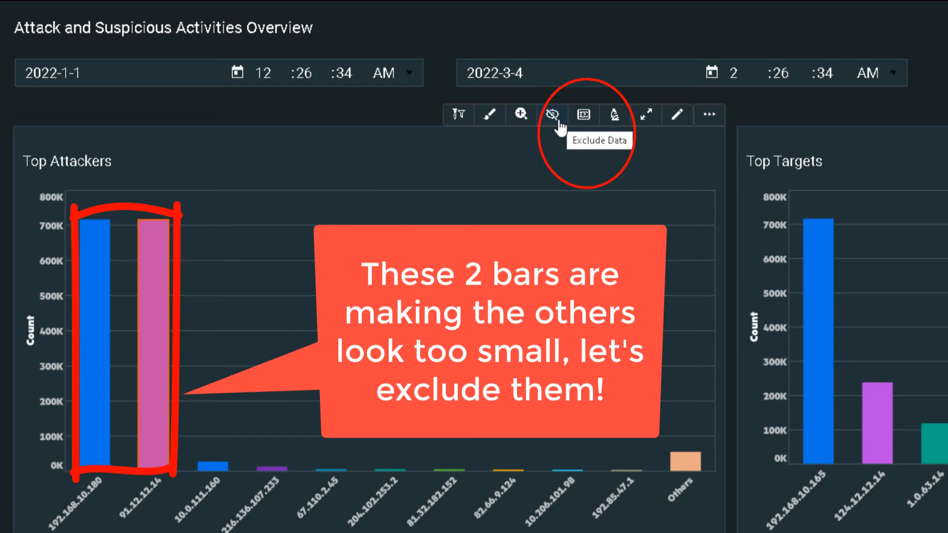
click(558, 123)
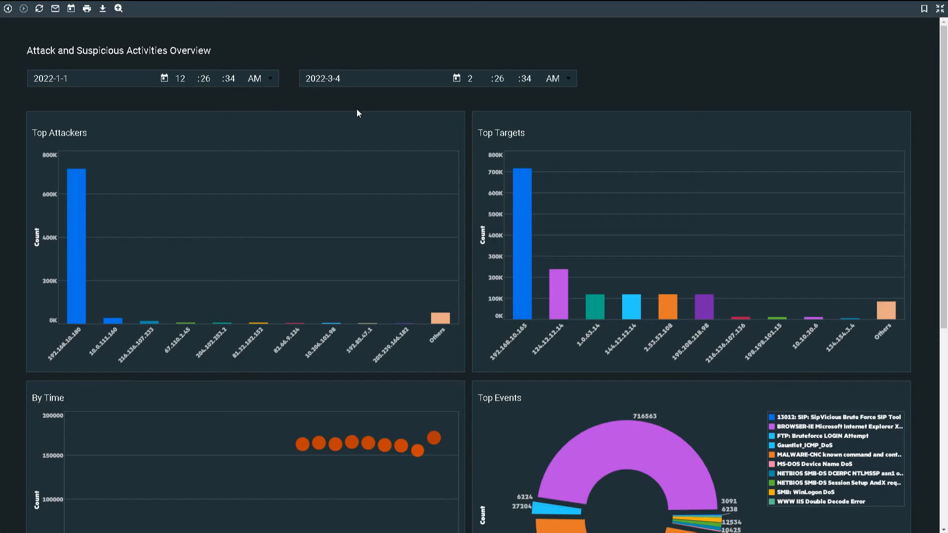
click(82, 225)
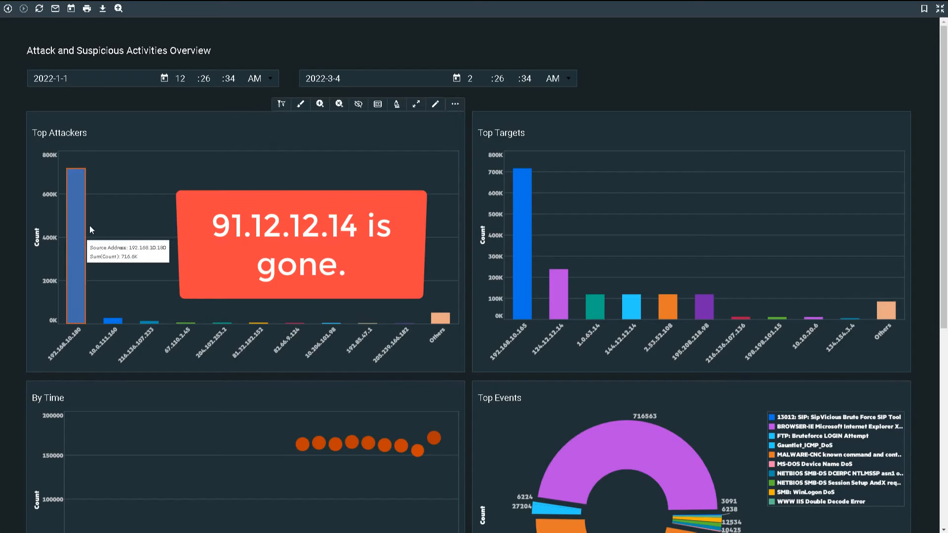
click(359, 105)
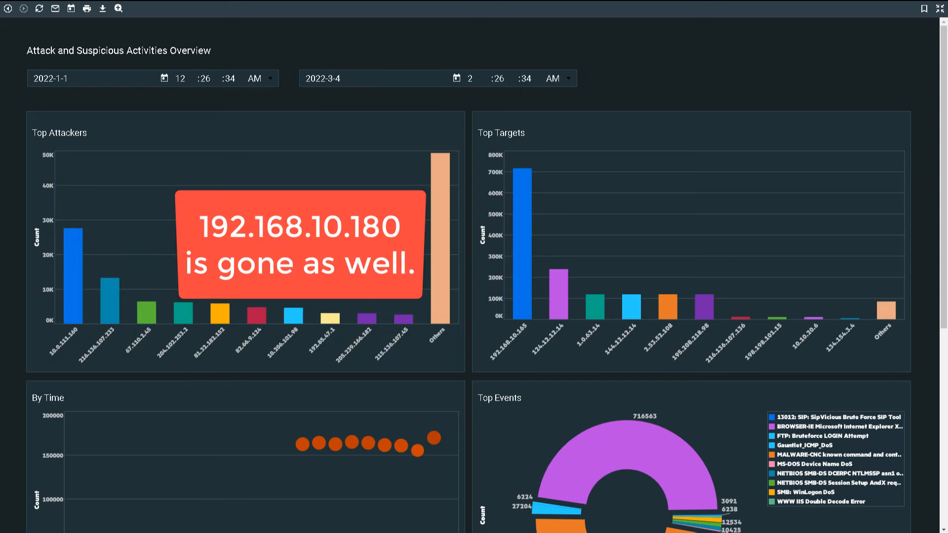
- Brush attacker 10.0.111.160 across all charts and review its Gauntlet_ICMP_DoS events down to the events table
scroll(261, 57, down, 1)
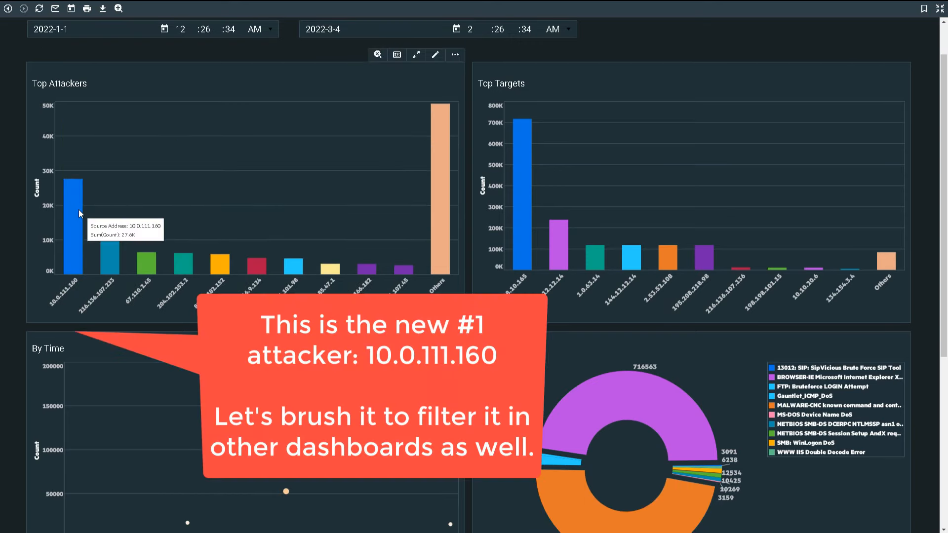
click(78, 210)
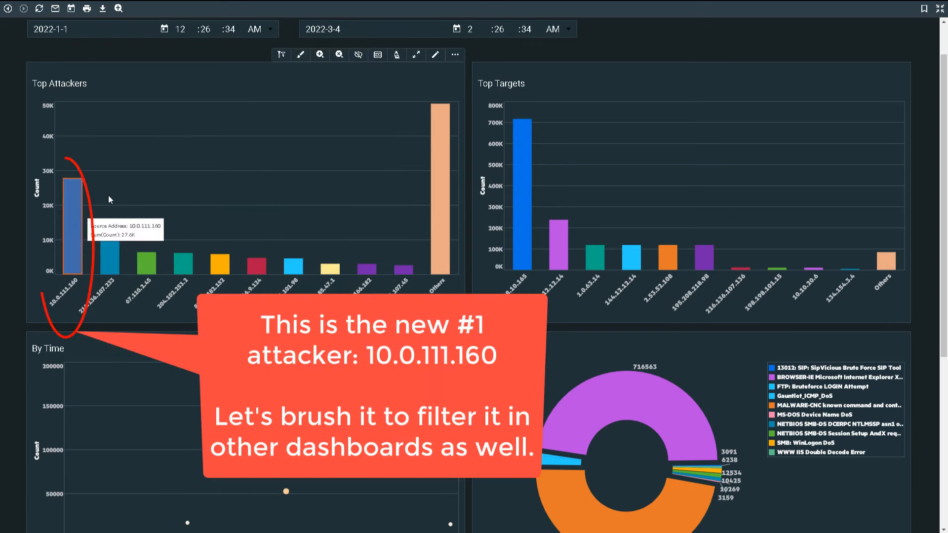
click(303, 56)
scroll(499, 144, down, 1)
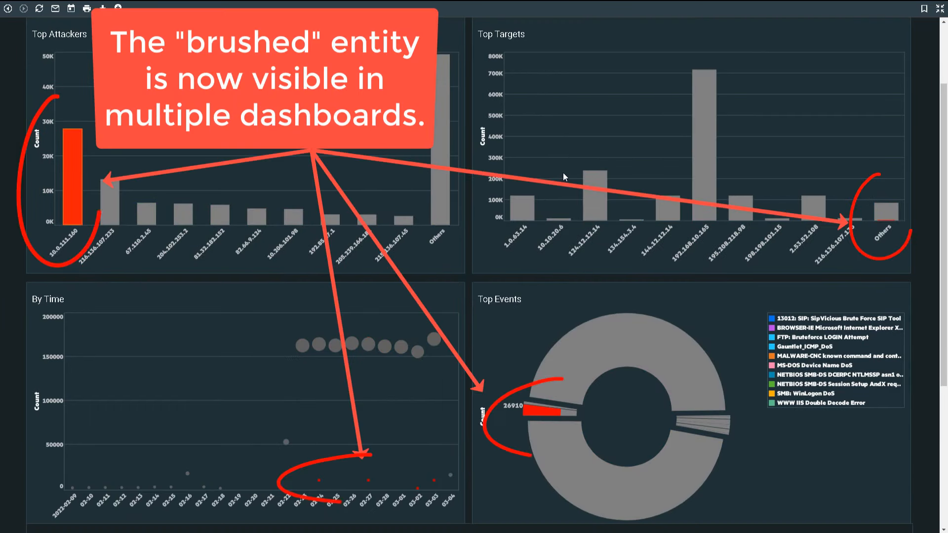
mouse_move(538, 411)
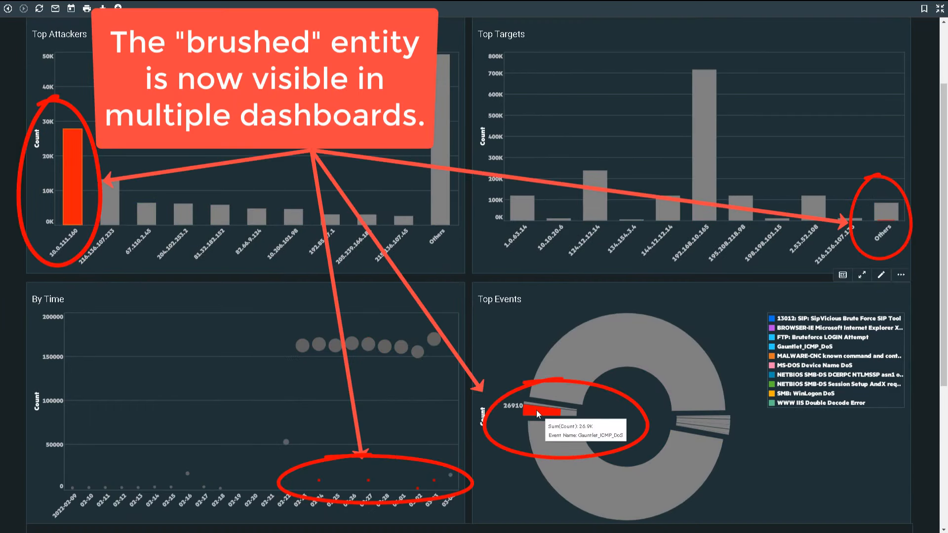
mouse_move(320, 481)
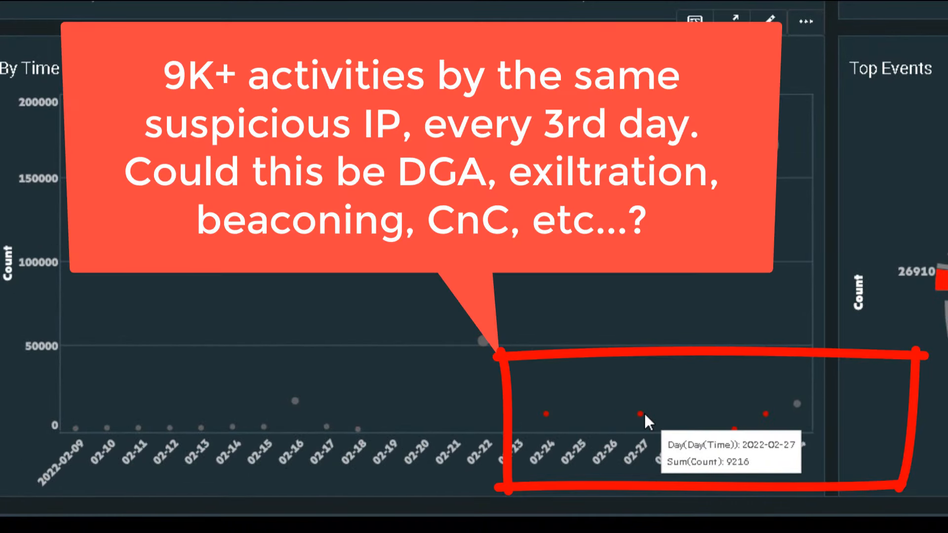
mouse_move(736, 429)
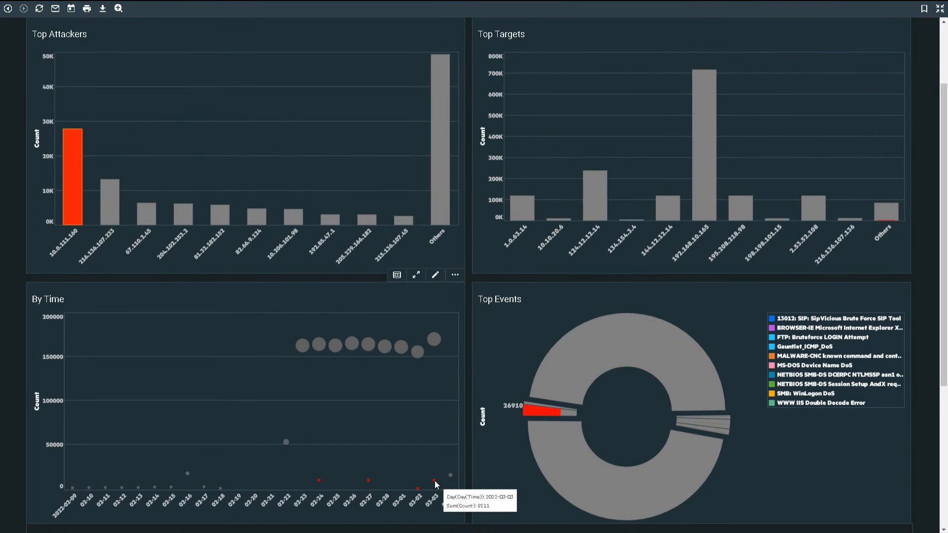
scroll(350, 455, down, 5)
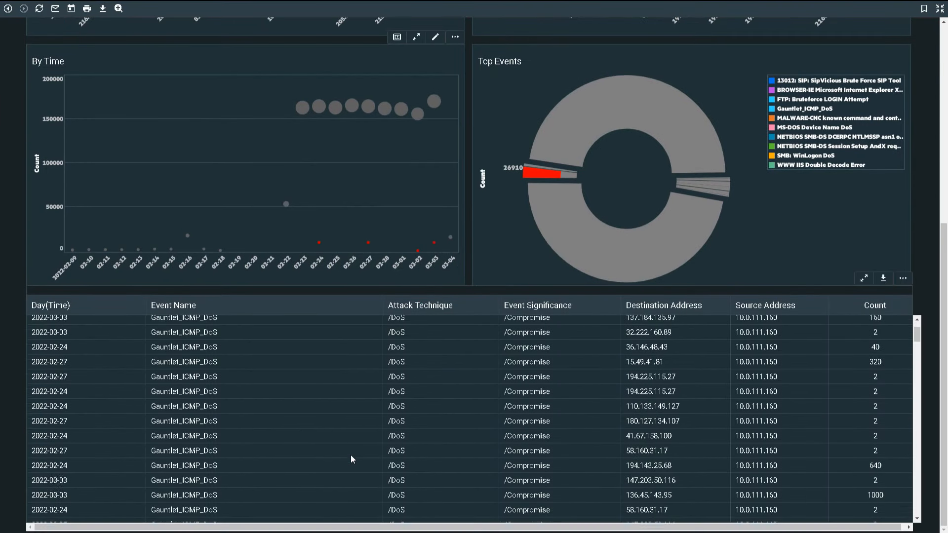
scroll(350, 457, down, 3)
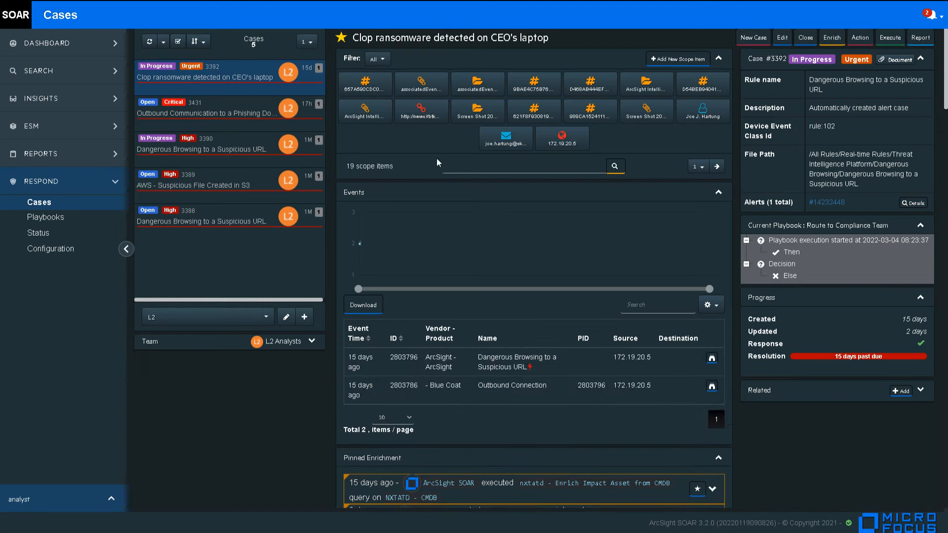
- Check a scope item's details, then open a risky user's anomalies from the Entity Priority dashboard
click(717, 167)
click(488, 92)
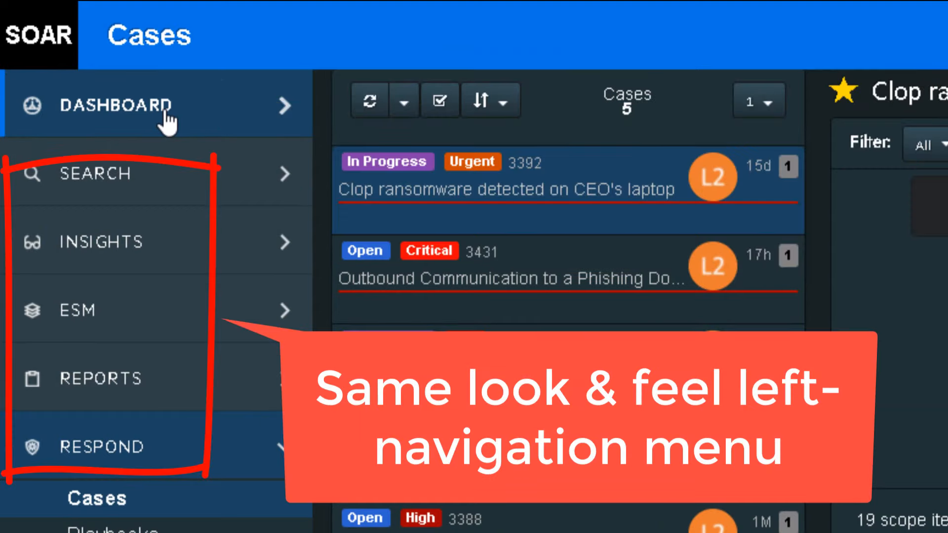
click(167, 113)
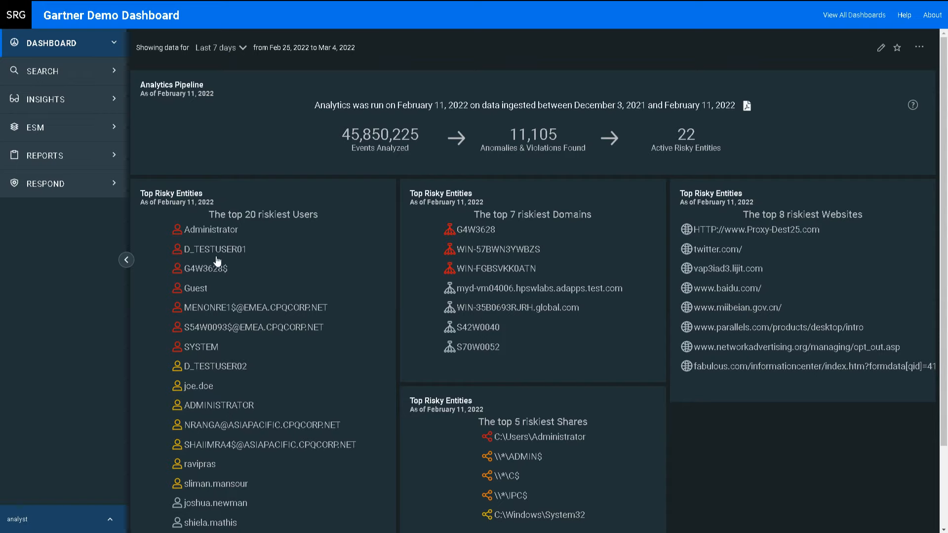
scroll(218, 262, down, 2)
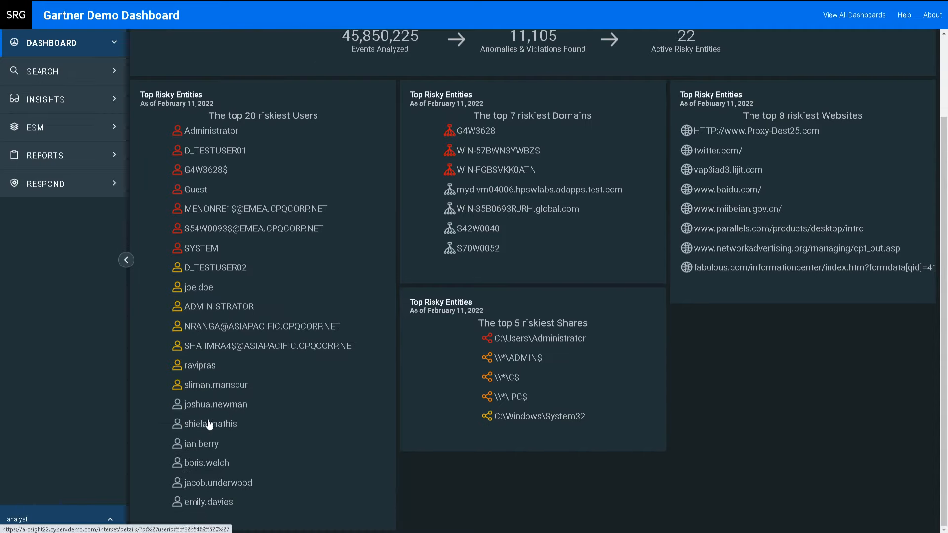
click(206, 406)
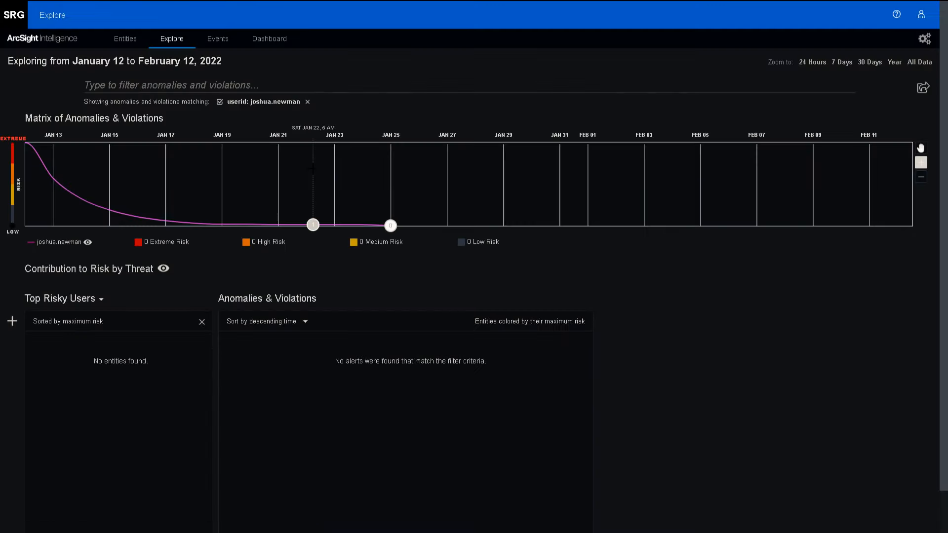
- Widen the timeline to Year, open the exfiltration anomaly and save its alert as a PDF
click(894, 63)
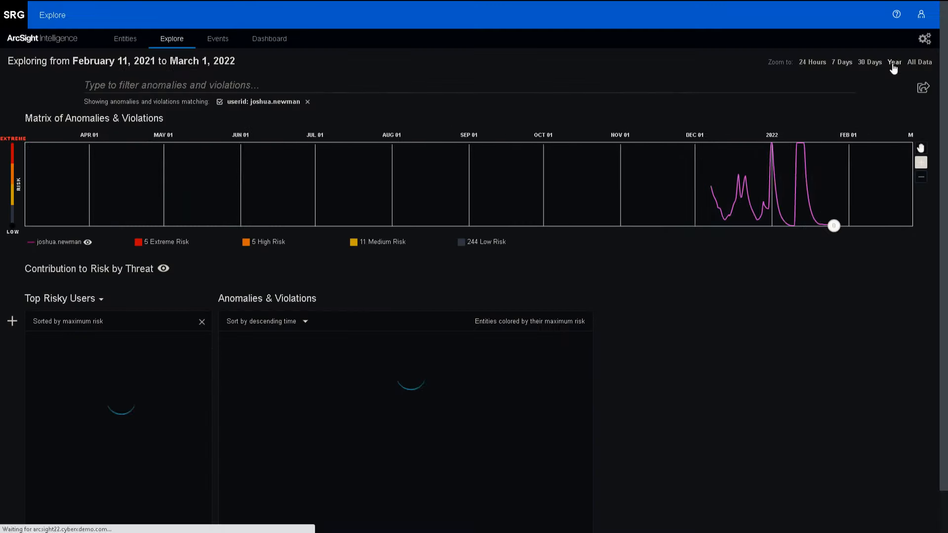
click(434, 345)
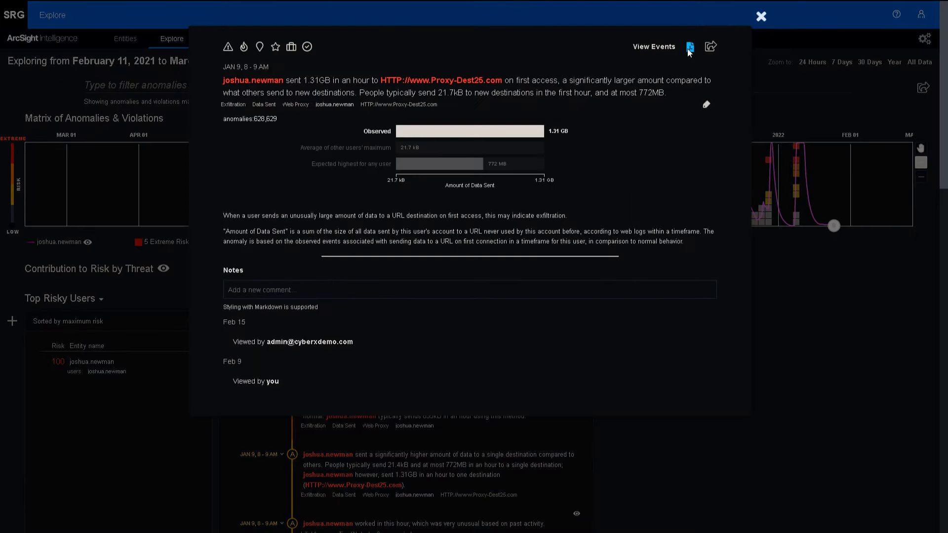
click(690, 47)
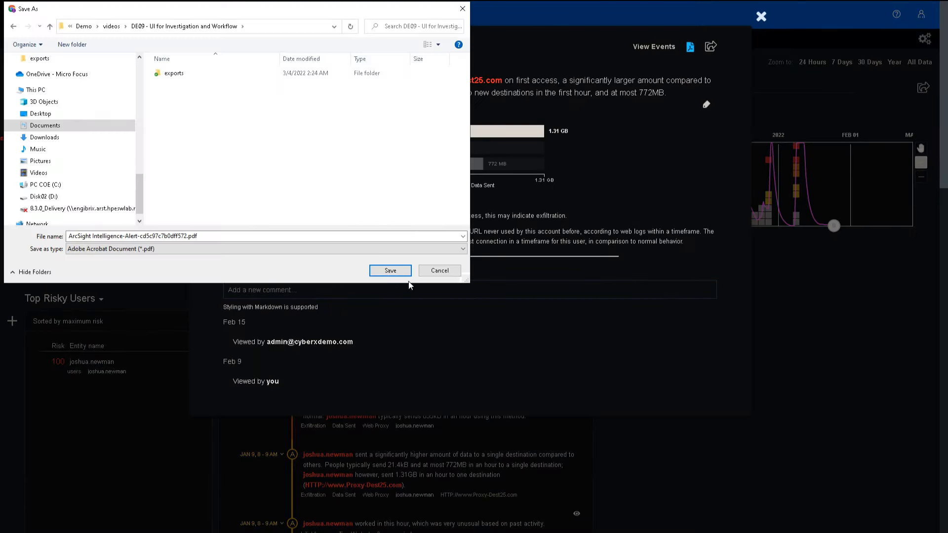
click(398, 276)
- Download the anomaly's raw events as associatedEvents.csv and close the anomaly details
click(654, 47)
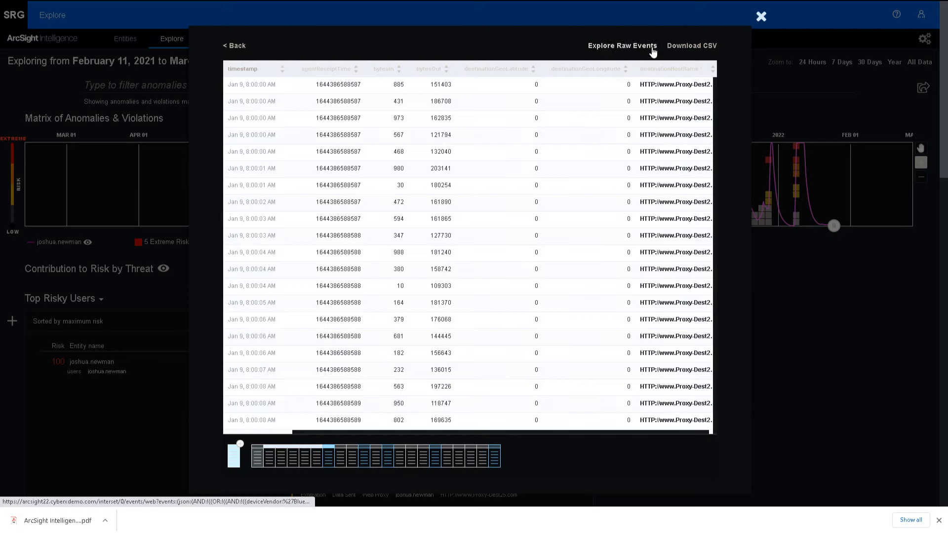
click(692, 45)
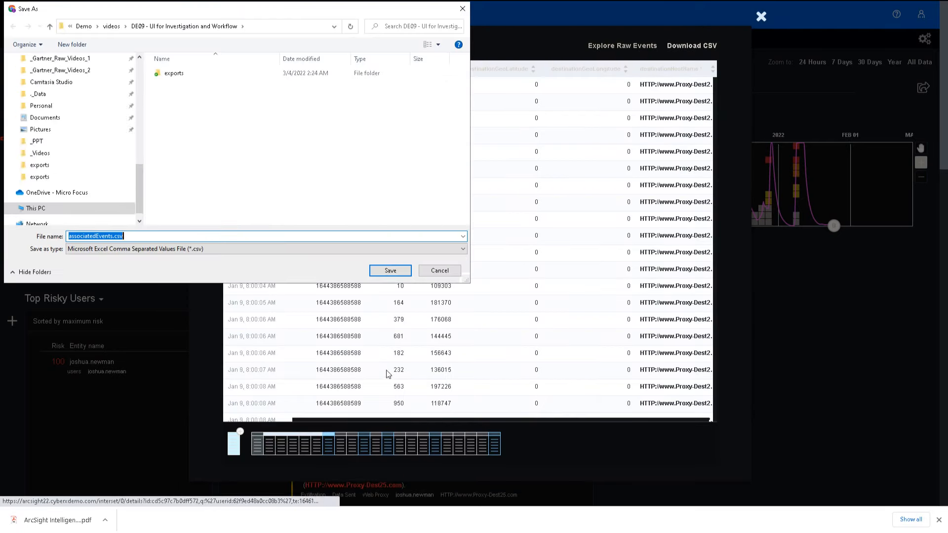
click(390, 271)
click(237, 46)
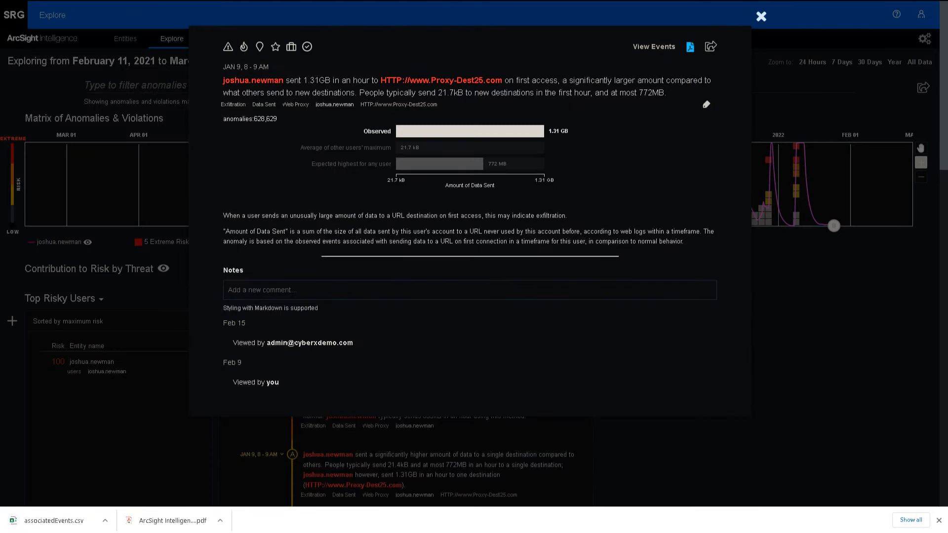
click(761, 17)
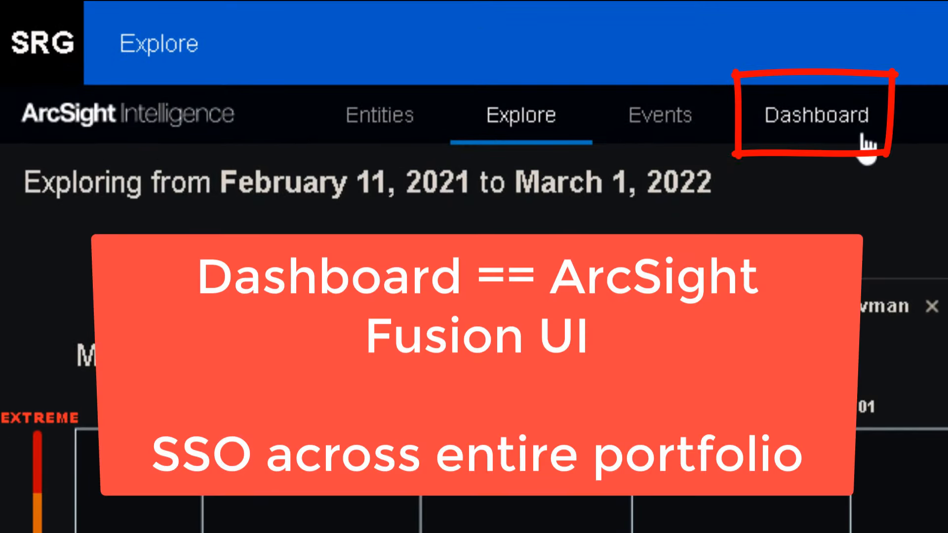
- Open the Clop ransomware case and post a UEBA-evidence comment with the alert PDF attached
click(810, 119)
click(36, 184)
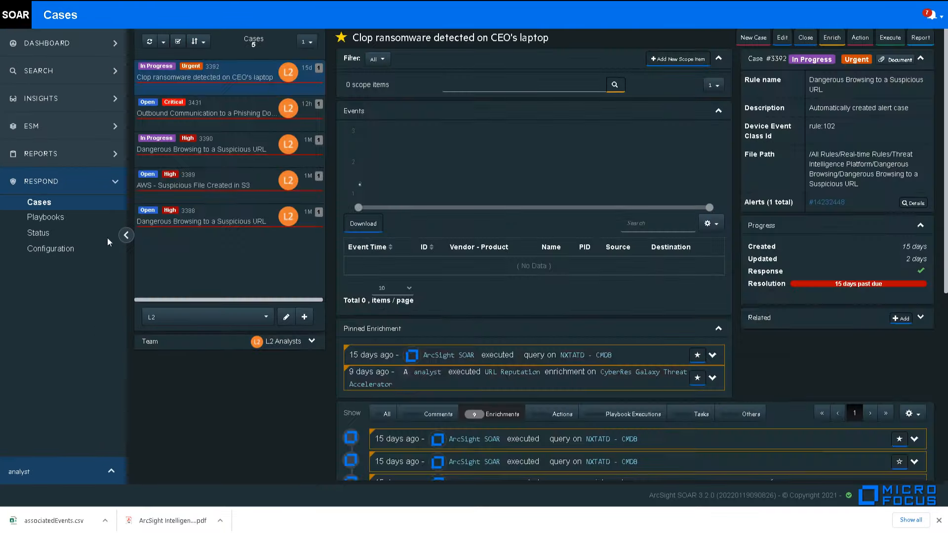
click(126, 235)
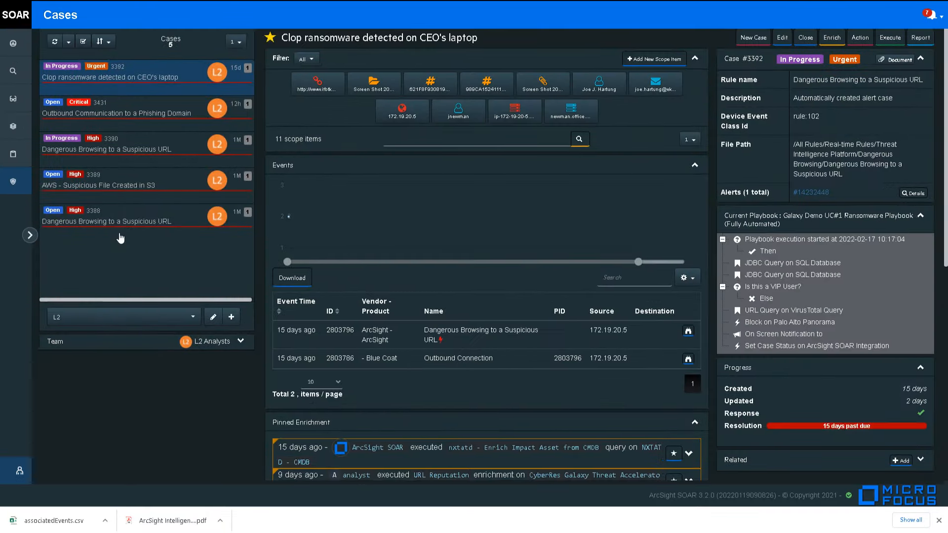
scroll(543, 296, down, 5)
text(Found new evidence from UEBA engine that he is a Top 10 Suspicious user because of his activity about 2 months ago.)
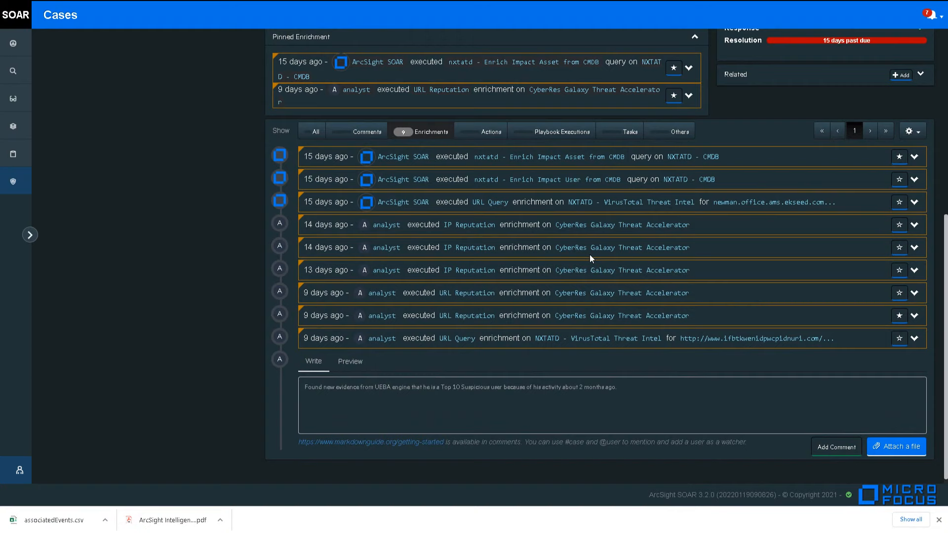
click(898, 447)
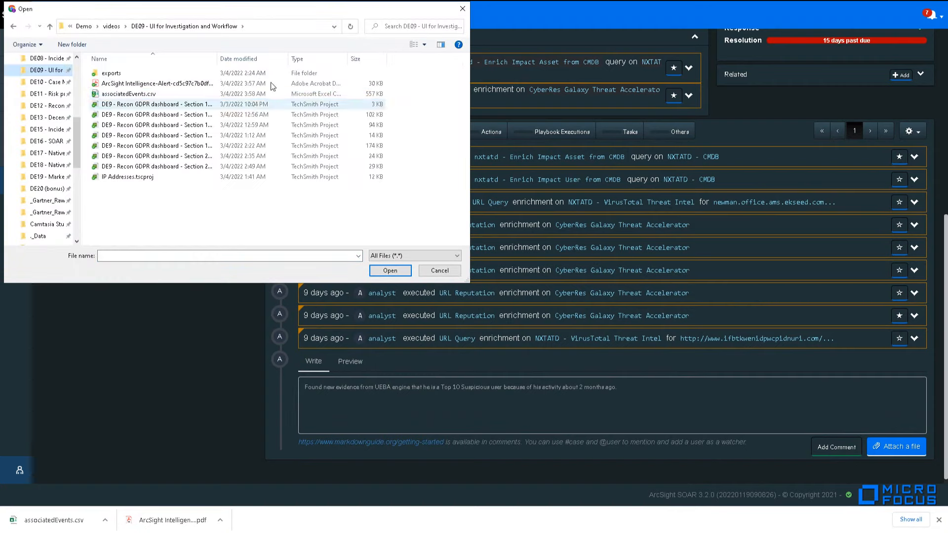
double_click(207, 93)
click(836, 446)
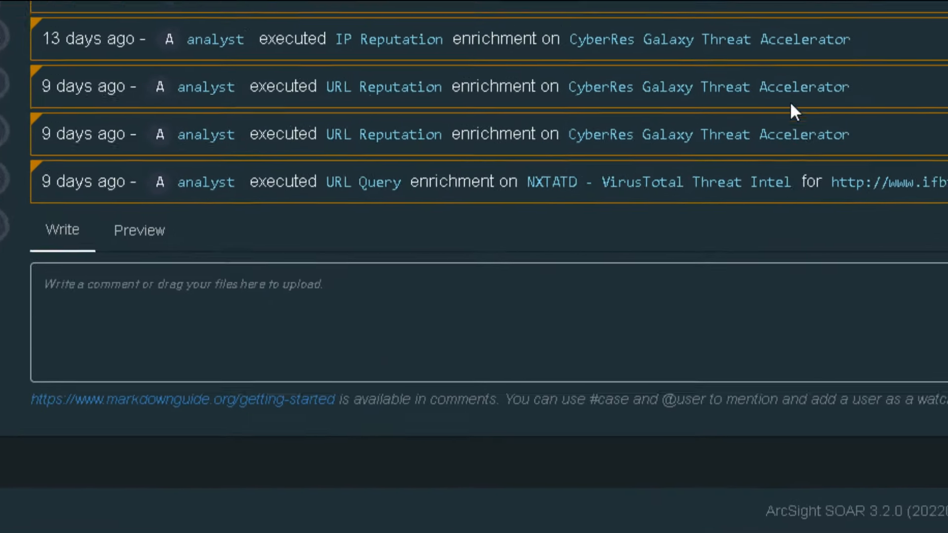
- Post a second comment on the case with associatedEvents.csv attached
click(523, 369)
text(Adding the raw events to the case, for forensics analysis team.)
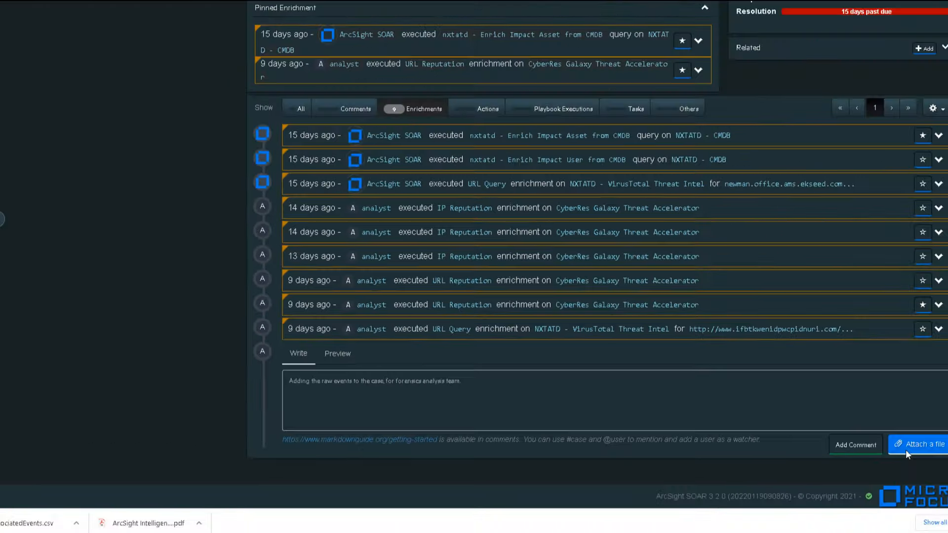
click(923, 445)
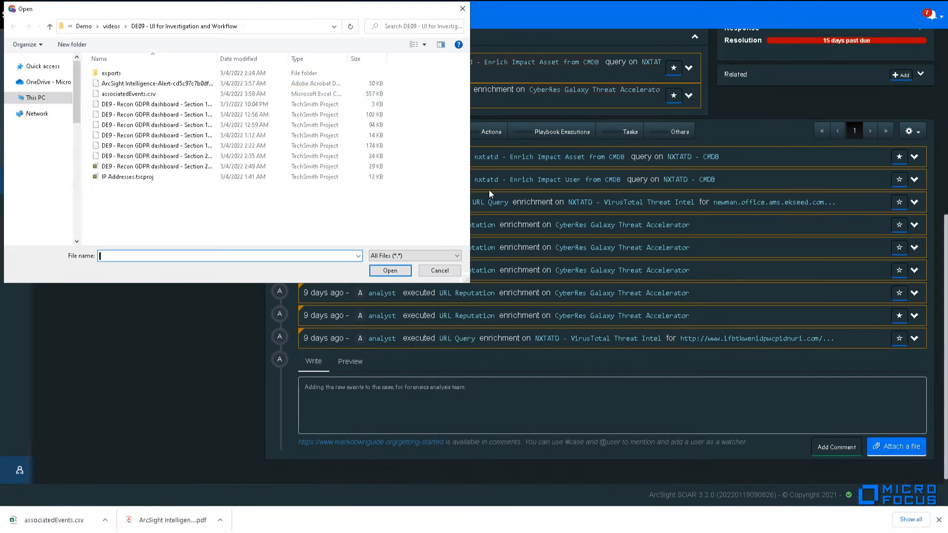
double_click(148, 98)
click(837, 447)
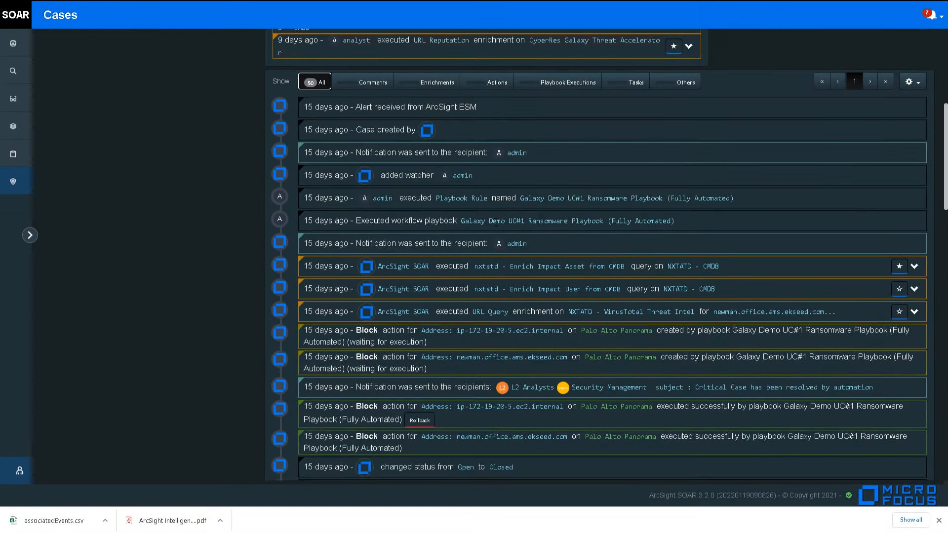
scroll(496, 223, down, 10)
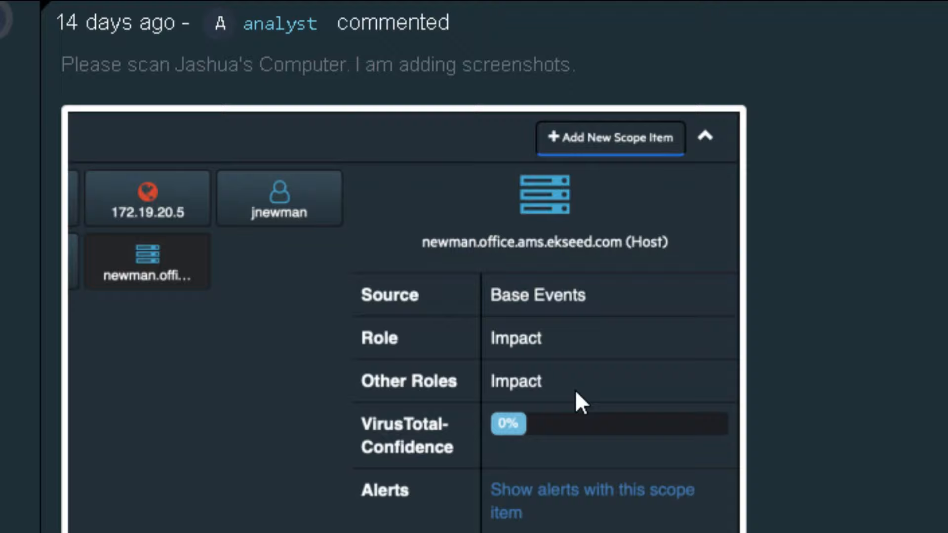
scroll(577, 394, down, 15)
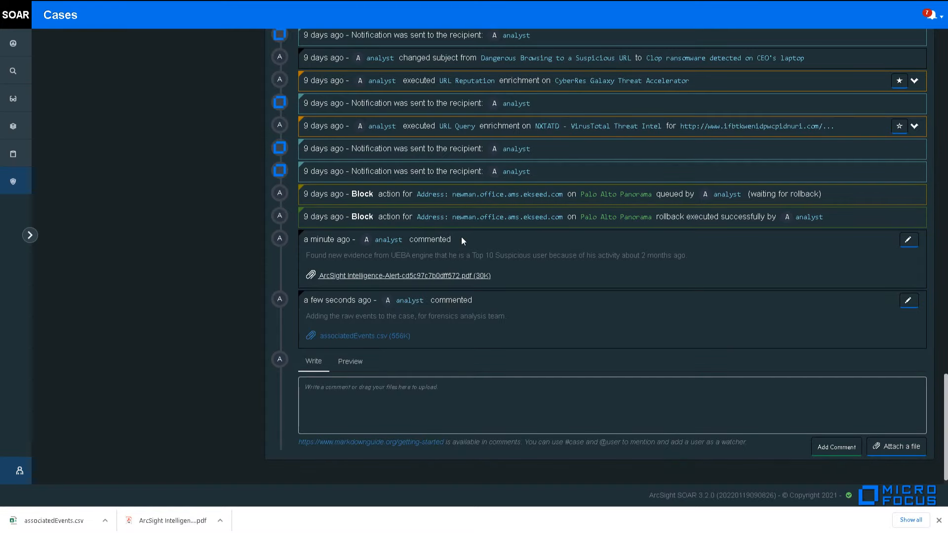
scroll(486, 232, up, 10)
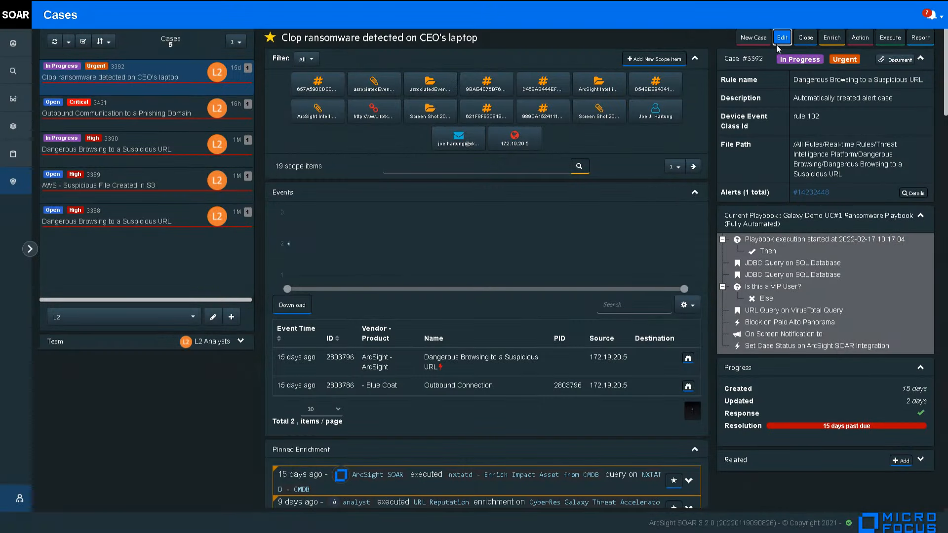
- Add the Phishing and Identity Theft labels to the case and save
click(782, 37)
click(509, 302)
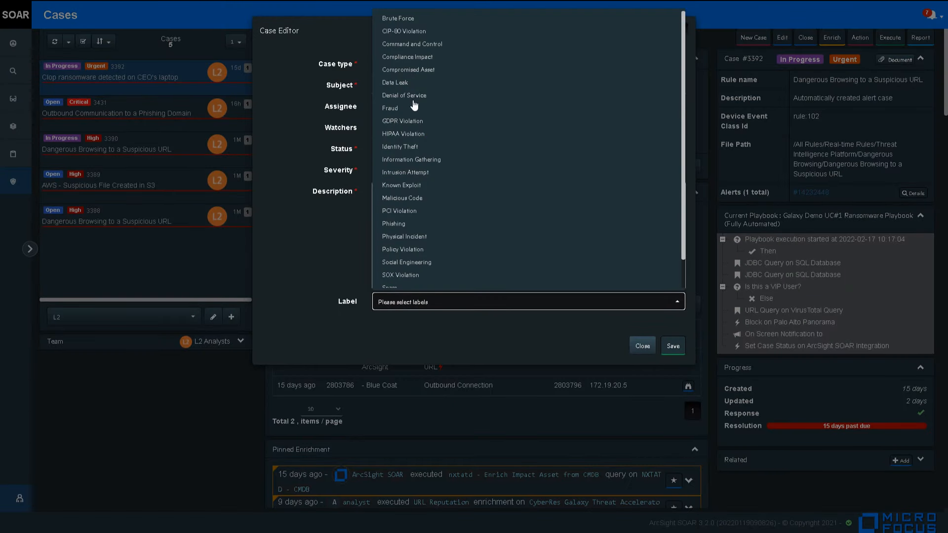
click(413, 225)
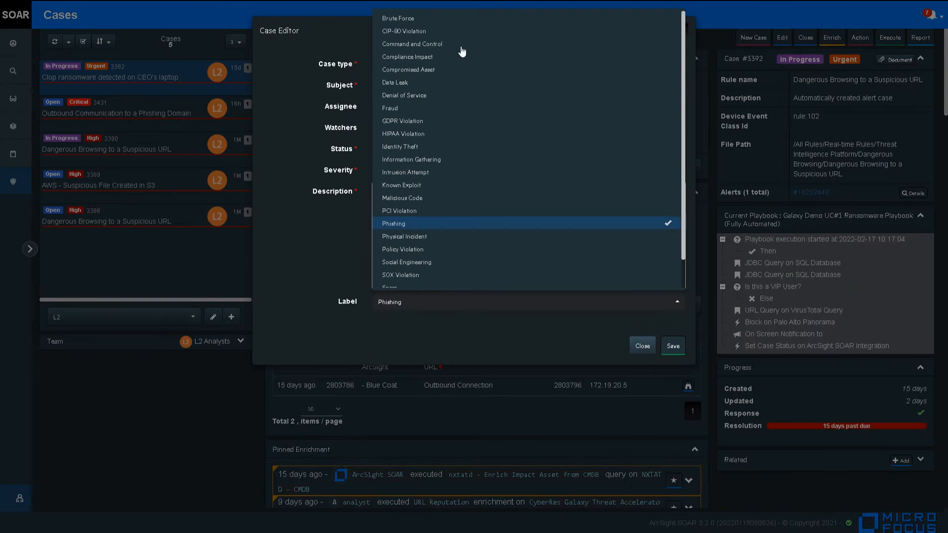
click(414, 147)
click(673, 346)
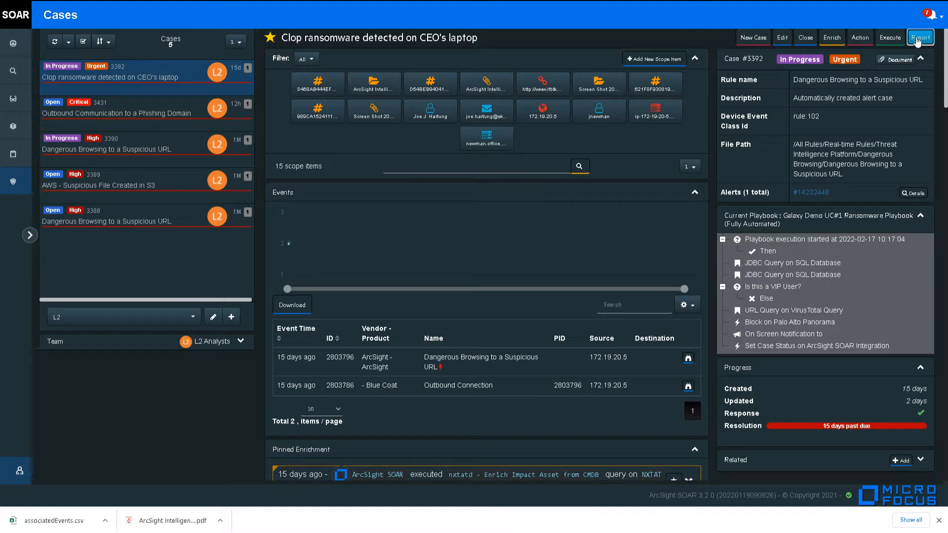
- Generate the Detailed Case Report PDF, open it and page through summary, timeline and last page
click(918, 41)
click(390, 272)
click(84, 521)
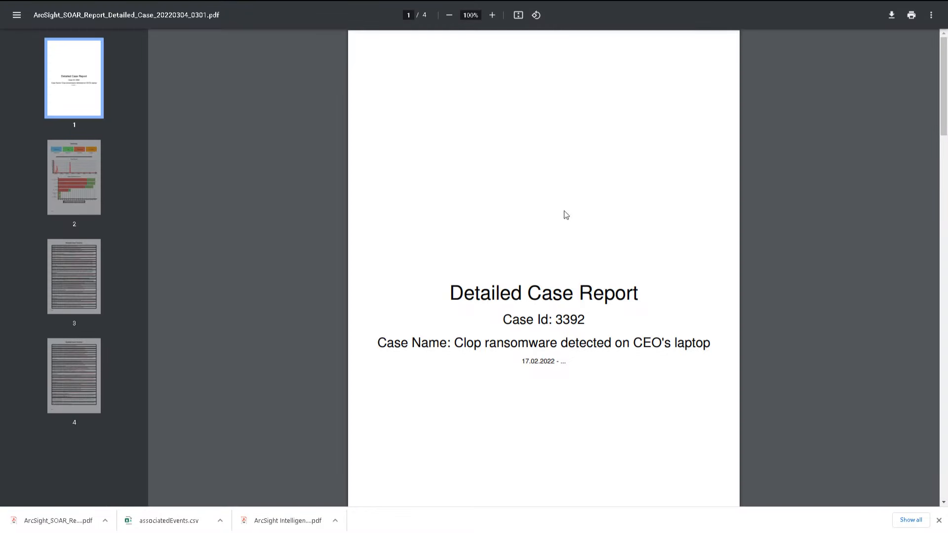
click(100, 184)
click(63, 276)
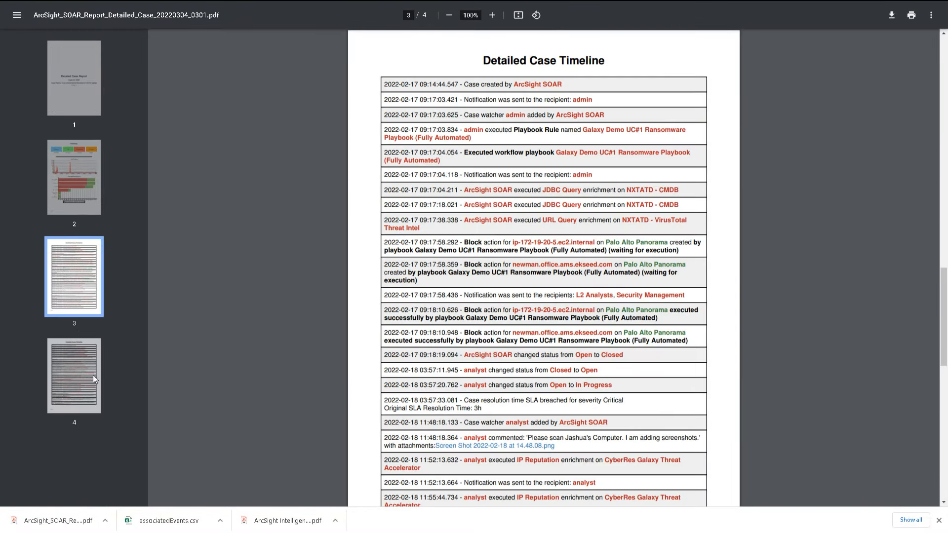
click(93, 375)
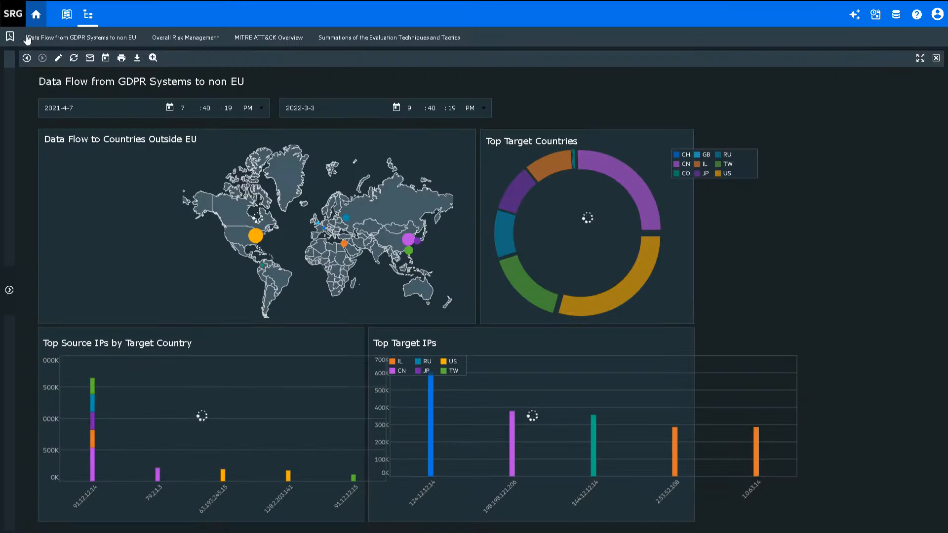
- Run a new Recon search for any ip = 91.12.12.14 over Year to date with the Custom fieldset
click(40, 22)
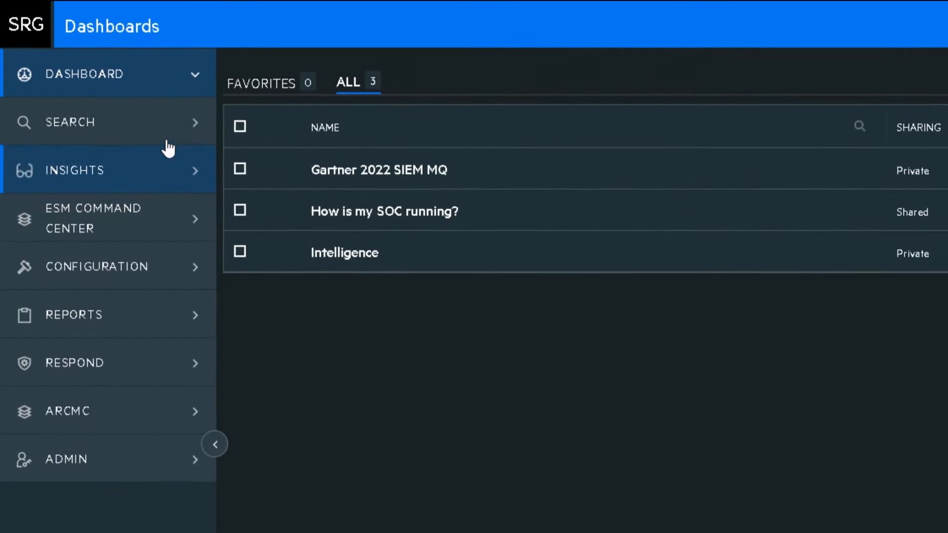
click(126, 101)
click(215, 444)
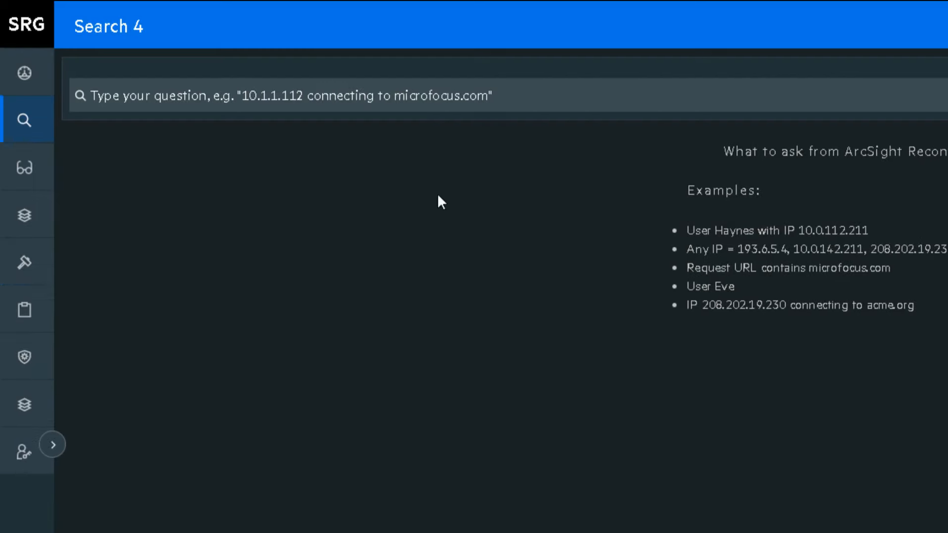
text(91.12.12.14)
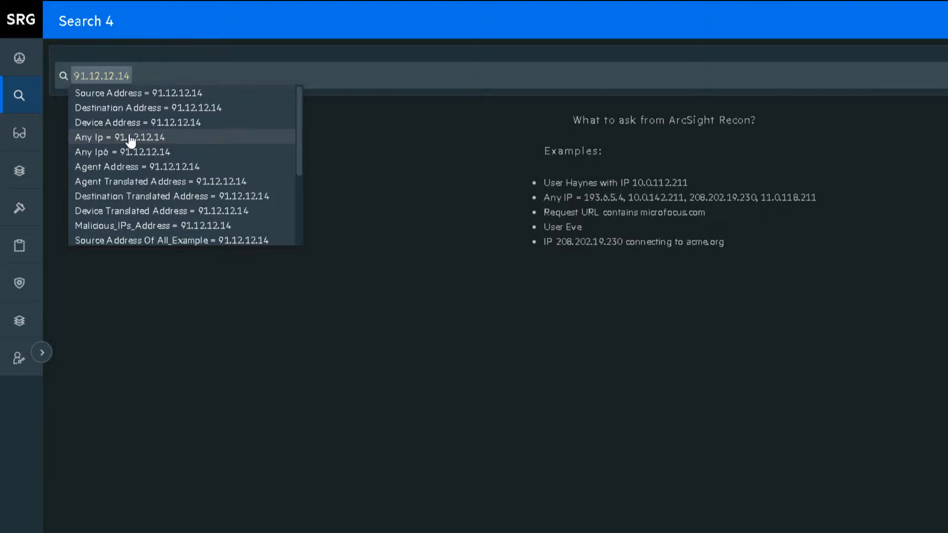
click(168, 172)
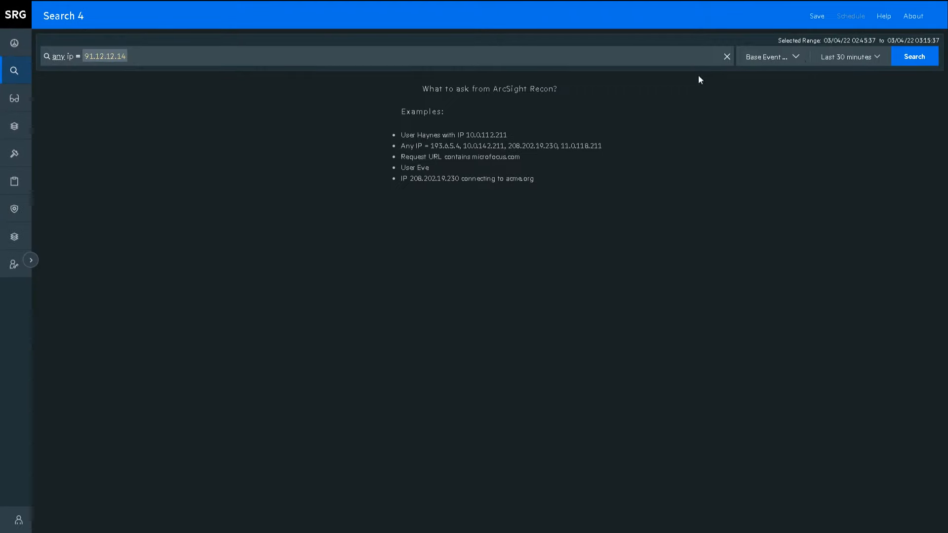
click(806, 58)
click(564, 126)
click(850, 56)
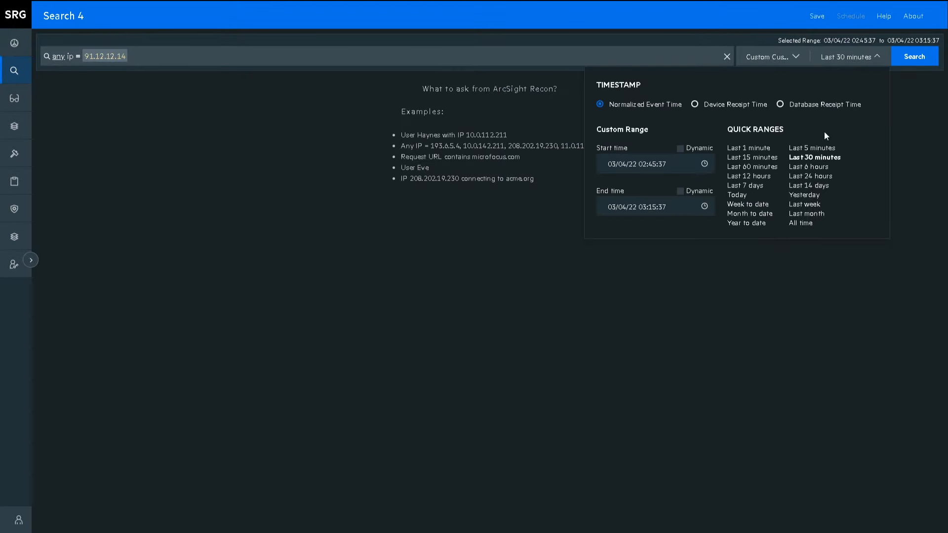
click(754, 223)
click(914, 60)
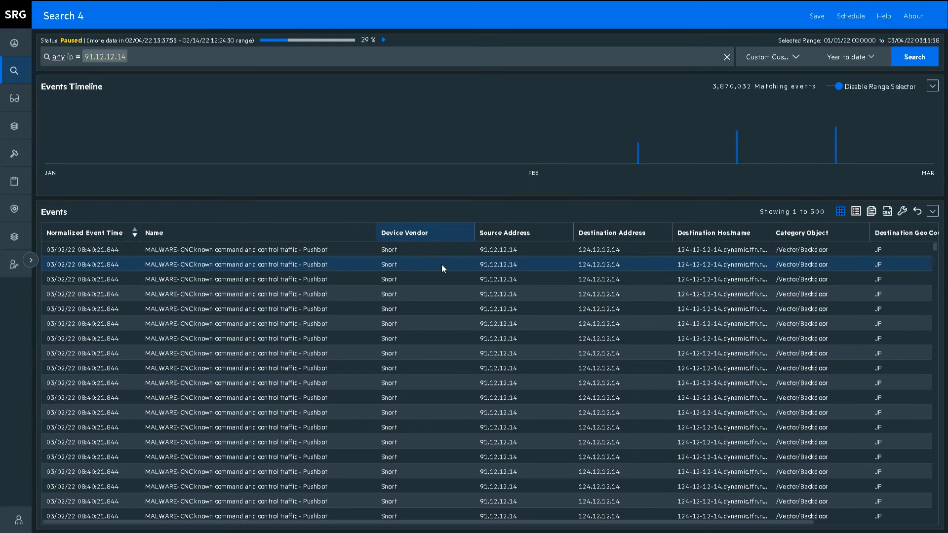
- Narrow results to the 02/26/22–03/04/22 spike and preview top Destination Hostname values
click(835, 148)
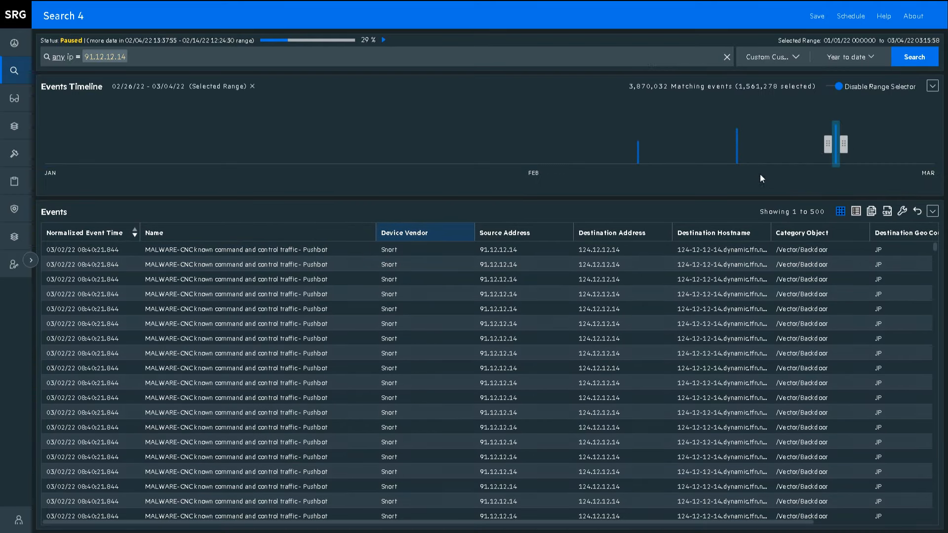
drag(771, 233, 814, 234)
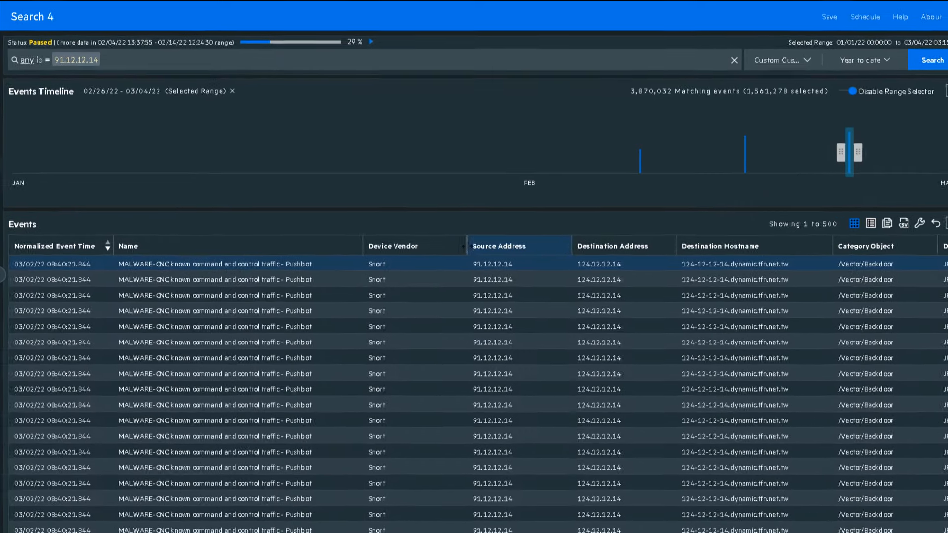
click(773, 233)
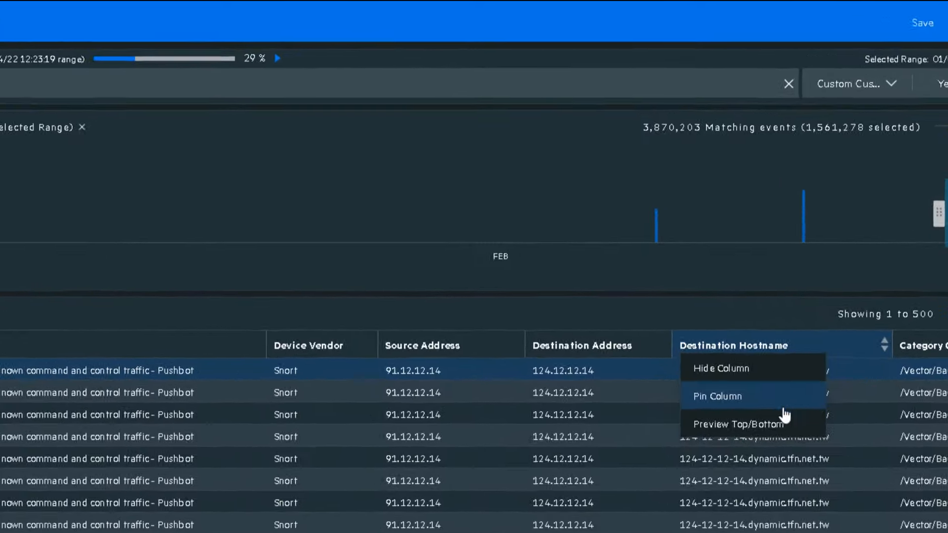
click(712, 280)
drag(224, 332, 46, 340)
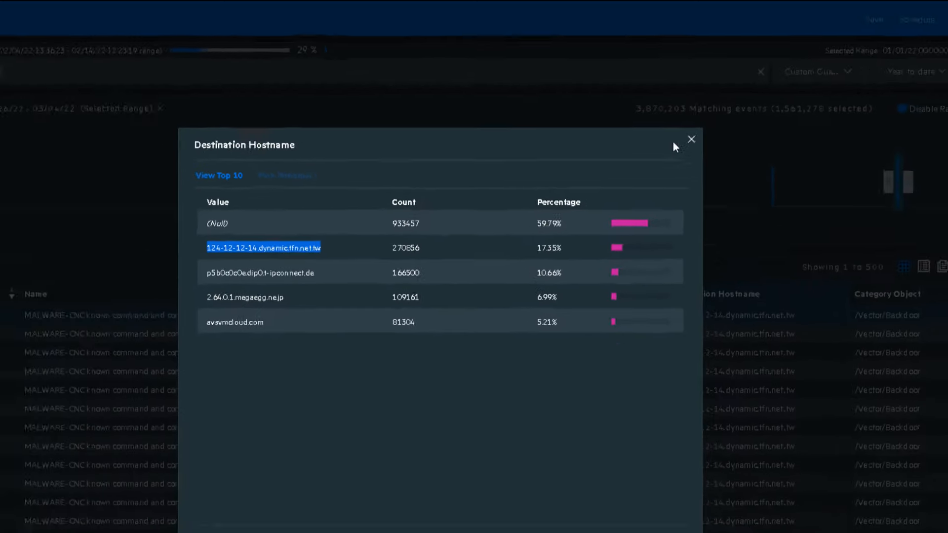
click(691, 139)
- Open one event's full details, inspect its Message and Name, and run a Whois lookup
click(256, 334)
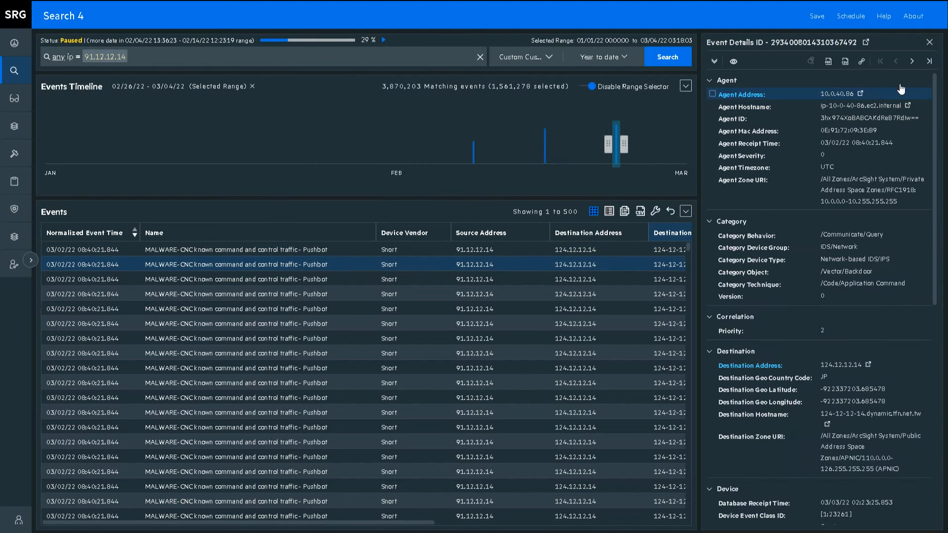
scroll(929, 150, down, 8)
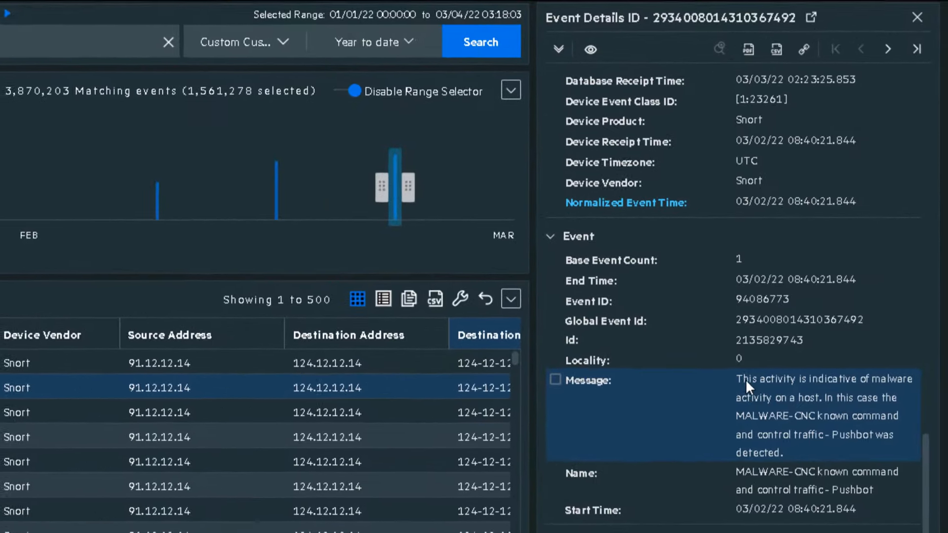
drag(742, 380, 790, 457)
drag(736, 475, 884, 513)
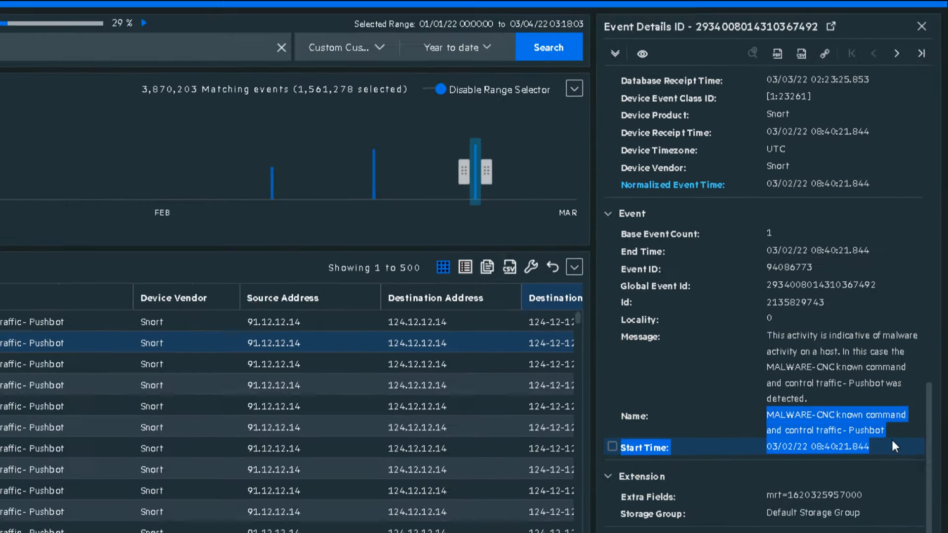
click(937, 422)
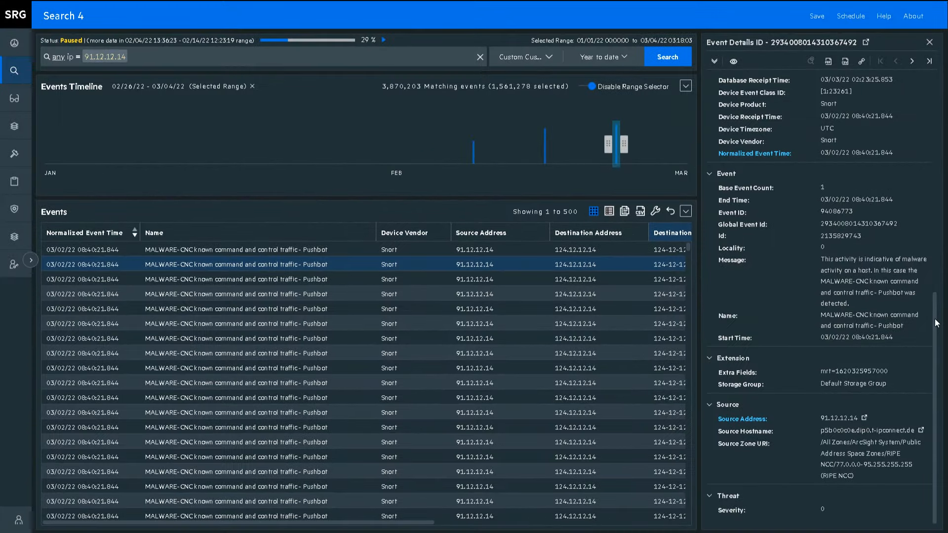
click(865, 419)
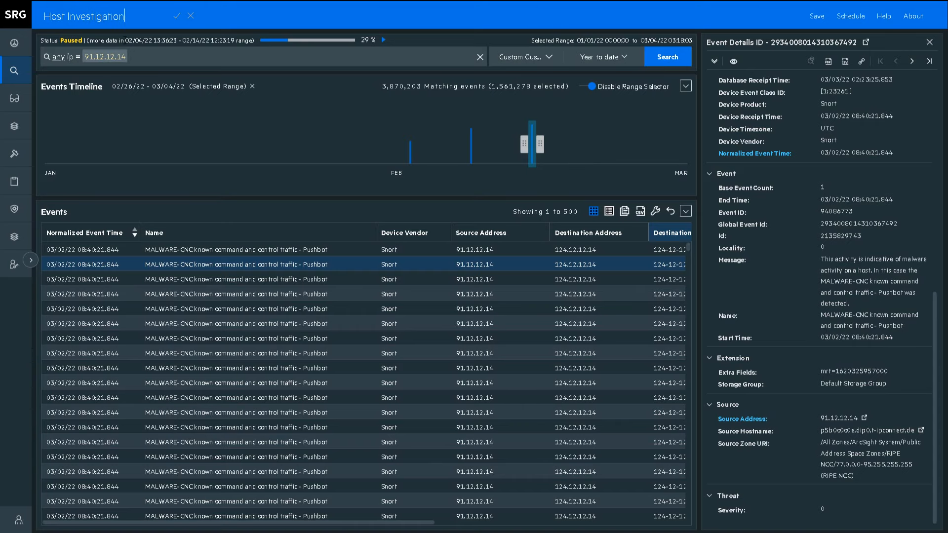
- Schedule the search as 'Daily Host Investigation' to run daily at 11:00 PM
click(850, 17)
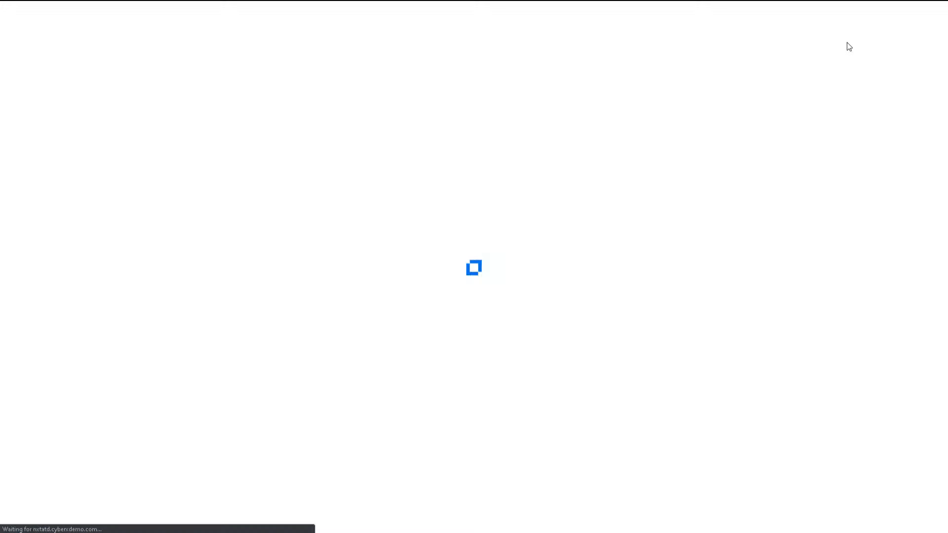
text(Daily Host Investigation)
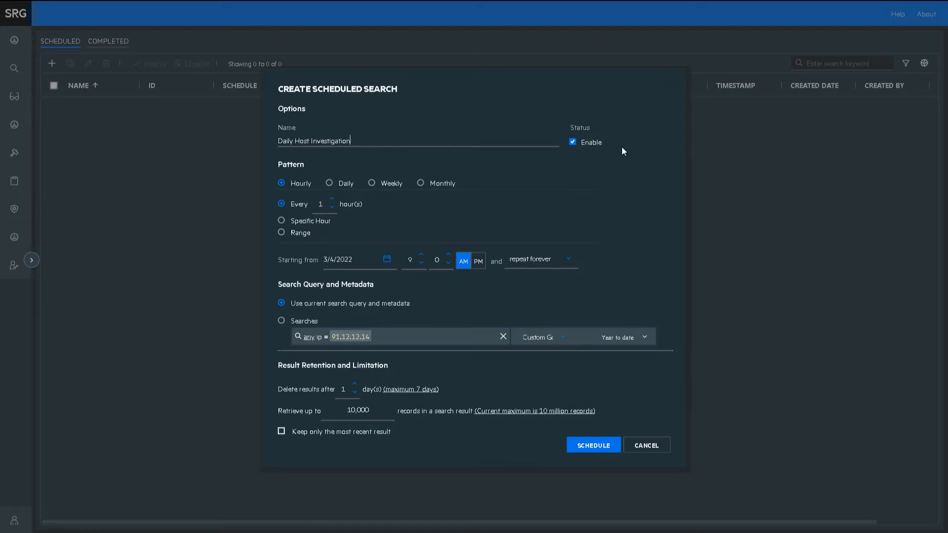
click(329, 183)
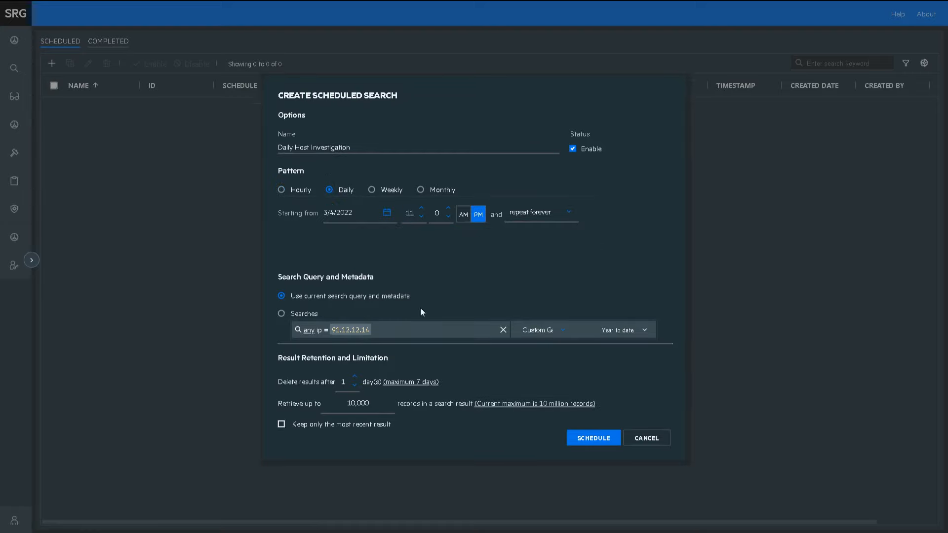
click(600, 438)
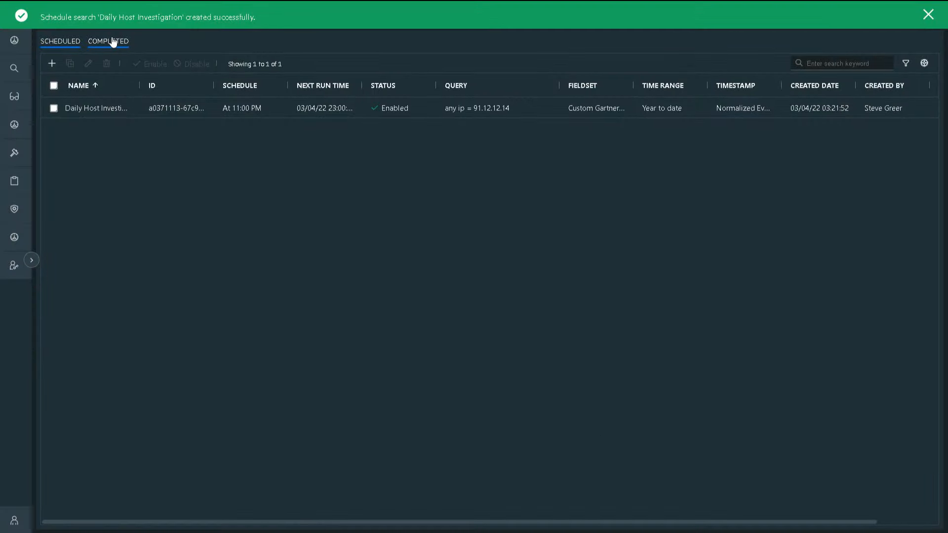
click(112, 41)
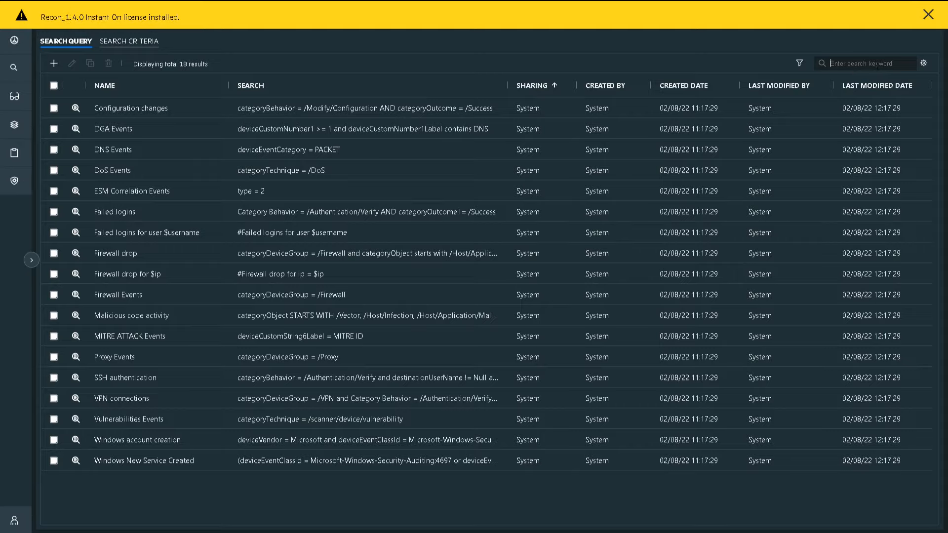
- Clone Firewall drop, rename the copy 'Firewall drop, followed by successful CnC communications', save, then pick DGA Events criteria
click(199, 124)
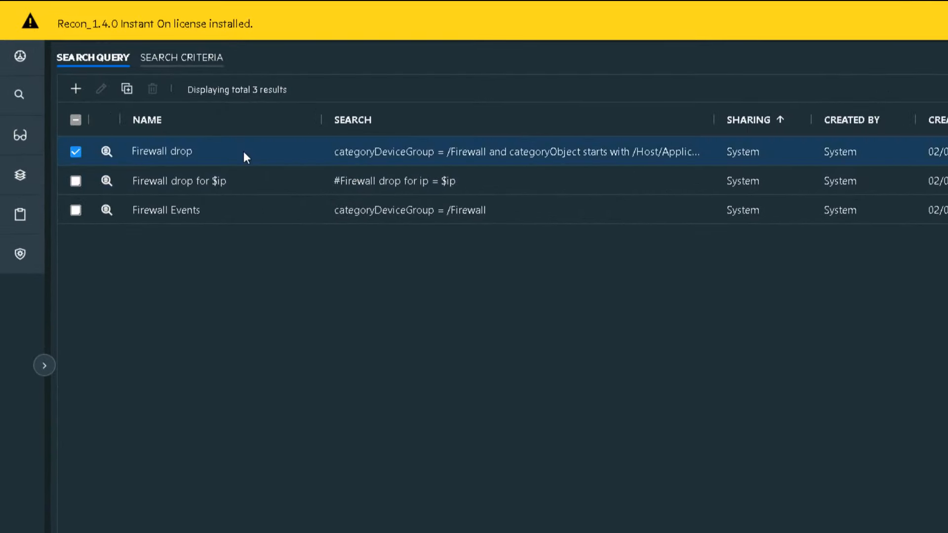
click(129, 94)
click(102, 89)
key(ctrl+a)
text(Firewa)
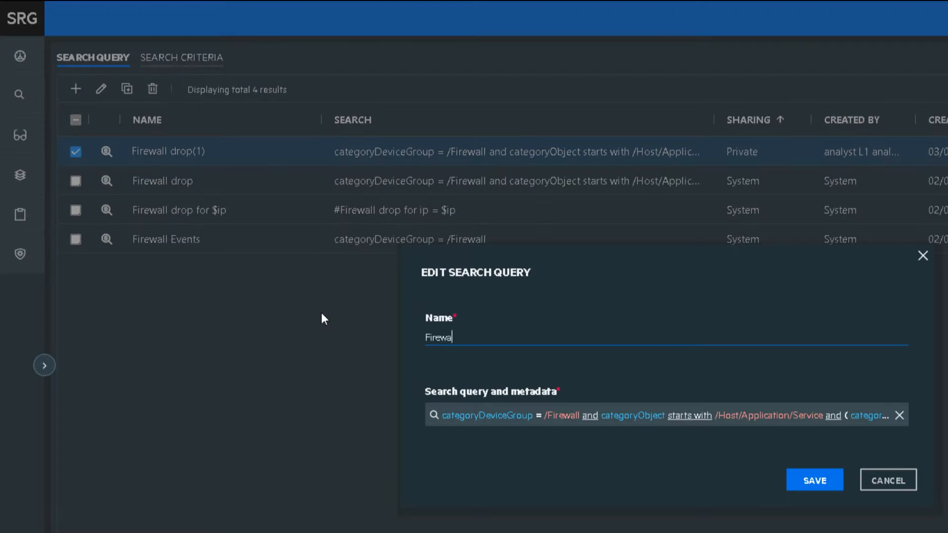
text(ll drop, followed by successful CnC communications)
key(ctrl+Left)
key(ctrl+Left)
text(successful)
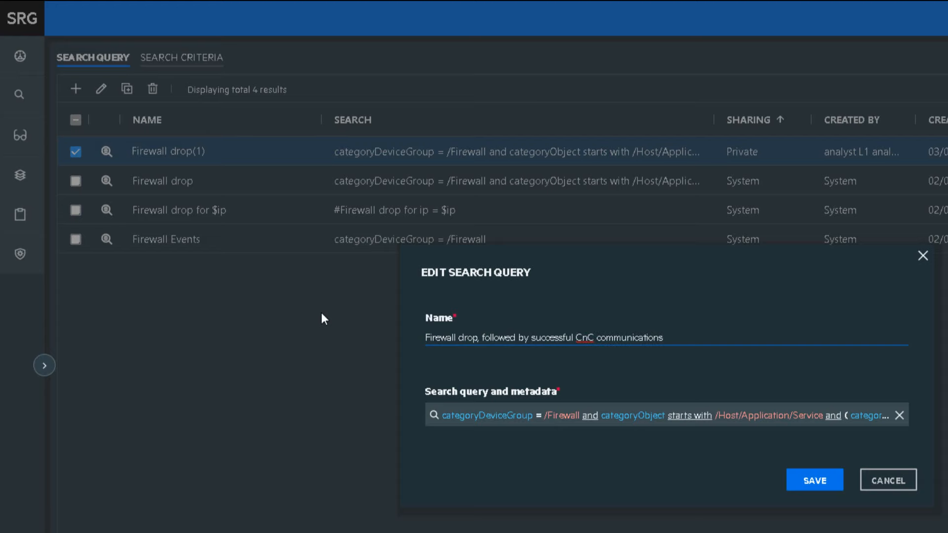
click(824, 481)
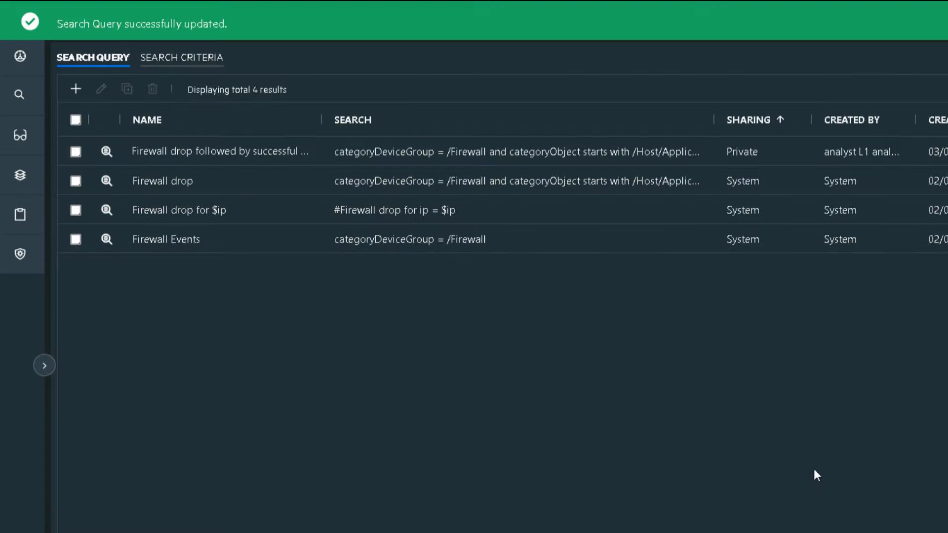
click(157, 61)
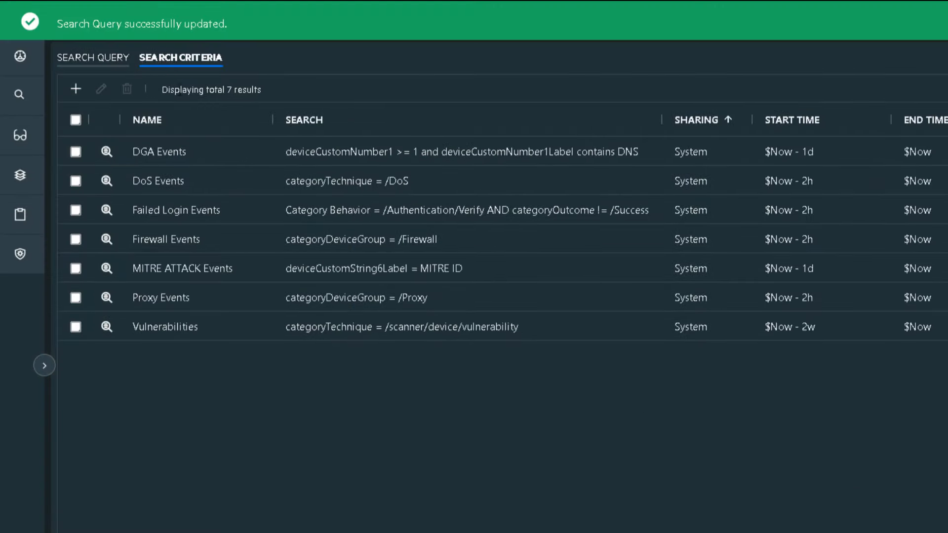
click(311, 159)
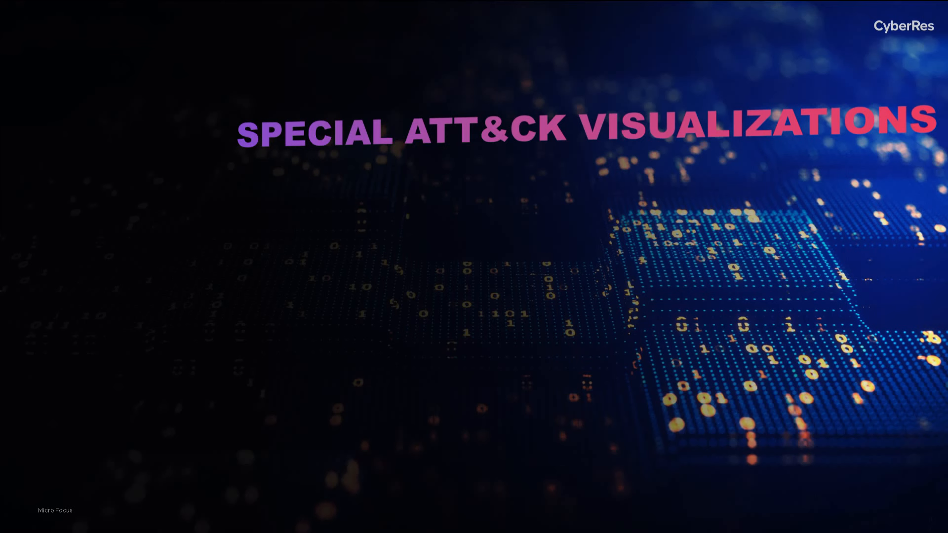
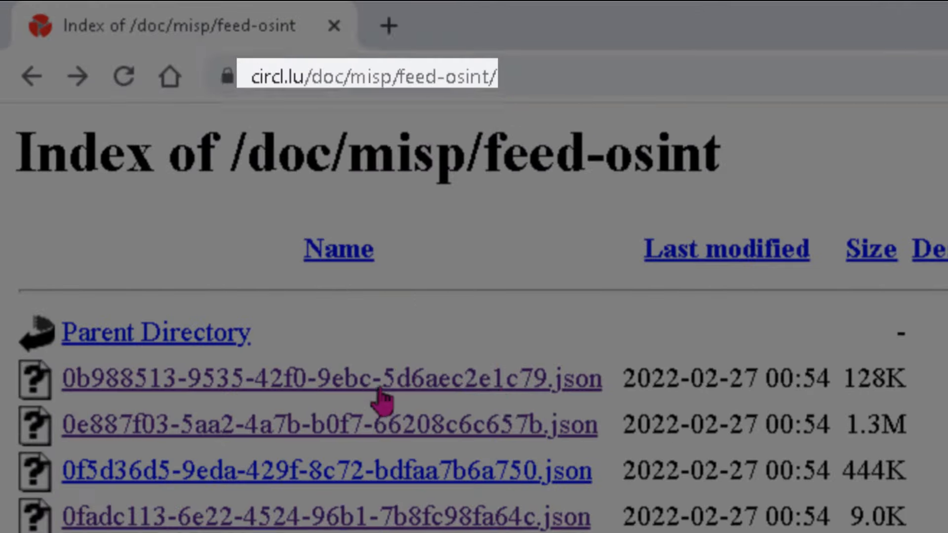
- Scroll the MISP feed index and highlight the 18M size of hashes.csv
scroll(130, 138, down, 2)
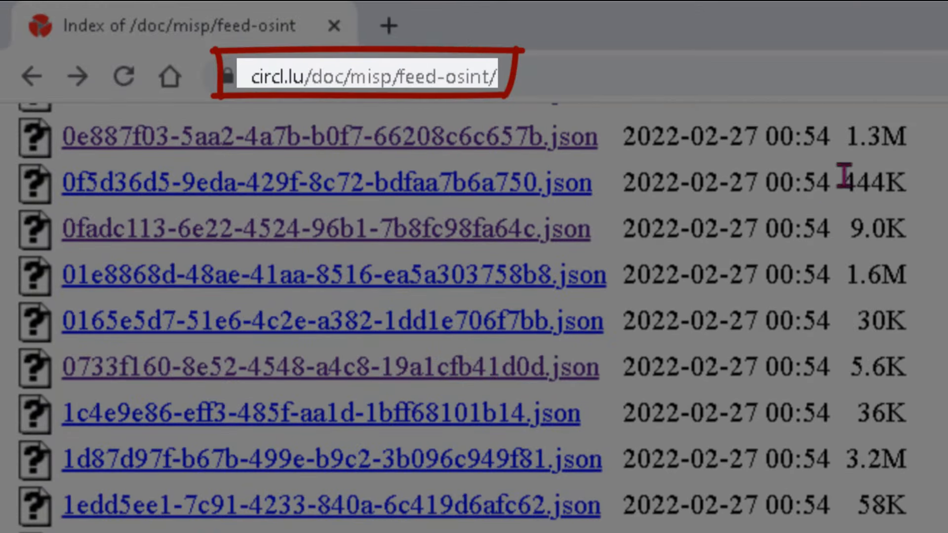
drag(832, 139, 629, 142)
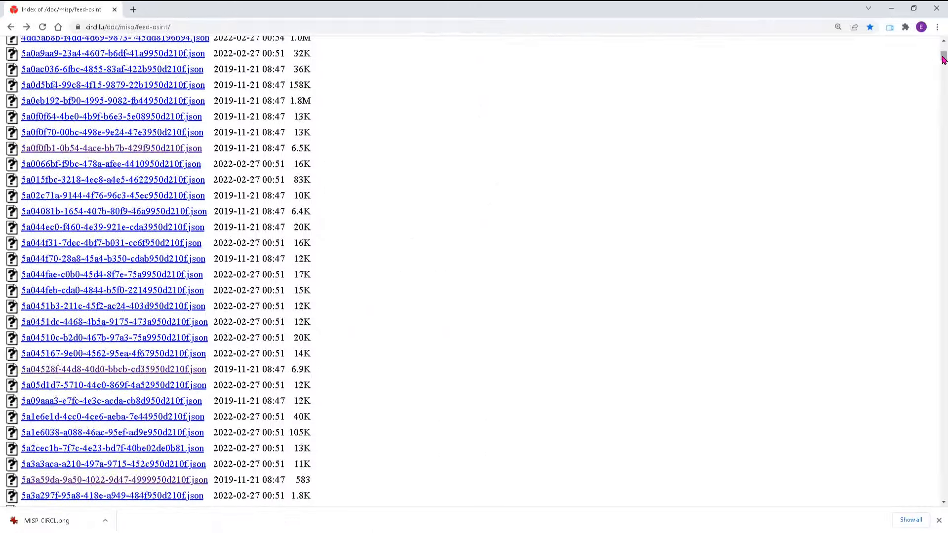
scroll(528, 376, down, 15)
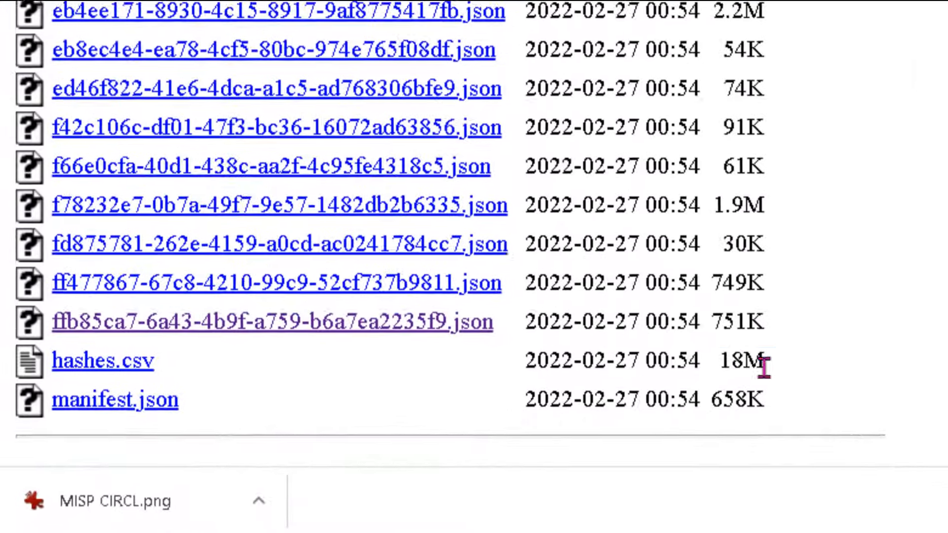
double_click(486, 422)
scroll(434, 395, up, 3)
- Open the HermeticWiper event JSON file and enlarge the page text for reading
click(308, 19)
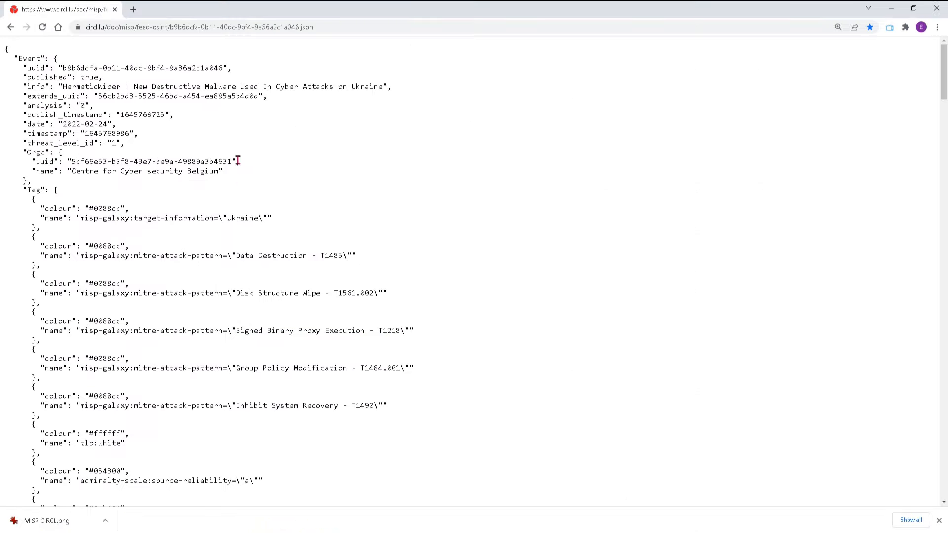
key(ctrl+plus)
scroll(217, 188, down, 3)
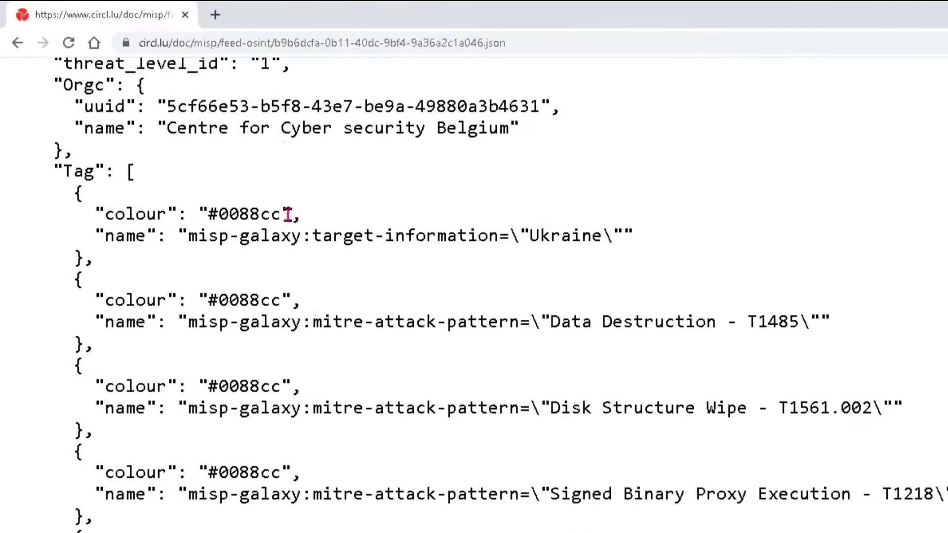
scroll(178, 133, up, 3)
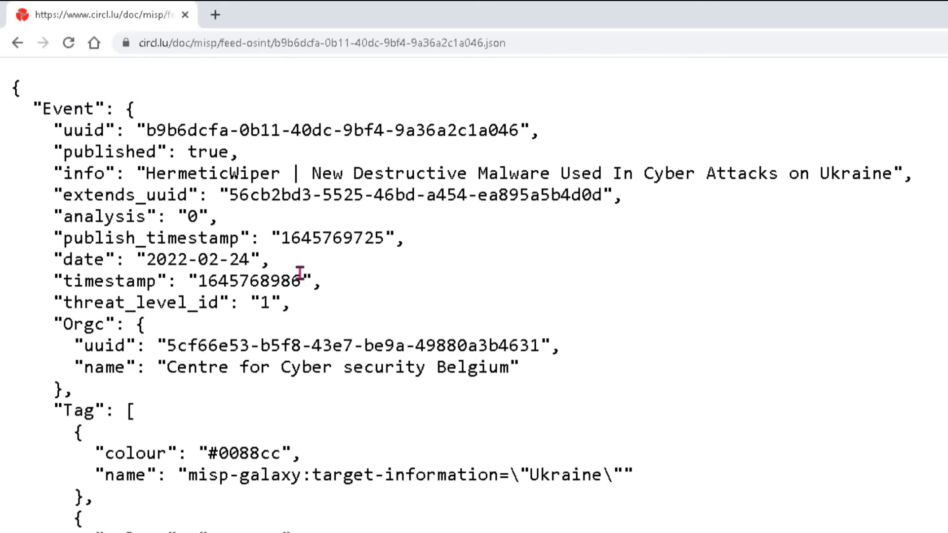
drag(147, 260, 262, 265)
scroll(682, 481, down, 3)
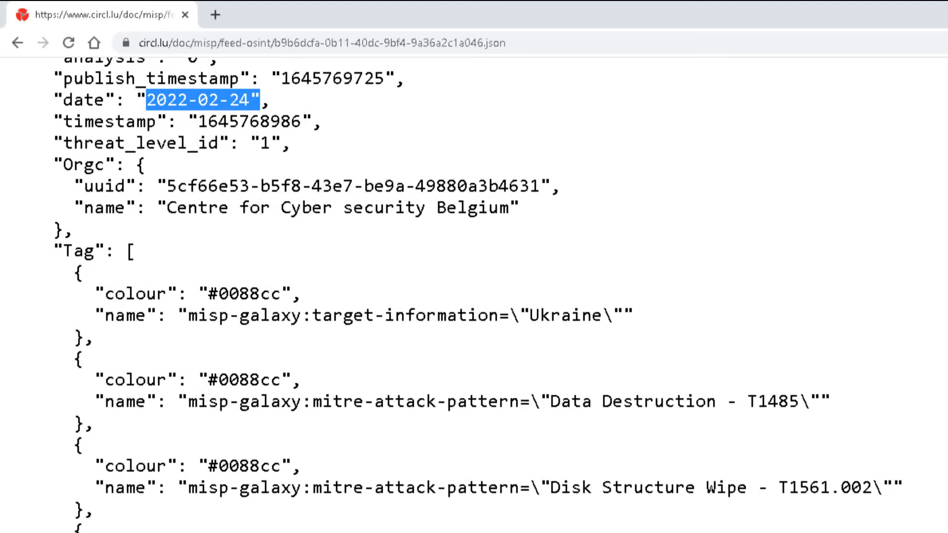
scroll(650, 513, down, 10)
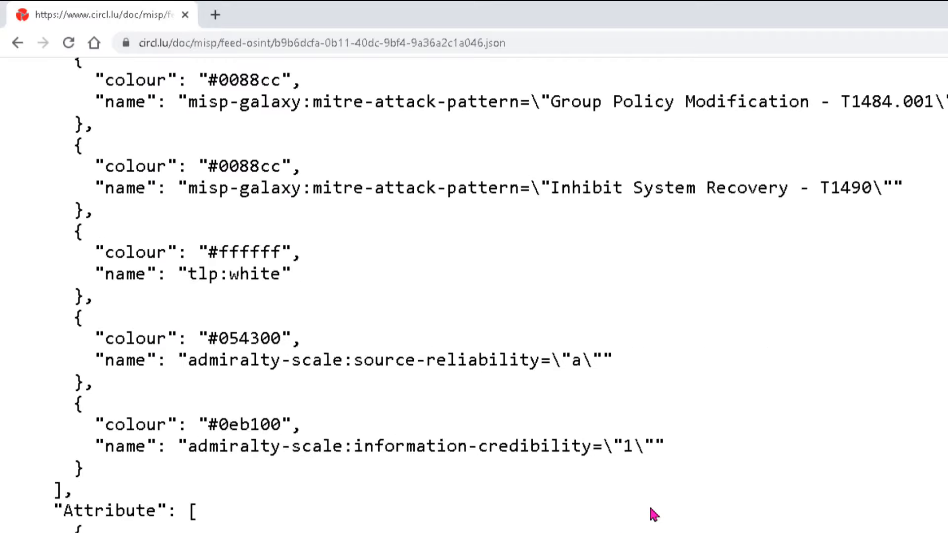
scroll(650, 509, up, 13)
- Highlight the HermeticWiper name, the New Destructive Malware description and the publishing organisation
double_click(168, 154)
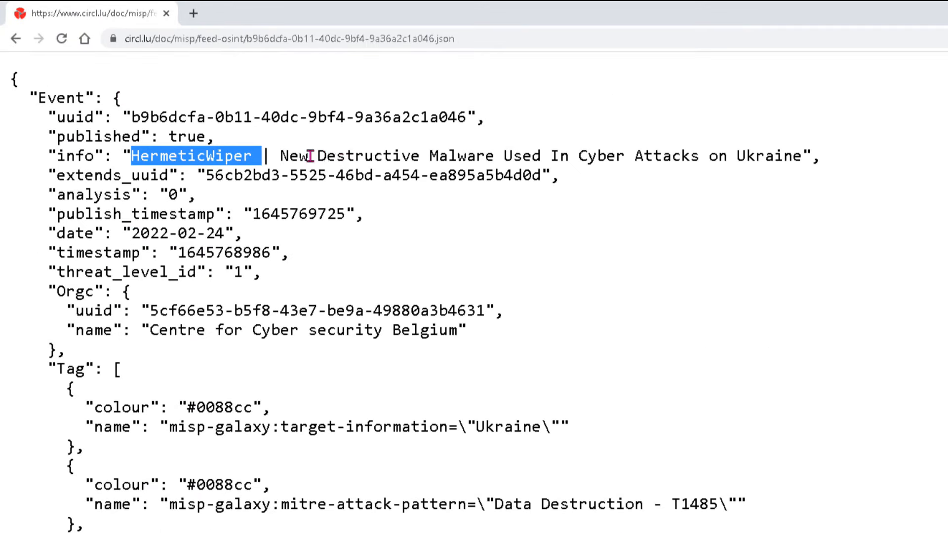
drag(281, 156, 494, 156)
click(188, 336)
drag(188, 336, 453, 330)
click(534, 325)
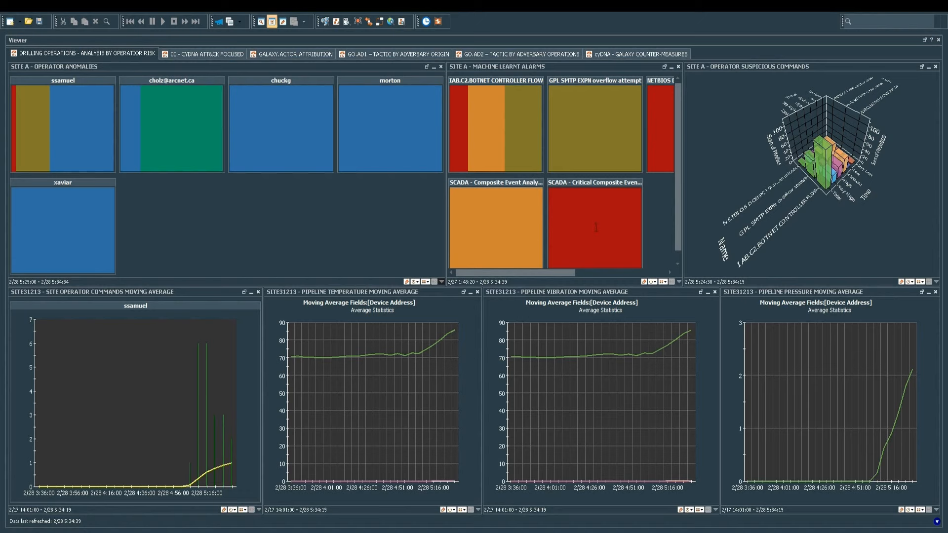
- Drill down from the SCADA - Critical Composite Event tile to DRILLING OPERATIONS - ANALYSIS BY INSTRUMENTATION
mouse_move(596, 228)
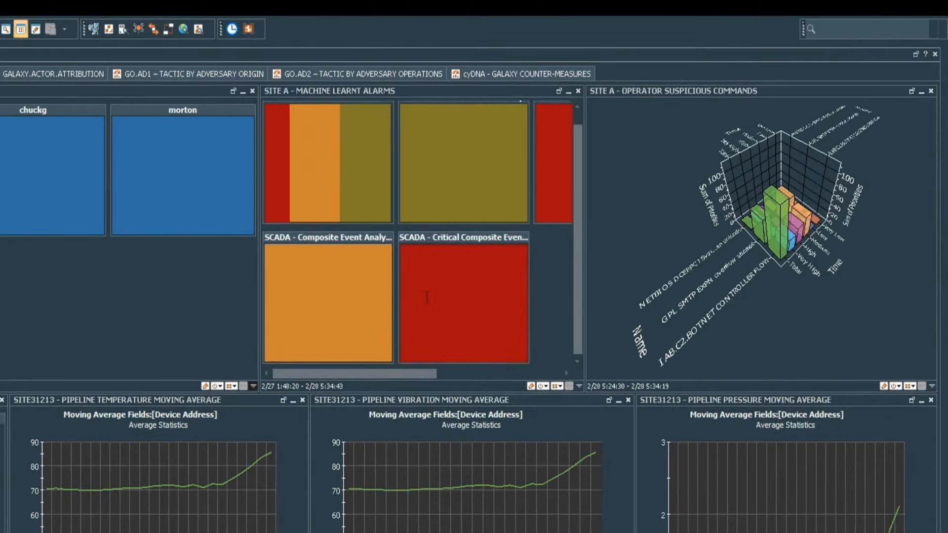
right_click(427, 297)
mouse_move(512, 448)
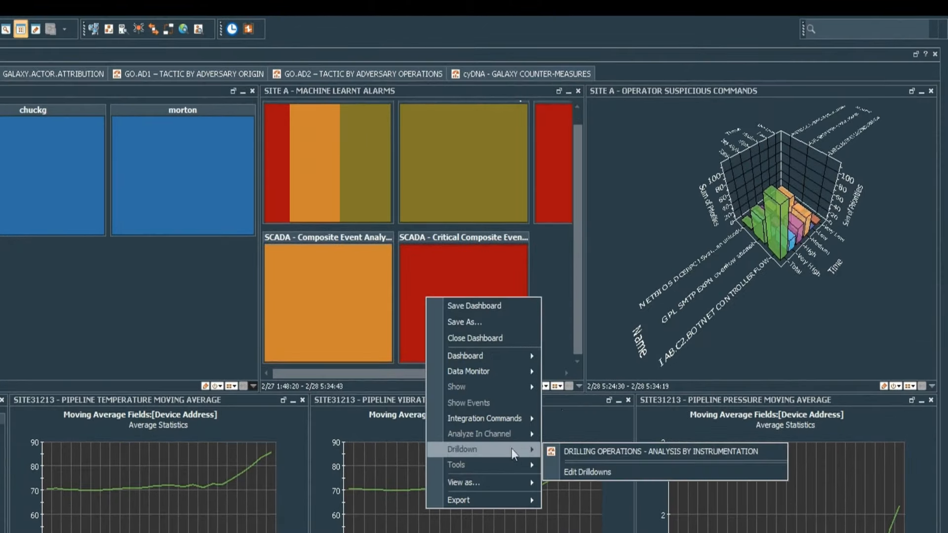
click(623, 451)
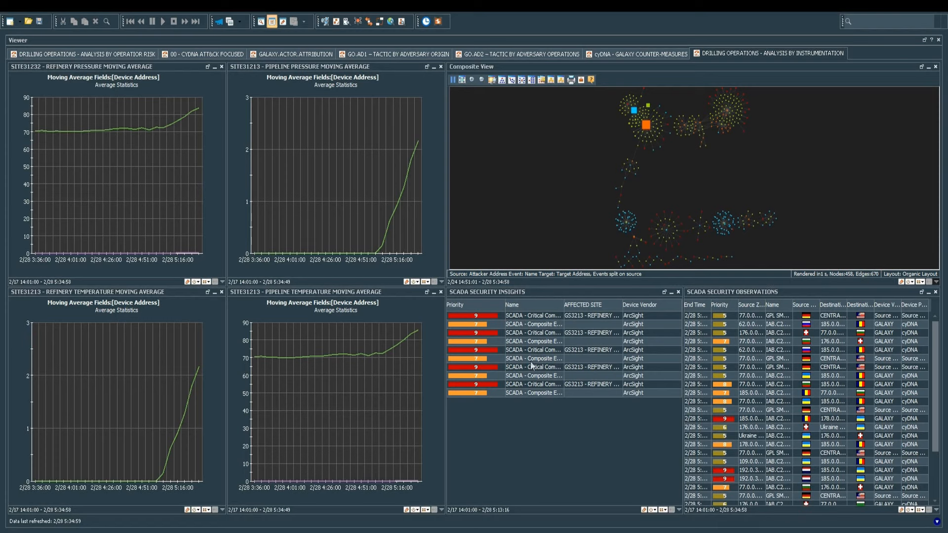
- Show the critical SCADA event's rule chain graph in a hierarchic layout
double_click(529, 319)
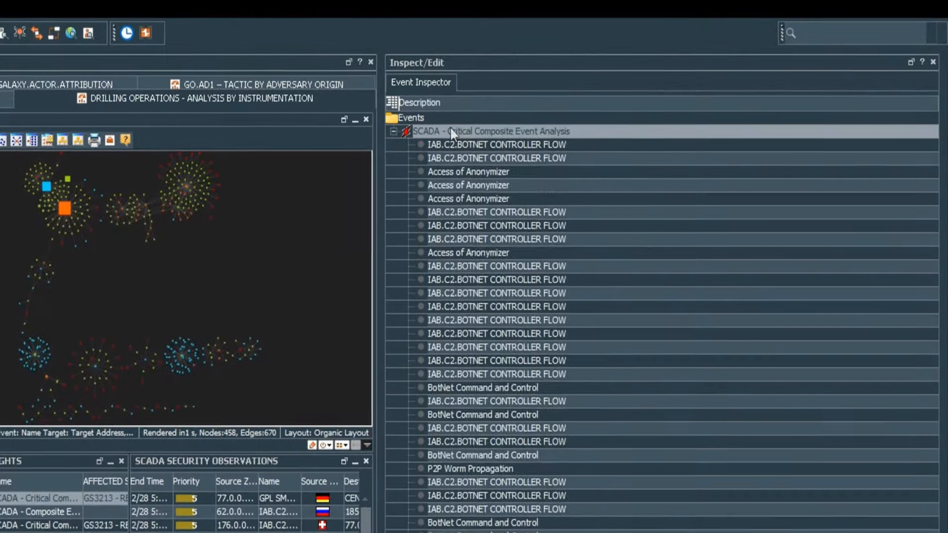
right_click(451, 128)
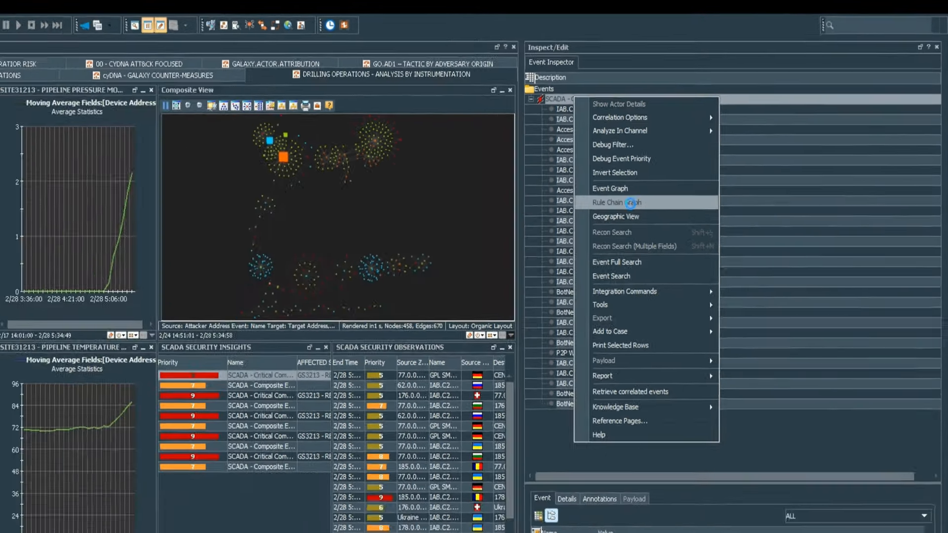
click(499, 266)
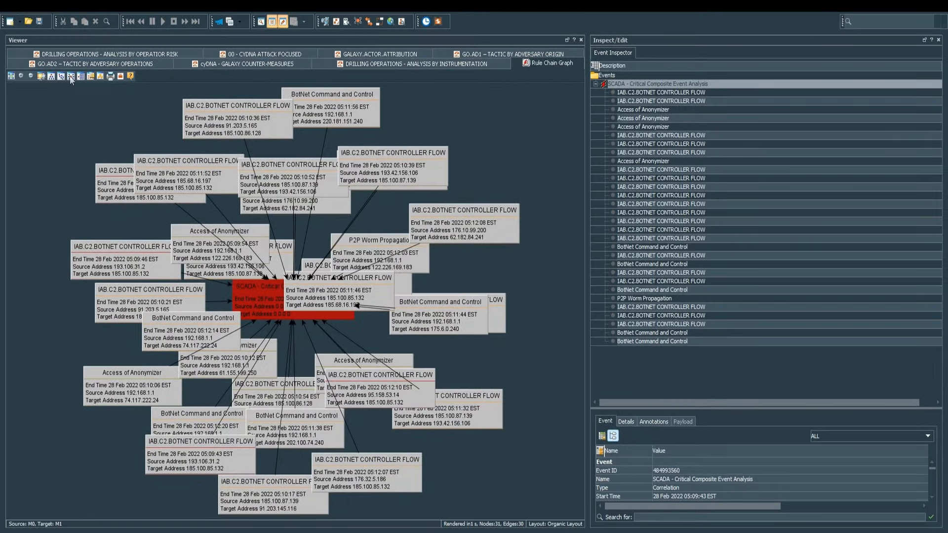
click(52, 77)
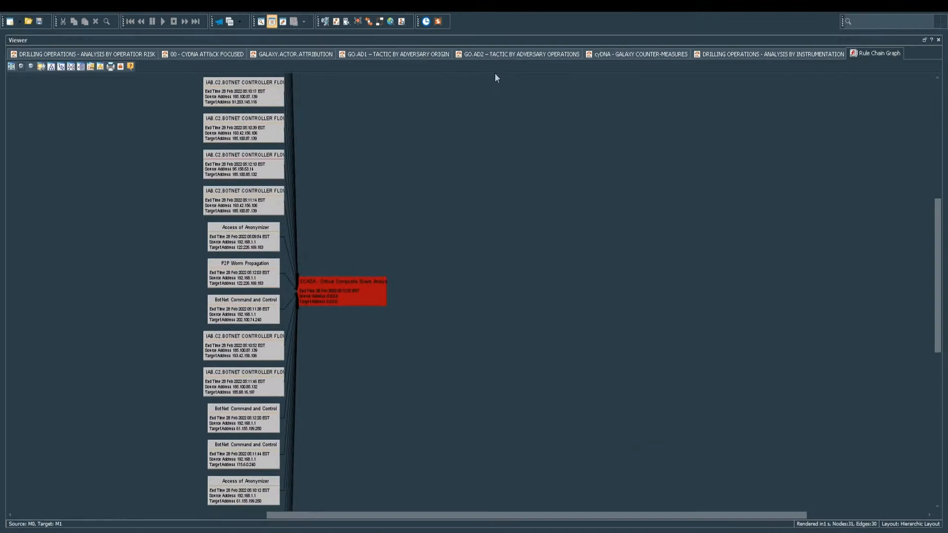
- From the dashboard's orange attacker node, drill down to CYDNA ATT&CK FOCUSED
click(817, 54)
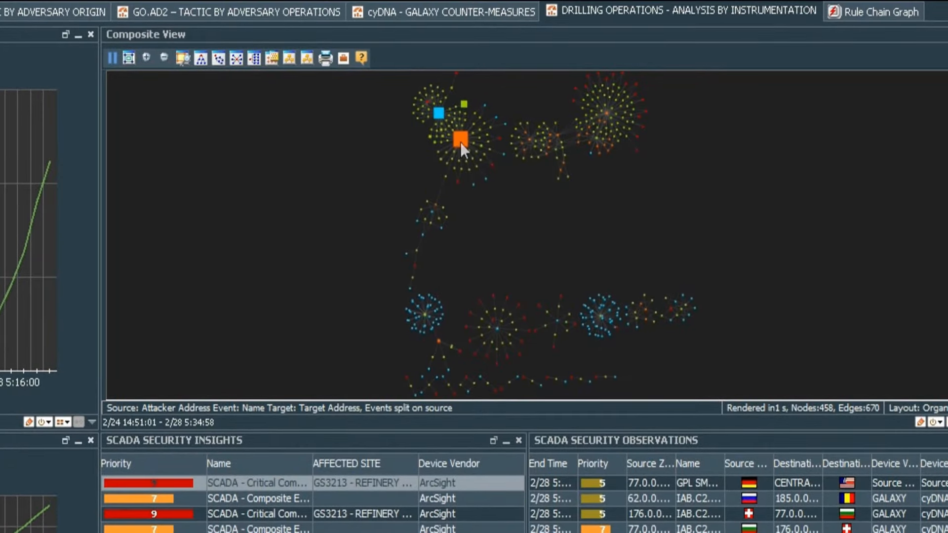
right_click(461, 142)
mouse_move(588, 344)
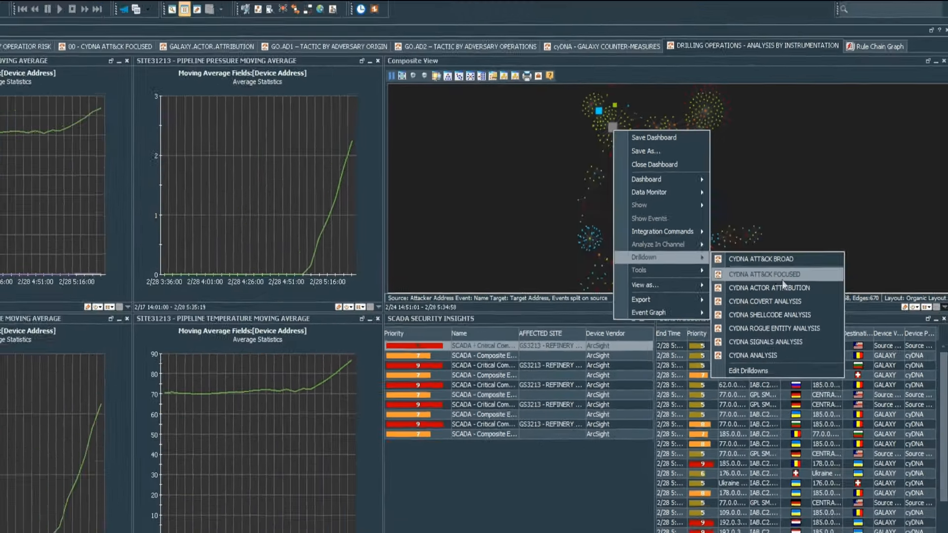
click(716, 370)
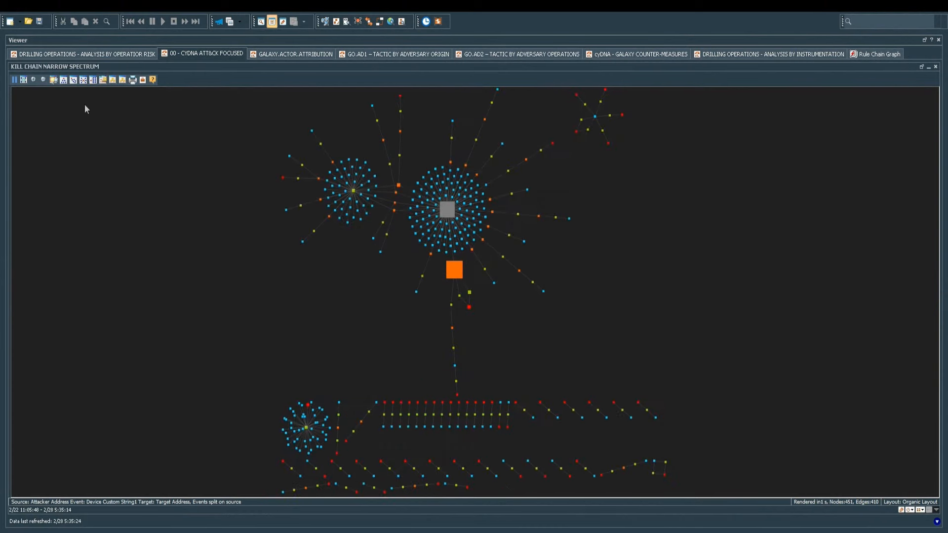
- Apply a hierarchic layout with Top to Bottom orientation to the ATT&CK graph
click(63, 80)
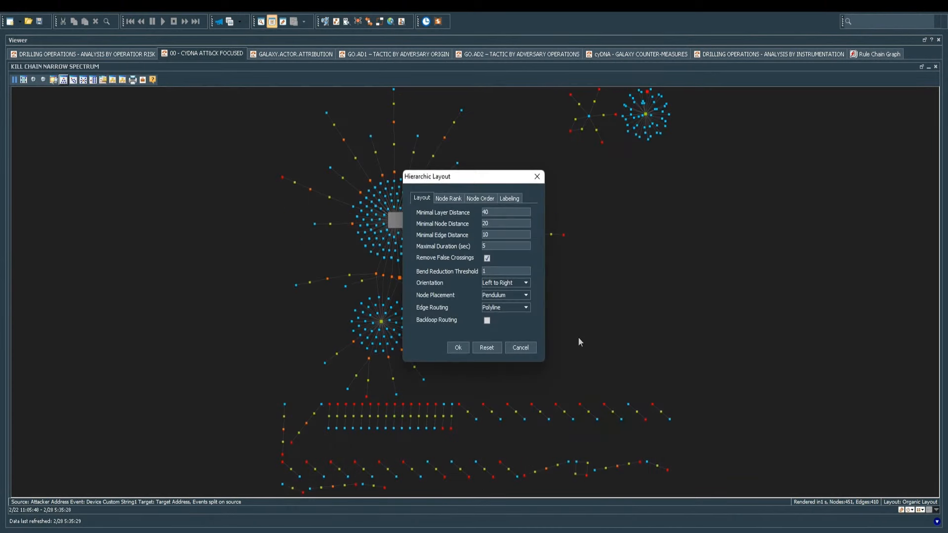
click(514, 283)
click(499, 292)
click(458, 348)
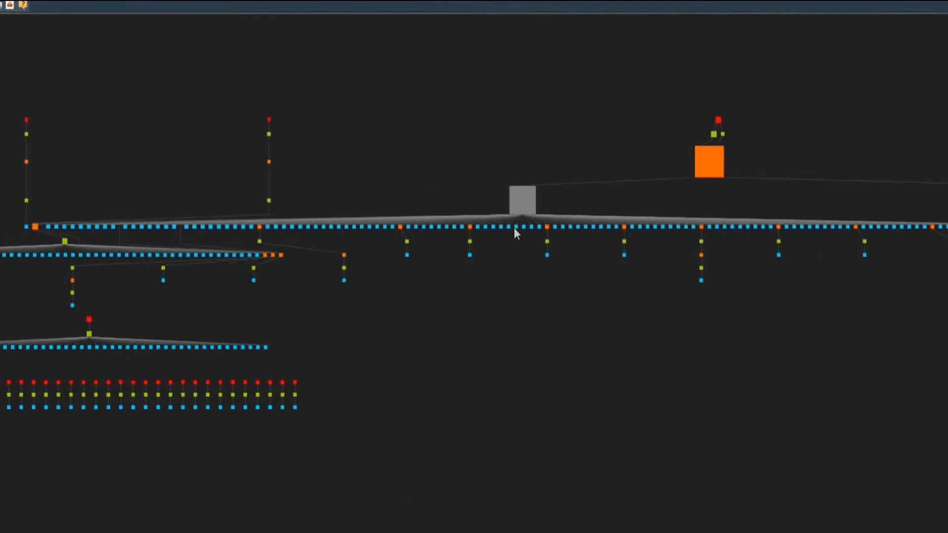
- Drill down from the grey hub node to GALAXY.ACTOR.ATTRIBUTION
right_click(523, 194)
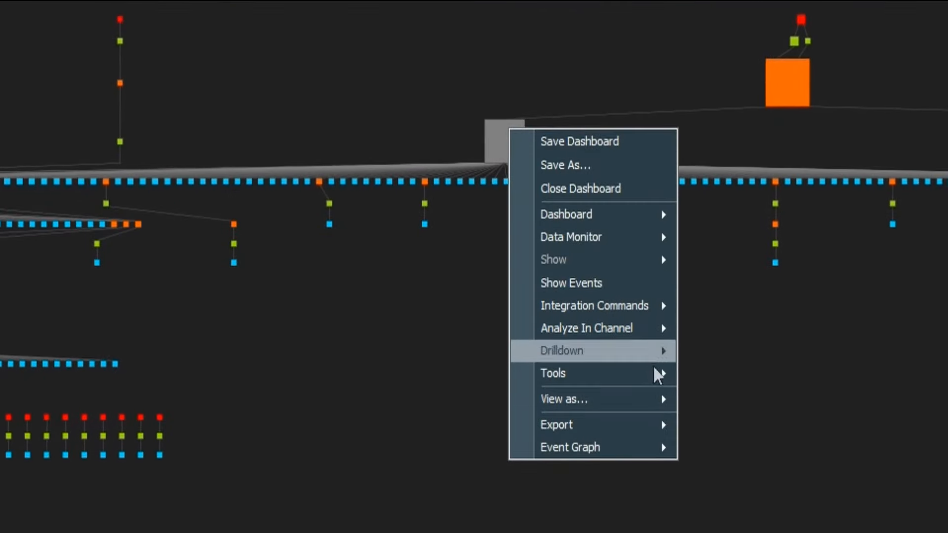
mouse_move(622, 343)
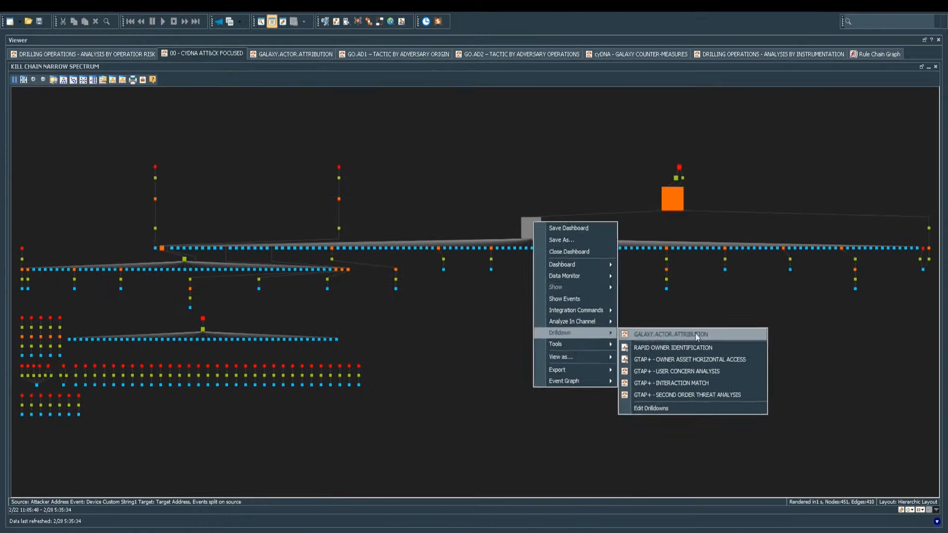
click(786, 353)
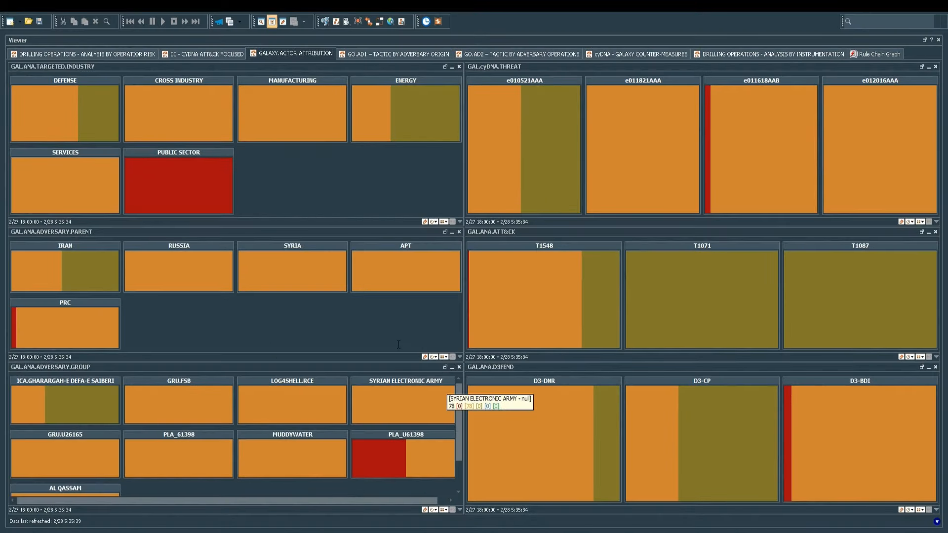
- Drill down from the APT tile to the GO.AD1 adversary-origin tactic graph
right_click(420, 264)
mouse_move(451, 375)
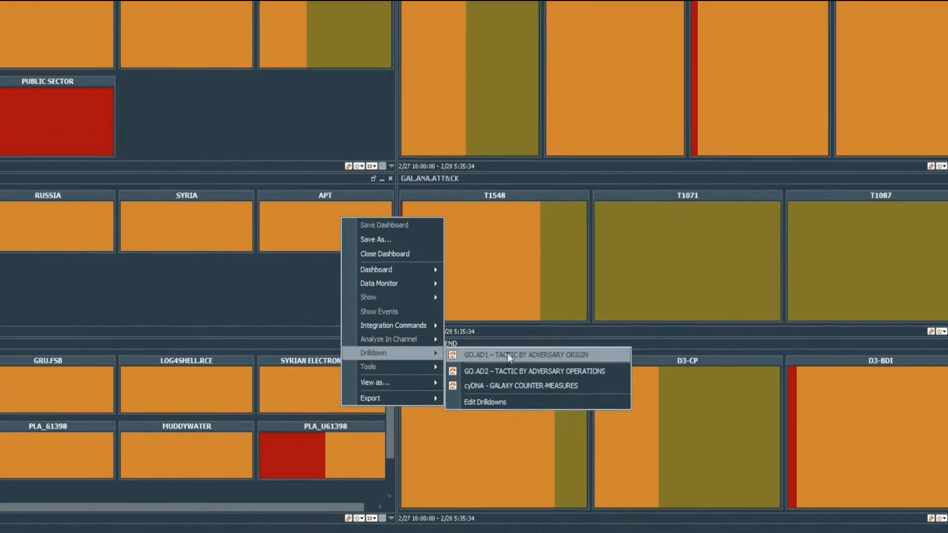
click(353, 286)
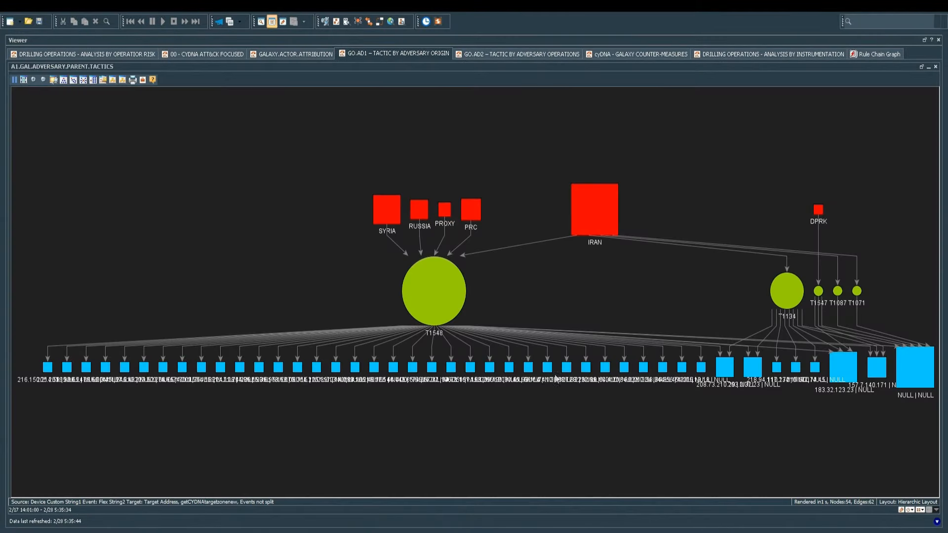
- Move the T1548 node aside and drill down to GO.AD2 – TACTIC BY ADVERSARY OPERATIONS
drag(438, 298, 400, 286)
right_click(398, 282)
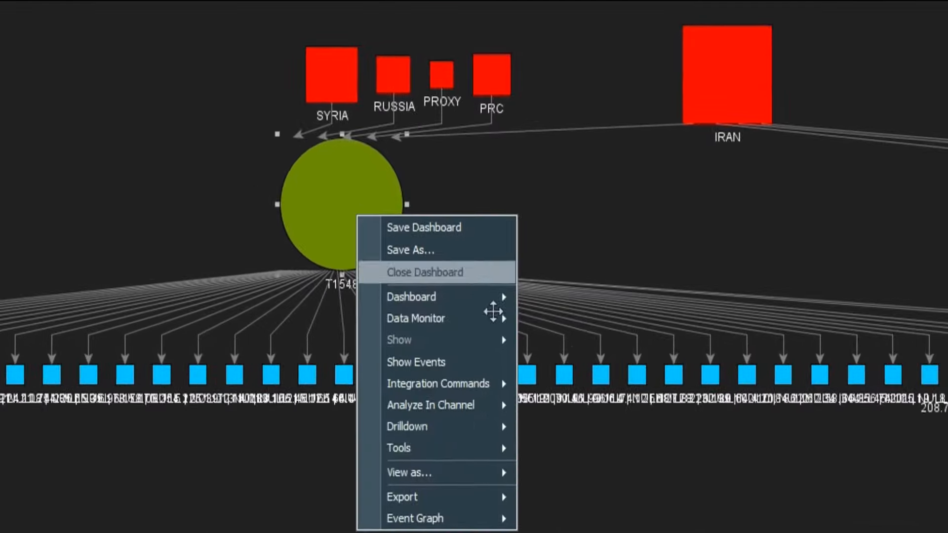
mouse_move(468, 398)
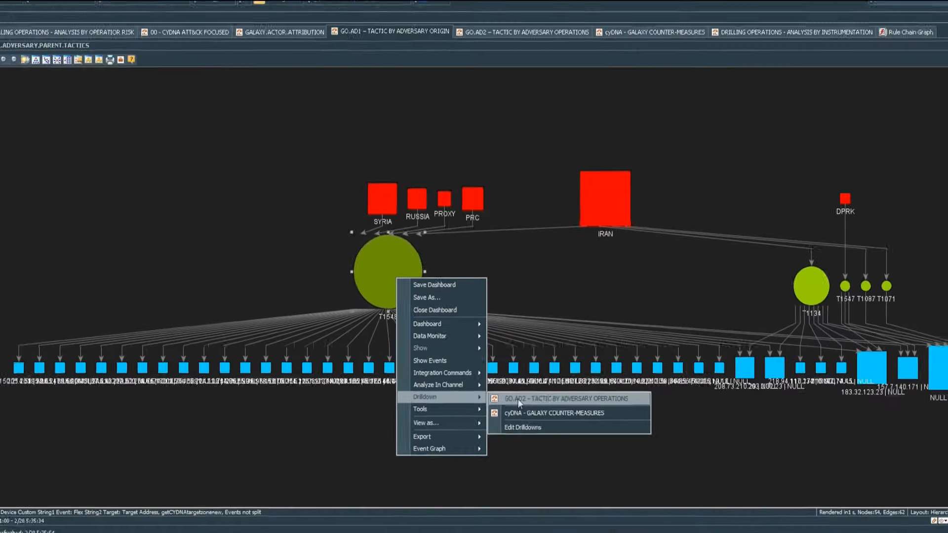
click(517, 398)
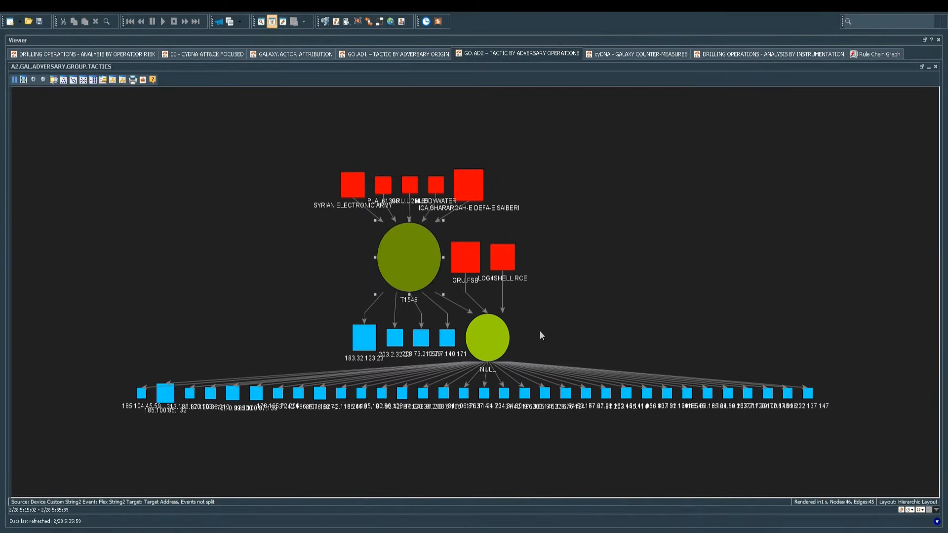
- Spread out LOG4SHELL.RCE, GRU.FSB, SYRIAN ELECTRONIC ARMY, PLA_61398, GRU.U26165, MUDDYWATER and ICA nodes
drag(537, 253, 760, 171)
drag(516, 258, 631, 239)
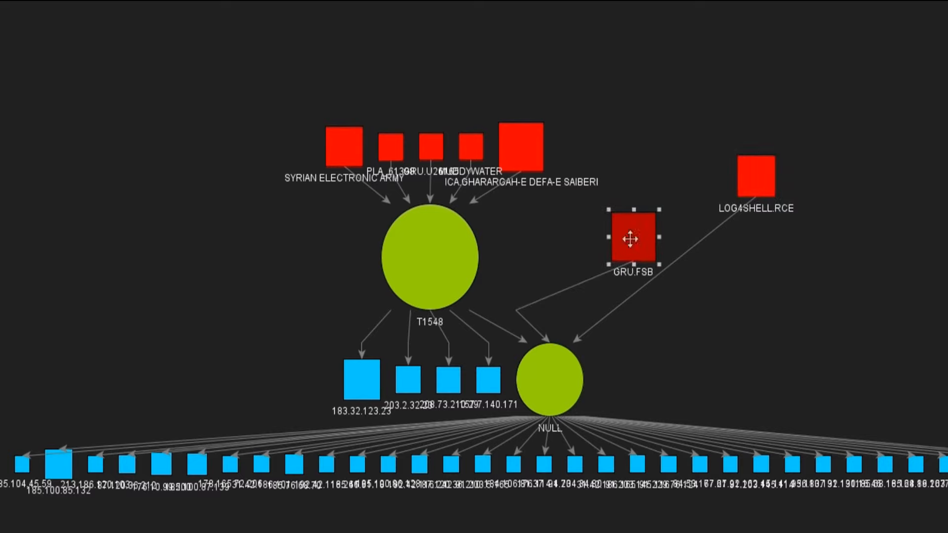
drag(330, 152, 132, 119)
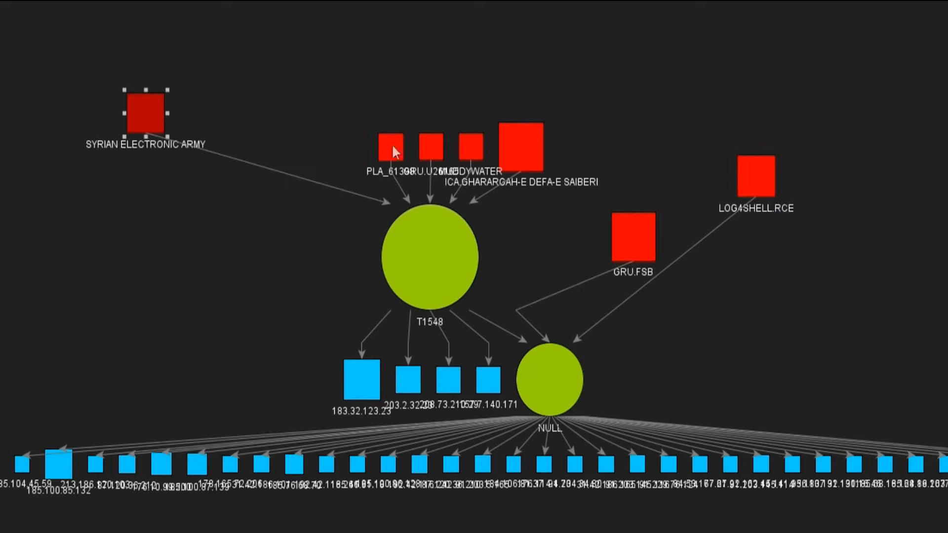
drag(393, 148, 309, 82)
drag(443, 142, 424, 58)
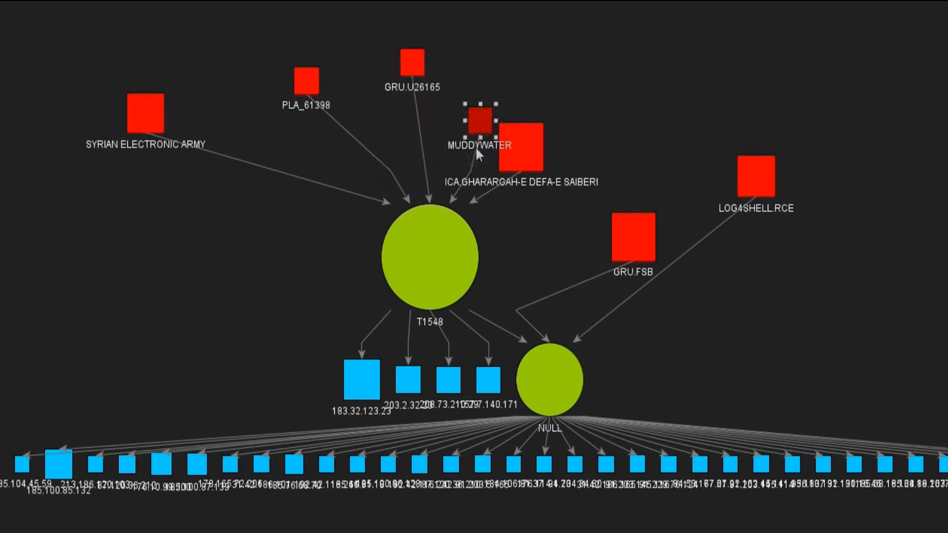
drag(475, 147, 527, 48)
drag(546, 151, 815, 107)
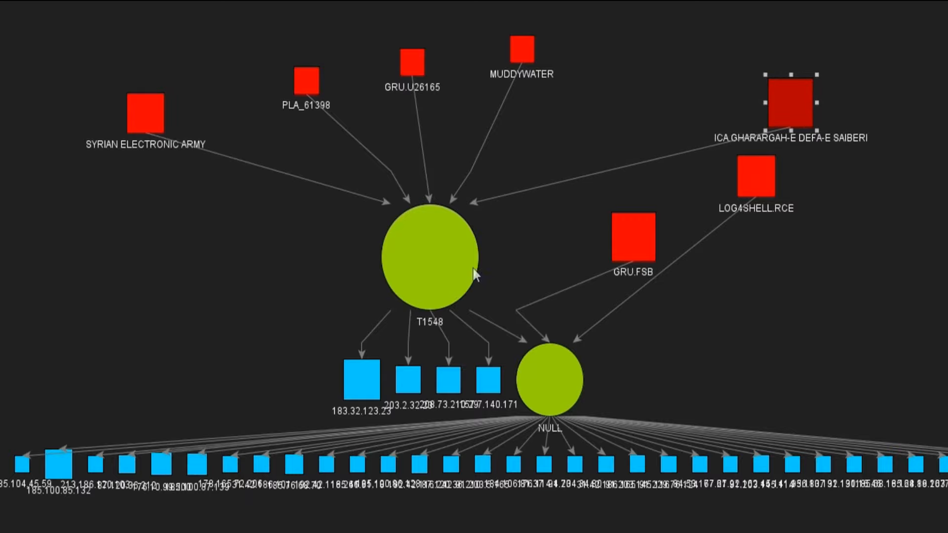
- Drill down from the T1548 node to cyDNA - GALAXY COUNTER-MEASURES
right_click(497, 253)
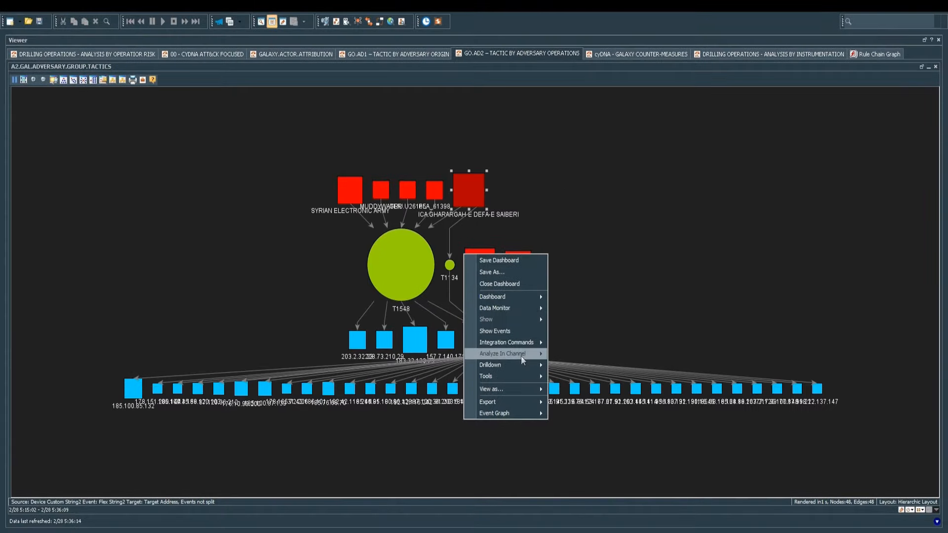
mouse_move(521, 364)
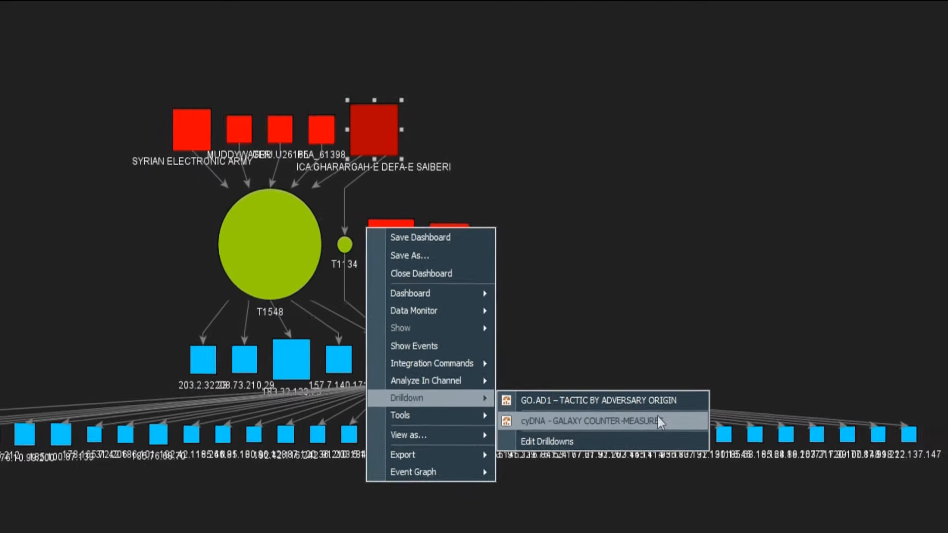
click(660, 440)
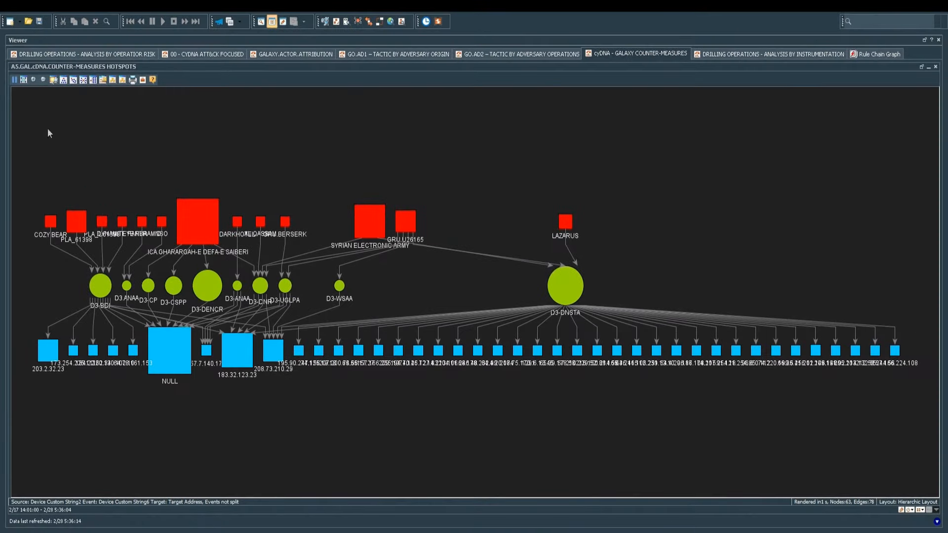
click(63, 80)
- Re-apply the Top to Bottom hierarchic layout and select the D3-DNSTA and D3-BDI countermeasures
click(499, 283)
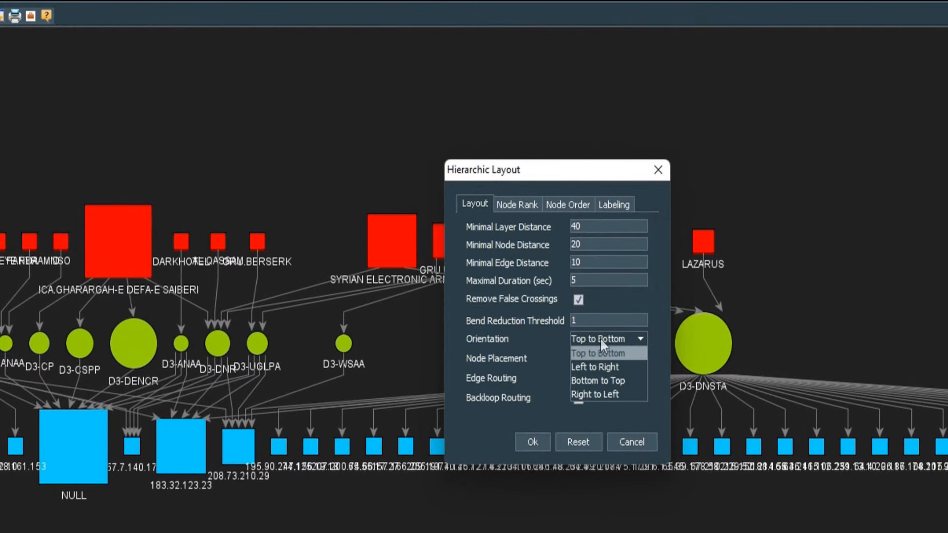
click(602, 353)
click(533, 441)
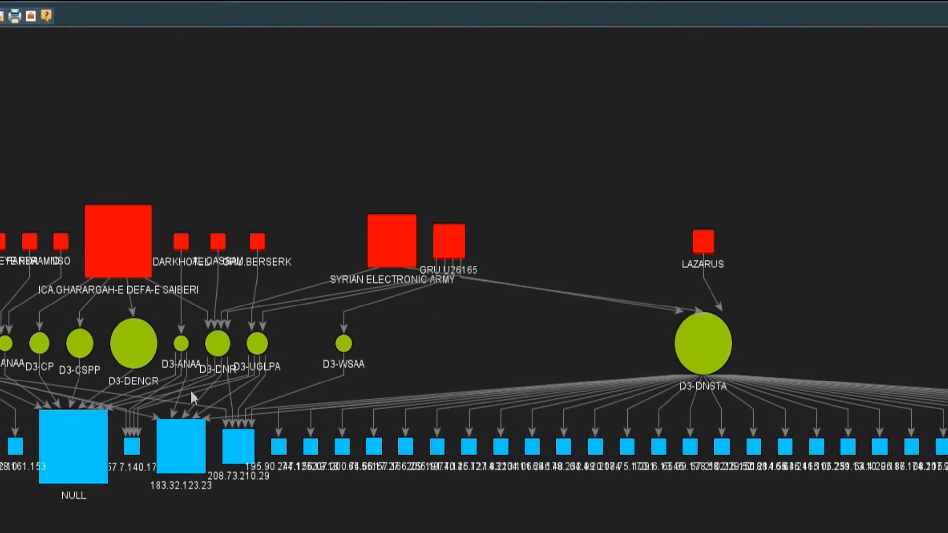
drag(133, 344, 147, 328)
click(701, 326)
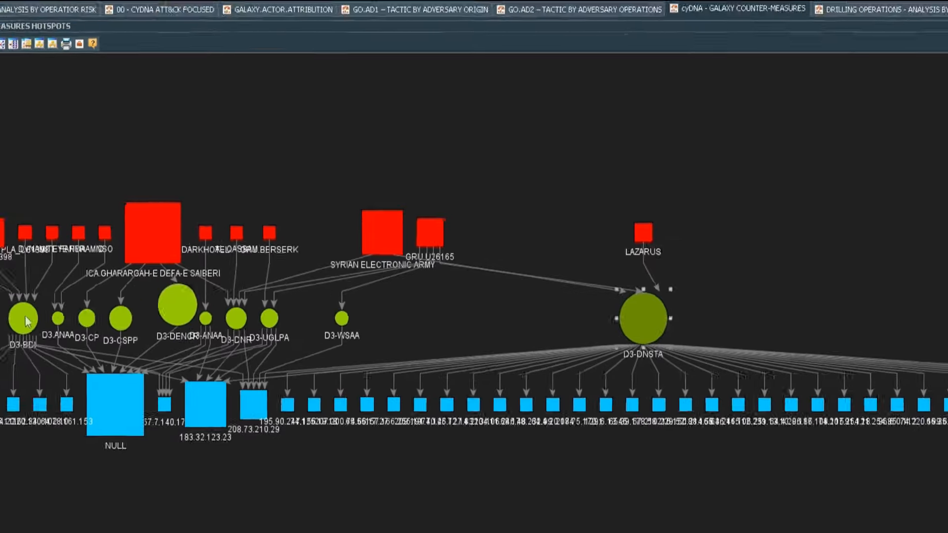
click(25, 319)
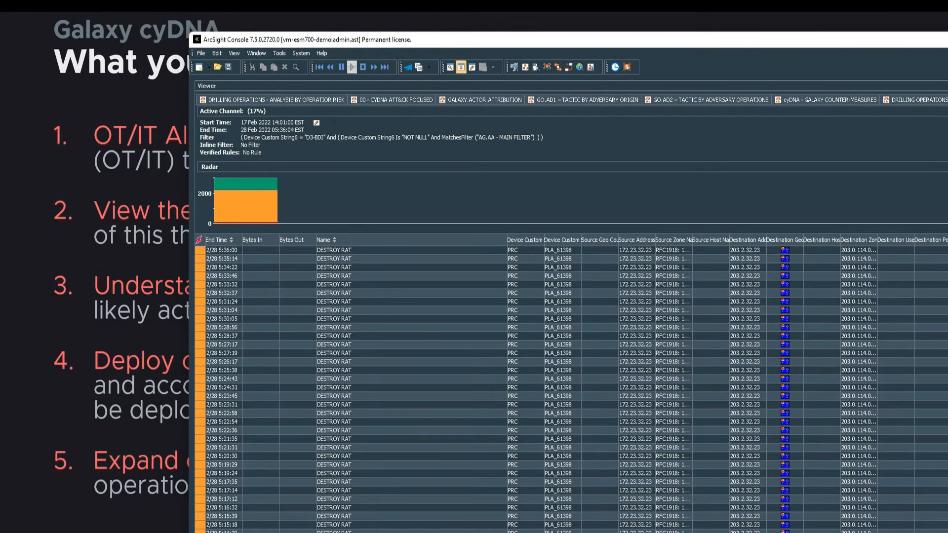
- Run GAL.cyDNA1 - RELATED THREATS on a DESTROY RAT event
drag(0, 190, 367, 54)
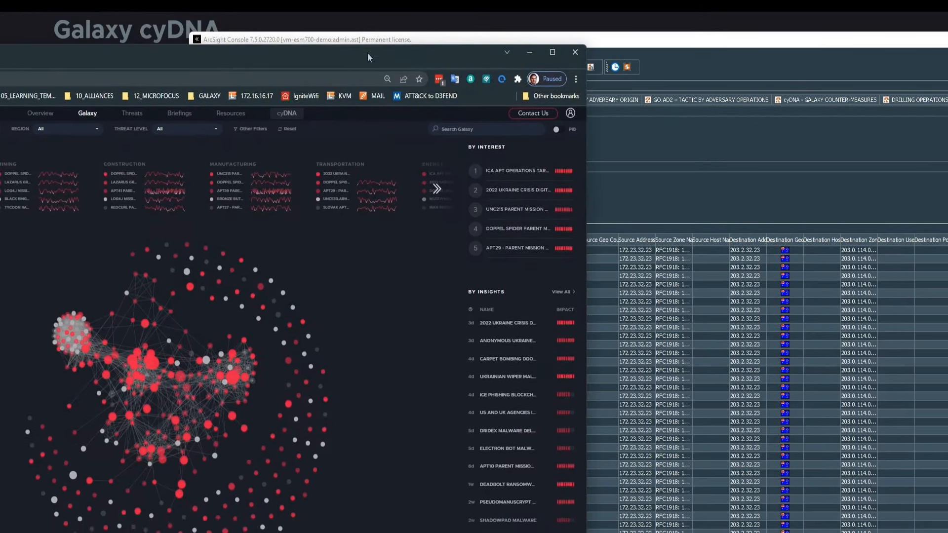
click(654, 362)
right_click(653, 362)
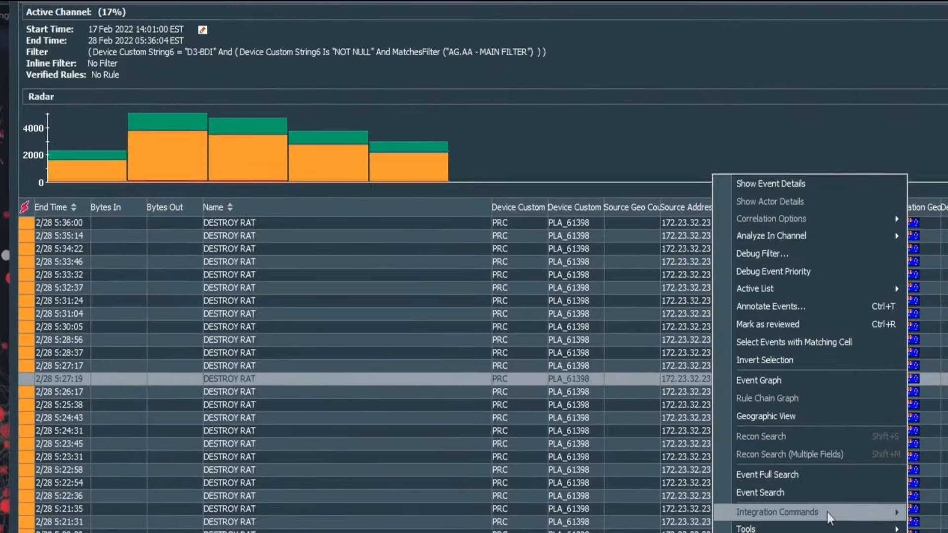
mouse_move(829, 516)
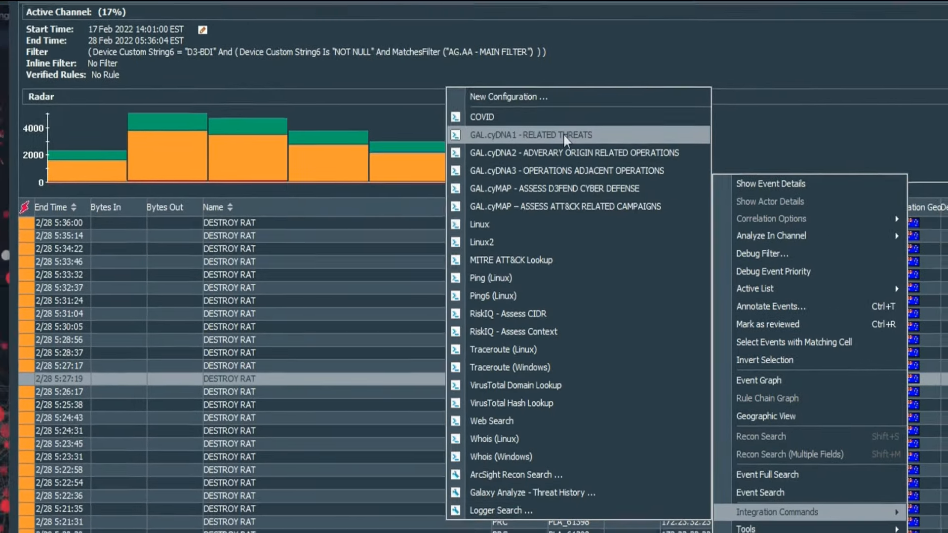
click(564, 135)
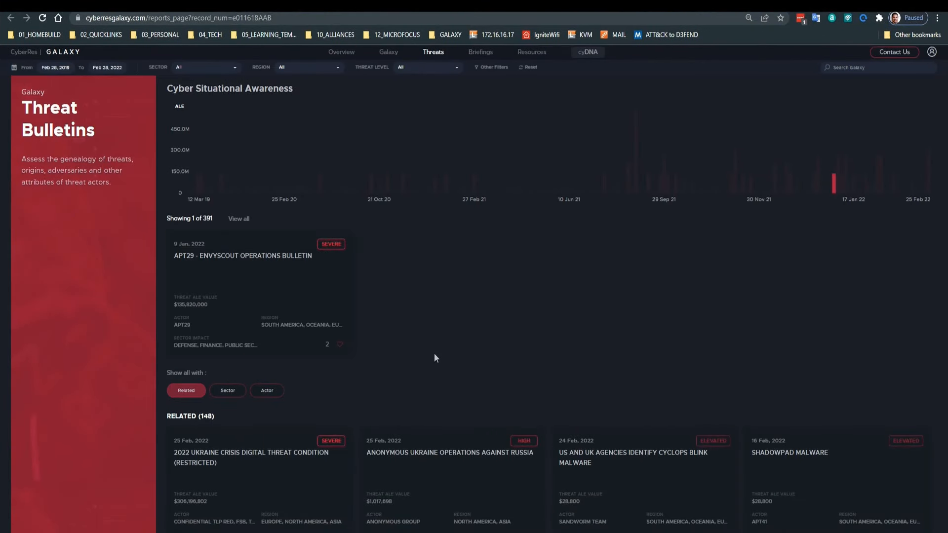
- Scroll through the APT29 - EnvyScout Operations Bulletin and its 148 related bulletins
scroll(434, 354, down, 6)
scroll(433, 363, up, 5)
scroll(435, 368, up, 1)
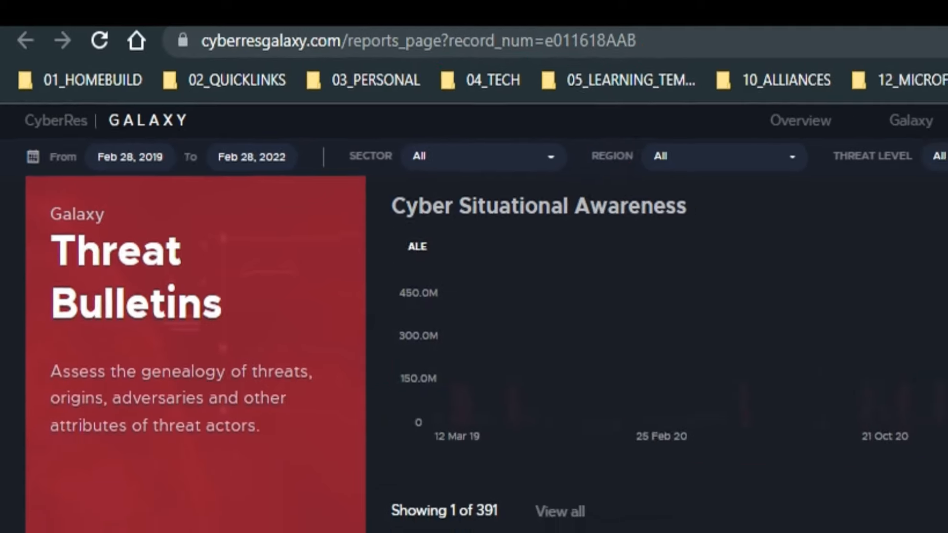
mouse_move(798, 164)
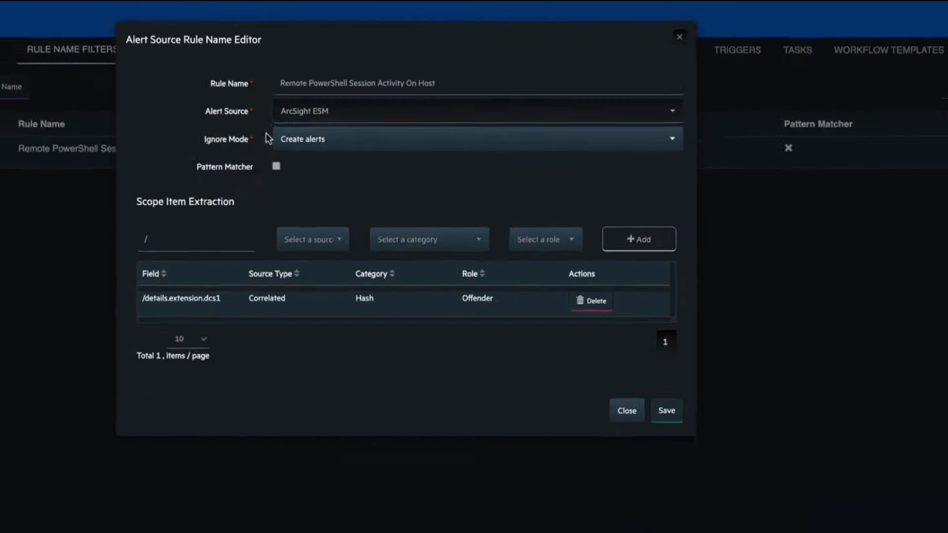
- Review the classification rules, consolidation filter 1040563 unchanged, and the first dispatch rule
click(316, 36)
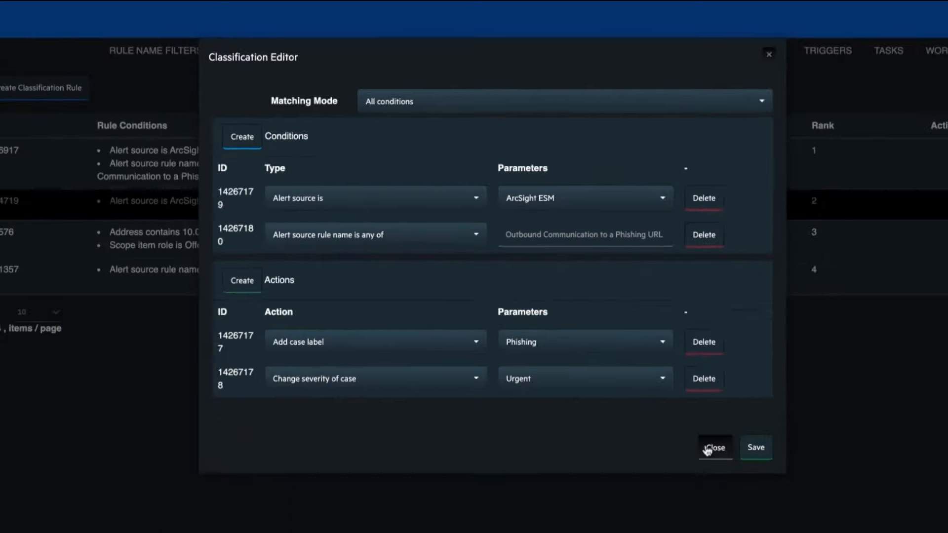
click(710, 449)
click(383, 34)
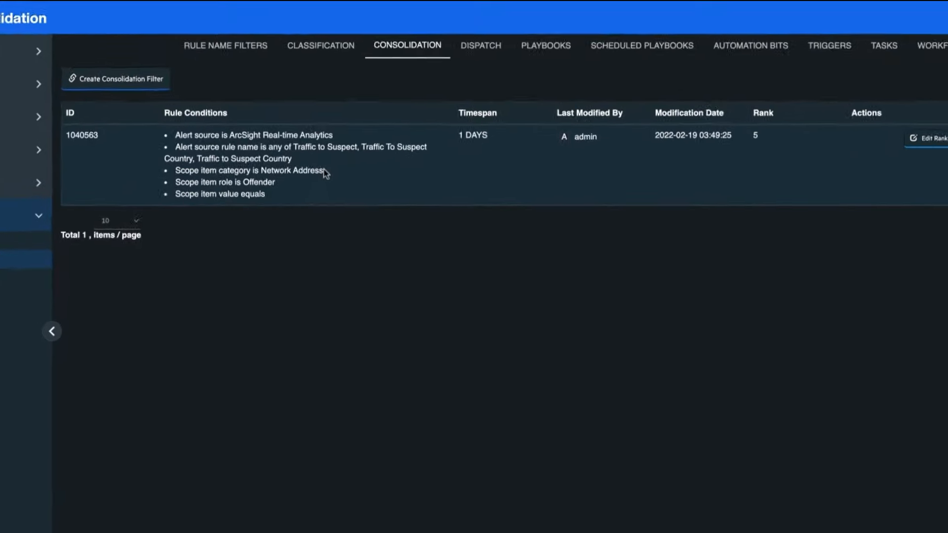
click(321, 131)
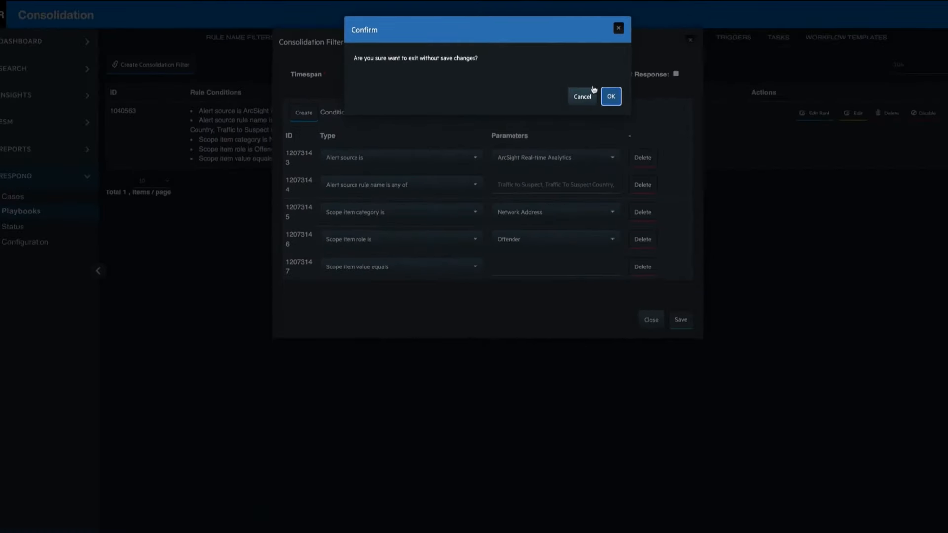
click(773, 150)
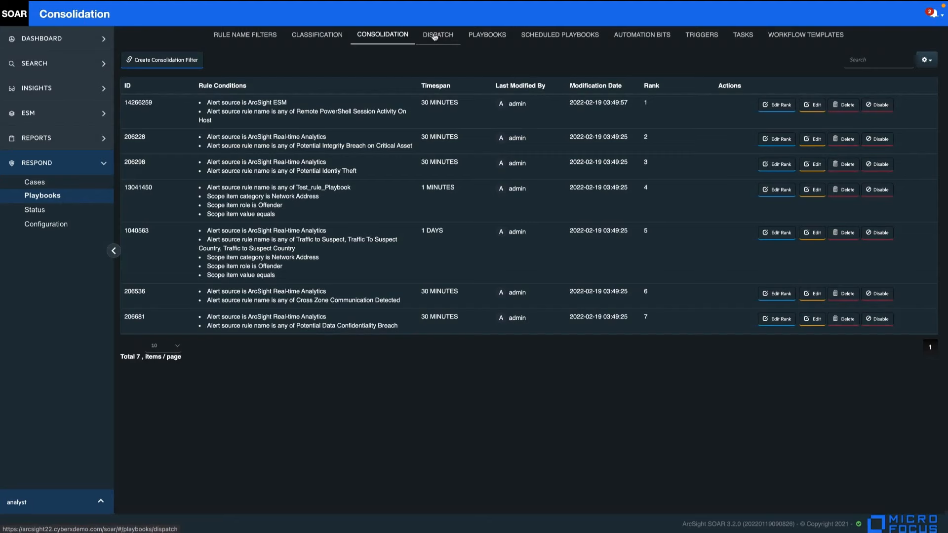
click(435, 36)
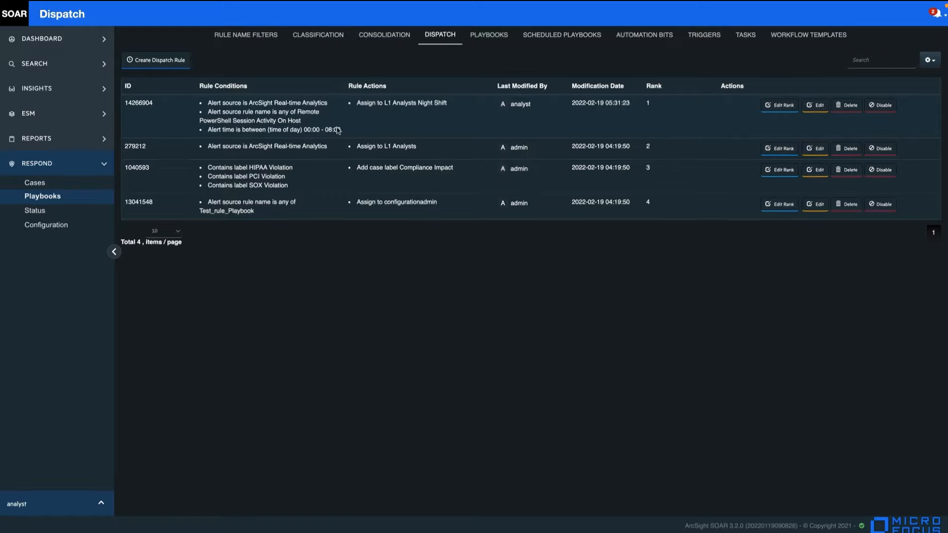
click(304, 120)
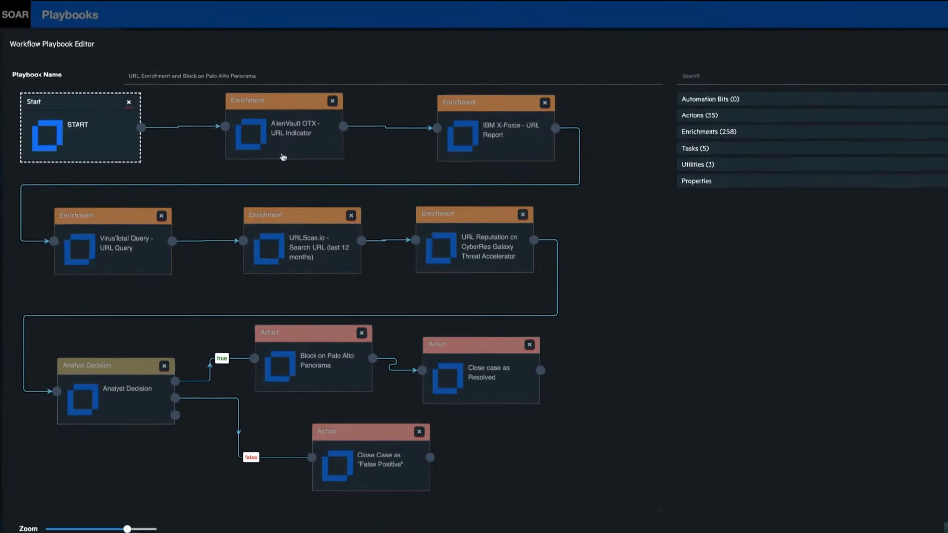
- Inspect the URL Reputation, Block on Palo Alto Panorama, Analyst Decision and Close case as Resolved properties
click(425, 241)
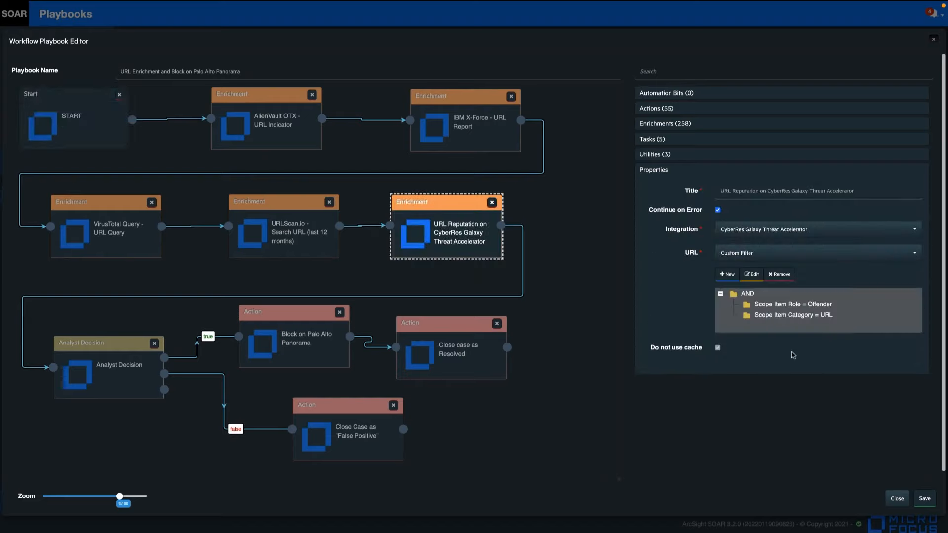
click(260, 350)
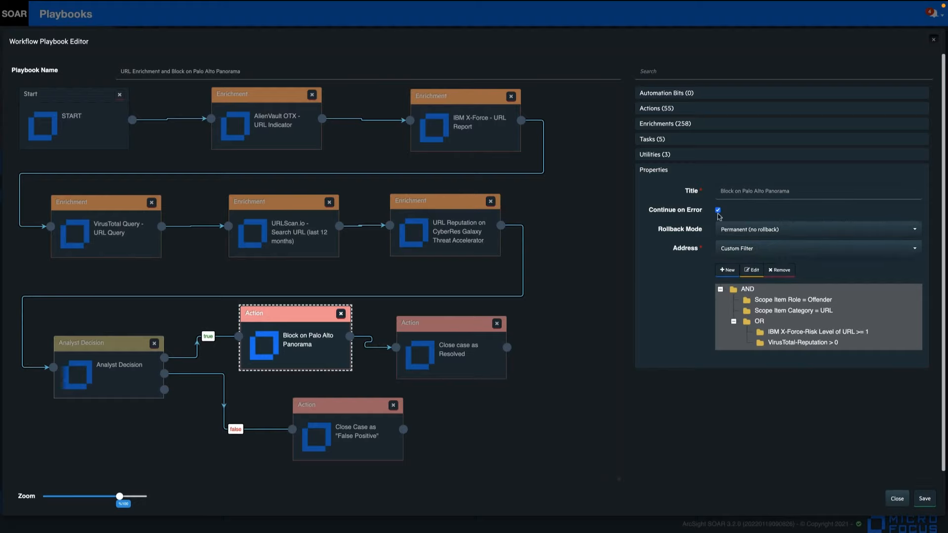
click(98, 379)
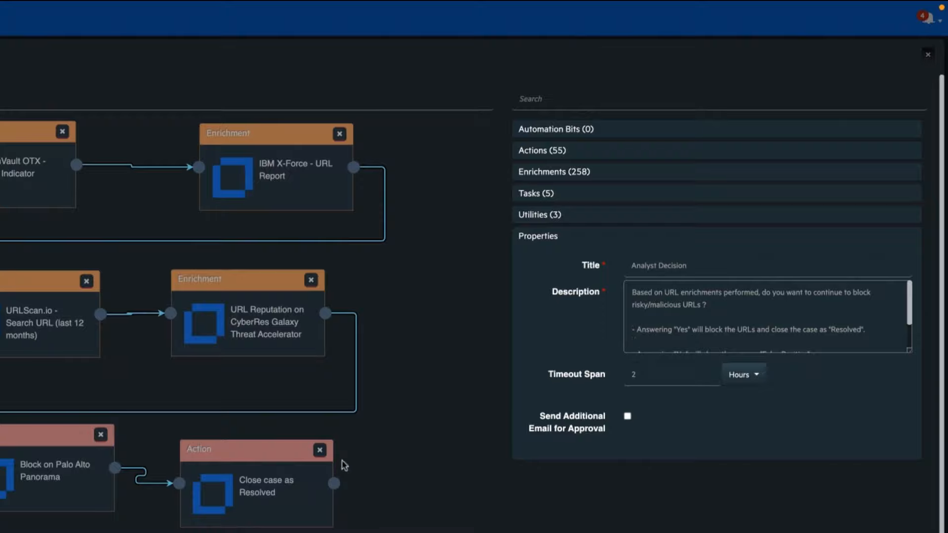
click(275, 491)
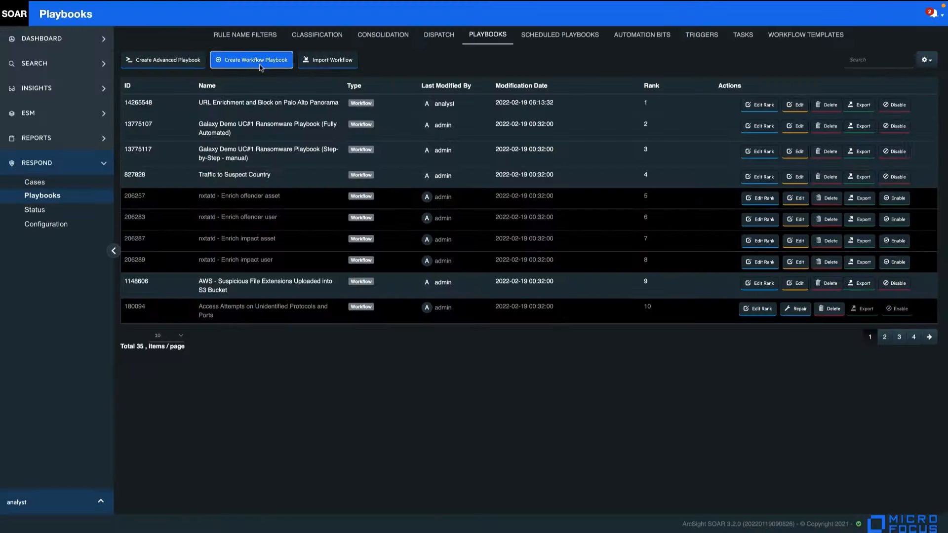
- Create a workflow playbook that starts when the rule name equals Remote PowerShell Session Activity On Host
click(261, 66)
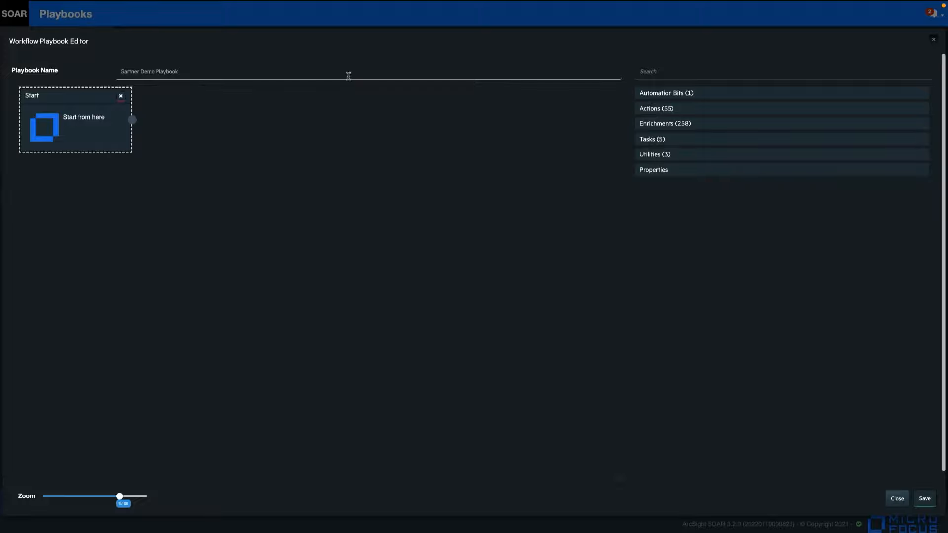
click(57, 121)
click(729, 209)
click(761, 280)
click(409, 58)
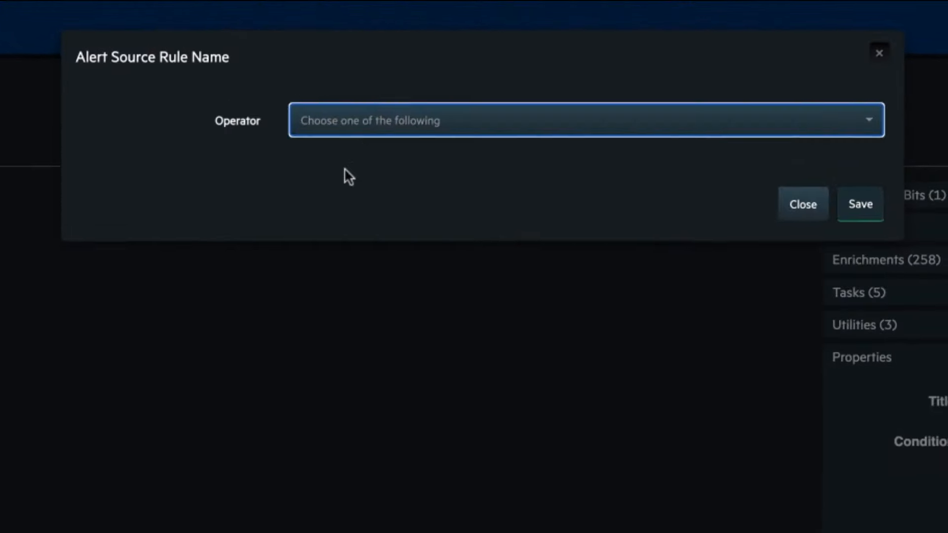
click(340, 162)
text(Remote)
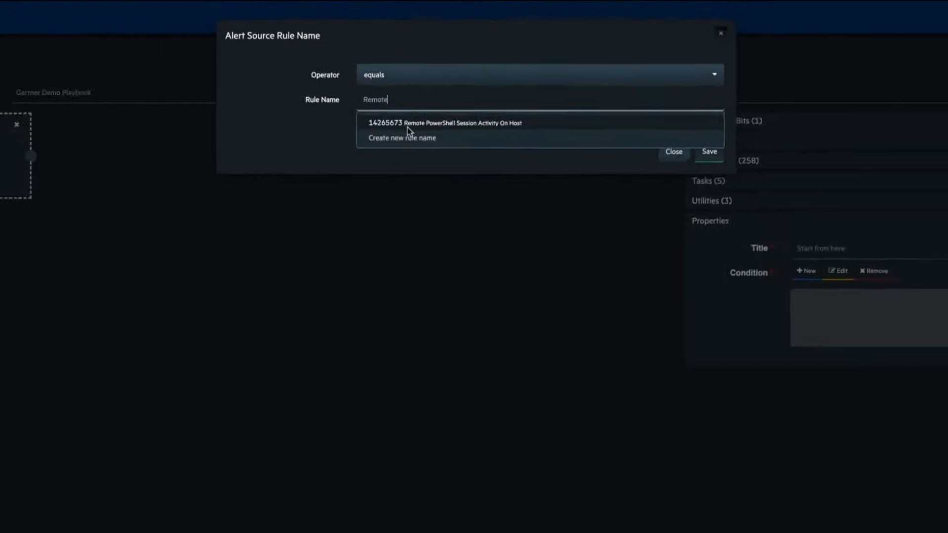
click(408, 126)
click(710, 151)
- Add a Galaxy URL Reputation enrichment using CyberRes Galaxy Threat Accelerator, checking all offenders' URLs
text(viu)
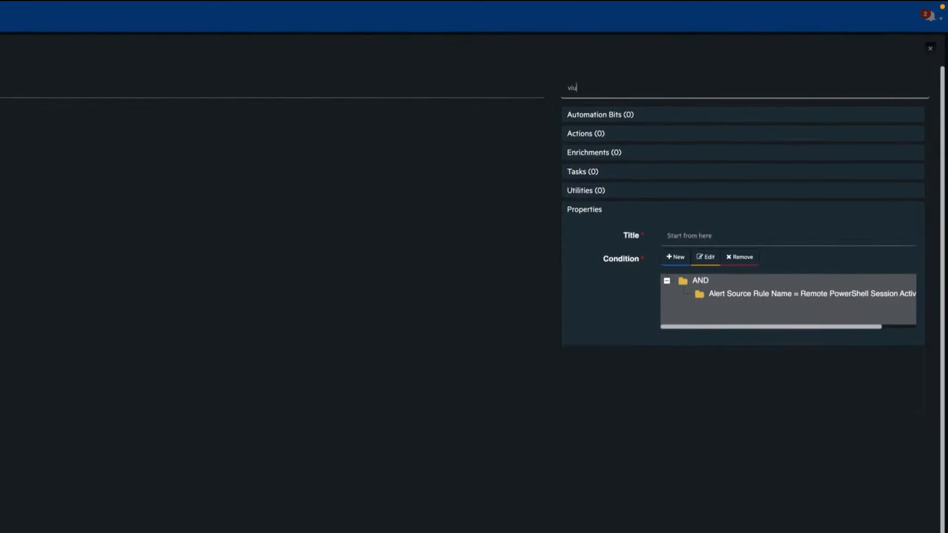
key(BackSpace)
text(rust)
double_click(597, 94)
text(Galax)
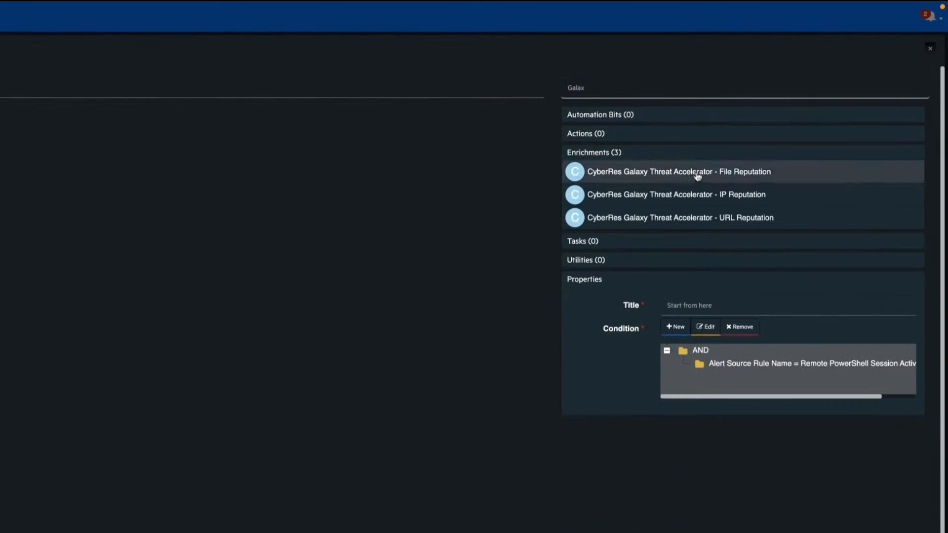
drag(692, 217, 252, 201)
click(682, 282)
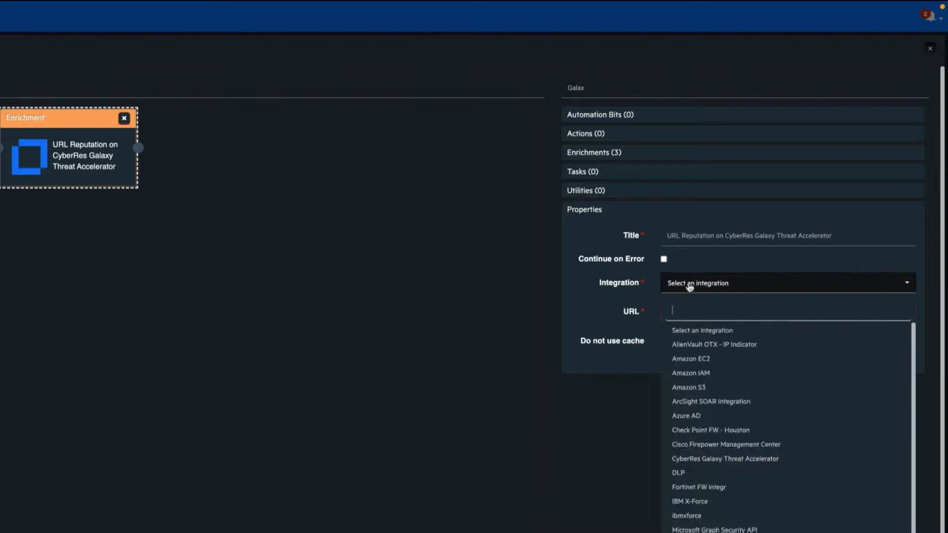
text(cyb)
click(717, 328)
click(694, 314)
click(692, 358)
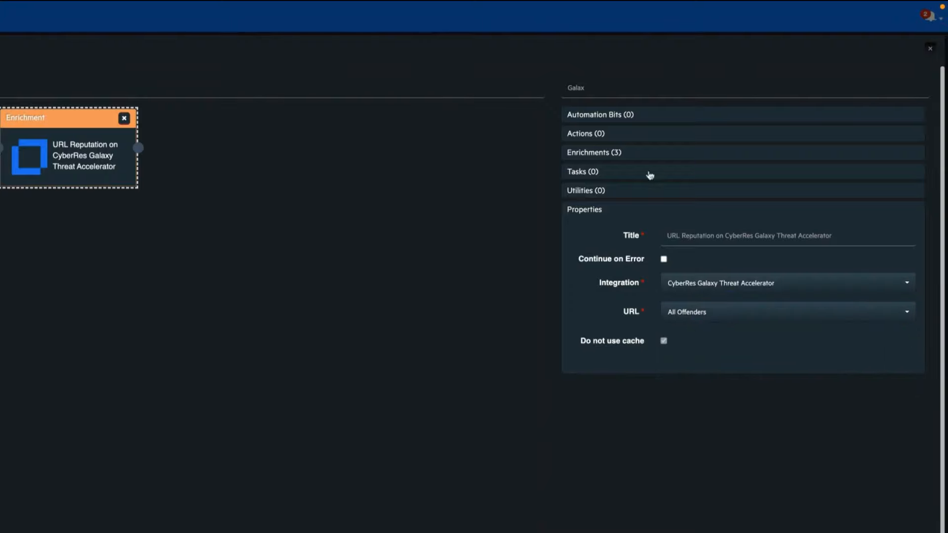
- Add a Decision step with condition CyberRes Galaxy URL Reputation equals HIGH
text(deci)
drag(600, 231, 274, 149)
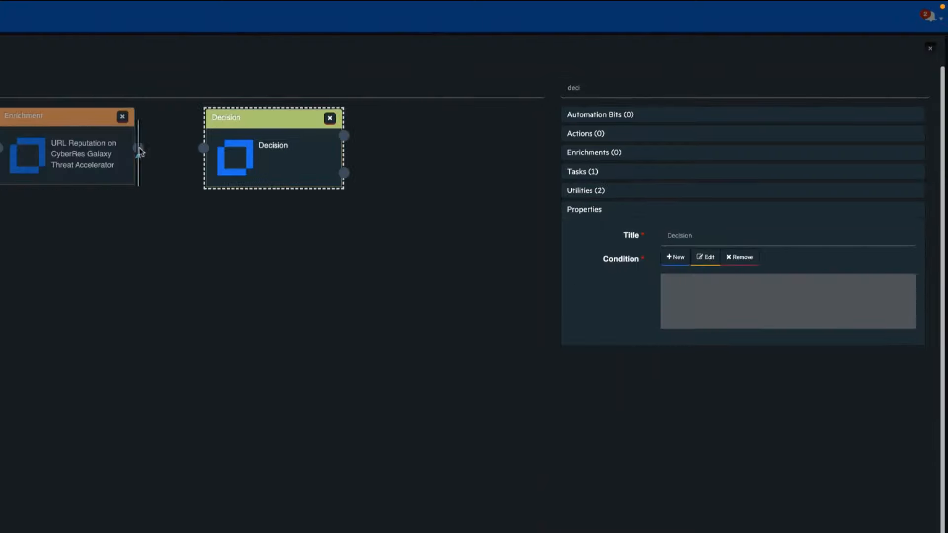
click(673, 258)
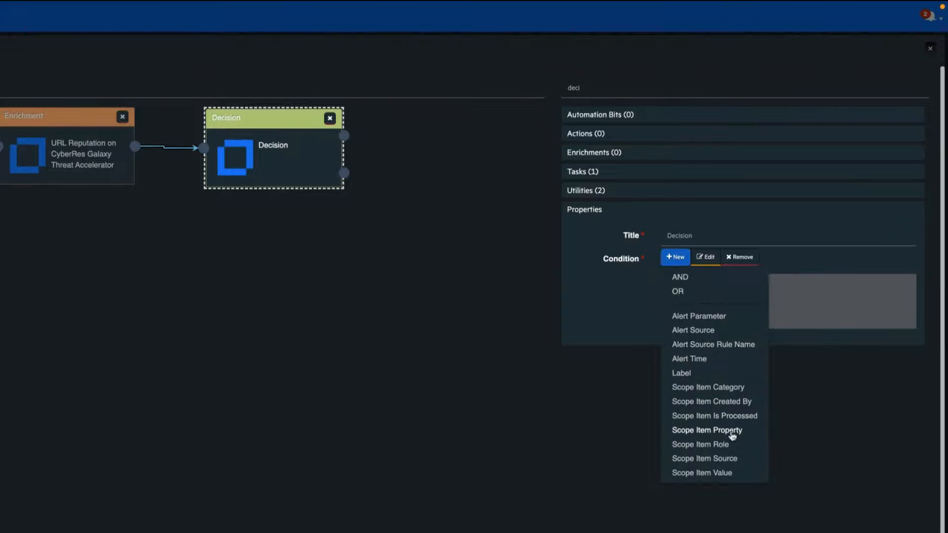
click(732, 433)
click(269, 71)
text(galax)
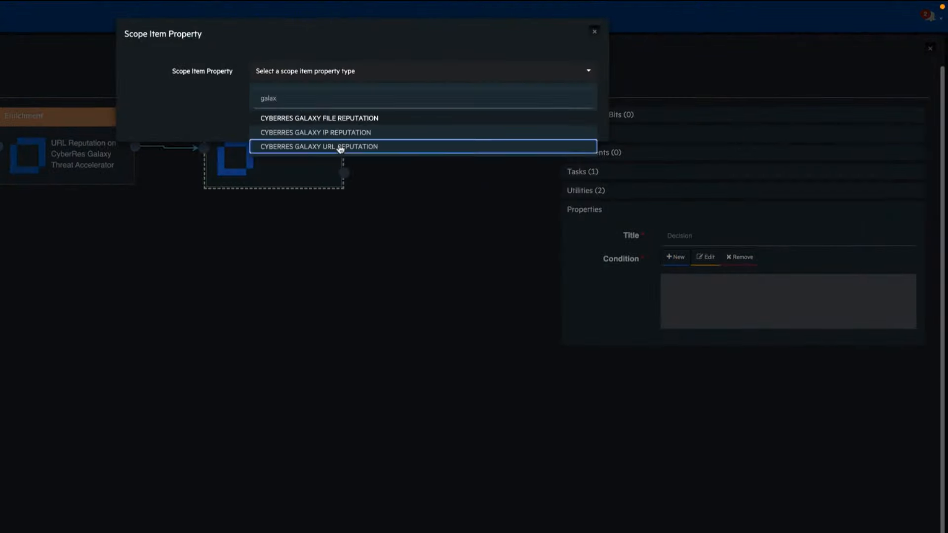
click(341, 148)
click(260, 96)
click(297, 117)
click(301, 118)
text(HIGH)
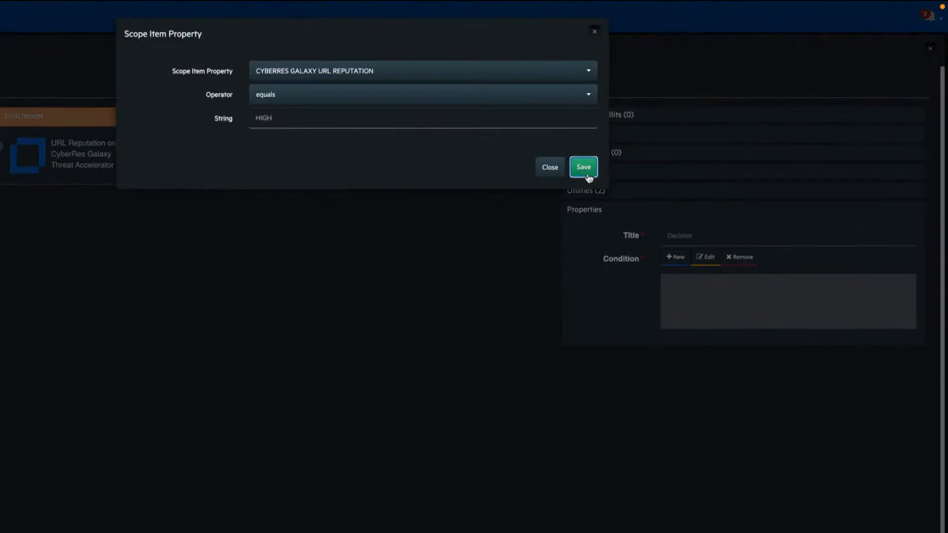
click(584, 168)
- Add a Palo Alto Panorama Block on the decision's true branch, followed by a Notification step
text(block)
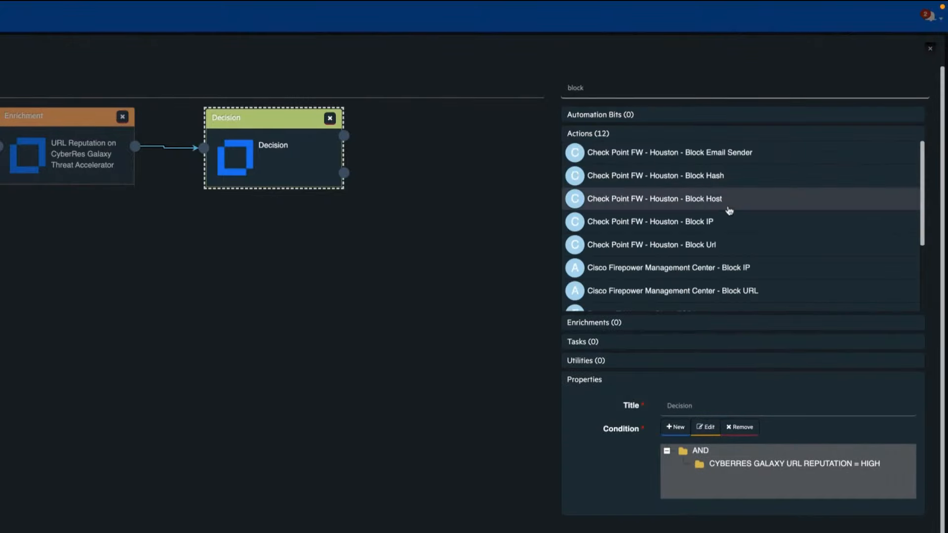
double_click(589, 93)
text(palo)
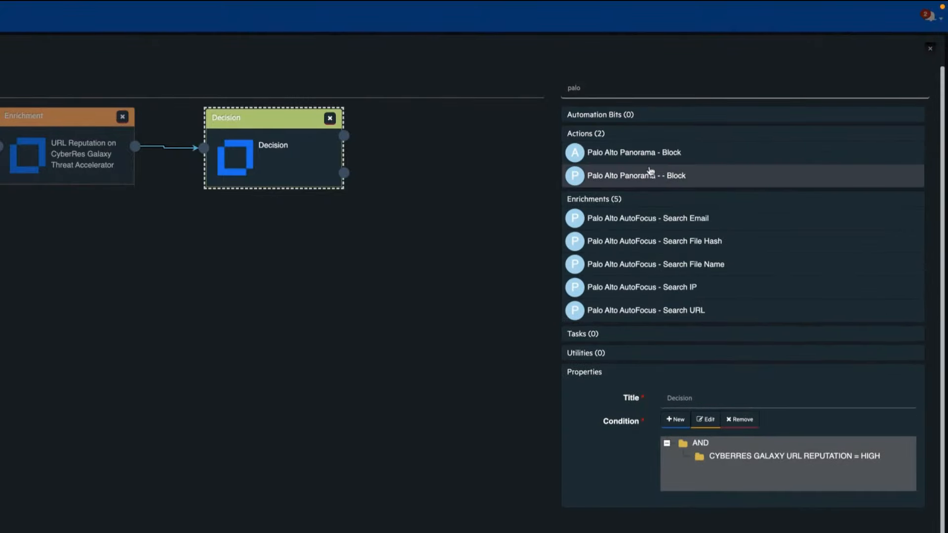
click(663, 182)
drag(344, 135, 372, 141)
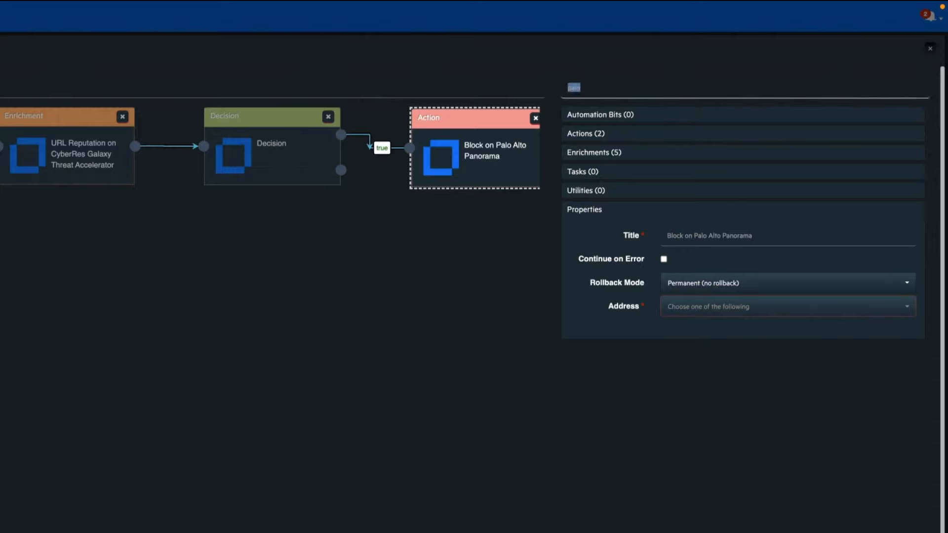
text(noti)
click(599, 208)
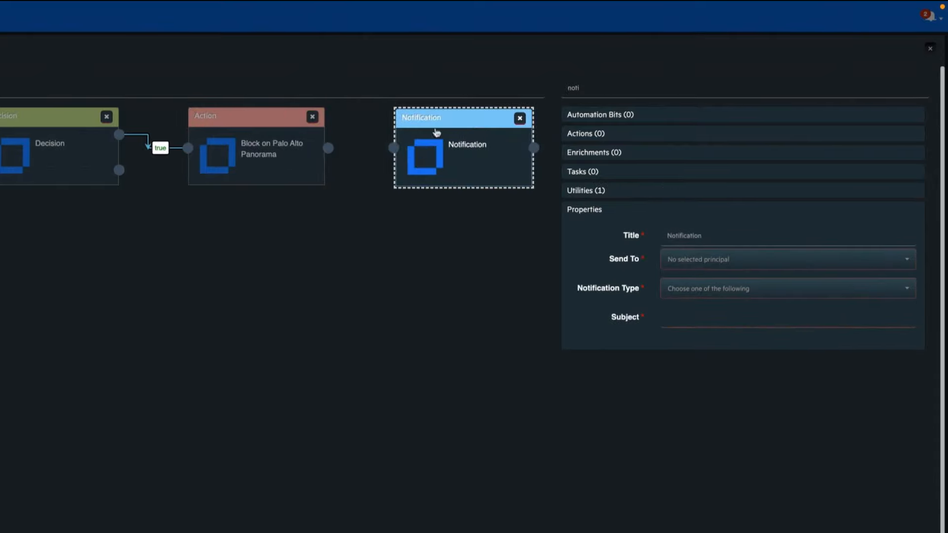
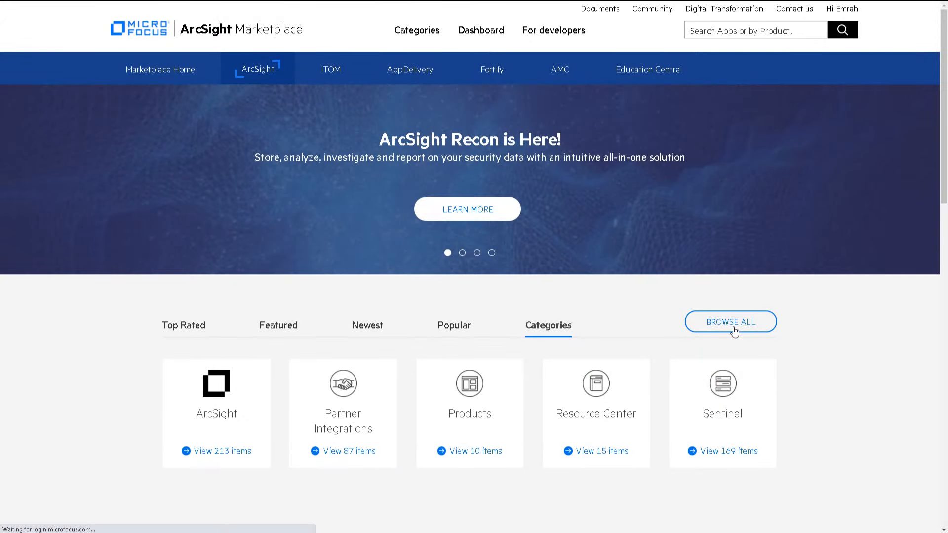
- Open the ArcSight Marketplace home page listing the ArcSight (213) and Sentinel (169) categories
click(734, 325)
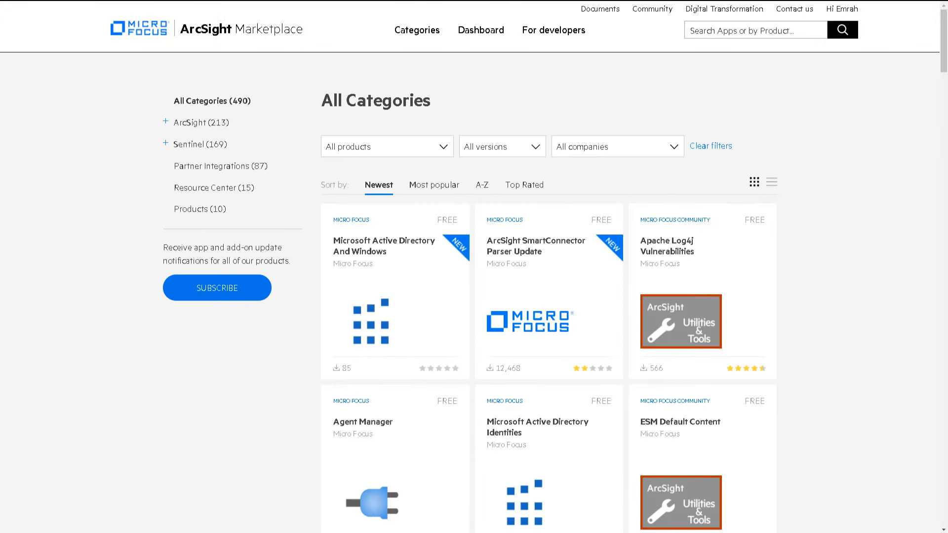
- Browse all categories and show the ArcSight ESM, SmartConnectors, Intelligence, SOAR and Utilities subcategories
drag(943, 65, 944, 499)
click(559, 369)
click(171, 123)
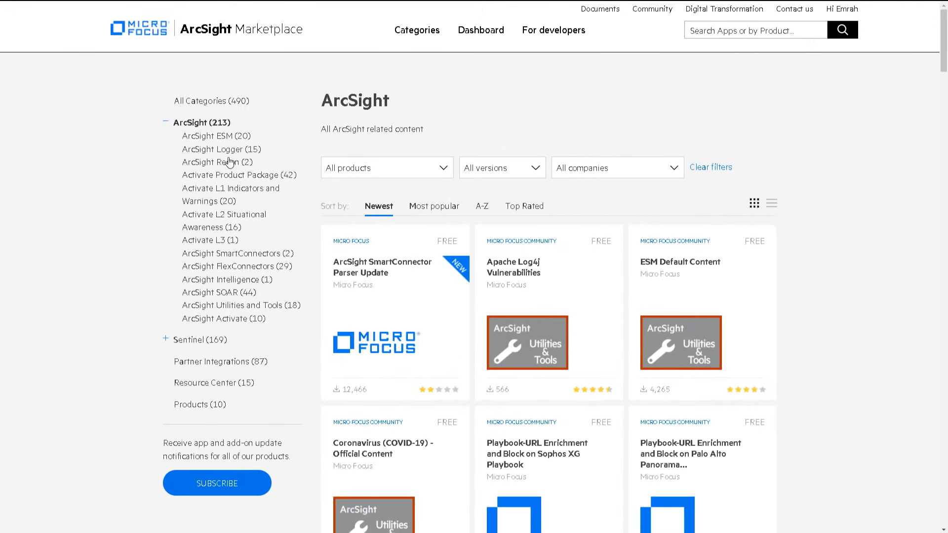
click(230, 137)
click(237, 254)
click(232, 279)
click(222, 292)
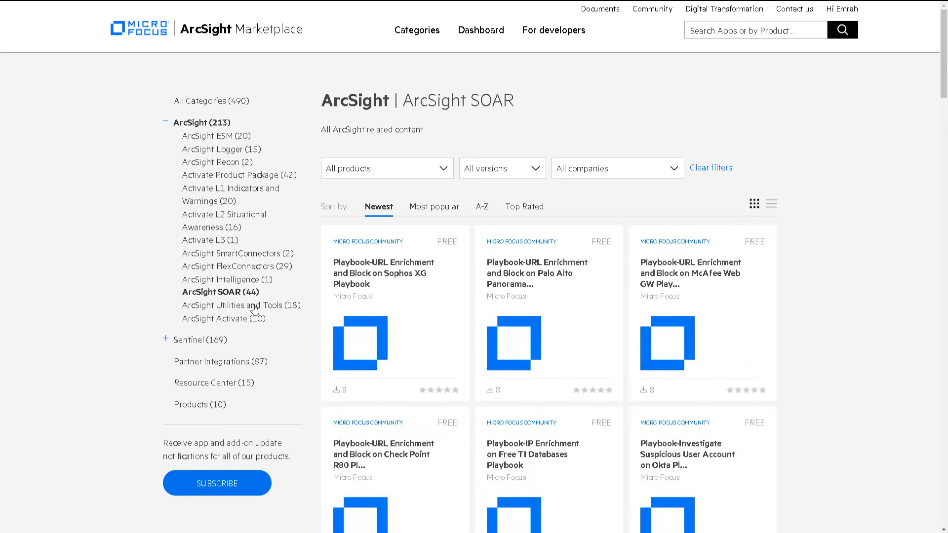
click(255, 307)
- Download the PAN-OS 10.0 integration guide from Partner Integrations > Palo Alto Networks, then return to All Categories
click(221, 374)
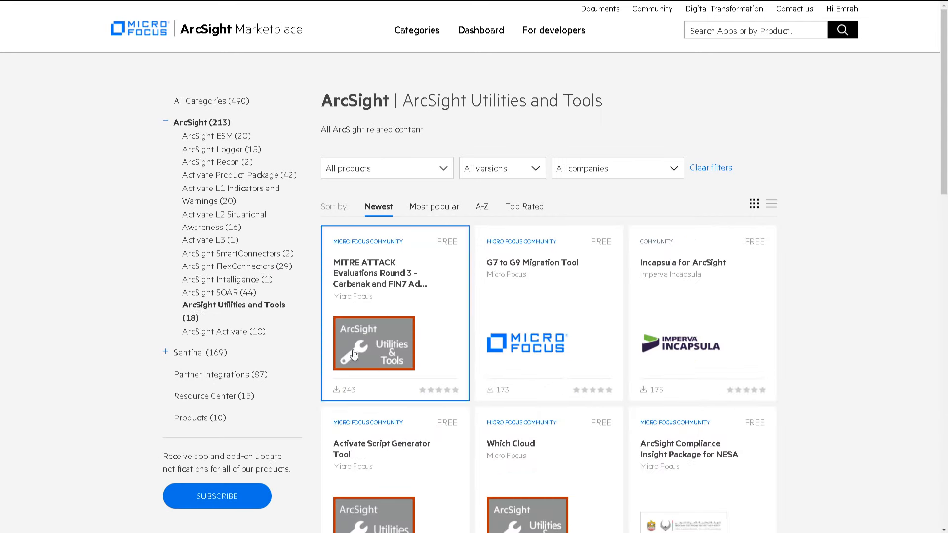
click(389, 351)
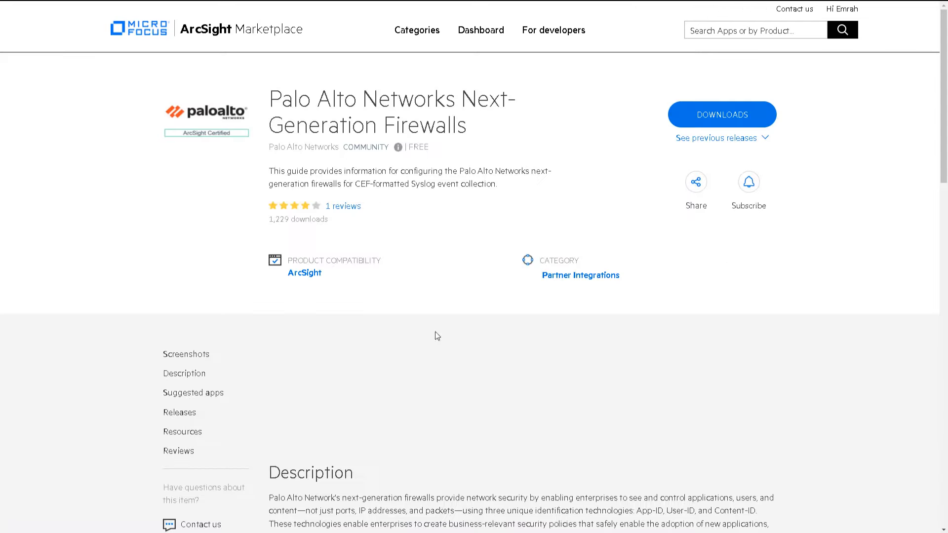
click(417, 405)
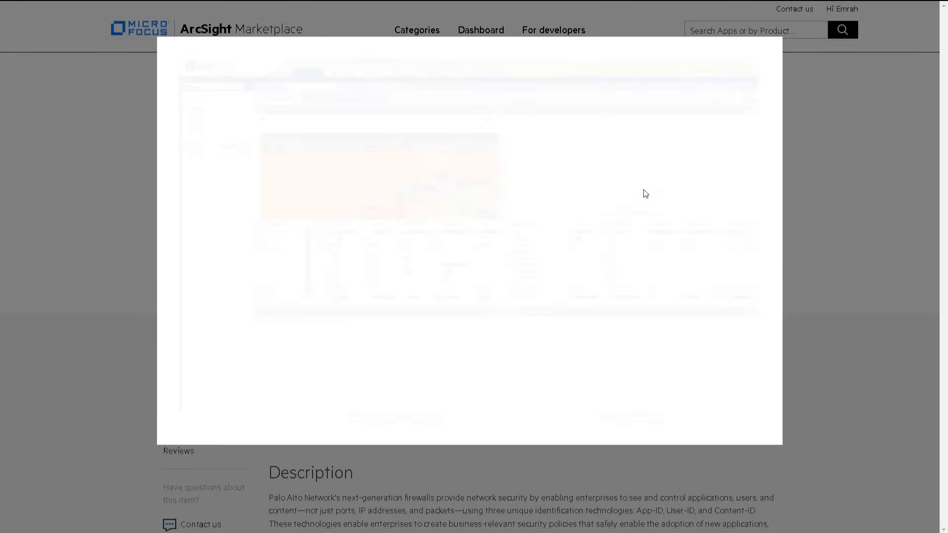
click(764, 61)
scroll(791, 212, down, 15)
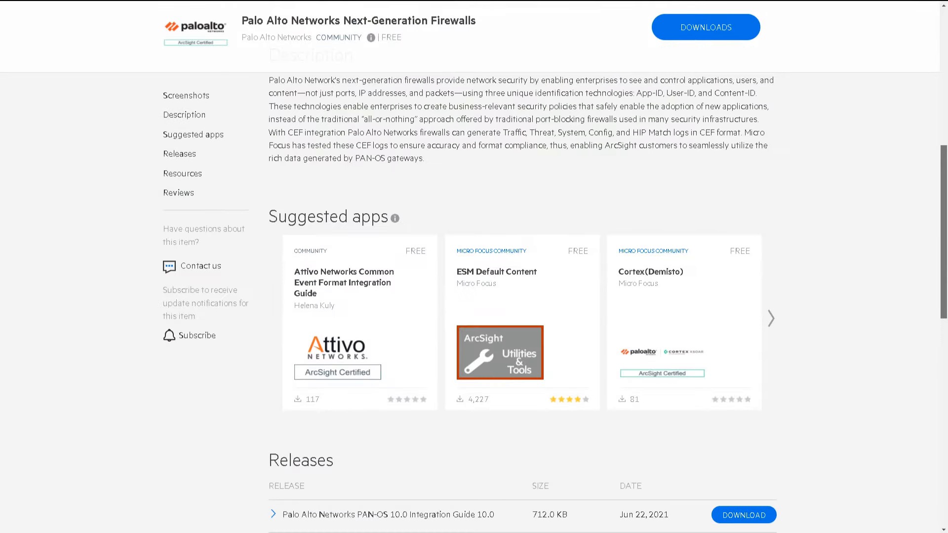
click(763, 199)
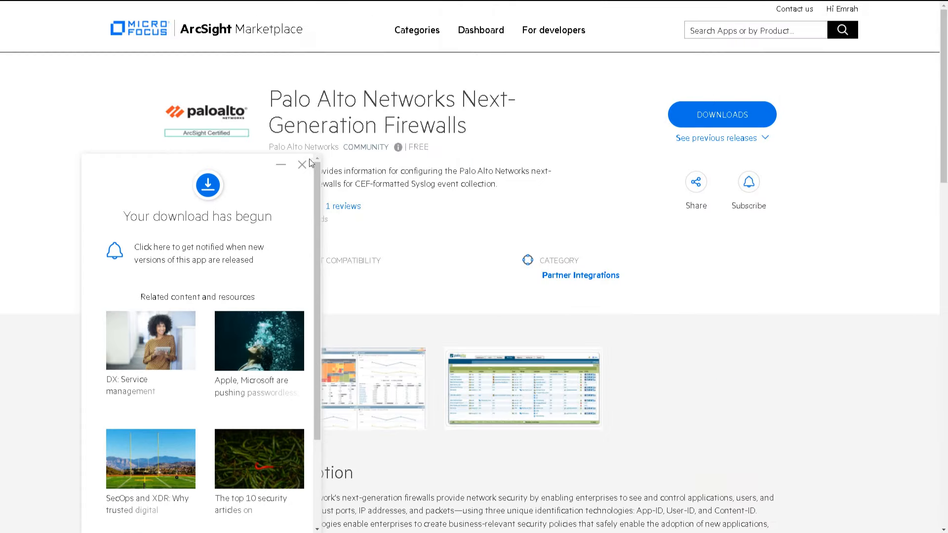
click(303, 166)
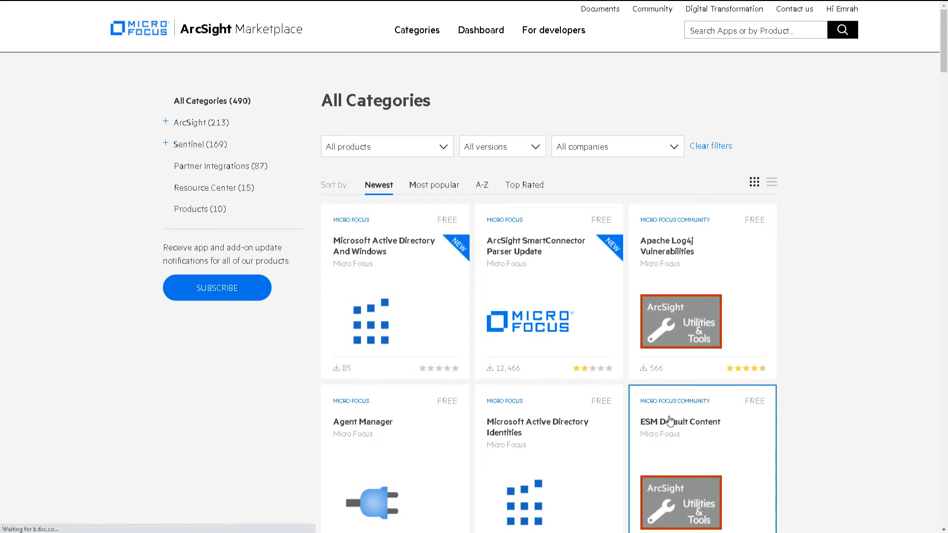
click(670, 421)
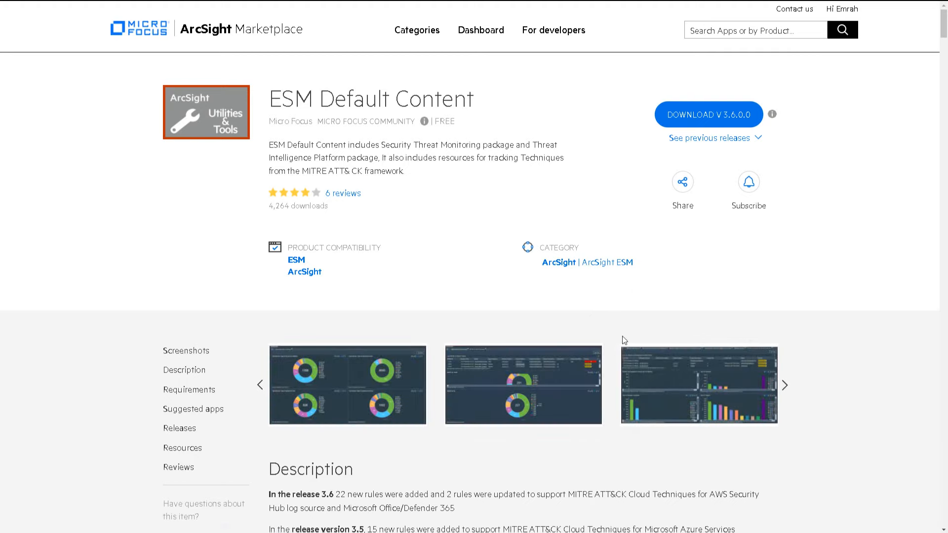
- Review the ESM Default Content dashboards screenshot and release 3.6 notes on AWS Security Hub and Office/Defender sources
click(366, 365)
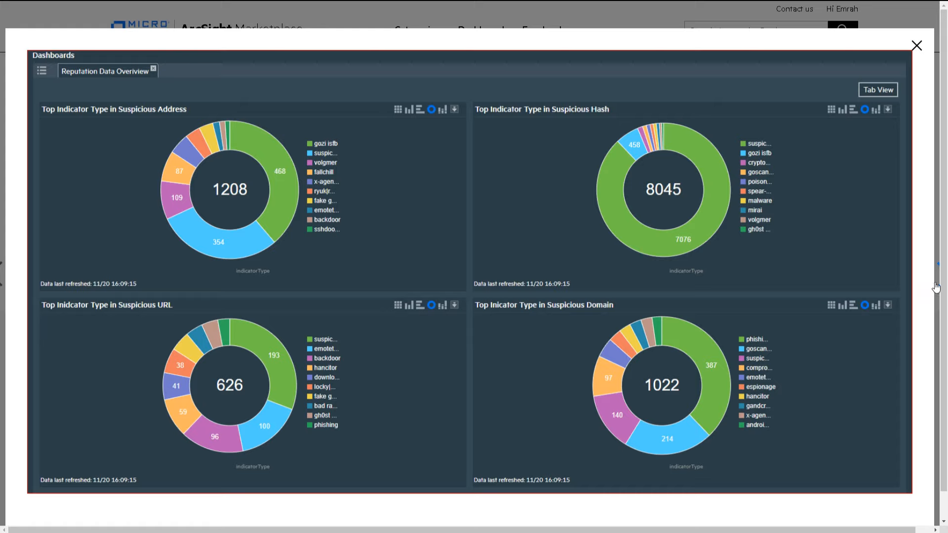
click(941, 50)
drag(944, 37, 942, 58)
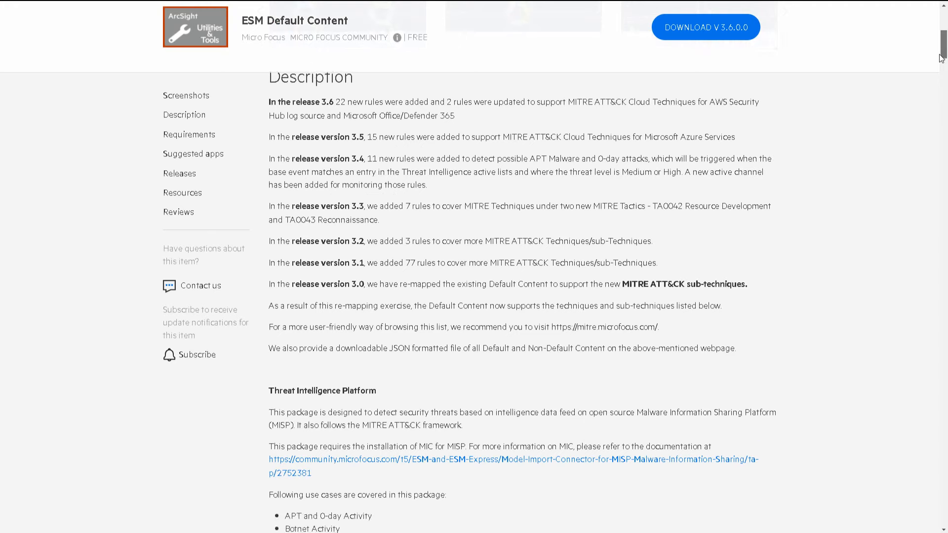
double_click(725, 101)
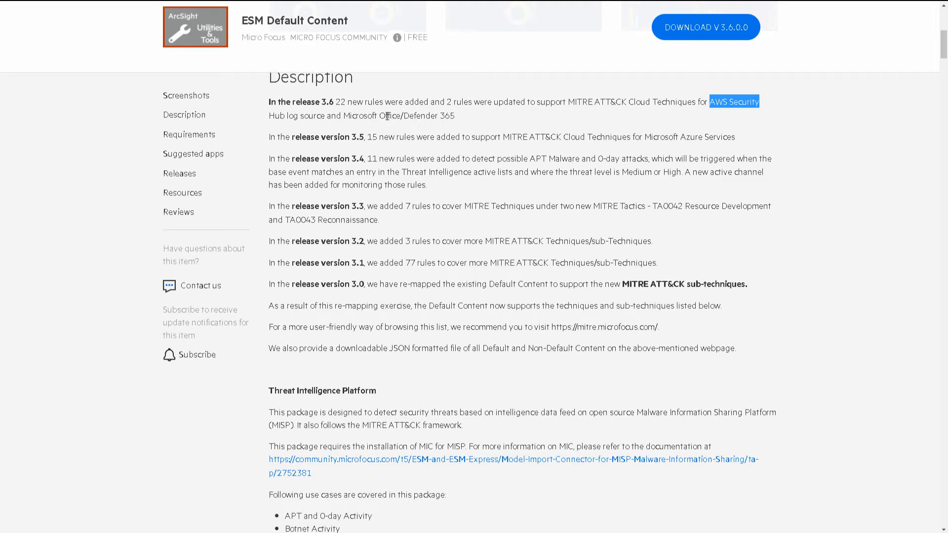
drag(387, 115, 423, 117)
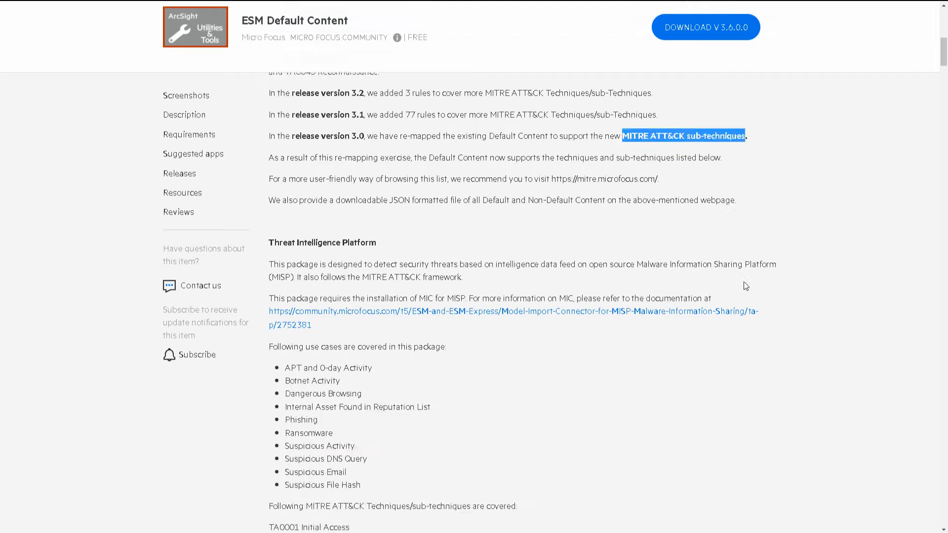
scroll(746, 285, down, 13)
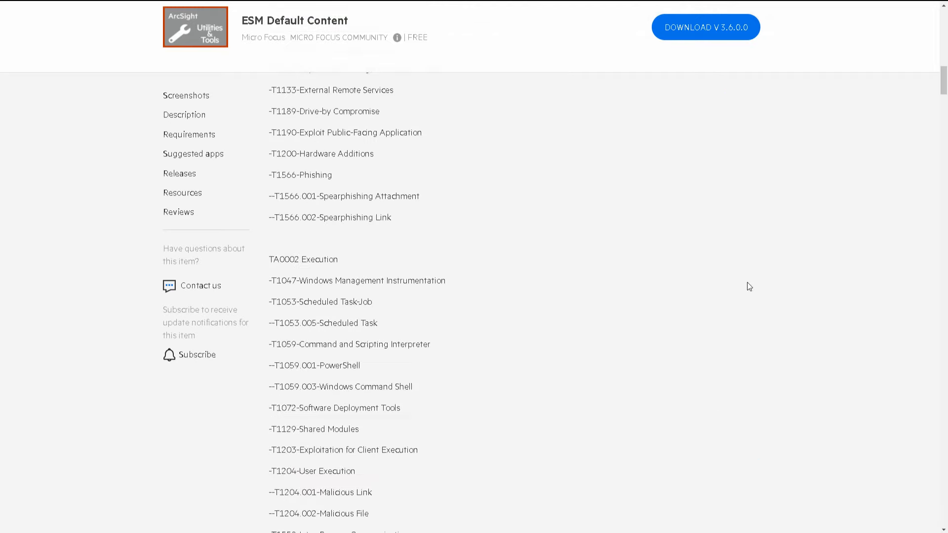
- Download the Security Threat Monitoring 3.5.0.0 release from the Releases table
drag(944, 82, 943, 458)
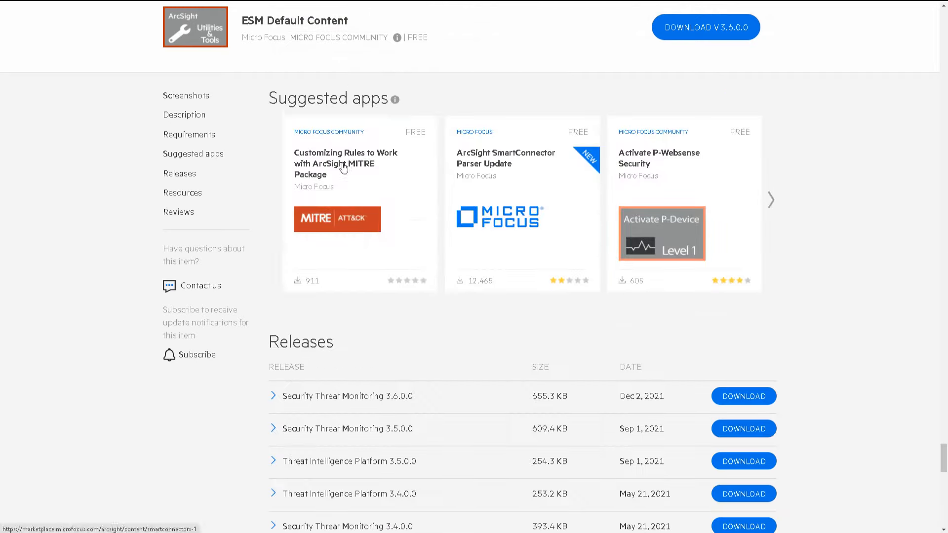
drag(684, 420, 267, 398)
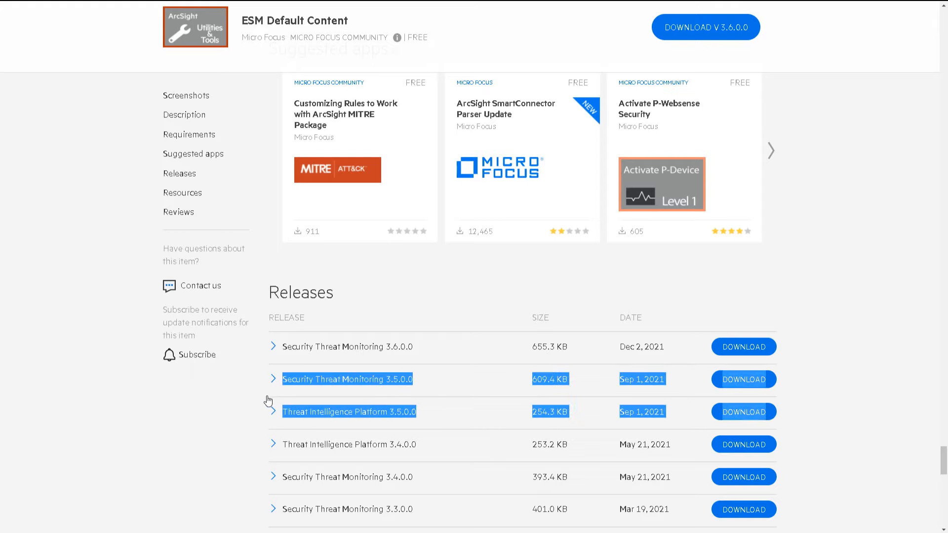
click(749, 412)
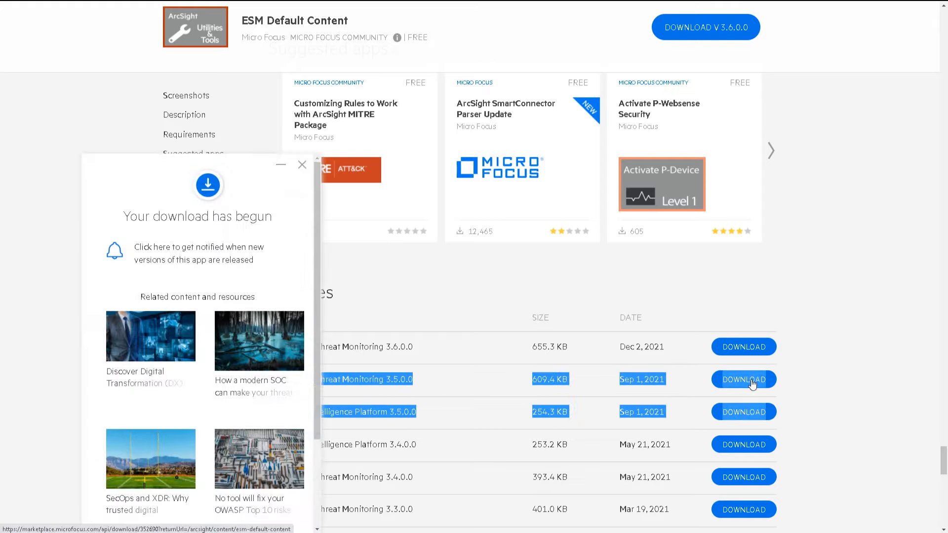
scroll(430, 274, down, 8)
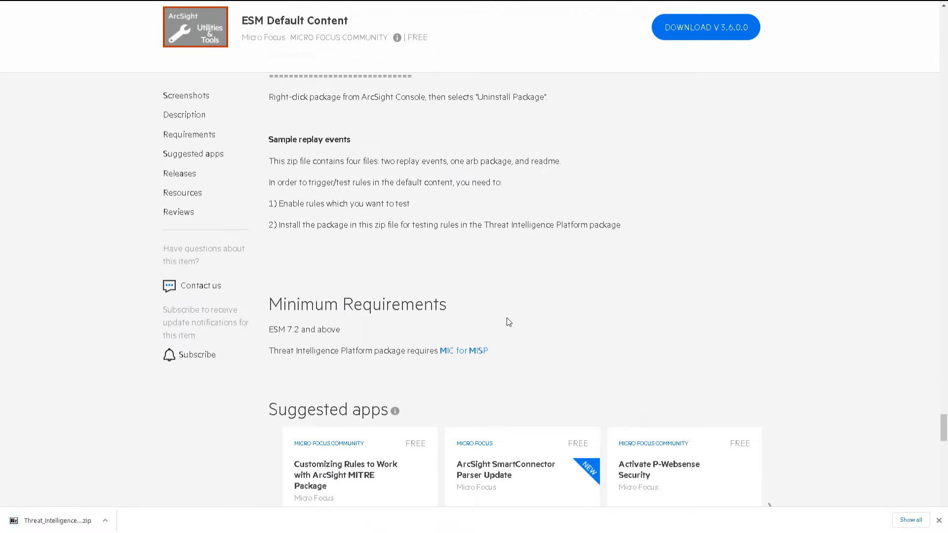
scroll(625, 391, down, 5)
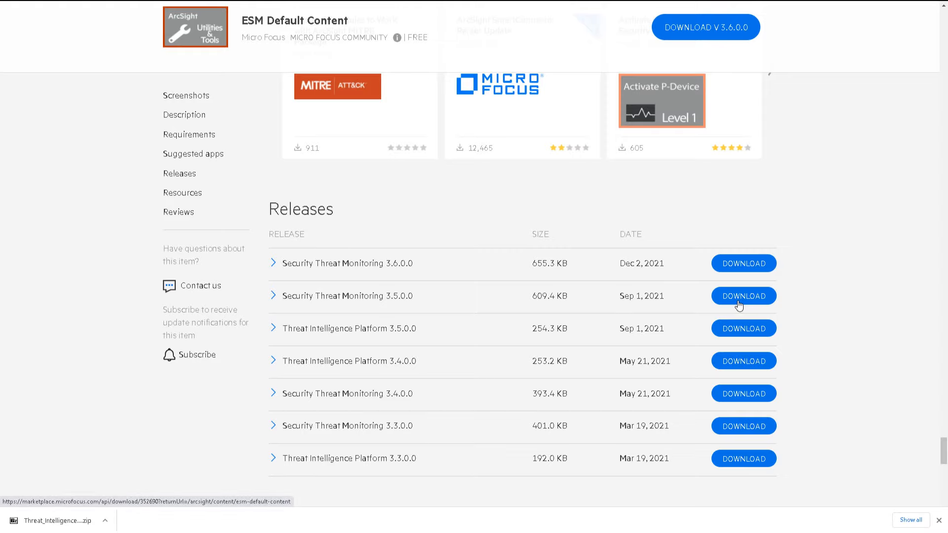
scroll(739, 306, up, 12)
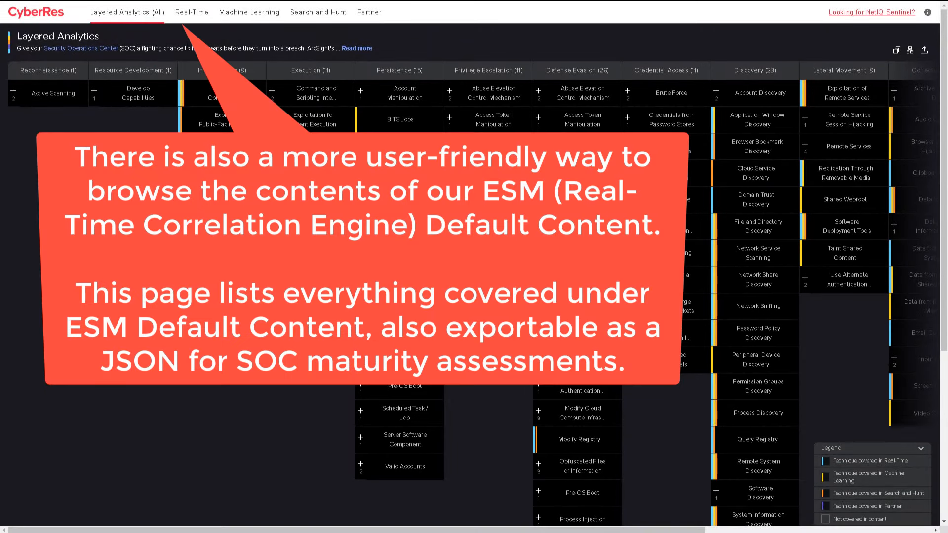
- Confirm Security Threat Monitoring Real-Time content covers Application Shimming (T1546.011), then bring up the ESM package import
click(207, 16)
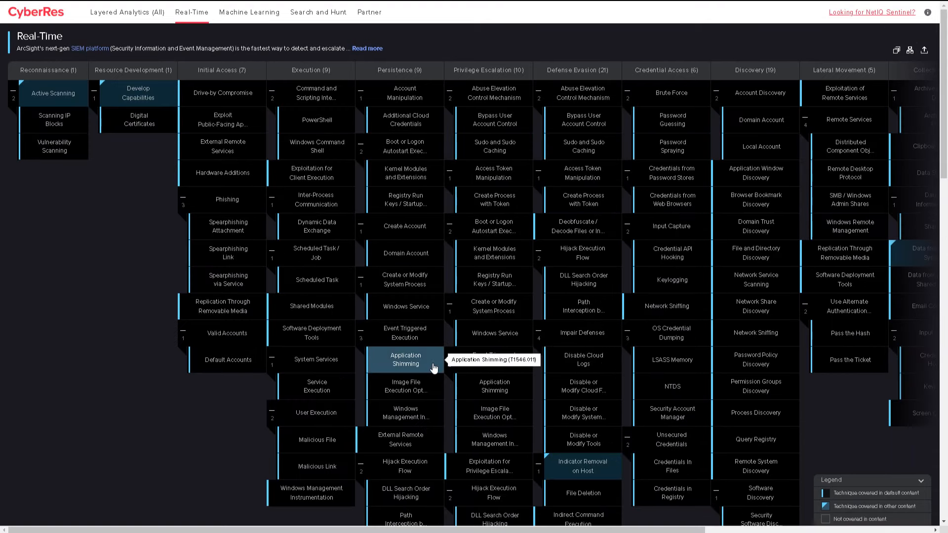
click(418, 361)
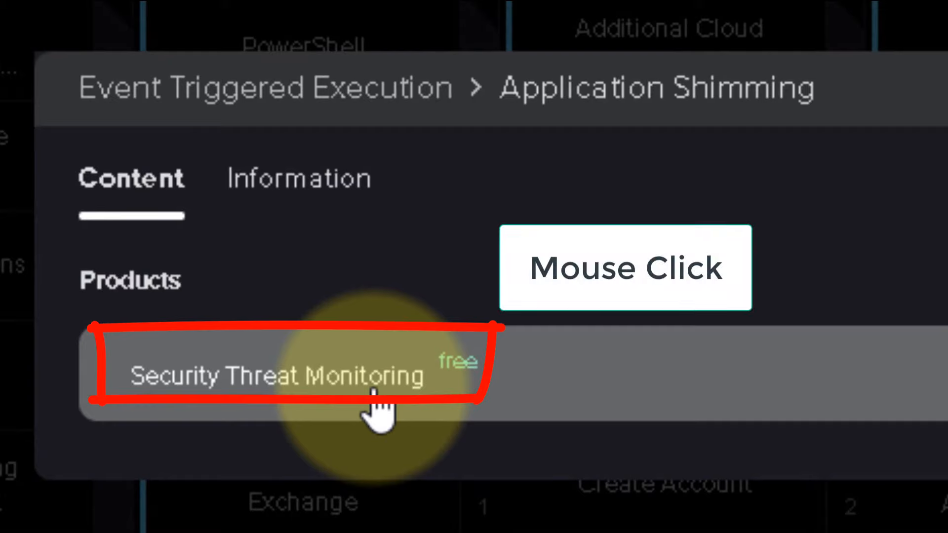
click(374, 390)
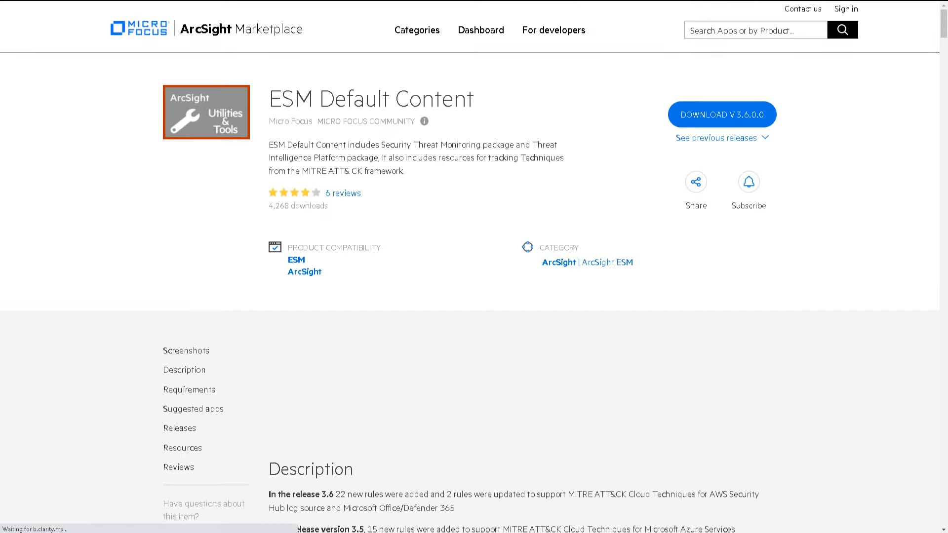
drag(944, 25, 942, 444)
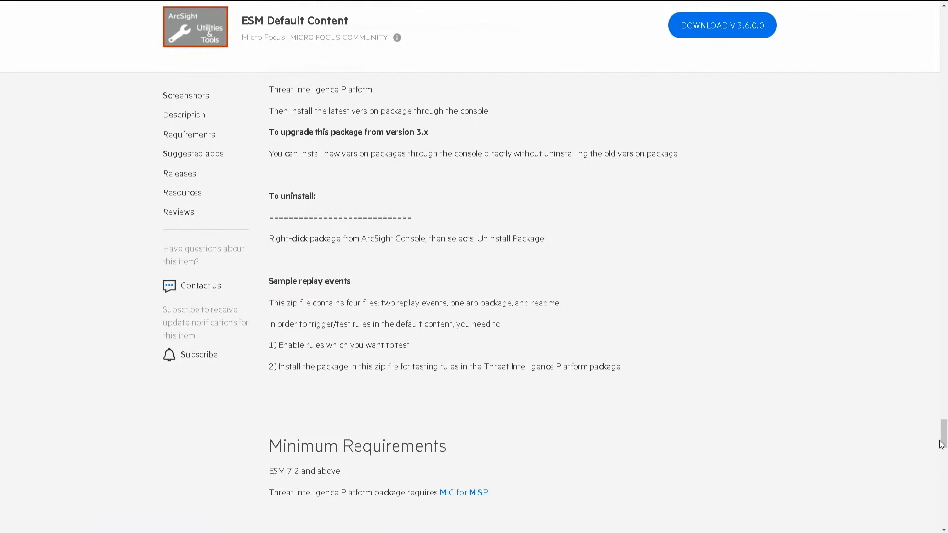
key(ctrl+f)
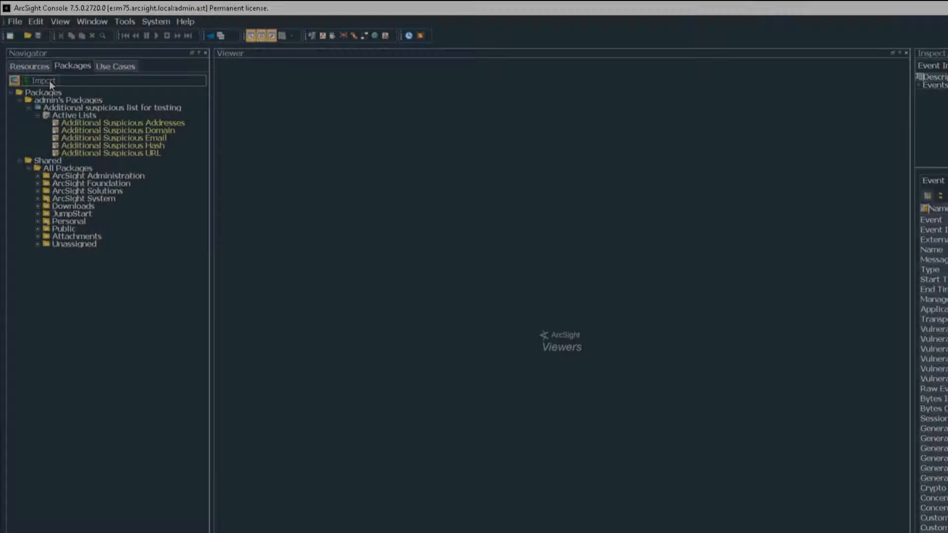
click(44, 89)
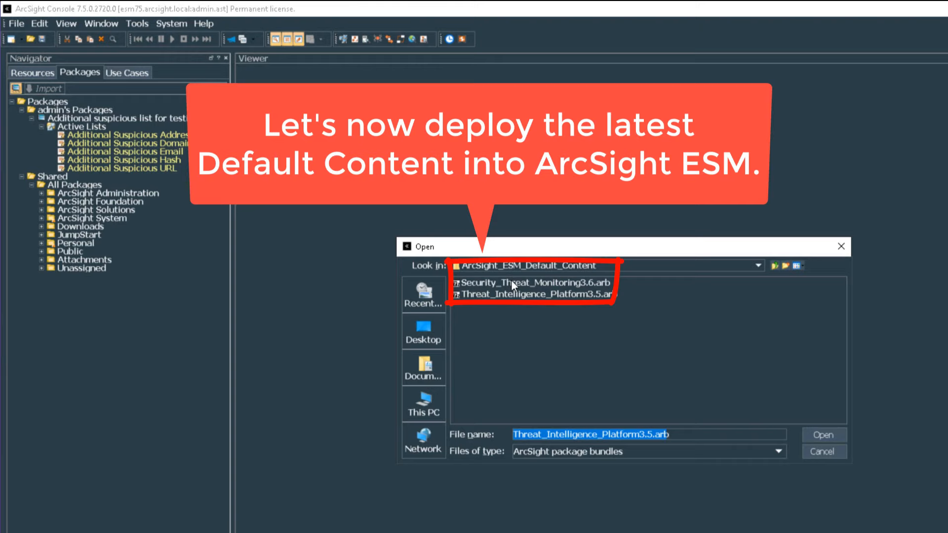
- Install the Security Threat Monitoring 3.6 .arb package and acknowledge the install results
click(512, 279)
key(Return)
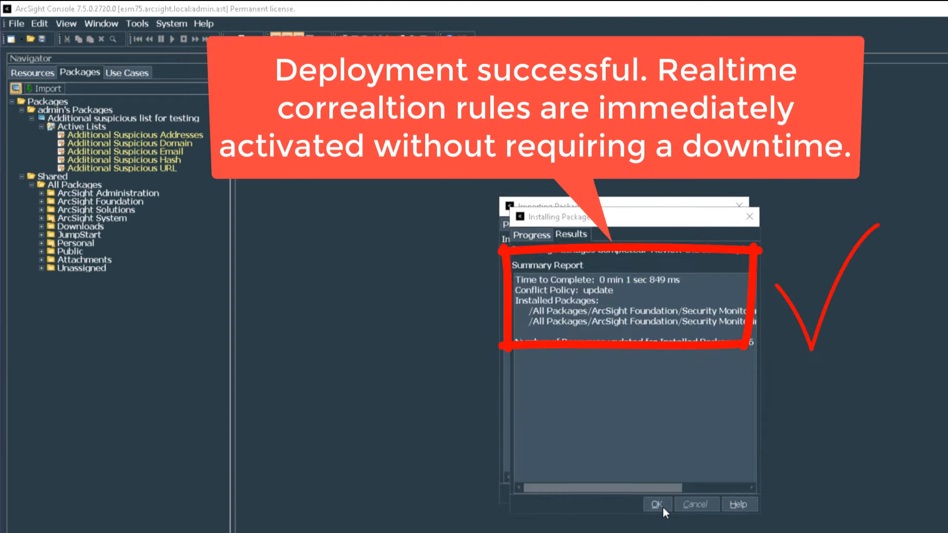
click(663, 507)
click(657, 496)
- Browse Resources > Rules to inspect a newly installed Security Threat Monitoring Cloud Monitoring rule
click(32, 72)
click(41, 89)
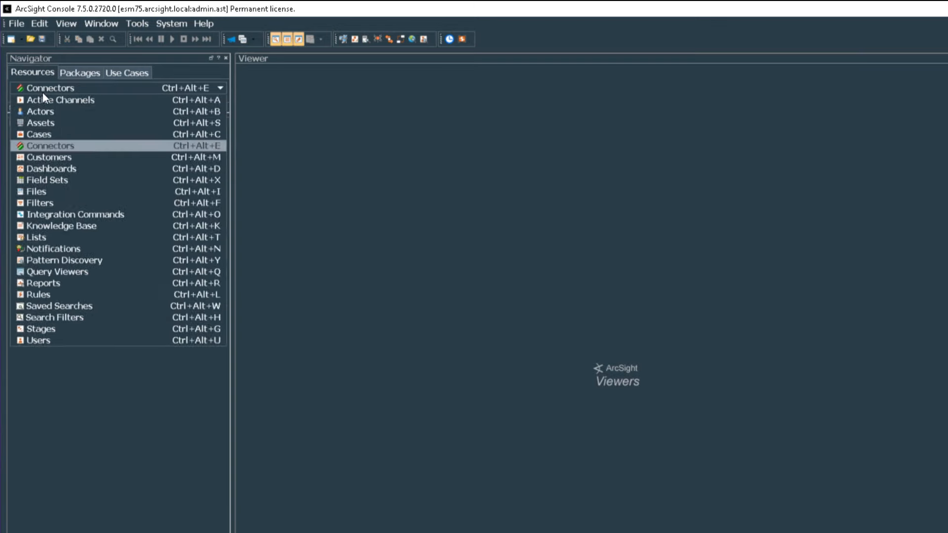
click(52, 396)
click(71, 294)
click(86, 316)
click(184, 340)
drag(322, 464, 458, 464)
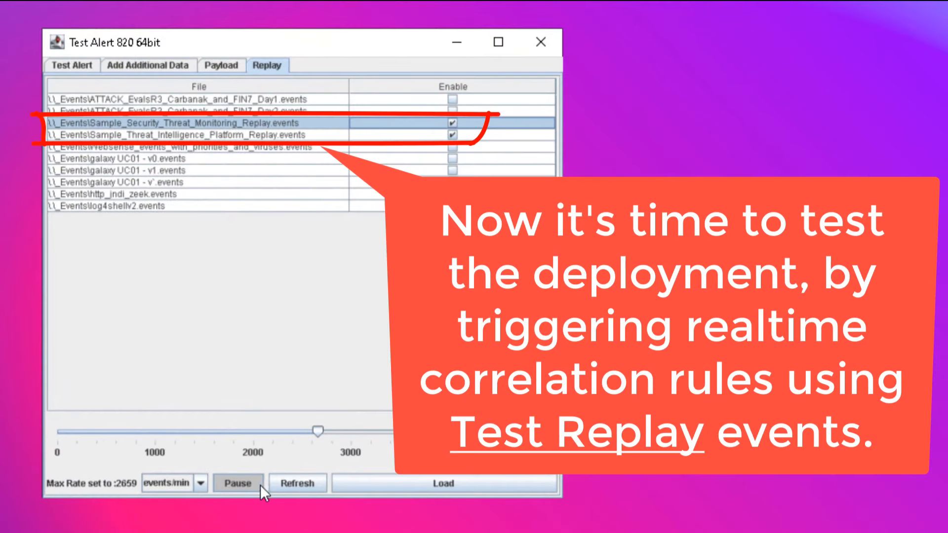
- Set the Test Alert replay rate to 295 events per minute and resume the replay
click(260, 485)
click(253, 487)
drag(318, 430, 89, 449)
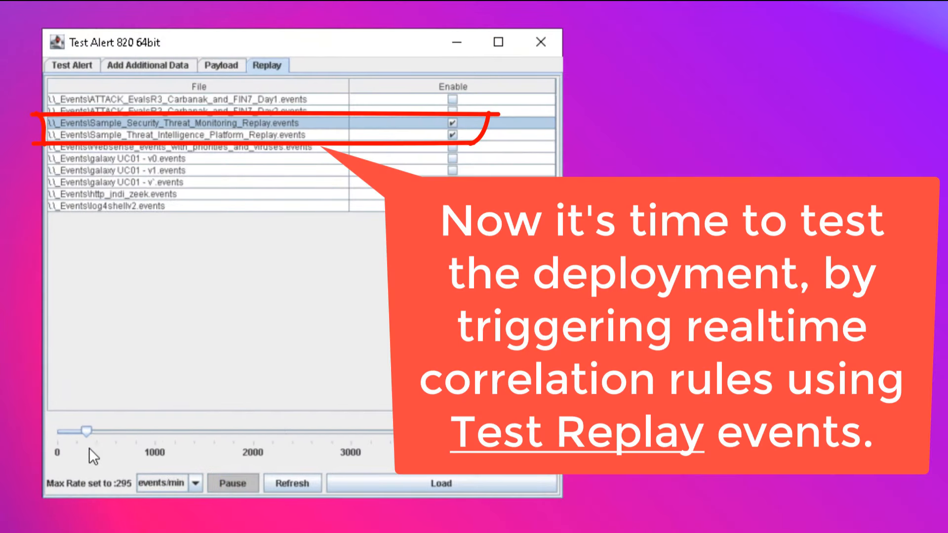
click(244, 485)
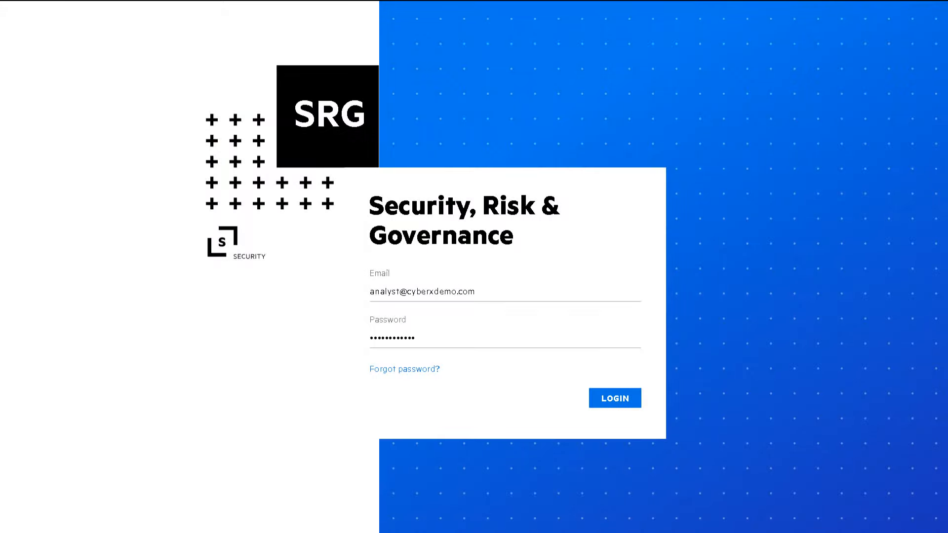
- Sign in and view the ESM Command Center Home dashboard, showing Top 10 Attackers as totals
key(Return)
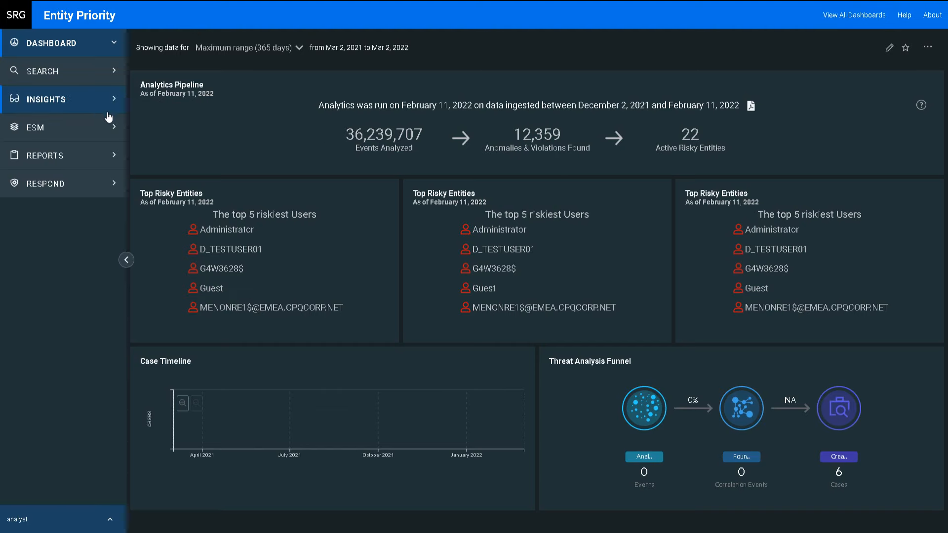
click(112, 126)
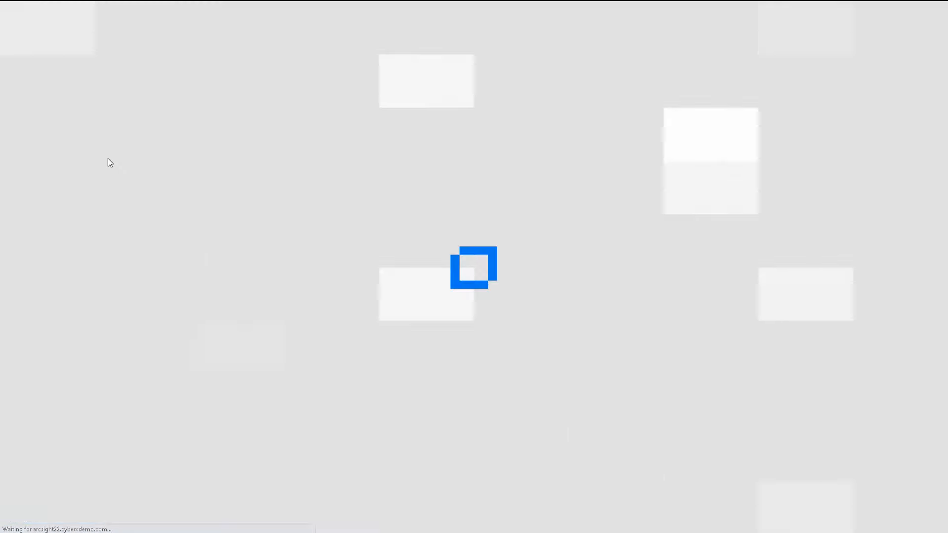
click(68, 183)
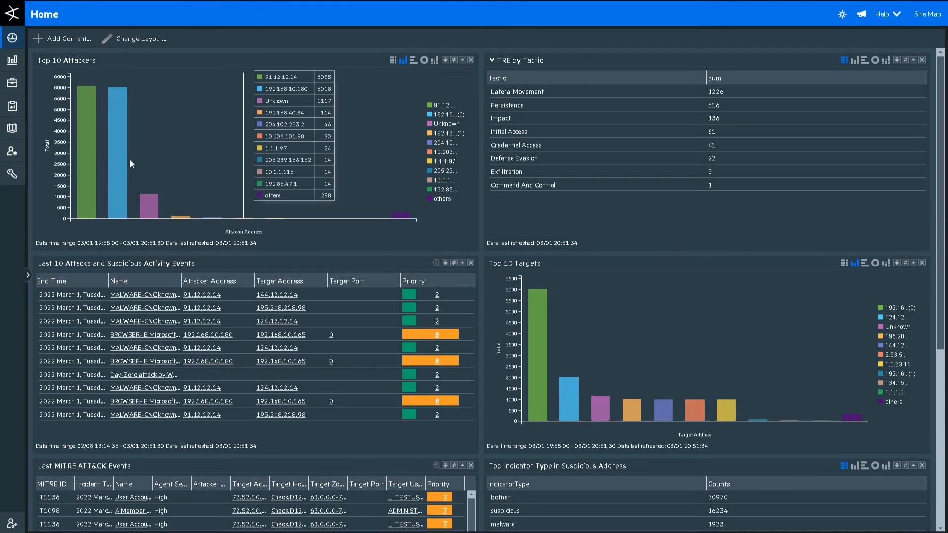
click(425, 60)
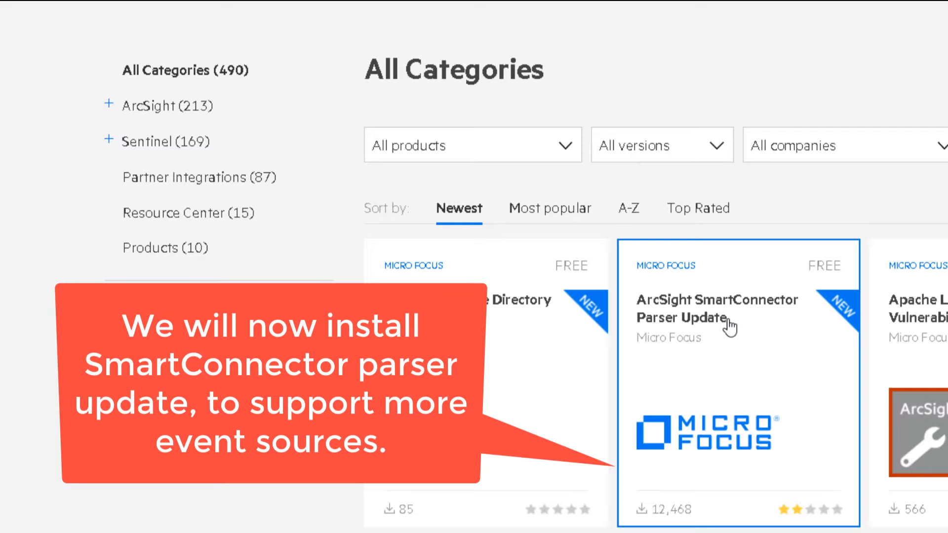
- Download SmartConnector Parser Update release 8.2.2.8532.0, then sign in to the management center
click(728, 323)
scroll(487, 330, down, 10)
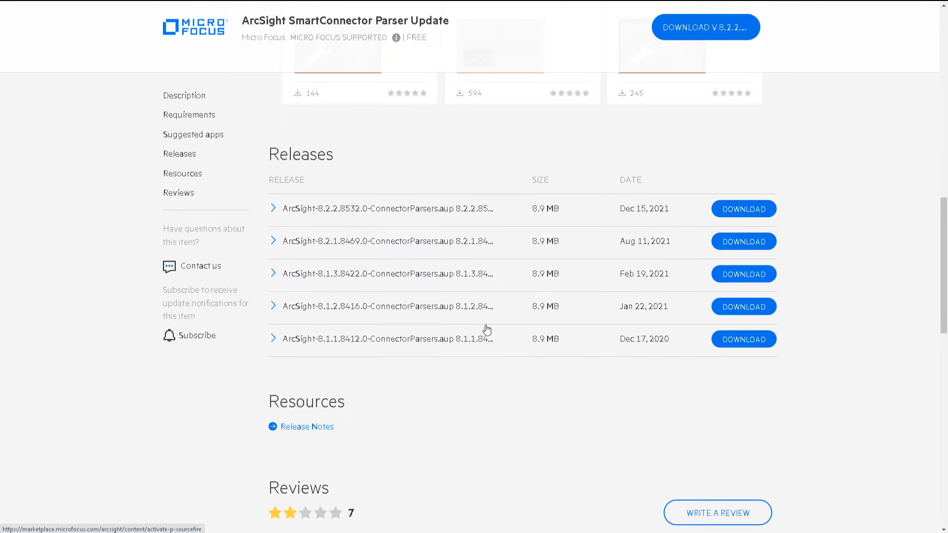
click(747, 213)
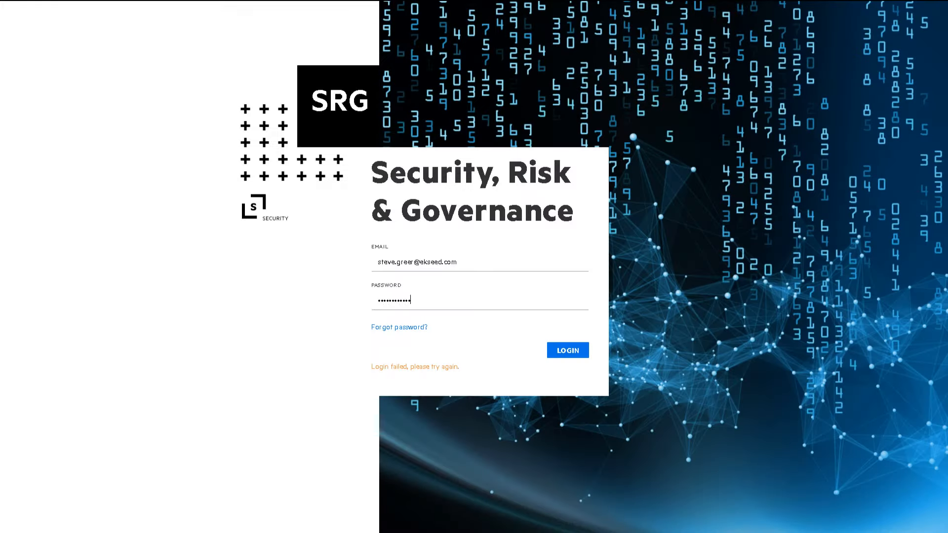
key(Return)
click(58, 240)
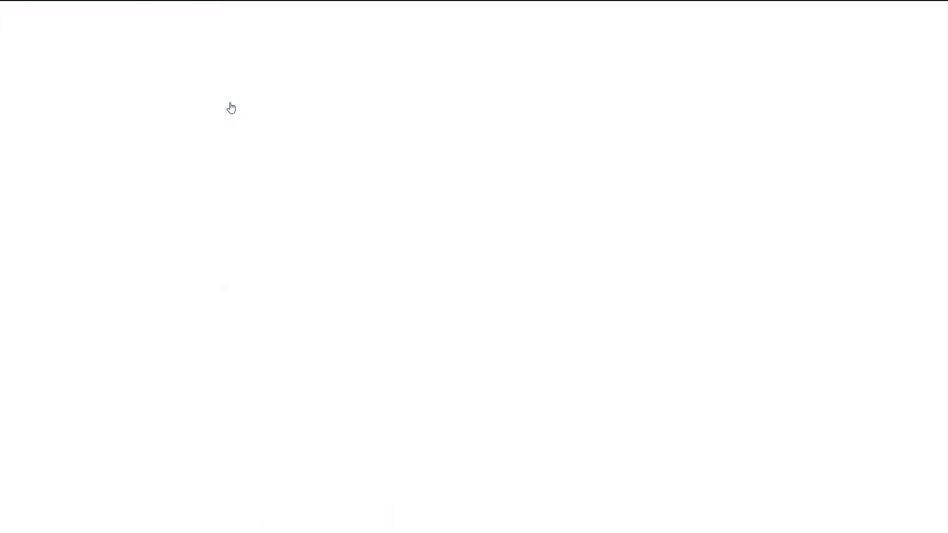
- Check the node topology, replay01_mitre's health details, and the list of all managed nodes with versions
mouse_move(170, 19)
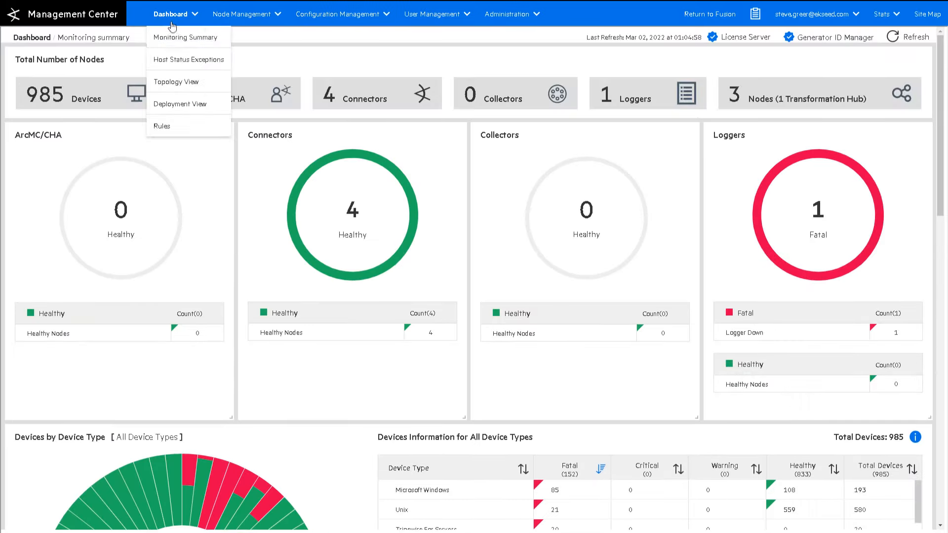
click(176, 82)
scroll(301, 171, down, 3)
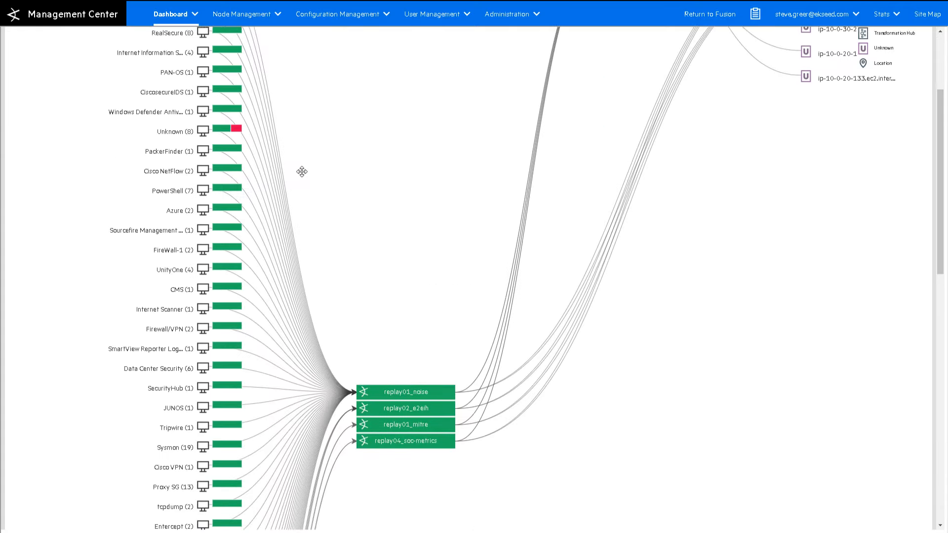
scroll(302, 172, down, 1)
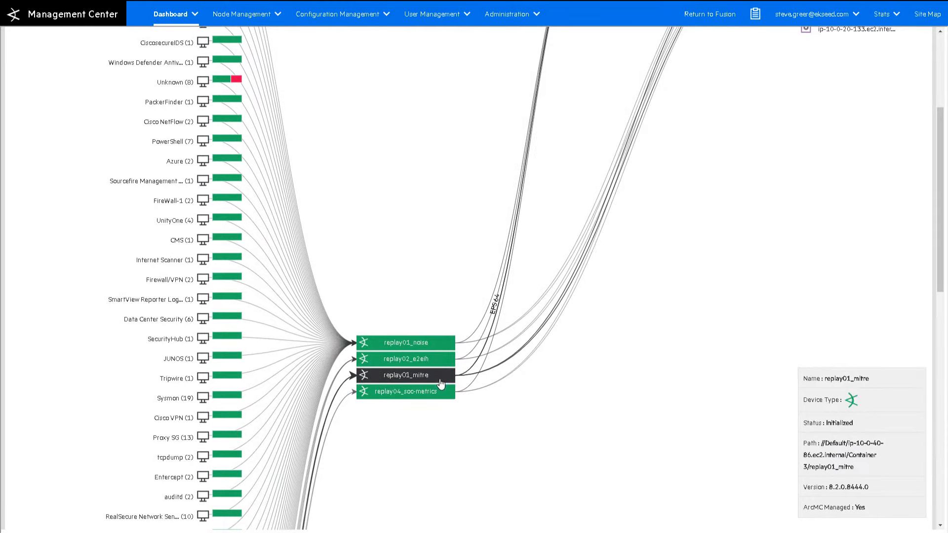
click(441, 376)
click(242, 13)
click(233, 36)
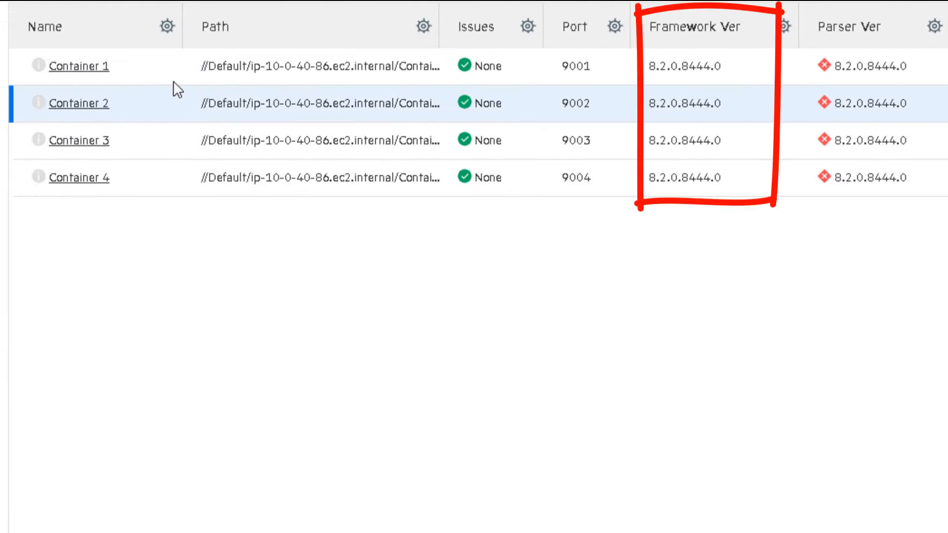
- Upload the ArcSight parser update zip to the Parser Overrides repository as a new repository file
click(541, 17)
click(502, 82)
click(35, 189)
click(222, 59)
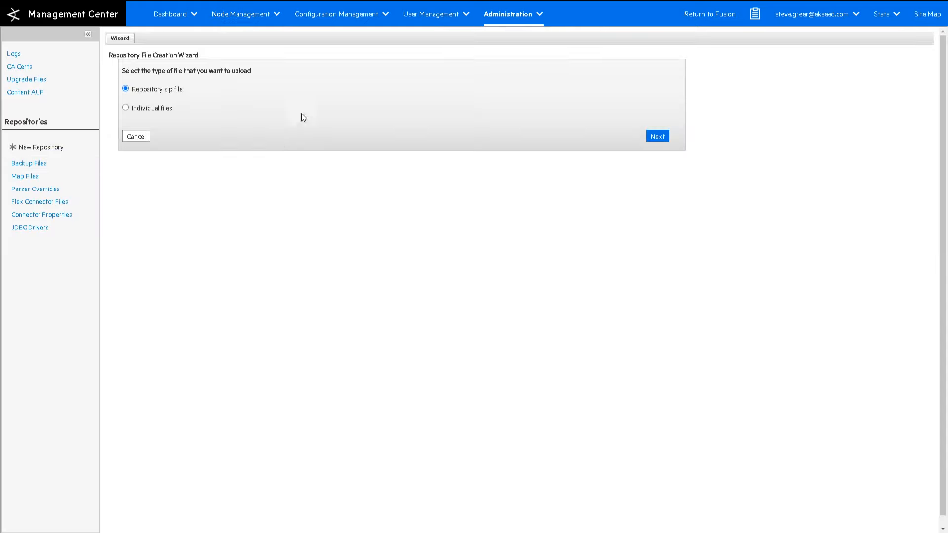
click(662, 141)
click(190, 93)
click(232, 162)
click(133, 27)
click(388, 95)
click(391, 271)
click(297, 176)
click(658, 125)
click(658, 87)
- Push the parser update to Container 2 and confirm it restarts with the update
click(657, 88)
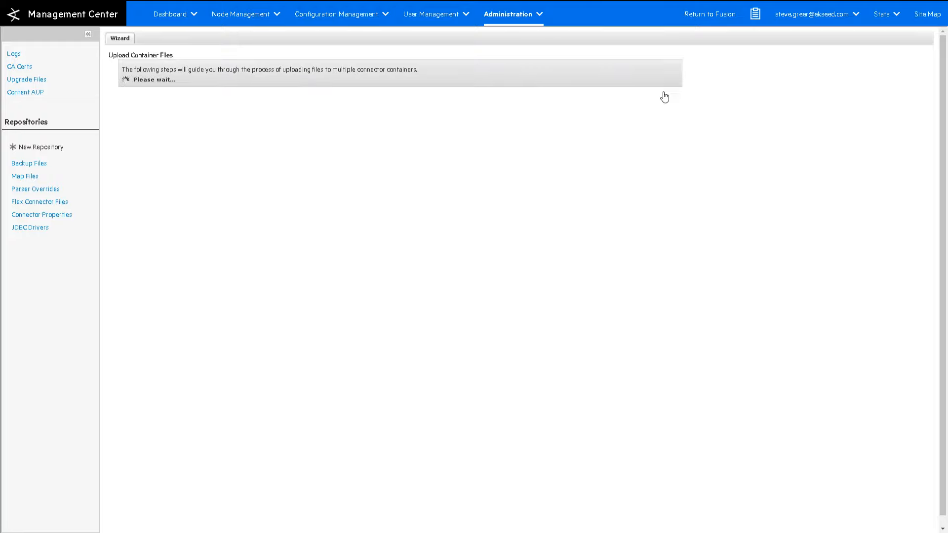
click(900, 170)
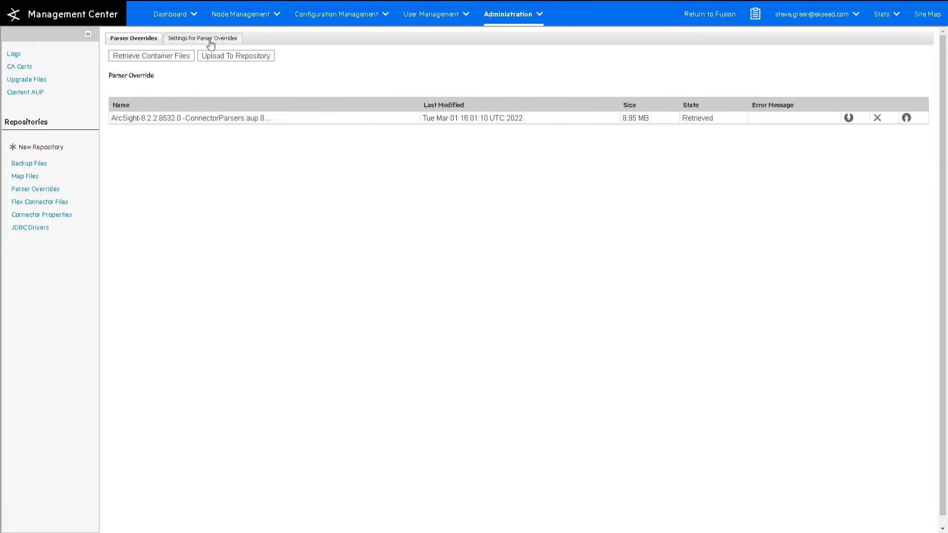
click(210, 43)
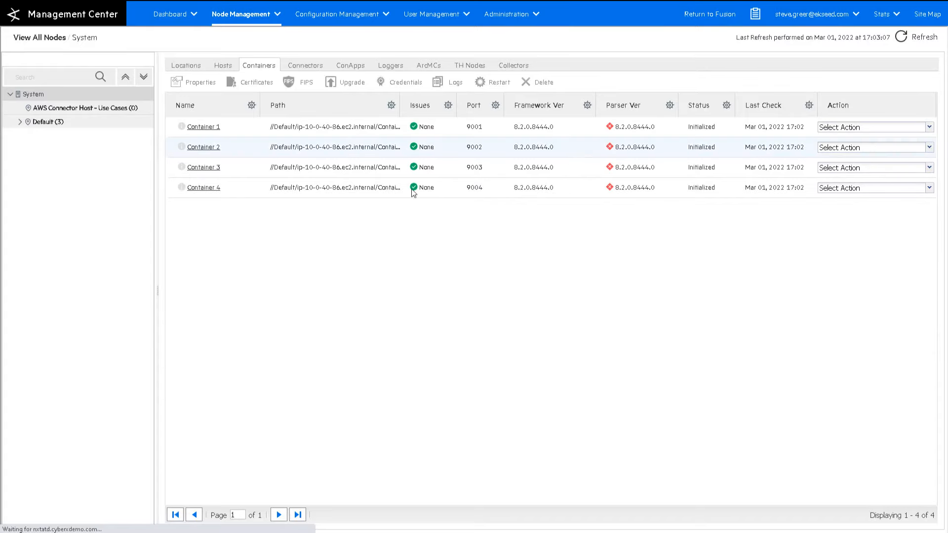
click(588, 154)
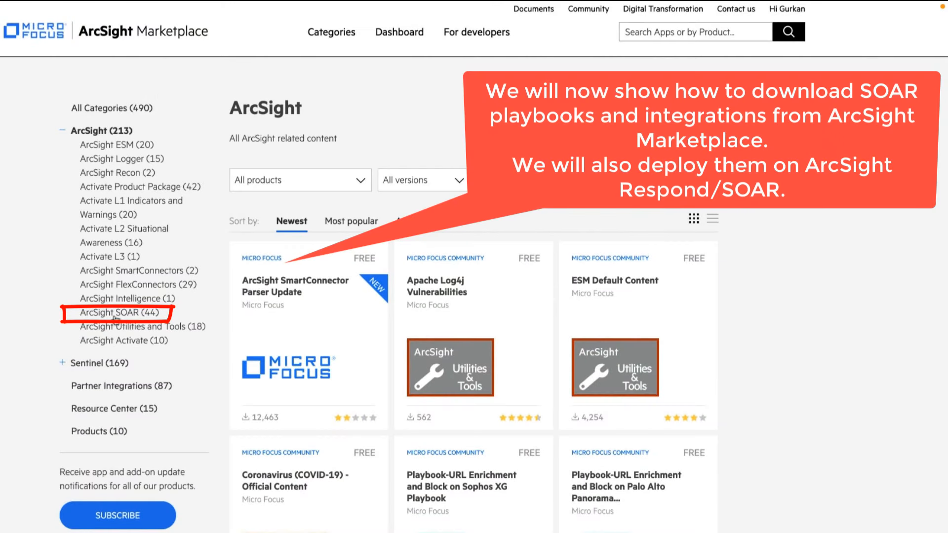
- Filter to ArcSight SOAR (44) and download the URL Enrichment and Block on Palo Alto Panorama playbook
click(98, 315)
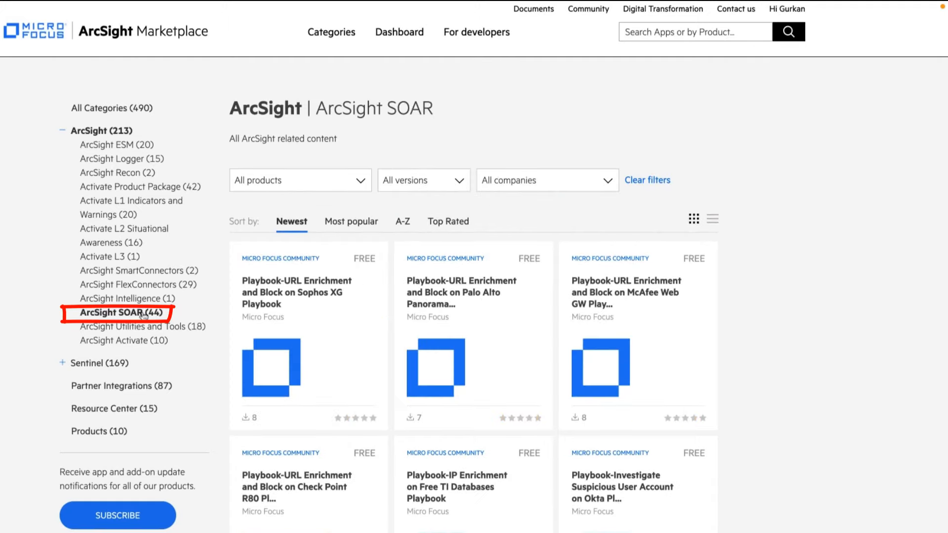
click(445, 307)
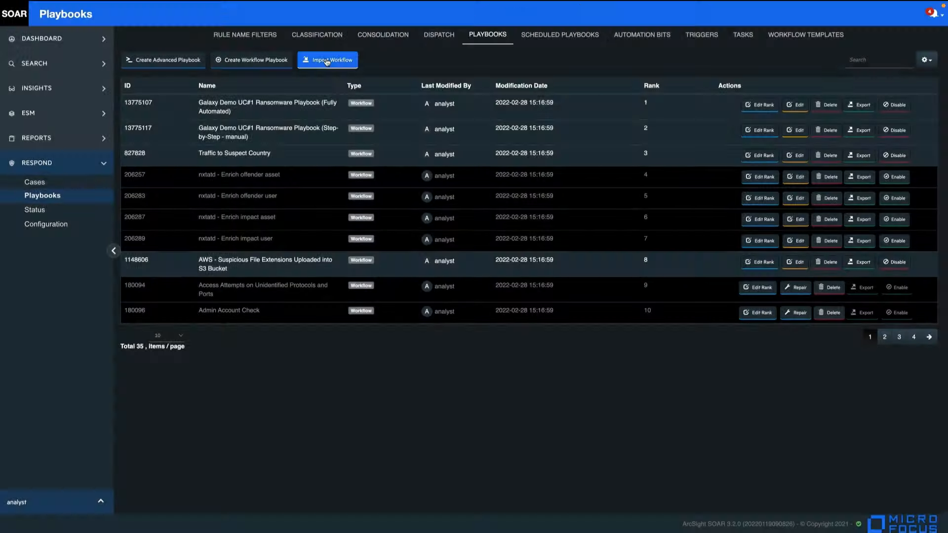
click(292, 59)
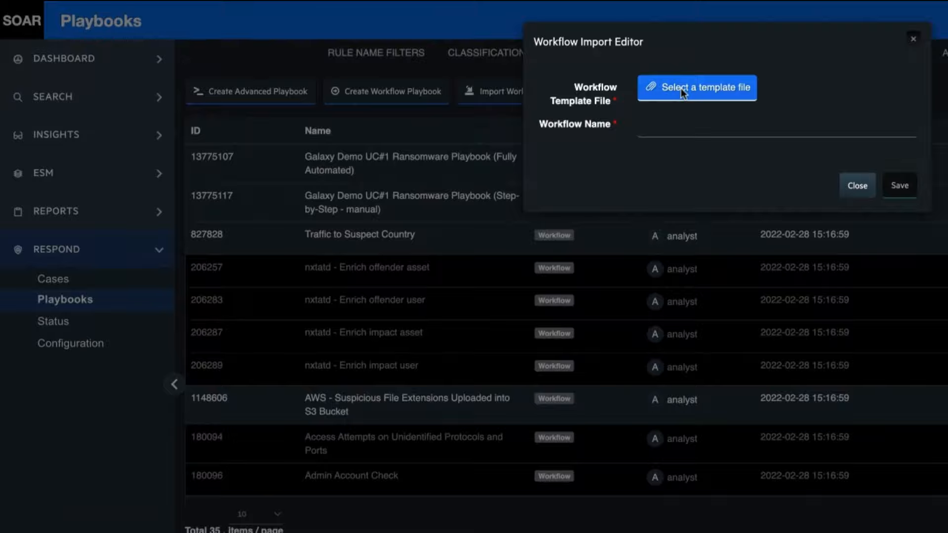
- Import the Palo Alto Panorama .awft workflow template and save it
click(573, 77)
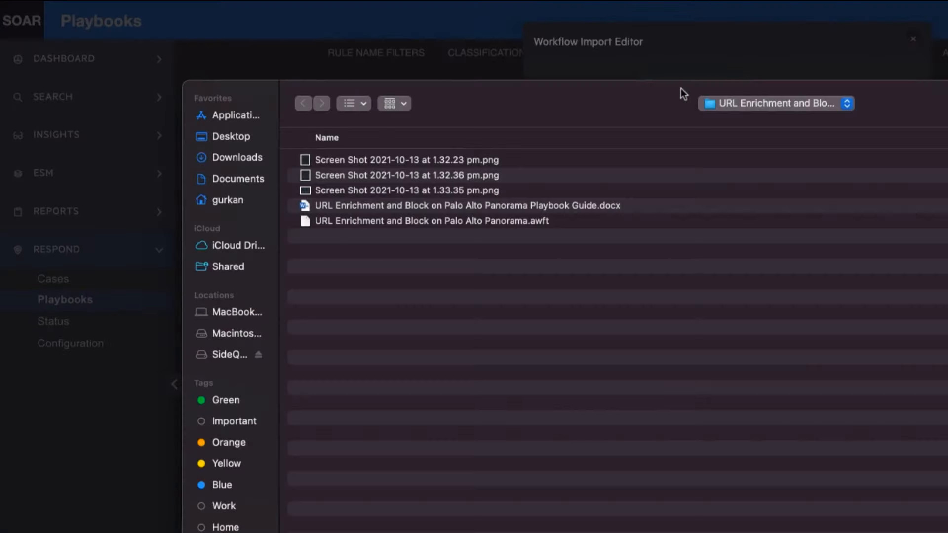
click(360, 218)
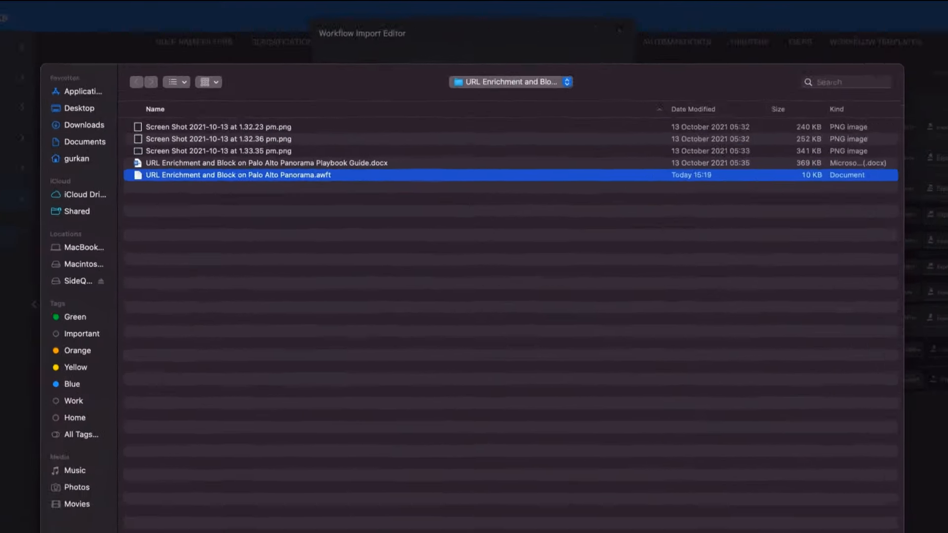
key(Return)
click(835, 391)
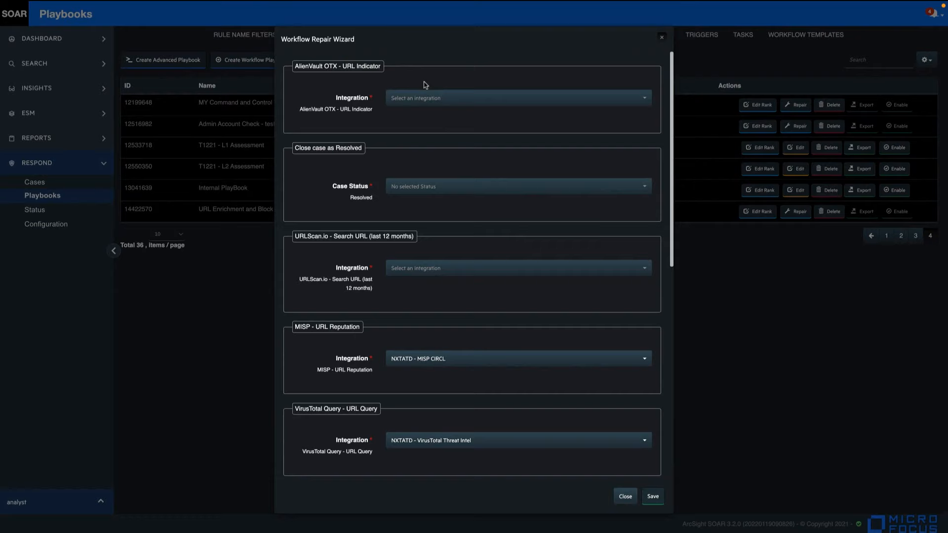
- Map AlienVault OTX - IP Indicator, URLScan.io and IBM X-Force integrations plus Resolved and False Positive statuses
click(424, 98)
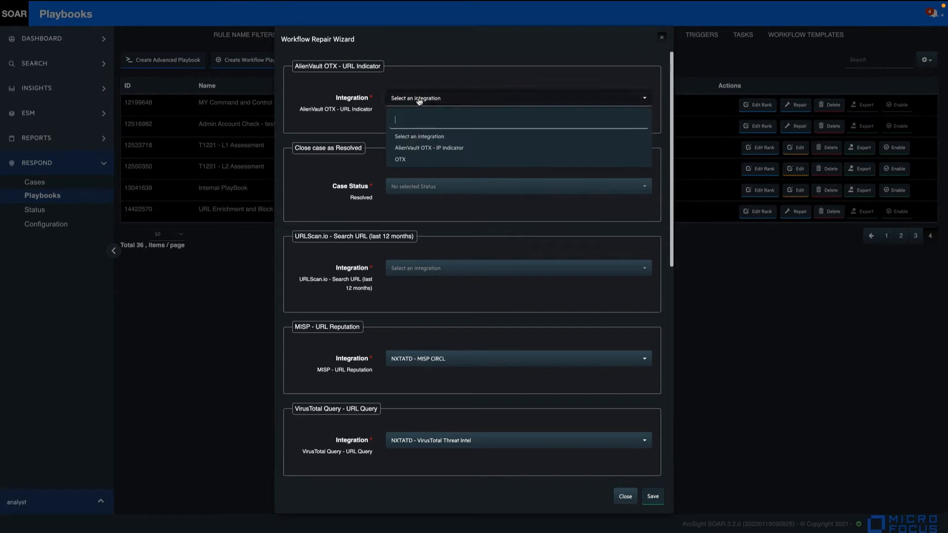
click(410, 150)
click(420, 186)
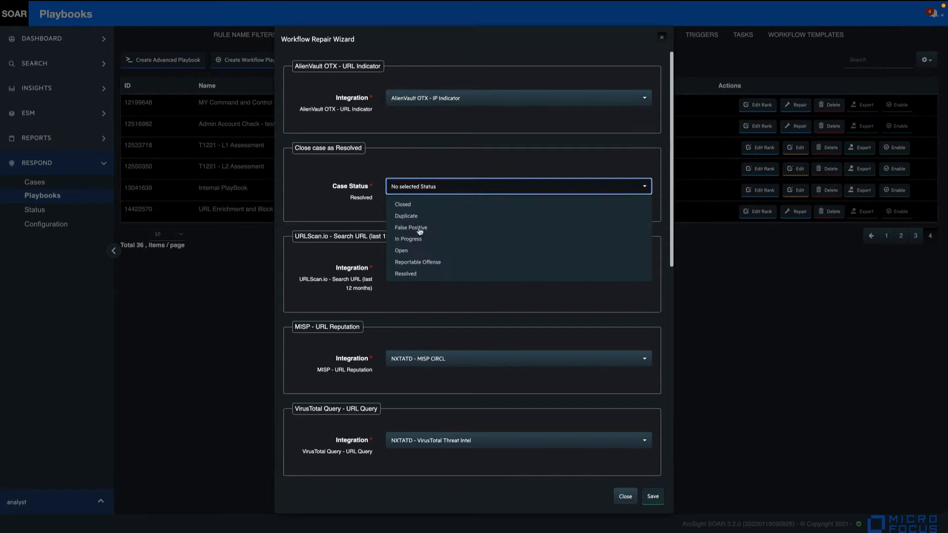
click(406, 274)
click(409, 270)
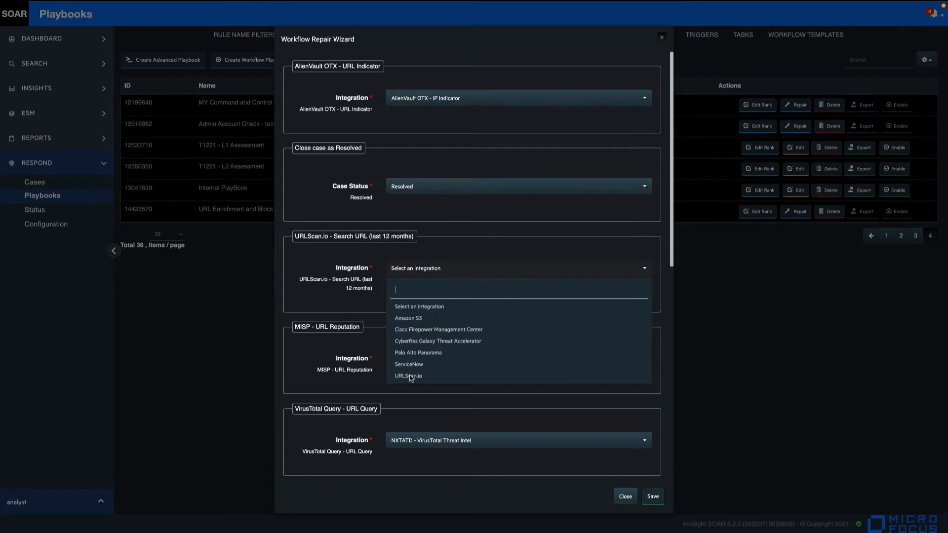
click(410, 377)
scroll(428, 432, down, 4)
click(426, 332)
click(415, 373)
click(406, 323)
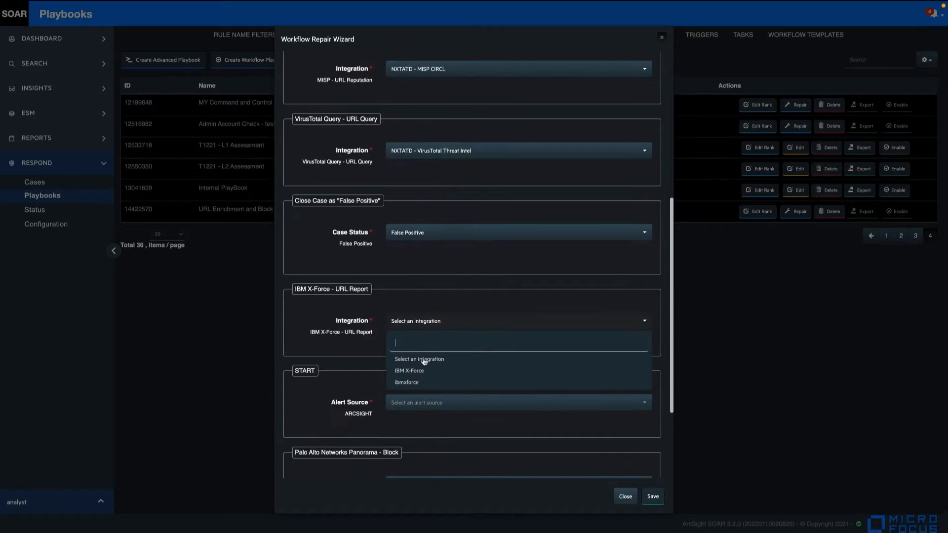
click(420, 374)
- Set ArcSight ESM as the alert source and search scope item properties for 'viru' for Panorama blocking
click(421, 404)
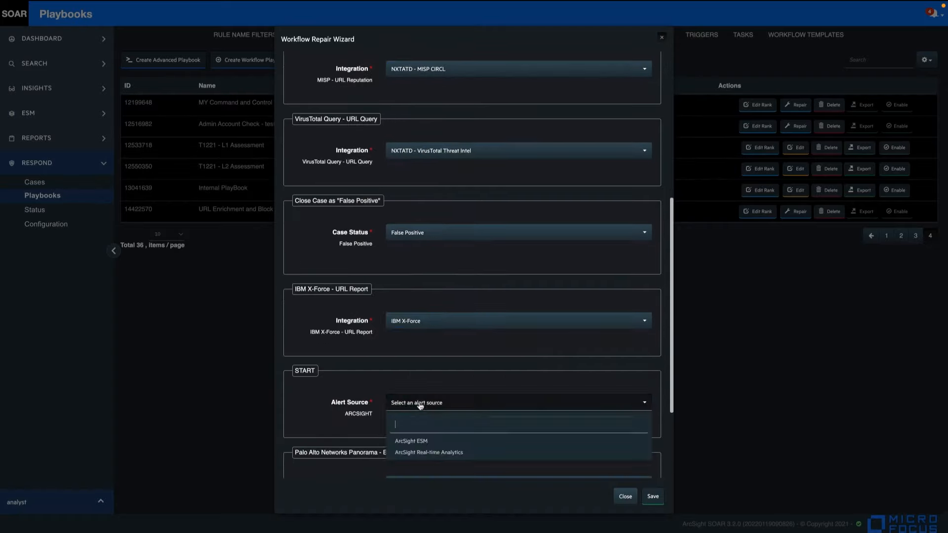
click(414, 442)
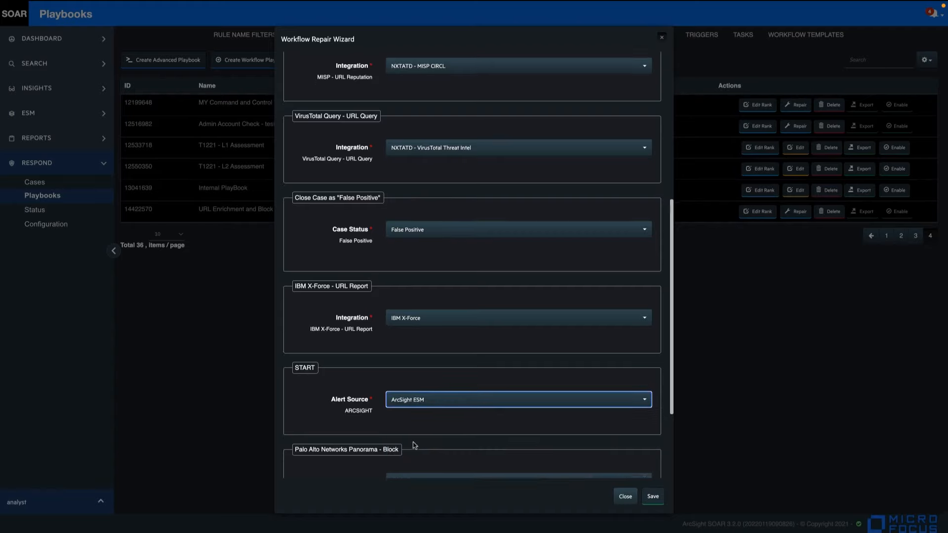
scroll(415, 445, down, 3)
click(417, 391)
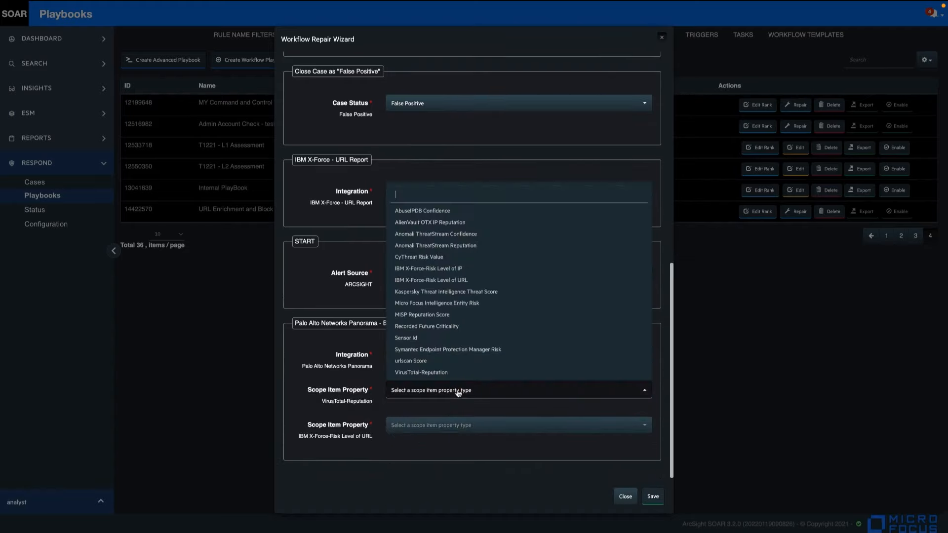
text(viru)
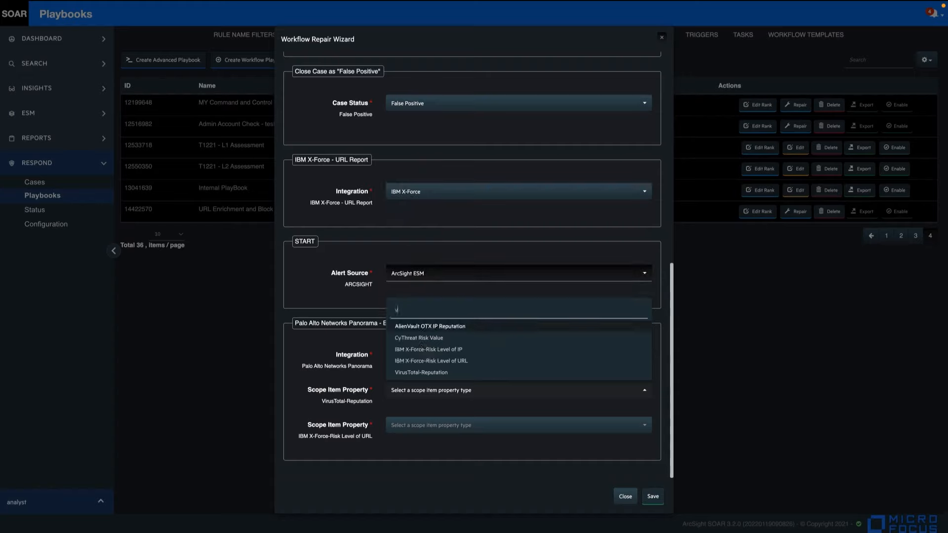